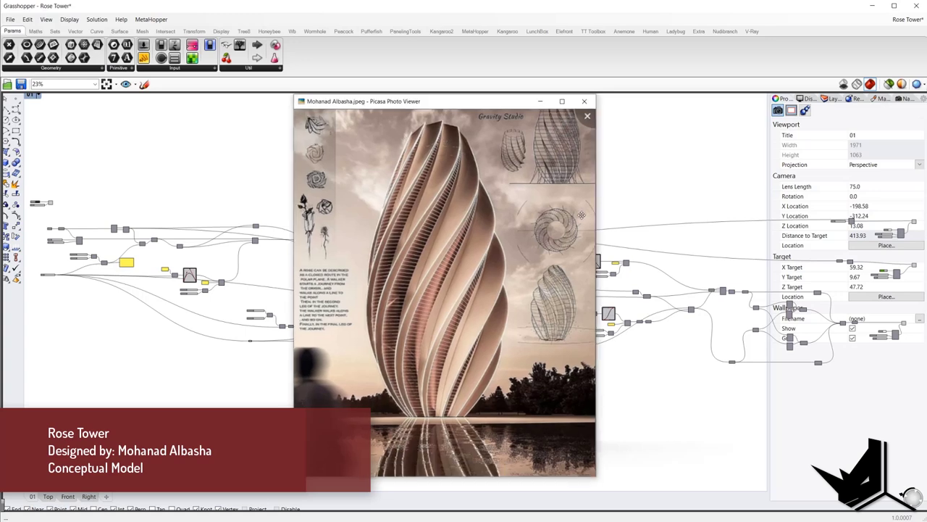
# Step: Examine the plan and elevation sketches in the Rose Tower reference image up close
pyautogui.scroll(5, 560, 220)
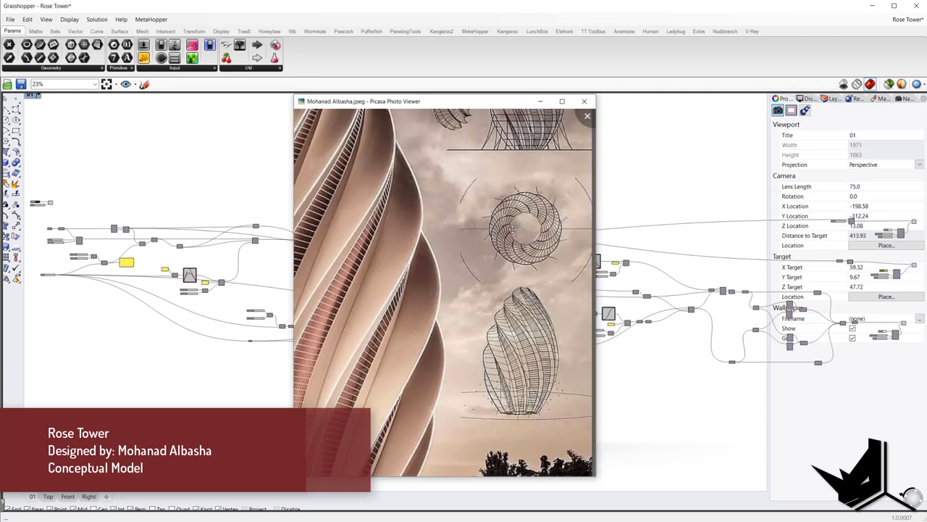
pyautogui.scroll(-5, 535, 231)
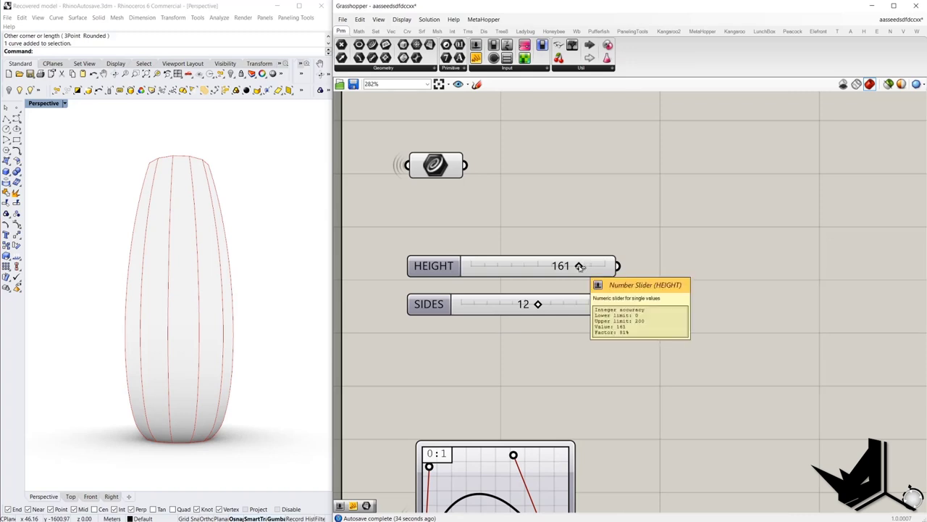
# Step: Set the tower's HEIGHT slider to 151 and its SIDES slider to 13
pyautogui.moveTo(580, 267)
pyautogui.mouseDown()
pyautogui.moveTo(536, 267)
pyautogui.moveTo(580, 270)
pyautogui.mouseUp()
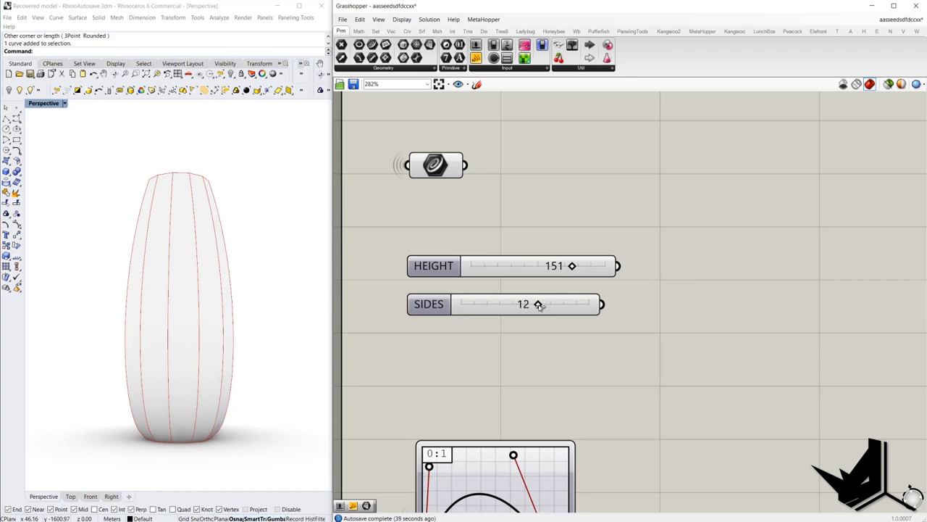
pyautogui.moveTo(549, 306)
pyautogui.mouseDown()
pyautogui.moveTo(513, 305)
pyautogui.moveTo(542, 306)
pyautogui.mouseUp()
pyautogui.moveTo(538, 305)
pyautogui.mouseDown()
pyautogui.moveTo(523, 305)
pyautogui.moveTo(539, 305)
pyautogui.mouseUp()
pyautogui.moveTo(540, 304)
pyautogui.mouseDown()
pyautogui.moveTo(571, 305)
pyautogui.moveTo(507, 305)
pyautogui.moveTo(561, 305)
pyautogui.moveTo(545, 305)
pyautogui.mouseUp()
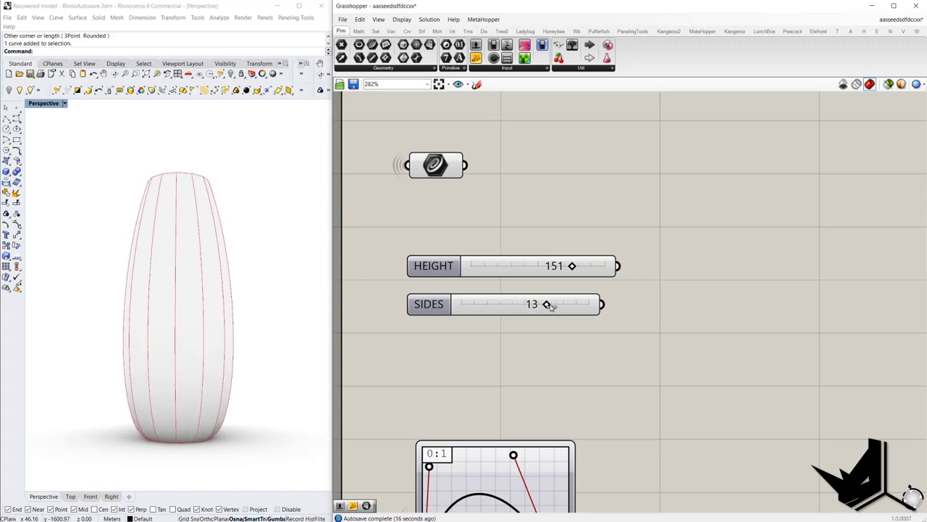
# Step: Reshape the tower's profile graph with its Bezier handles and set Domain start to 0.44 and Domain end to 1.43
pyautogui.moveTo(597, 464); pyautogui.dragTo(587, 207, button='right')
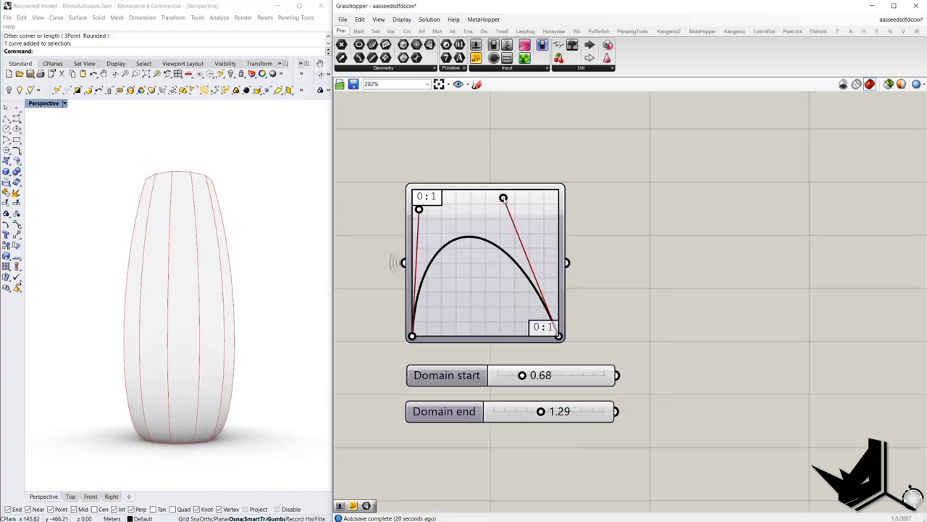
pyautogui.moveTo(505, 201); pyautogui.dragTo(469, 216)
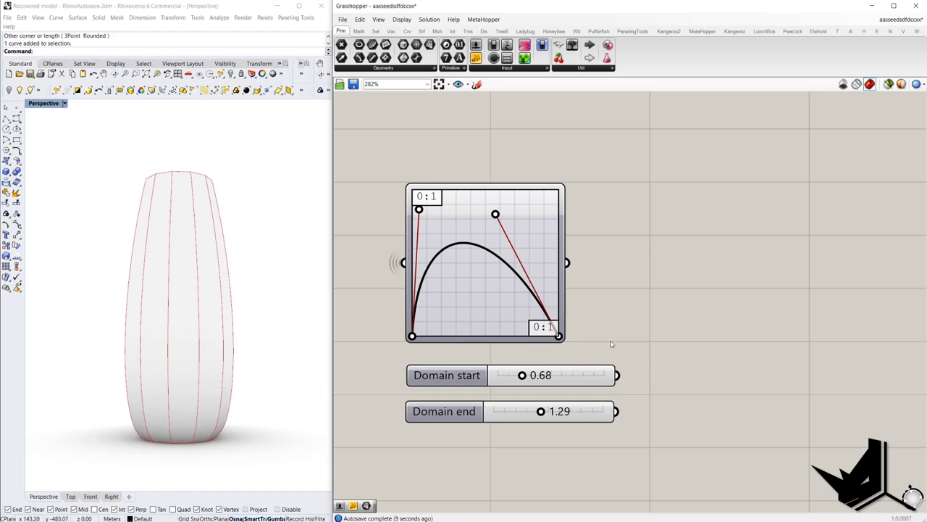
pyautogui.moveTo(521, 375)
pyautogui.mouseDown()
pyautogui.moveTo(498, 375)
pyautogui.moveTo(510, 376)
pyautogui.mouseUp()
pyautogui.moveTo(542, 411)
pyautogui.mouseDown()
pyautogui.moveTo(534, 411)
pyautogui.moveTo(569, 412)
pyautogui.moveTo(546, 411)
pyautogui.mouseUp()
pyautogui.moveTo(512, 377); pyautogui.dragTo(516, 377)
pyautogui.moveTo(494, 214); pyautogui.dragTo(536, 213)
pyautogui.moveTo(419, 209); pyautogui.dragTo(411, 239)
pyautogui.moveTo(529, 212); pyautogui.dragTo(496, 212)
# Step: Twist the tower by setting the ROTATION slider to 119
pyautogui.moveTo(580, 300); pyautogui.dragTo(570, 161, button='right')
pyautogui.scroll(-2, 584, 280)
pyautogui.moveTo(584, 279); pyautogui.dragTo(571, 216, button='right')
pyautogui.scroll(3, 523, 306)
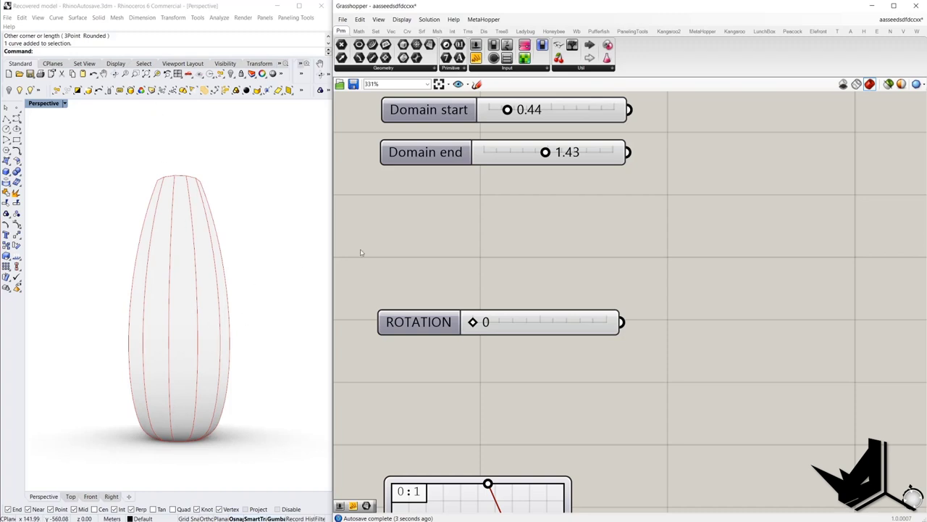
pyautogui.moveTo(541, 197)
pyautogui.mouseDown(button='right')
pyautogui.moveTo(542, 230)
pyautogui.moveTo(552, 199)
pyautogui.mouseUp(button='right')
pyautogui.scroll(-1, 378, 281)
pyautogui.moveTo(467, 317); pyautogui.dragTo(572, 316)
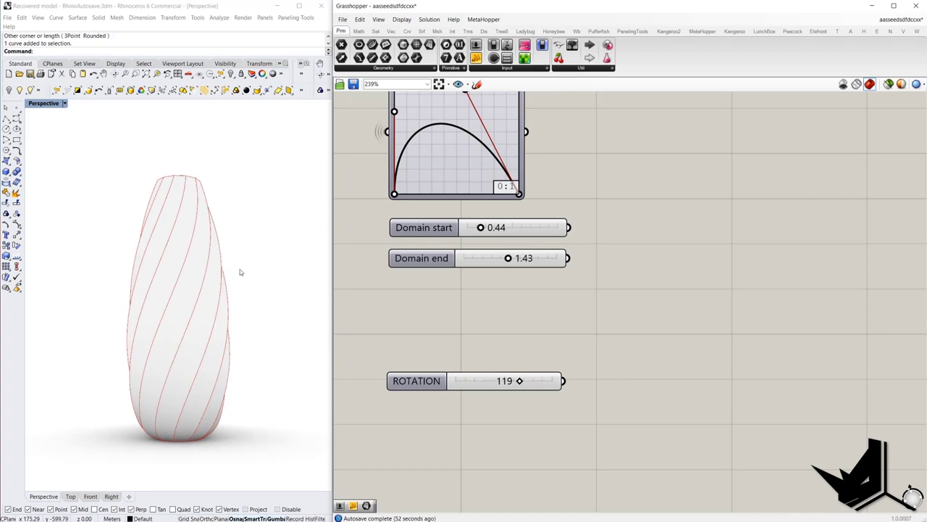
# Step: Hide the preview of the tower's edge curves and show the preview of the twisted fins from the component with B and C outputs
pyautogui.moveTo(476, 279); pyautogui.dragTo(467, 443, button='right')
pyautogui.moveTo(435, 217); pyautogui.dragTo(422, 385, button='right')
pyautogui.moveTo(410, 197); pyautogui.dragTo(406, 323, button='right')
pyautogui.click(385, 288)
pyautogui.middleClick(445, 256)
pyautogui.click(475, 270)
pyautogui.click(498, 270)
pyautogui.moveTo(497, 271); pyautogui.dragTo(514, 123, button='right')
pyautogui.moveTo(483, 391); pyautogui.dragTo(504, 108, button='right')
pyautogui.moveTo(503, 448); pyautogui.dragTo(487, 209, button='right')
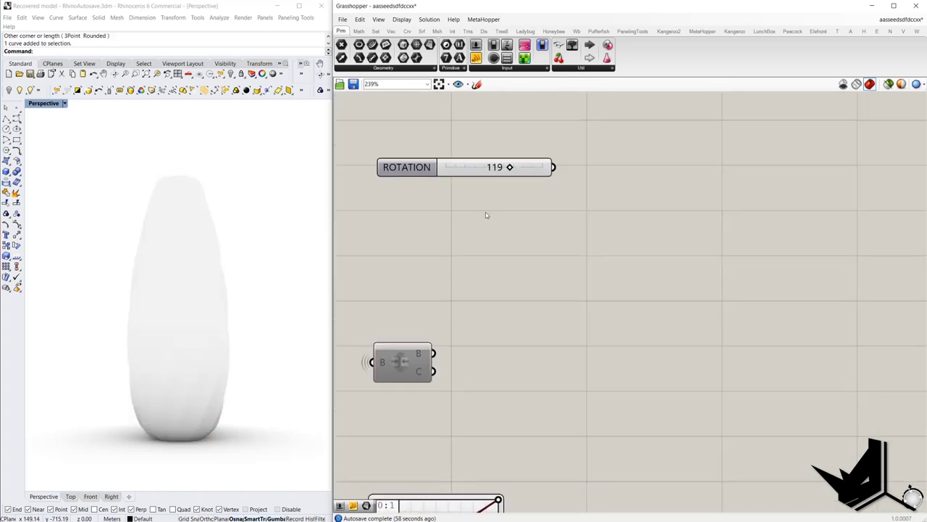
pyautogui.rightClick(397, 364)
pyautogui.click(482, 283)
# Step: Set the Domain start of the S-shaped graph controlling the fins to 90, matching its Domain end
pyautogui.moveTo(432, 254); pyautogui.dragTo(469, 94, button='right')
pyautogui.moveTo(480, 256); pyautogui.dragTo(490, 155, button='right')
pyautogui.scroll(2, 517, 375)
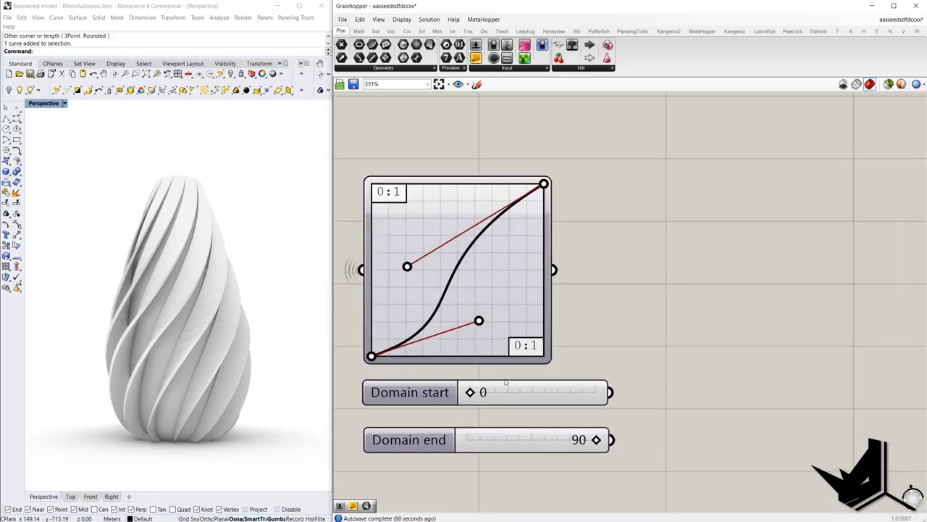
pyautogui.moveTo(596, 443)
pyautogui.mouseDown()
pyautogui.moveTo(585, 443)
pyautogui.moveTo(598, 442)
pyautogui.mouseUp()
pyautogui.moveTo(470, 392); pyautogui.dragTo(641, 391)
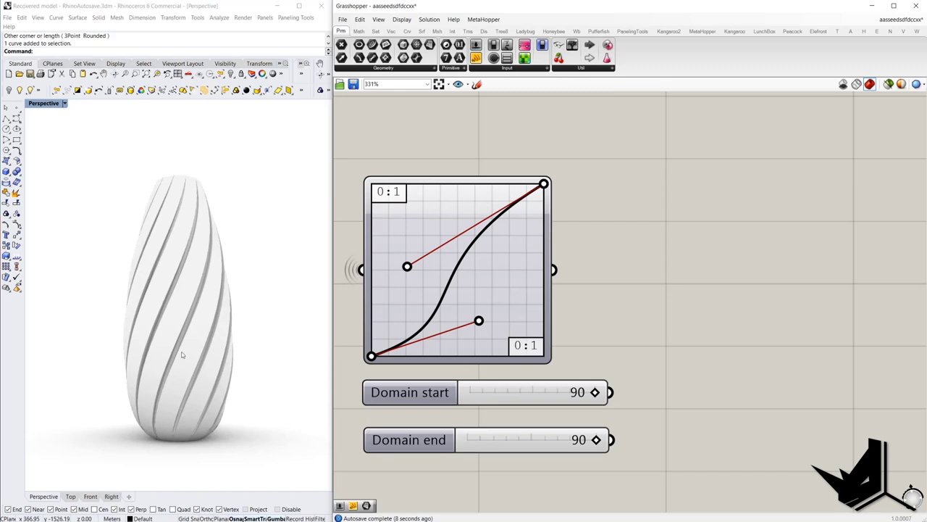
# Step: Return the S-shaped graph's Domain start to 0 and keep Domain end at its maximum of 90
pyautogui.moveTo(601, 392); pyautogui.dragTo(420, 408)
pyautogui.moveTo(576, 465); pyautogui.dragTo(471, 403)
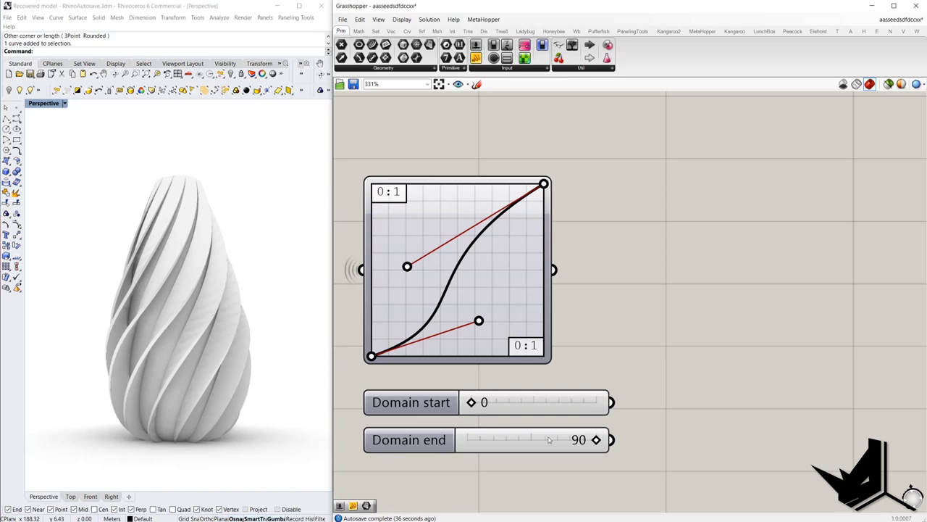
pyautogui.moveTo(599, 440); pyautogui.dragTo(674, 442)
# Step: Steepen the fin graph's S-curve by moving its lower handle to the graph's bottom edge and its upper handle to the top edge
pyautogui.moveTo(480, 321); pyautogui.dragTo(495, 355)
pyautogui.moveTo(408, 226); pyautogui.dragTo(420, 173)
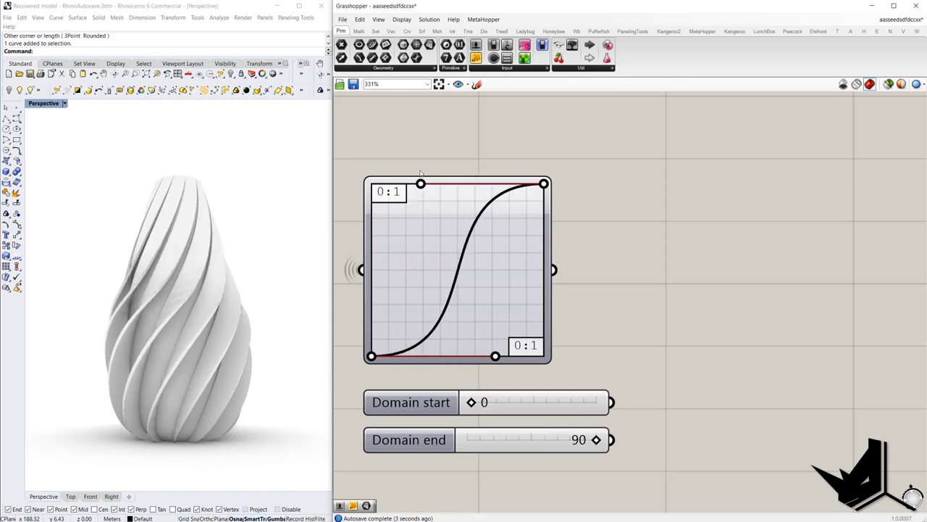
pyautogui.moveTo(496, 355); pyautogui.dragTo(503, 357)
# Step: Shift the upper handle of the next graph mapper slightly toward its end point and set the B slider to 2.57
pyautogui.moveTo(658, 385); pyautogui.dragTo(664, 35, button='right')
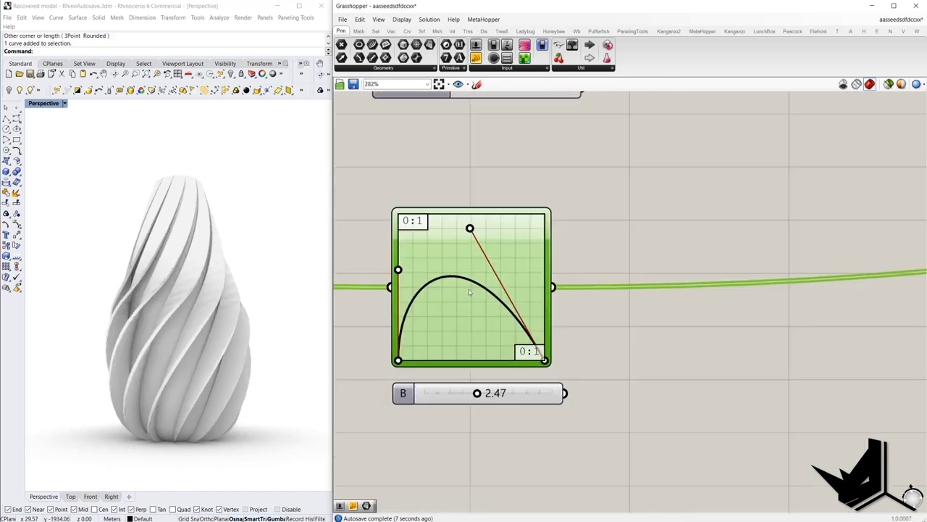
pyautogui.scroll(2, 469, 289)
pyautogui.moveTo(472, 203)
pyautogui.mouseDown()
pyautogui.moveTo(555, 246)
pyautogui.moveTo(470, 222)
pyautogui.moveTo(484, 205)
pyautogui.mouseUp()
pyautogui.moveTo(480, 433)
pyautogui.mouseDown()
pyautogui.moveTo(446, 432)
pyautogui.moveTo(507, 432)
pyautogui.moveTo(483, 432)
pyautogui.mouseUp()
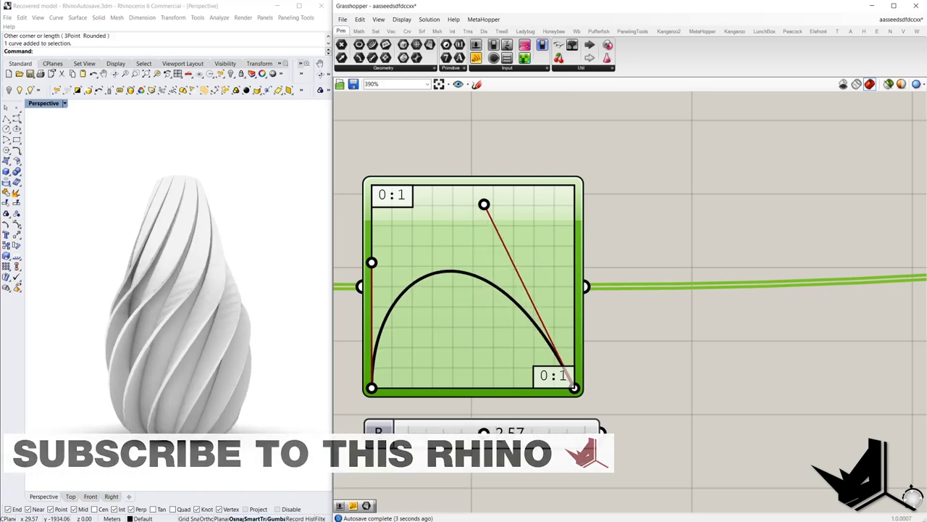
# Step: Move the last graph's start handle to its left edge, set Domain end to 4.97 and slightly raise Domain start
pyautogui.moveTo(513, 456); pyautogui.dragTo(544, 273, button='right')
pyautogui.moveTo(556, 478); pyautogui.dragTo(562, 246, button='right')
pyautogui.scroll(-5, 562, 246)
pyautogui.scroll(3, 544, 327)
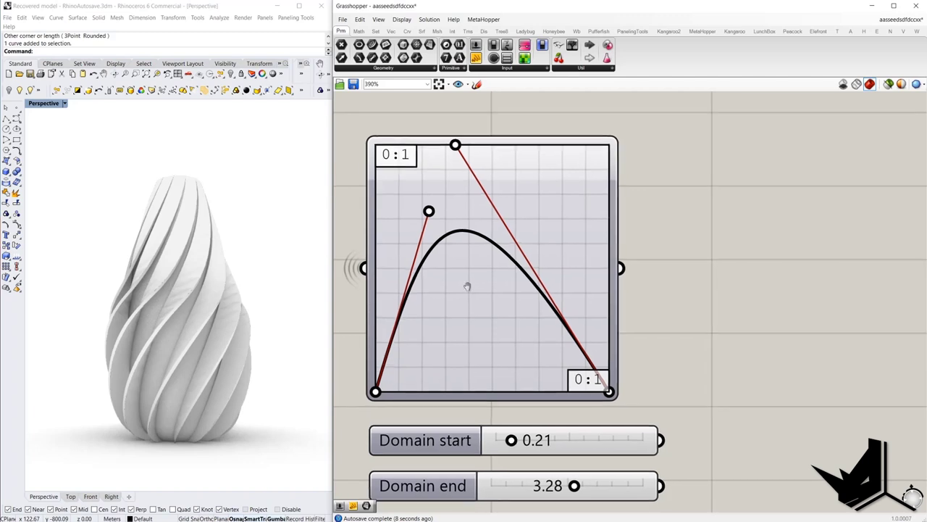
pyautogui.moveTo(428, 212); pyautogui.dragTo(370, 219)
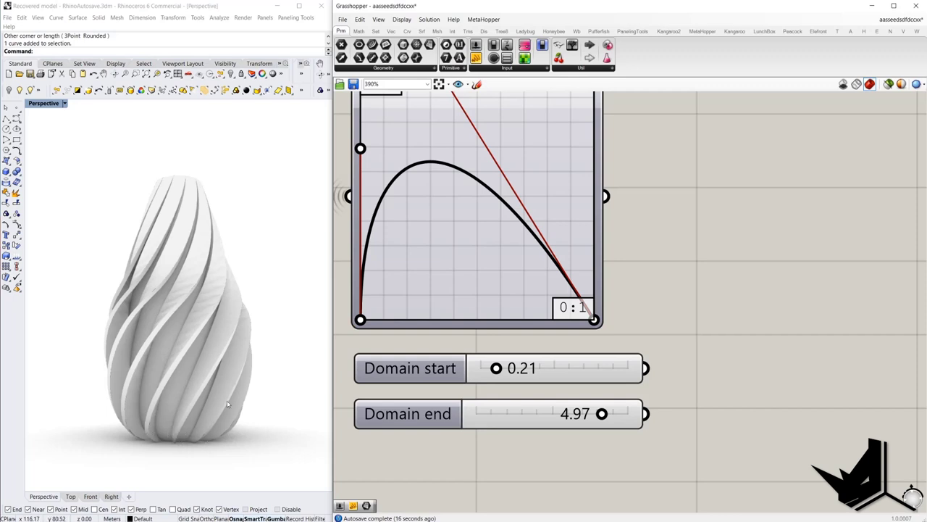
pyautogui.moveTo(497, 369); pyautogui.dragTo(500, 371)
pyautogui.scroll(-2, 562, 401)
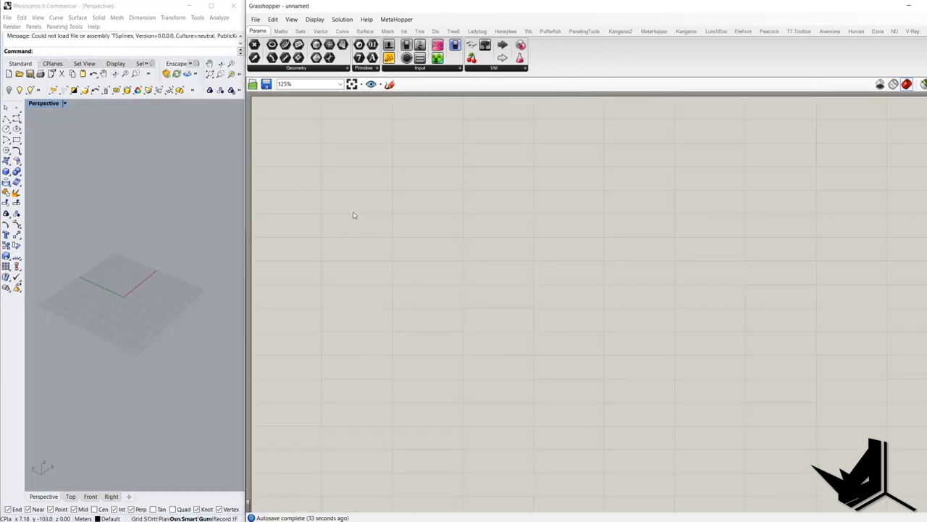
# Step: Add a Point parameter to the new definition and assign it one point placed beside the grid in the Rhino viewport
pyautogui.doubleClick(353, 216)
pyautogui.write('pt')
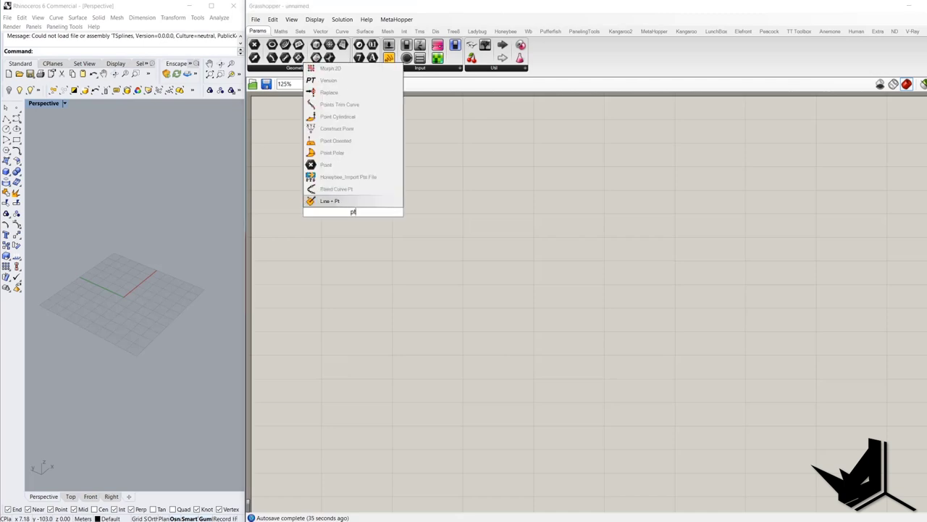
pyautogui.press('Return')
pyautogui.rightClick(353, 213)
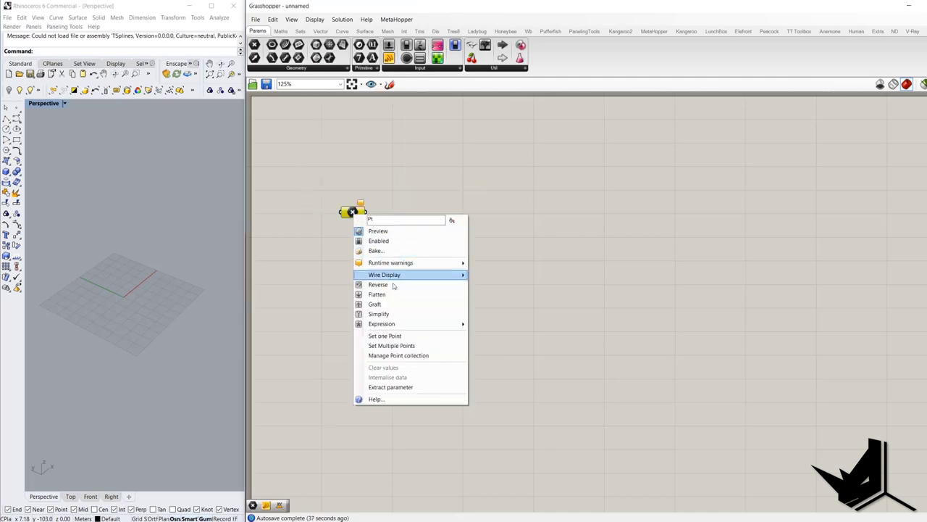
pyautogui.click(405, 335)
pyautogui.moveTo(187, 330); pyautogui.dragTo(167, 319, button='right')
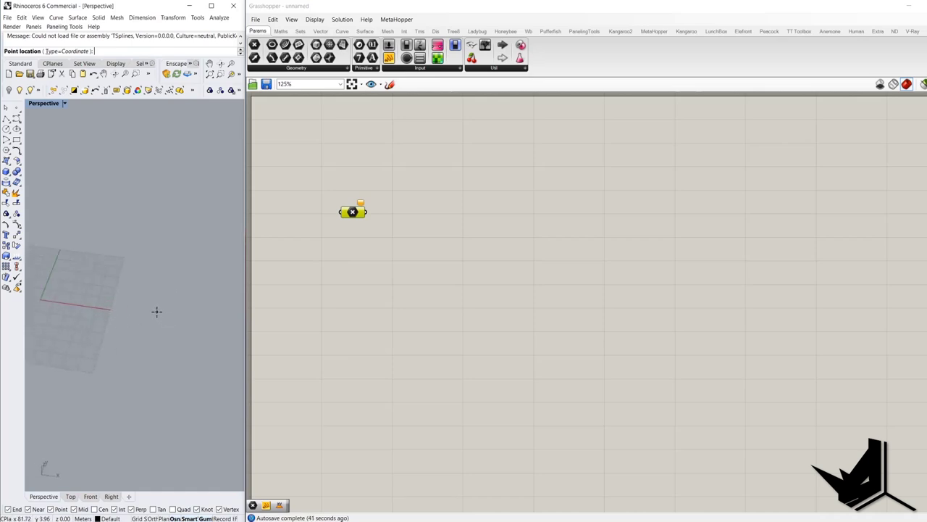
pyautogui.click(157, 314)
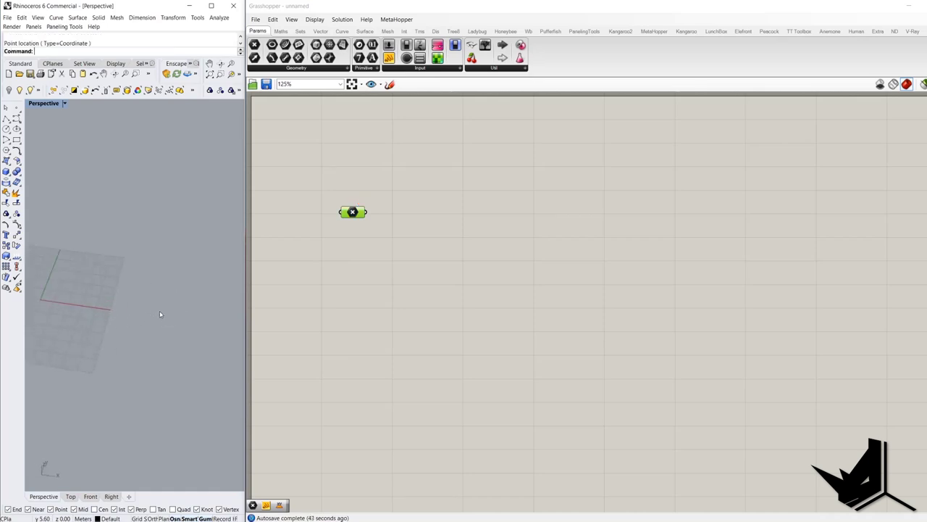
pyautogui.moveTo(168, 297)
pyautogui.mouseDown(button='right')
pyautogui.moveTo(135, 288)
pyautogui.moveTo(203, 294)
pyautogui.mouseUp(button='right')
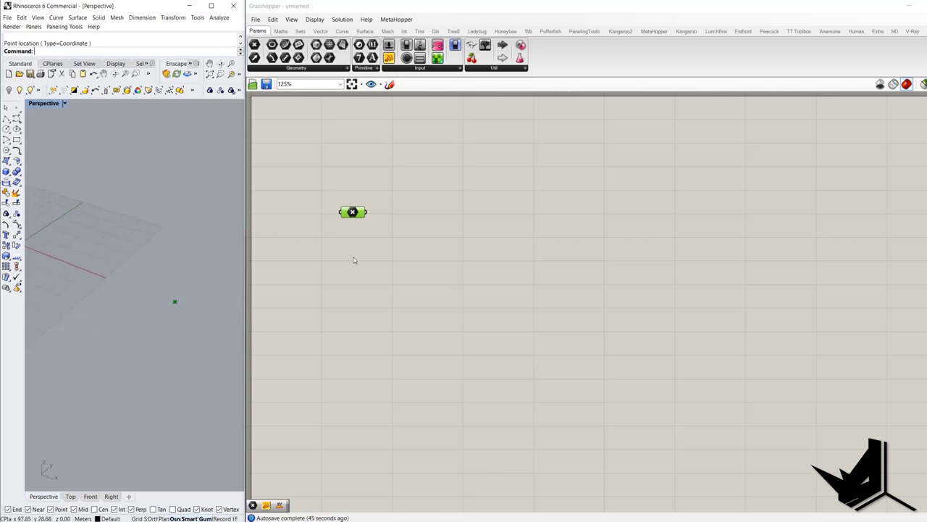
# Step: Add a Polygon component, wire the Point parameter into its P input and place it farther along the canvas
pyautogui.doubleClick(455, 241)
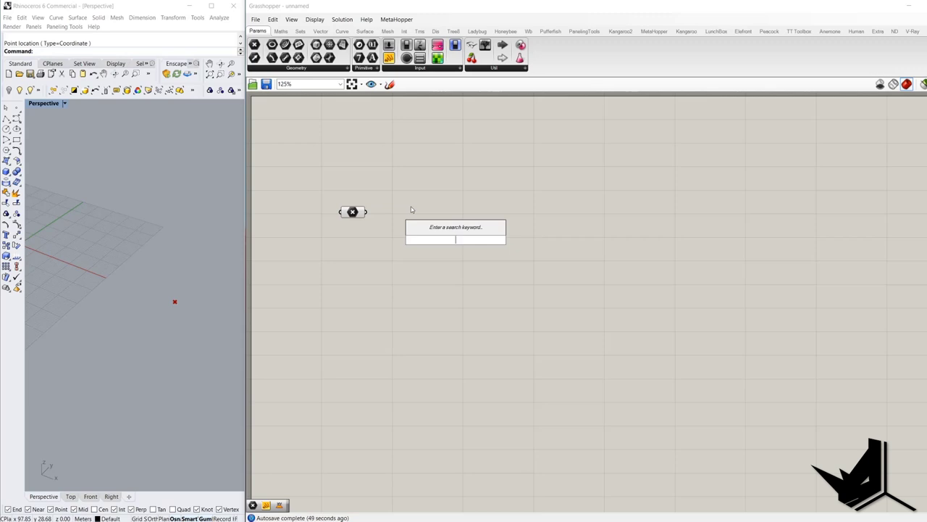
pyautogui.write('pol')
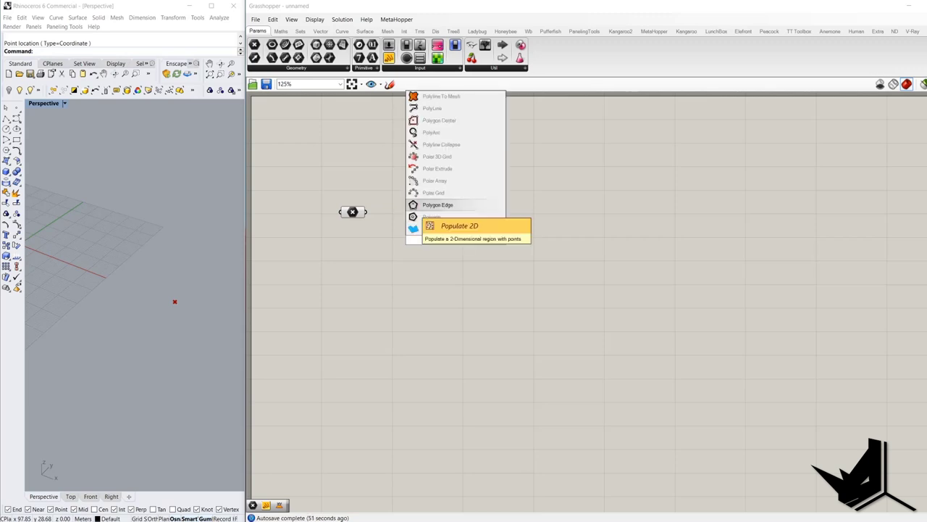
pyautogui.write('y')
pyautogui.click(443, 221)
pyautogui.moveTo(442, 227); pyautogui.dragTo(366, 211)
pyautogui.moveTo(456, 240); pyautogui.dragTo(608, 226)
# Step: Insert an XY Plane component between the Point and the Polygon, wired from the point to the polygon's plane input
pyautogui.doubleClick(499, 234)
pyautogui.write('xy')
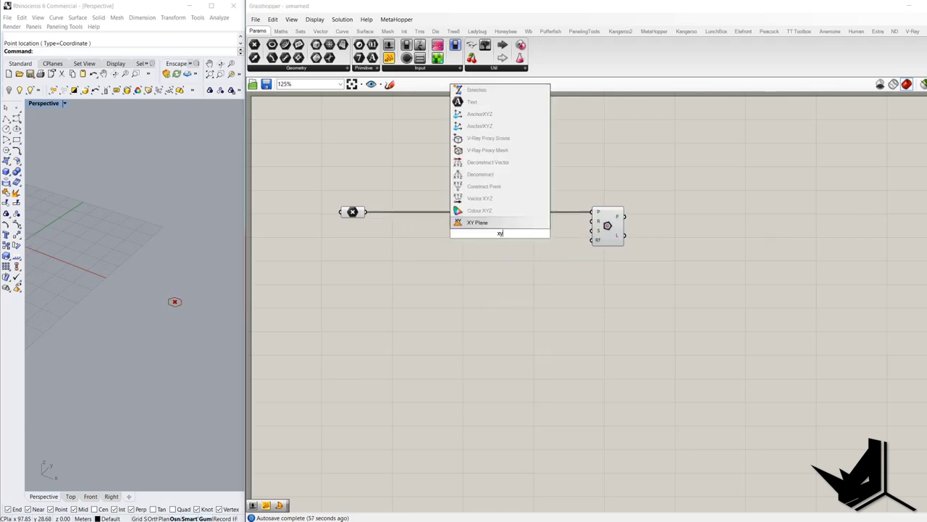
pyautogui.click(513, 224)
pyautogui.moveTo(485, 236); pyautogui.dragTo(362, 213)
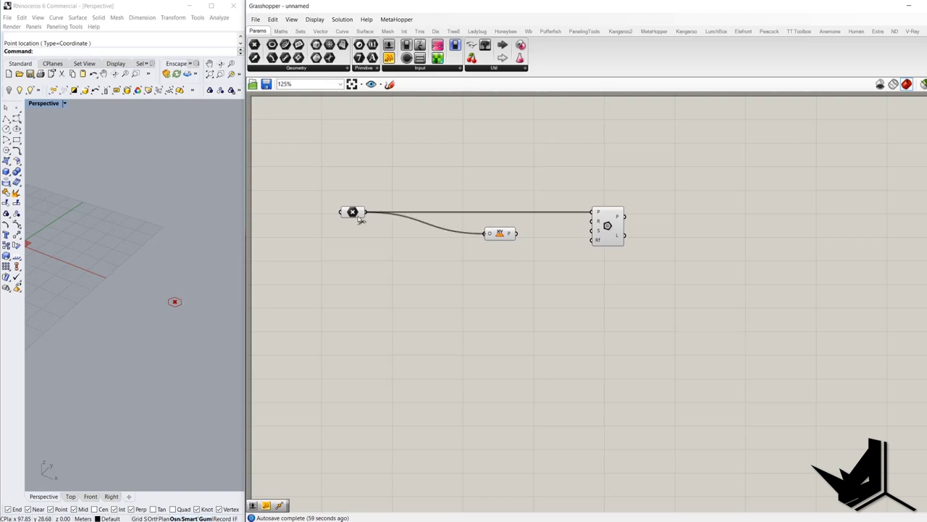
pyautogui.moveTo(506, 236); pyautogui.dragTo(592, 212)
pyautogui.moveTo(465, 233); pyautogui.dragTo(461, 210)
pyautogui.moveTo(209, 312); pyautogui.dragTo(138, 321, button='right')
pyautogui.scroll(6, 173, 328)
pyautogui.scroll(4, 139, 319)
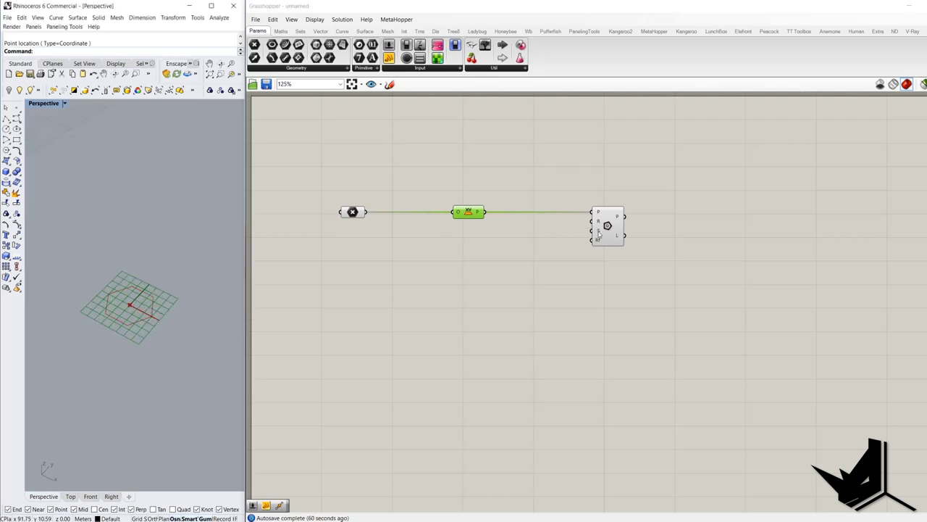
# Step: Add a number slider with the range 3<12 and wire it to the Polygon's segments input
pyautogui.moveTo(598, 233)
pyautogui.doubleClick(482, 284)
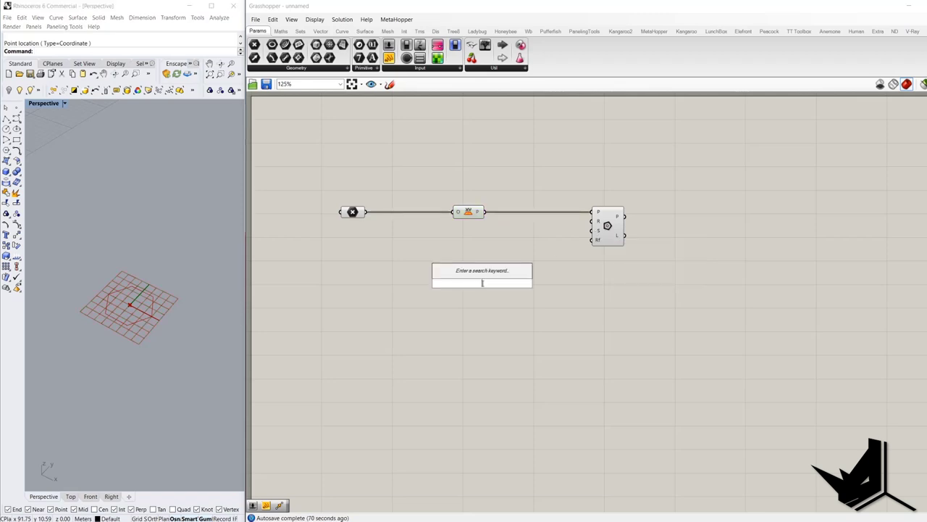
pyautogui.write('3<12')
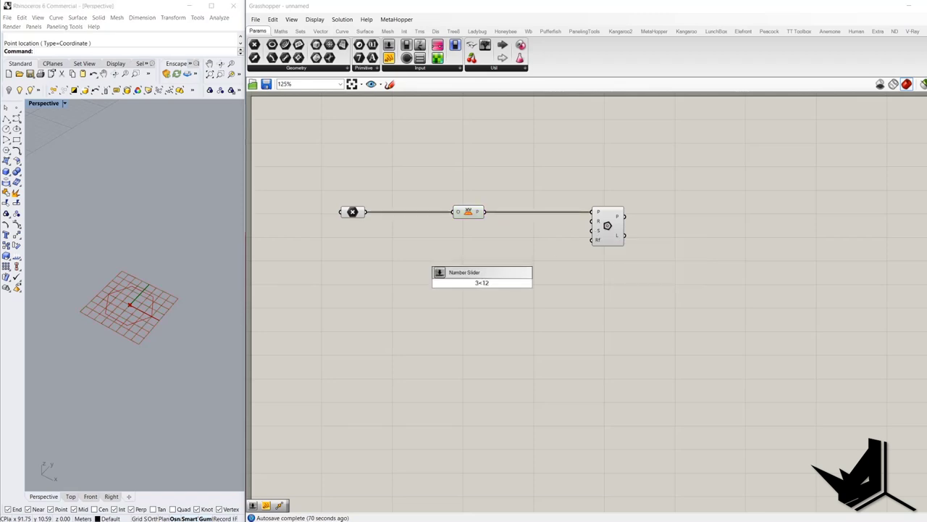
pyautogui.press('Return')
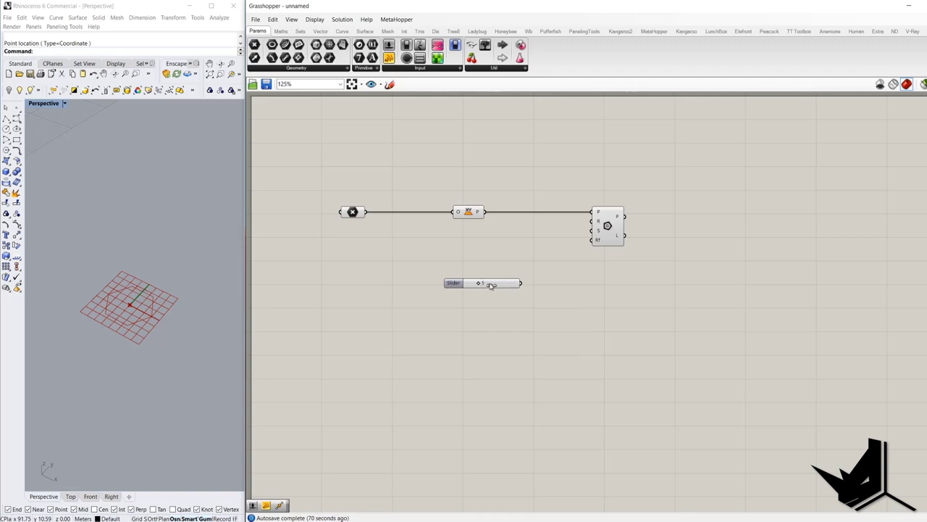
pyautogui.moveTo(522, 284); pyautogui.dragTo(595, 236)
# Step: Turn off the preview of the Point and XY Plane components and set the Segments slider to 12
pyautogui.moveTo(517, 236); pyautogui.dragTo(357, 174)
pyautogui.rightClick(360, 138)
pyautogui.click(374, 154)
pyautogui.rightClick(443, 152)
pyautogui.click(397, 150)
pyautogui.scroll(2, 469, 203)
pyautogui.moveTo(498, 185); pyautogui.dragTo(291, 236)
pyautogui.click(506, 174)
pyautogui.moveTo(513, 310); pyautogui.dragTo(504, 332)
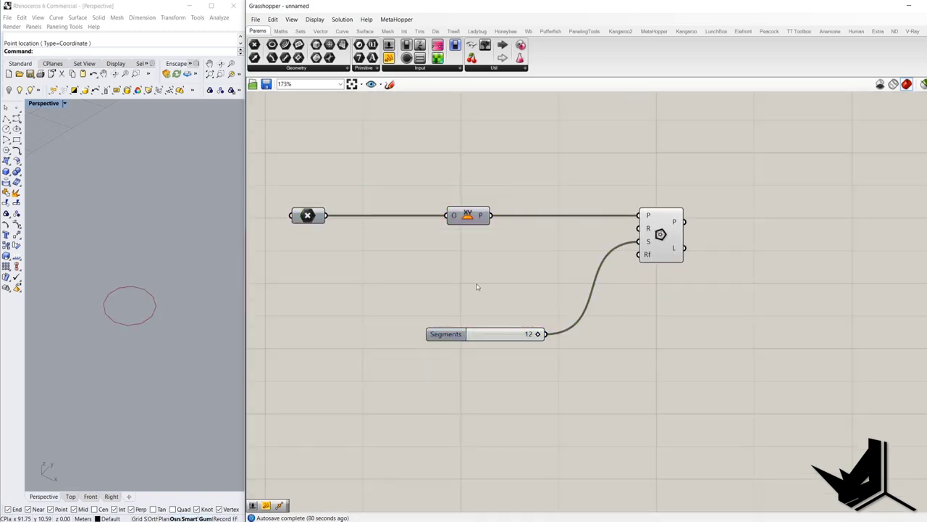
# Step: Add a decimal number slider with the range 0<10.0 and wire it to the Polygon's radius input
pyautogui.doubleClick(475, 282)
pyautogui.write('0')
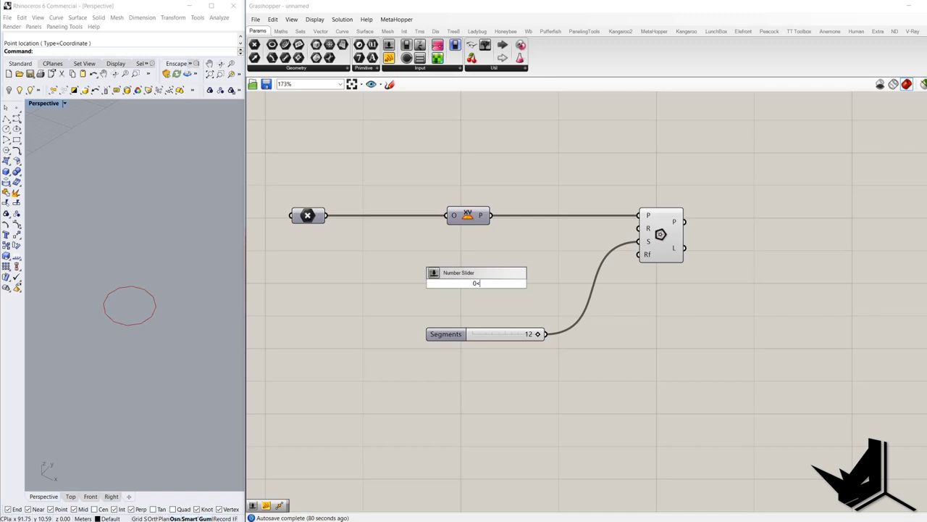
pyautogui.write('<10.0')
pyautogui.press('Return')
pyautogui.moveTo(529, 283); pyautogui.dragTo(638, 228)
# Step: Raise the Radius slider's upper limit above 10 and set the polygon radius to 15.66
pyautogui.moveTo(456, 283); pyautogui.dragTo(504, 283)
pyautogui.rightClick(499, 283)
pyautogui.click(505, 319)
pyautogui.moveTo(547, 343); pyautogui.dragTo(551, 305)
pyautogui.click(508, 407)
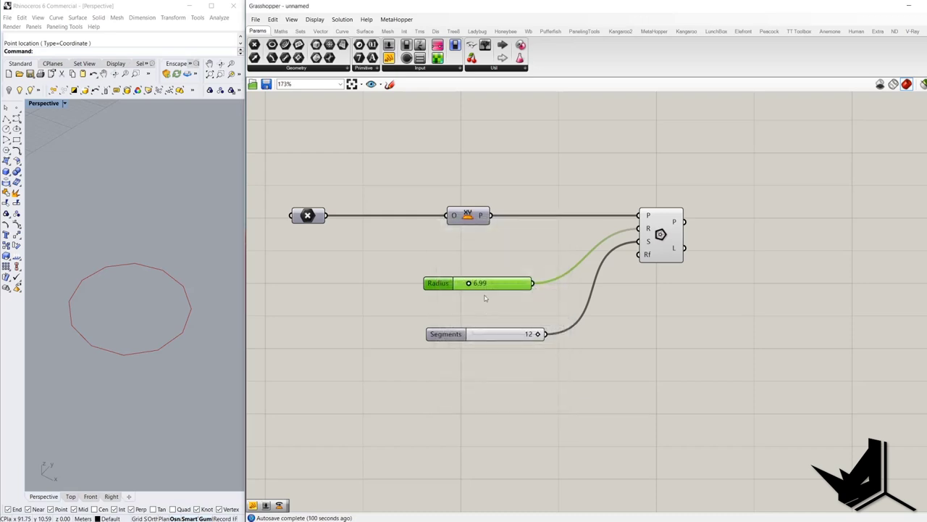
pyautogui.moveTo(469, 285); pyautogui.dragTo(481, 288)
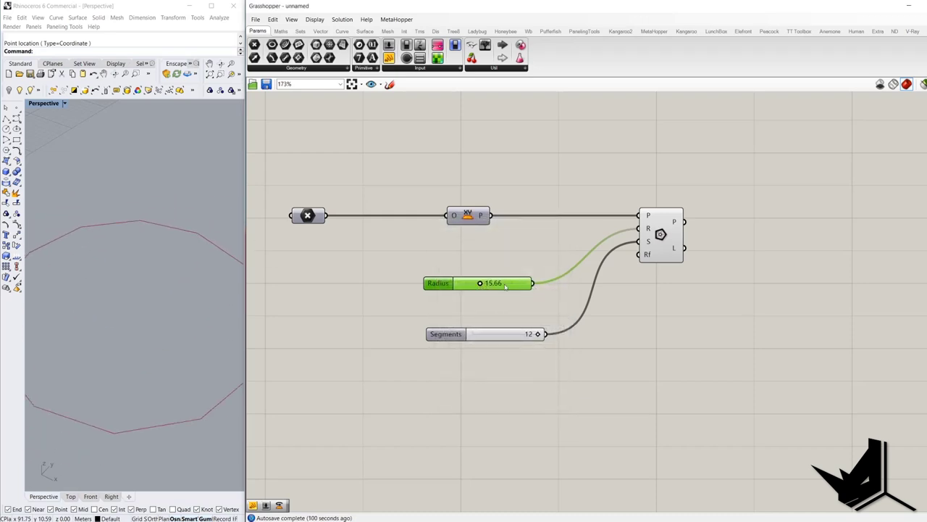
# Step: Set the polygon radius to 30
pyautogui.doubleClick(505, 287)
pyautogui.write('30')
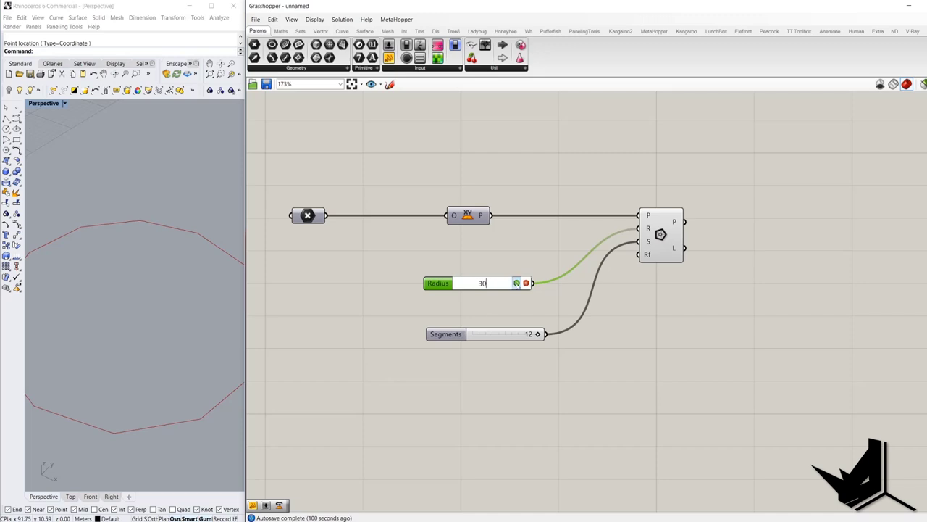
pyautogui.press('Return')
pyautogui.scroll(-4, 155, 276)
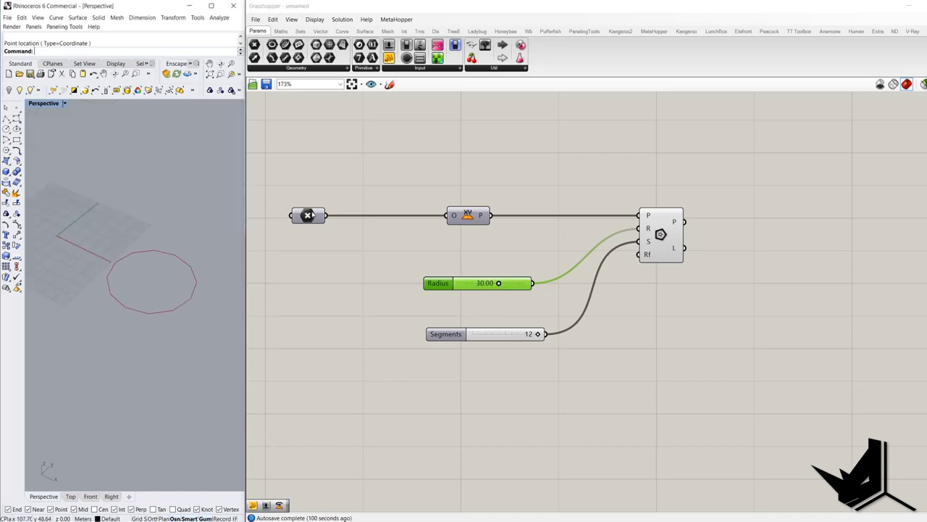
# Step: Pick a new location for the base point in the viewport and shift it to reposition the polygon
pyautogui.rightClick(310, 212)
pyautogui.click(341, 331)
pyautogui.click(148, 275)
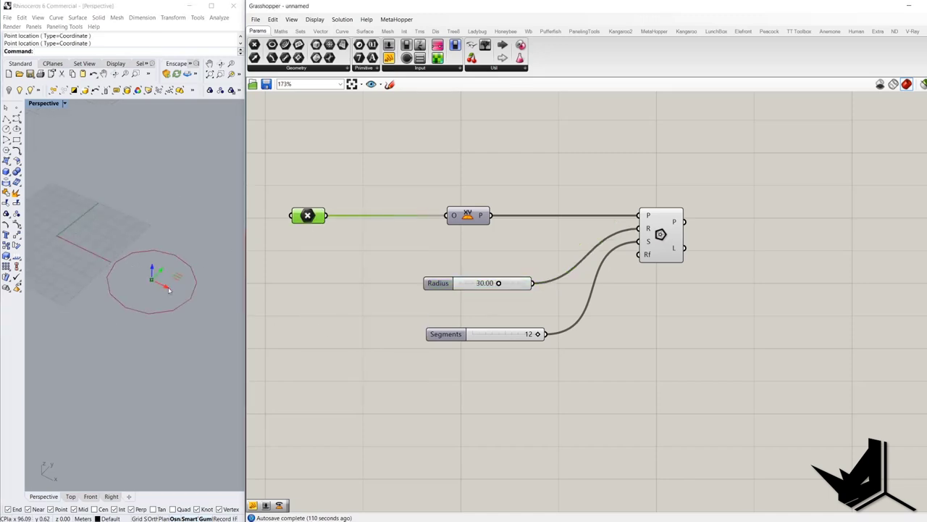
pyautogui.click(311, 215)
pyautogui.moveTo(140, 254); pyautogui.dragTo(168, 268)
pyautogui.click(341, 202)
pyautogui.click(307, 215)
pyautogui.rightClick(327, 177)
pyautogui.click(342, 191)
pyautogui.keyDown('shift'); pyautogui.moveTo(178, 278); pyautogui.dragTo(141, 287, button='right'); pyautogui.keyUp('shift')
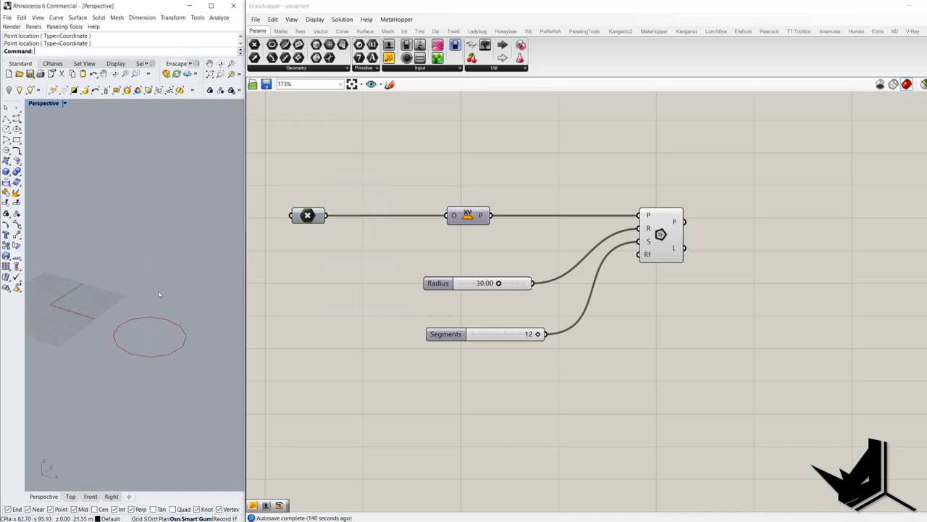
pyautogui.moveTo(76, 301); pyautogui.dragTo(181, 377)
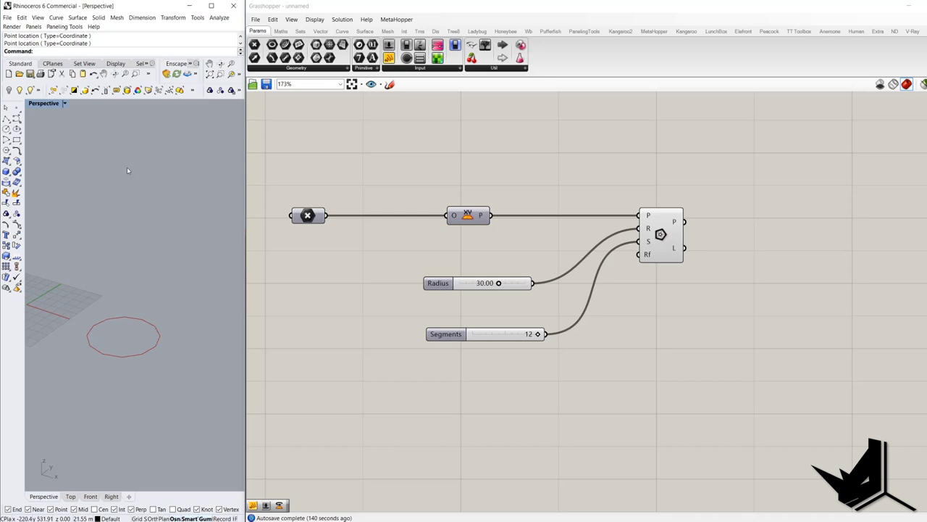
pyautogui.moveTo(73, 302); pyautogui.dragTo(172, 397)
pyautogui.click(469, 215)
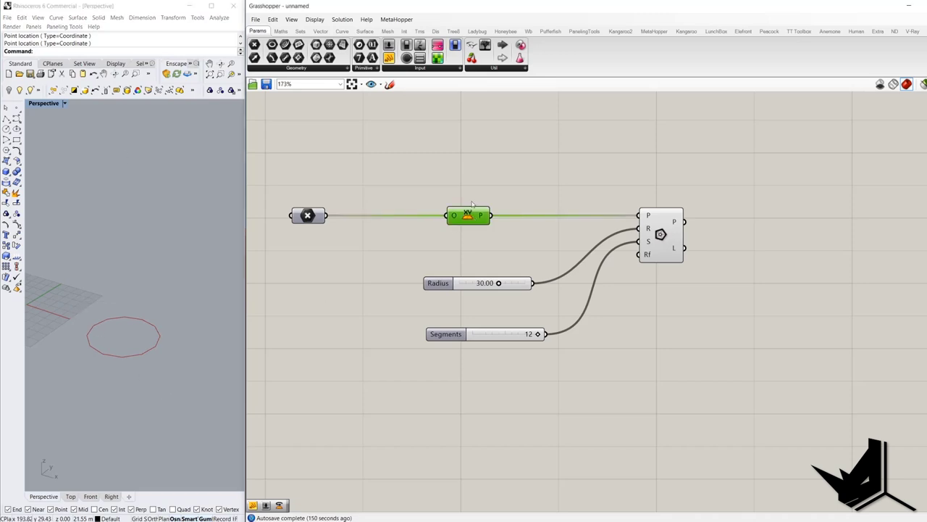
pyautogui.moveTo(473, 217); pyautogui.dragTo(475, 216, button='right')
pyautogui.moveTo(429, 179); pyautogui.dragTo(534, 240)
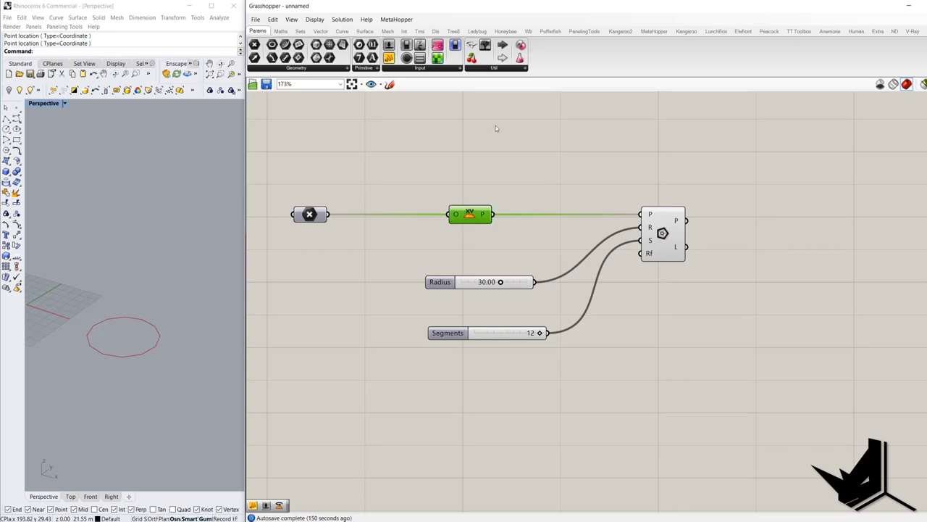
pyautogui.click(507, 158)
# Step: Add a Deconstruct Plane component above the Polygon and wire the XY Plane's output into it
pyautogui.scroll(-2, 507, 159)
pyautogui.doubleClick(594, 196)
pyautogui.write('dec')
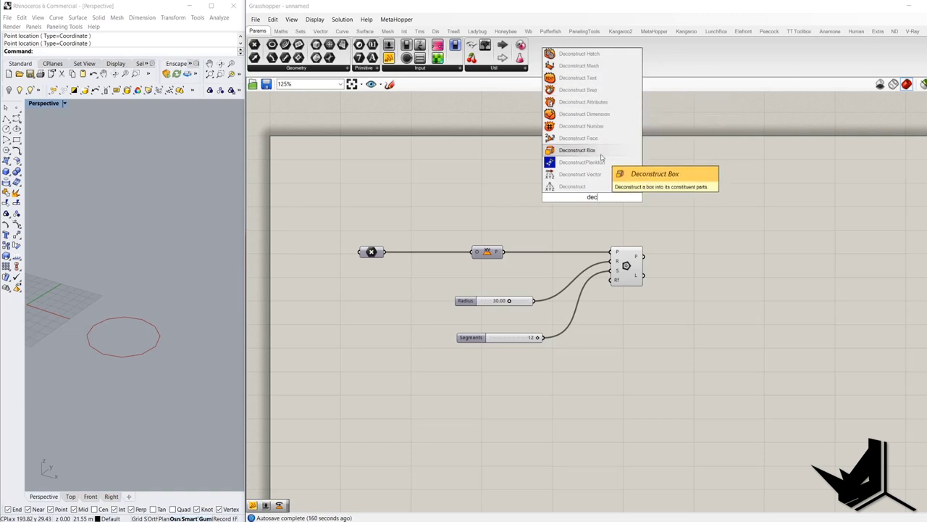
pyautogui.write('onstruc')
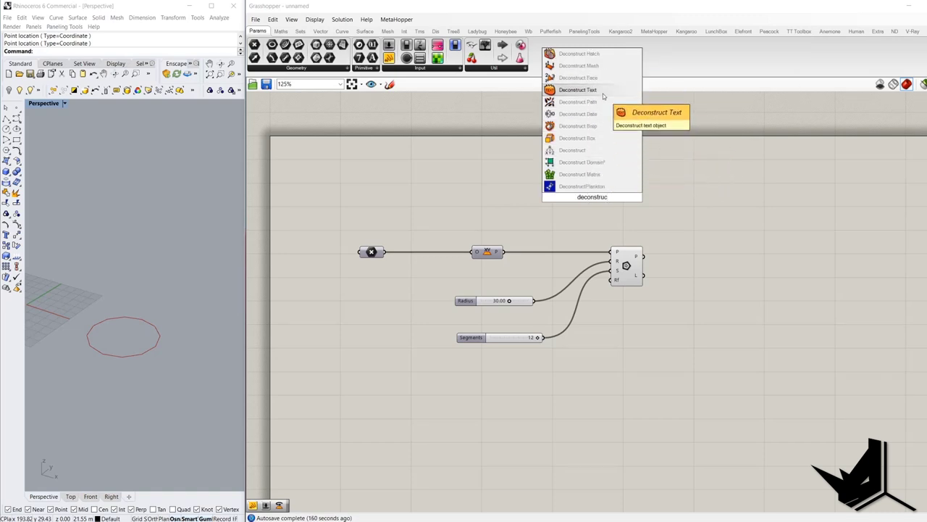
pyautogui.write('t pl')
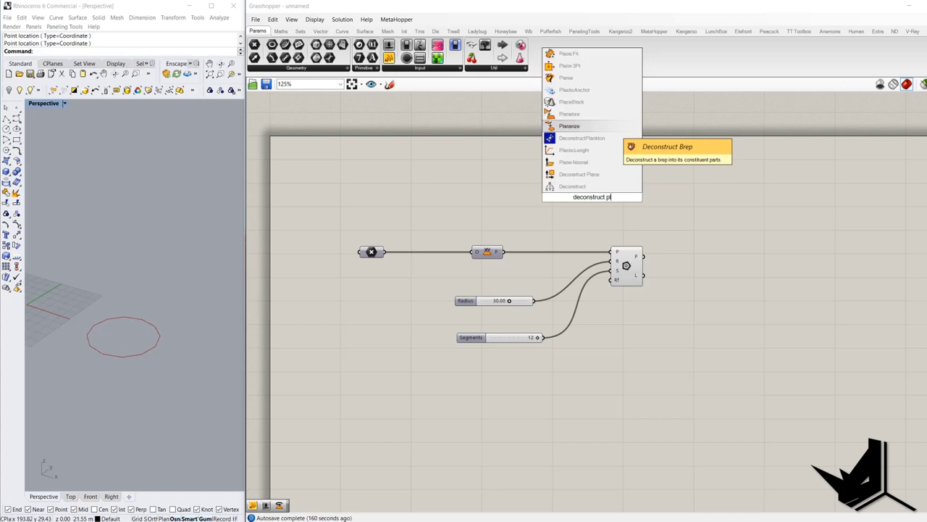
pyautogui.click(579, 174)
pyautogui.moveTo(578, 197); pyautogui.dragTo(503, 251)
pyautogui.moveTo(590, 197); pyautogui.dragTo(627, 191)
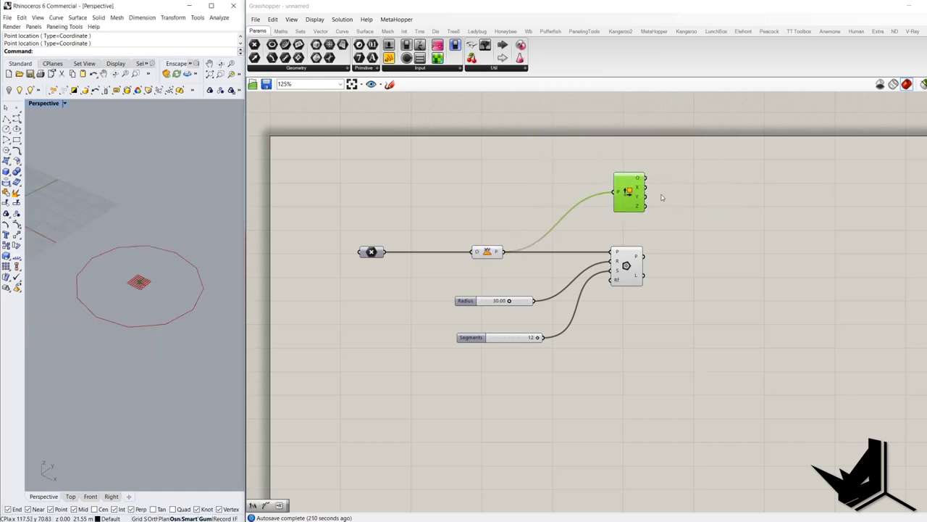
# Step: Sketch an upward vector from the base plane and stacked floor outlines over a viewport capture, then discard the capture
pyautogui.scroll(3, 138, 283)
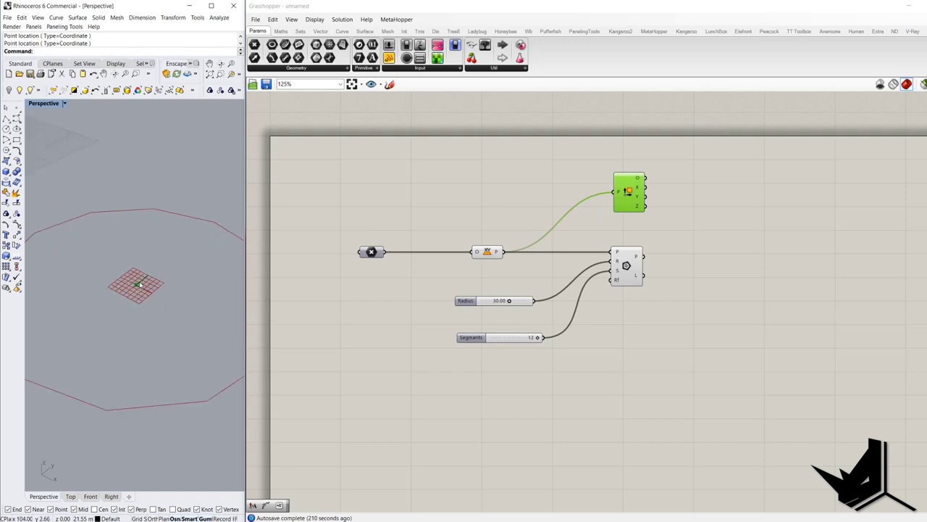
pyautogui.scroll(-3, 142, 282)
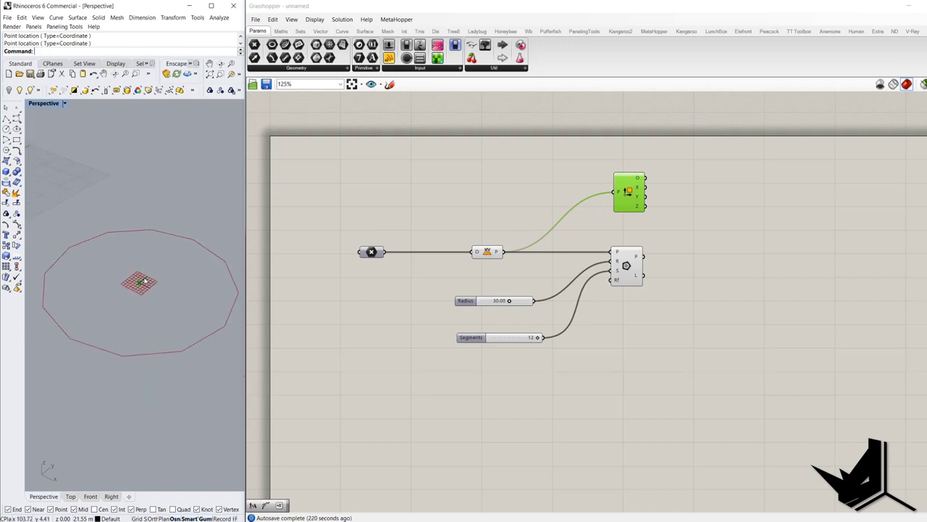
pyautogui.press('Print')
pyautogui.moveTo(31, 114); pyautogui.dragTo(248, 500)
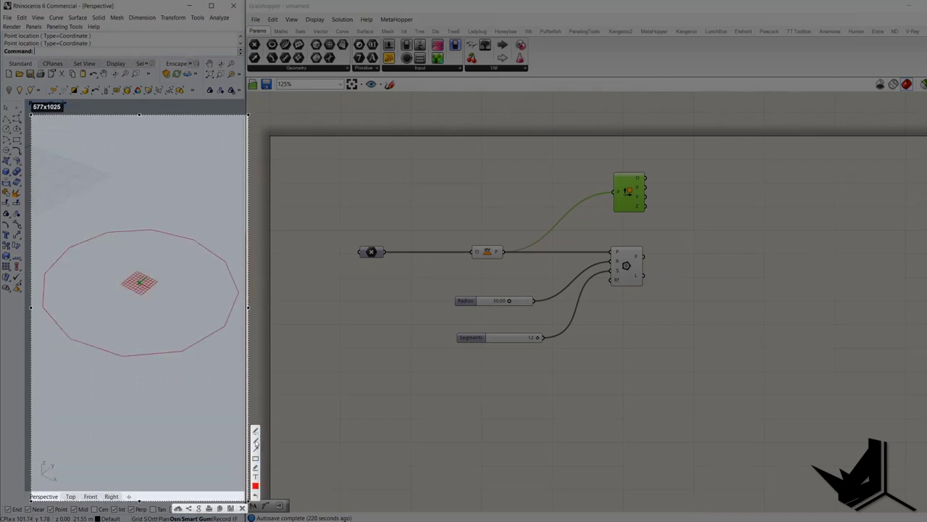
pyautogui.moveTo(142, 283)
pyautogui.mouseDown()
pyautogui.moveTo(137, 187)
pyautogui.moveTo(149, 204)
pyautogui.mouseUp()
pyautogui.moveTo(60, 229)
pyautogui.mouseDown()
pyautogui.moveTo(34, 270)
pyautogui.moveTo(171, 216)
pyautogui.moveTo(95, 222)
pyautogui.mouseUp()
pyautogui.moveTo(87, 202)
pyautogui.mouseDown()
pyautogui.moveTo(44, 209)
pyautogui.moveTo(121, 191)
pyautogui.mouseUp()
pyautogui.moveTo(141, 154)
pyautogui.mouseDown()
pyautogui.moveTo(30, 221)
pyautogui.moveTo(108, 149)
pyautogui.mouseUp()
pyautogui.moveTo(152, 123)
pyautogui.mouseDown()
pyautogui.moveTo(194, 154)
pyautogui.moveTo(67, 120)
pyautogui.mouseUp()
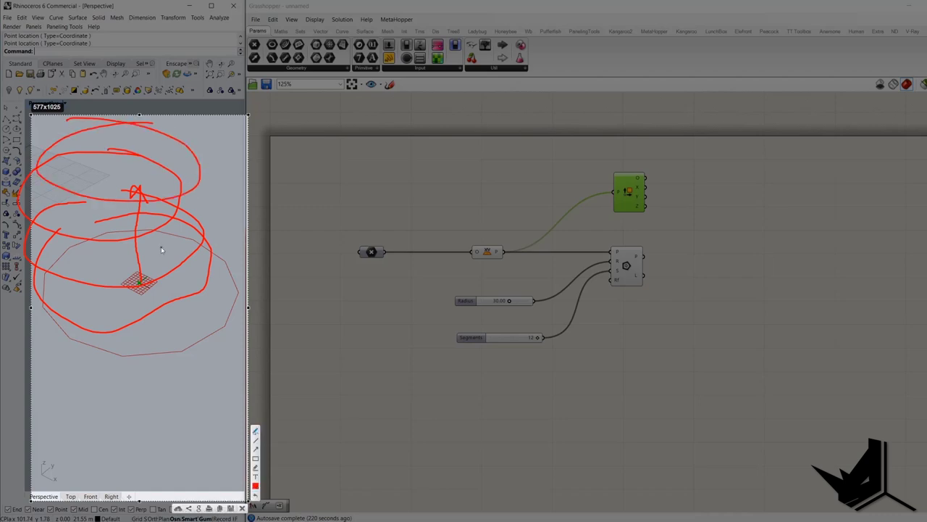
pyautogui.press('Escape')
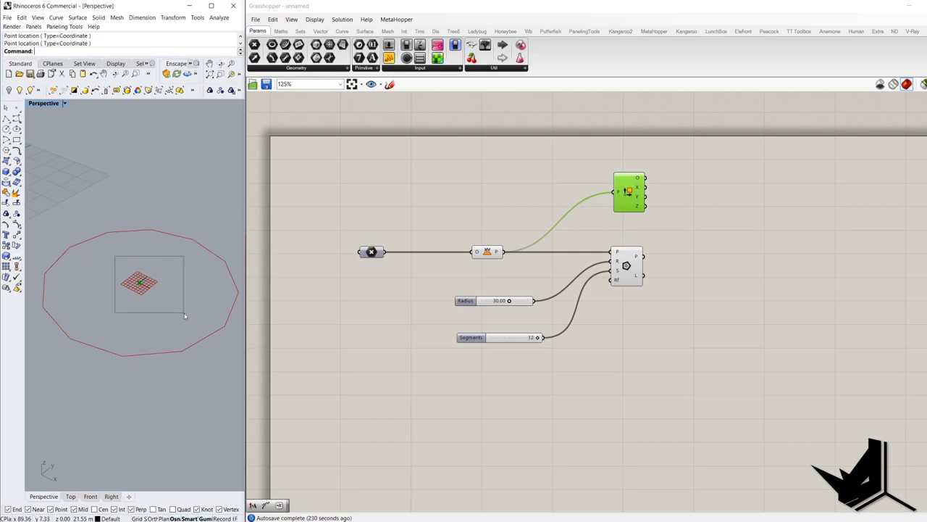
# Step: Add a Cross Product vector component beside Deconstruct Plane
pyautogui.click(320, 32)
pyautogui.click(438, 70)
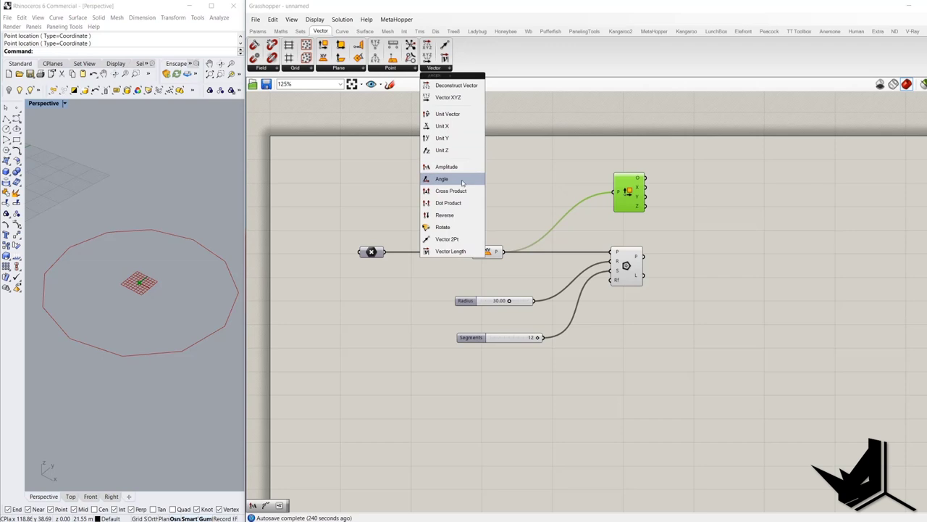
pyautogui.moveTo(456, 191); pyautogui.dragTo(739, 206)
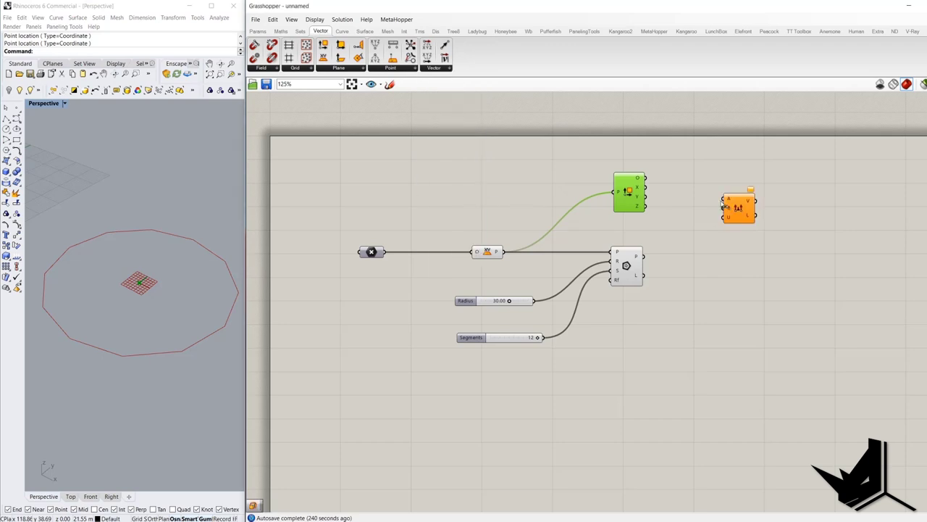
pyautogui.scroll(3, 719, 200)
# Step: Sketch the plane's two axes and their perpendicular vector over a viewport capture, circle the Cross Product component, and discard the capture
pyautogui.press('Print')
pyautogui.moveTo(37, 165)
pyautogui.mouseDown()
pyautogui.moveTo(208, 345)
pyautogui.moveTo(239, 421)
pyautogui.moveTo(235, 436)
pyautogui.mouseUp()
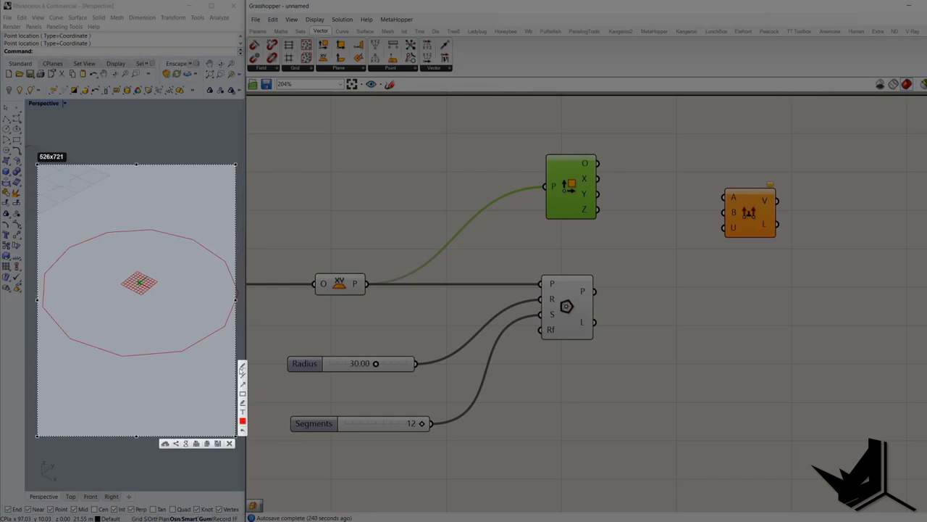
pyautogui.moveTo(139, 283)
pyautogui.mouseDown()
pyautogui.moveTo(180, 259)
pyautogui.moveTo(143, 284)
pyautogui.moveTo(179, 302)
pyautogui.moveTo(166, 313)
pyautogui.mouseUp()
pyautogui.moveTo(721, 172)
pyautogui.mouseDown()
pyautogui.moveTo(788, 271)
pyautogui.moveTo(709, 174)
pyautogui.mouseUp()
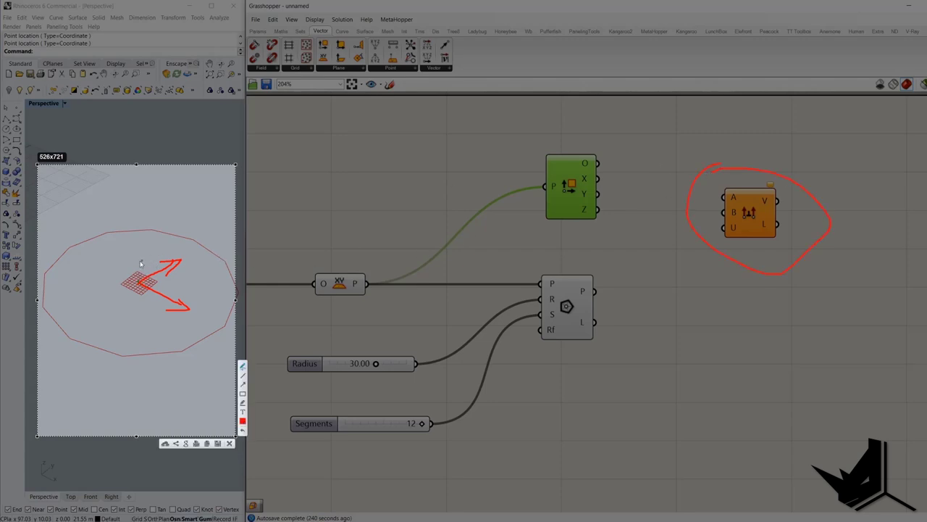
pyautogui.moveTo(136, 286)
pyautogui.mouseDown()
pyautogui.moveTo(138, 213)
pyautogui.moveTo(149, 215)
pyautogui.mouseUp()
pyautogui.moveTo(148, 277)
pyautogui.mouseDown()
pyautogui.moveTo(190, 324)
pyautogui.moveTo(282, 258)
pyautogui.moveTo(155, 282)
pyautogui.mouseUp()
pyautogui.moveTo(138, 199)
pyautogui.mouseDown()
pyautogui.moveTo(167, 286)
pyautogui.moveTo(147, 208)
pyautogui.mouseUp()
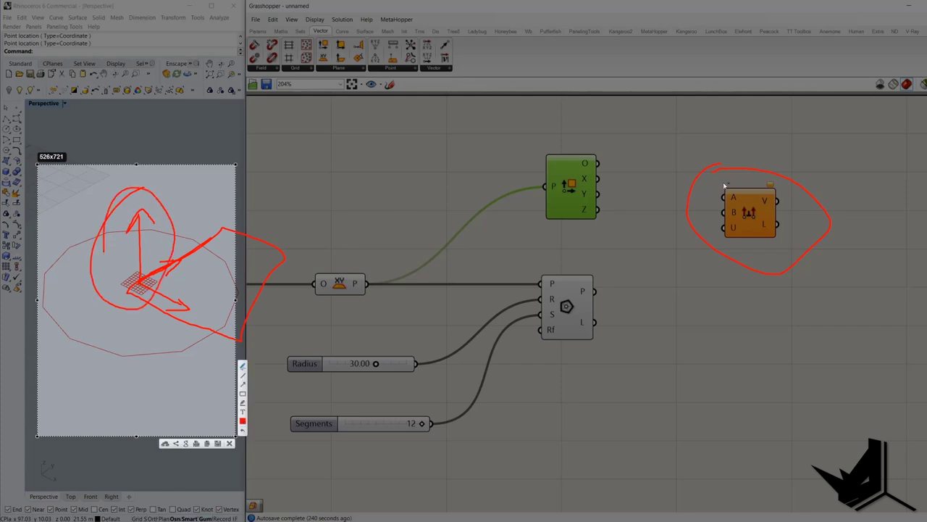
pyautogui.press('Escape')
# Step: Wire Deconstruct Plane's X and Y outputs into the Cross Product's A and B inputs
pyautogui.moveTo(597, 179)
pyautogui.mouseDown()
pyautogui.moveTo(724, 197)
pyautogui.moveTo(657, 207)
pyautogui.moveTo(724, 212)
pyautogui.moveTo(706, 195)
pyautogui.mouseUp()
pyautogui.scroll(-2, 628, 257)
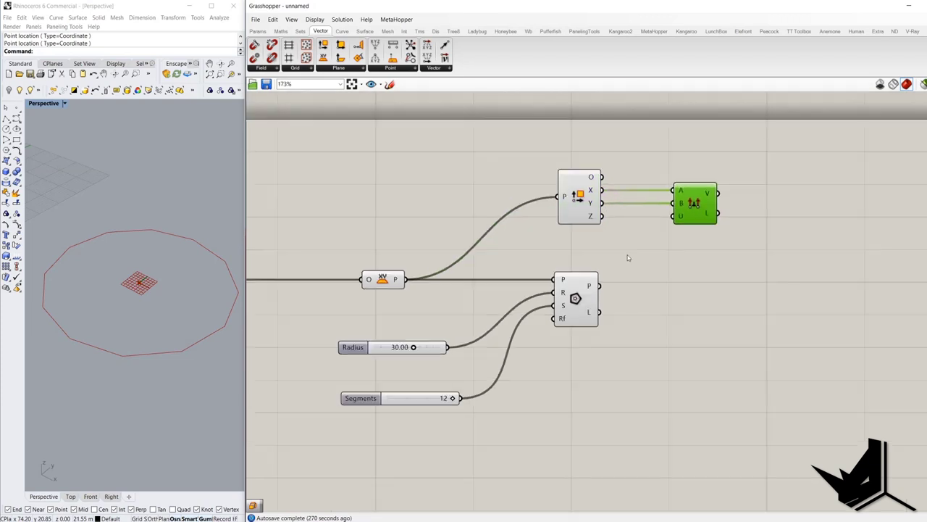
# Step: Add a Move component in the free canvas area beyond the Polygon and Cross Product components
pyautogui.moveTo(661, 296); pyautogui.dragTo(584, 276, button='right')
pyautogui.doubleClick(729, 295)
pyautogui.write('move')
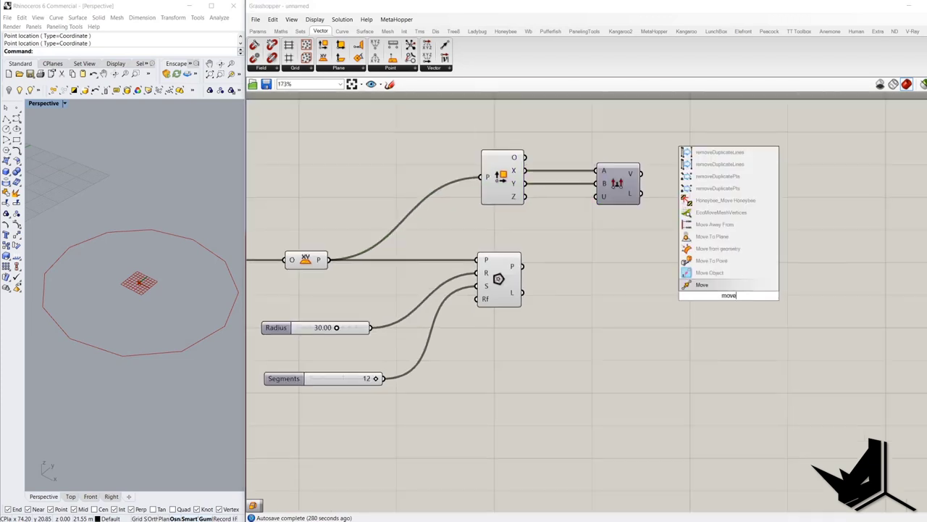
pyautogui.click(714, 284)
pyautogui.moveTo(737, 296); pyautogui.dragTo(771, 262)
# Step: Add an Amplitude component, feed it the Cross Product's vector, and wire its output to Move's T input
pyautogui.doubleClick(695, 281)
pyautogui.write('amplit')
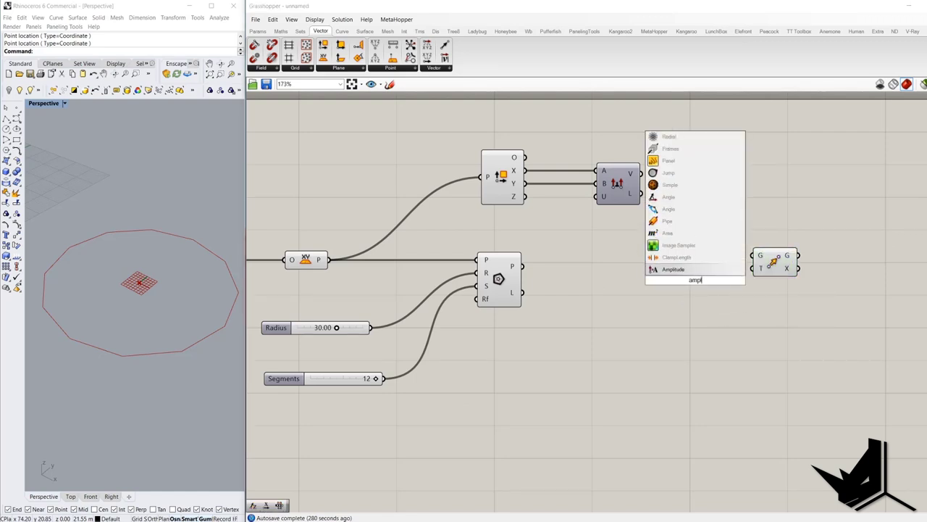
pyautogui.press('Return')
pyautogui.moveTo(676, 274); pyautogui.dragTo(641, 174)
pyautogui.moveTo(722, 287)
pyautogui.mouseDown()
pyautogui.moveTo(751, 276)
pyautogui.moveTo(719, 273)
pyautogui.mouseUp()
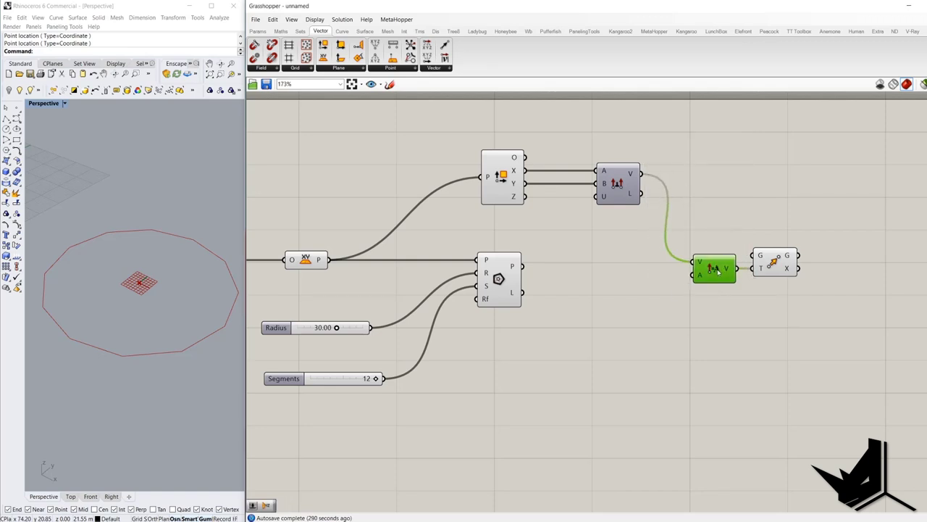
# Step: Wire the Polygon's P output into Move's geometry input and space out the Amplitude and Move components
pyautogui.scroll(2, 775, 275)
pyautogui.scroll(-3, 783, 291)
pyautogui.moveTo(786, 296); pyautogui.dragTo(752, 323)
pyautogui.scroll(3, 752, 323)
pyautogui.click(795, 264)
pyautogui.scroll(-2, 754, 317)
pyautogui.moveTo(599, 260); pyautogui.dragTo(878, 305)
pyautogui.moveTo(843, 330); pyautogui.dragTo(838, 379)
pyautogui.moveTo(888, 378); pyautogui.dragTo(675, 346, button='right')
pyautogui.keyDown('alt'); pyautogui.moveTo(570, 258); pyautogui.dragTo(645, 261); pyautogui.keyUp('alt')
pyautogui.scroll(-2, 682, 263)
pyautogui.click(743, 270)
pyautogui.moveTo(743, 271); pyautogui.dragTo(754, 248)
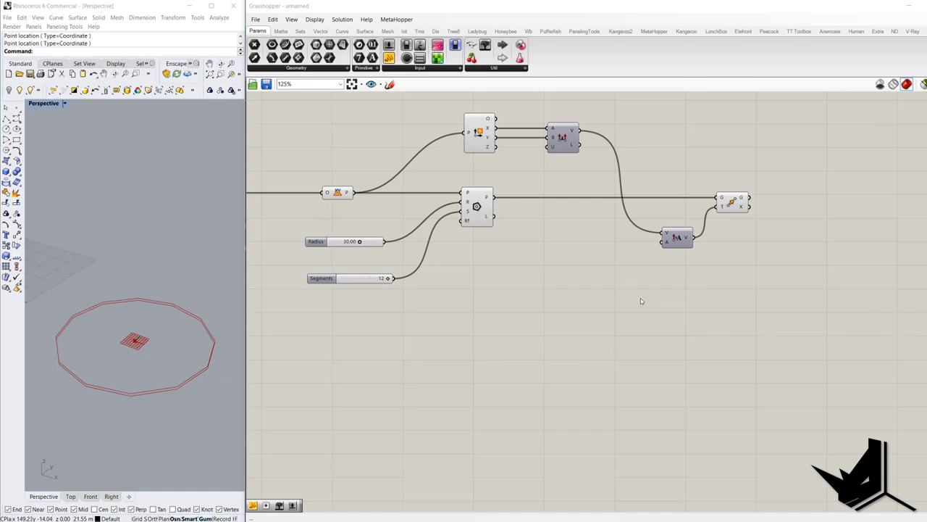
pyautogui.moveTo(546, 325); pyautogui.dragTo(517, 306, button='right')
pyautogui.scroll(-1, 543, 323)
pyautogui.scroll(2, 521, 315)
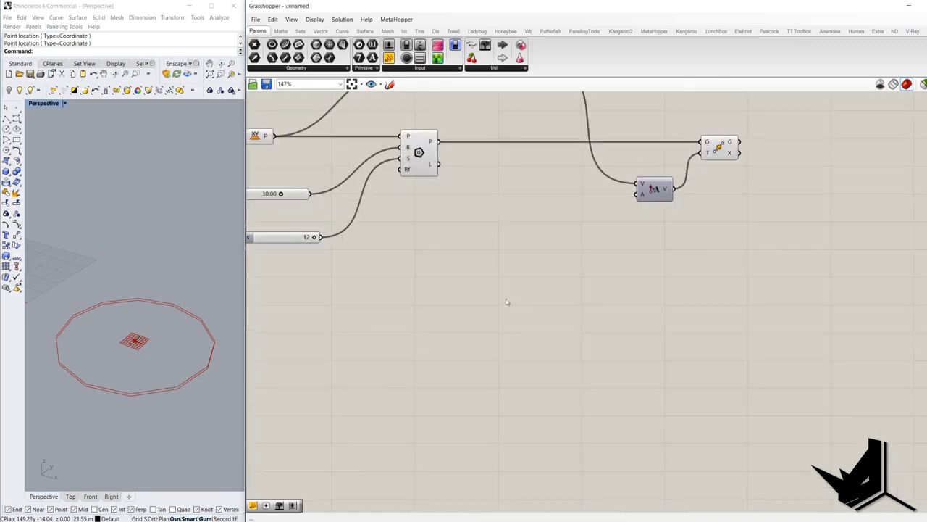
pyautogui.scroll(-1, 507, 302)
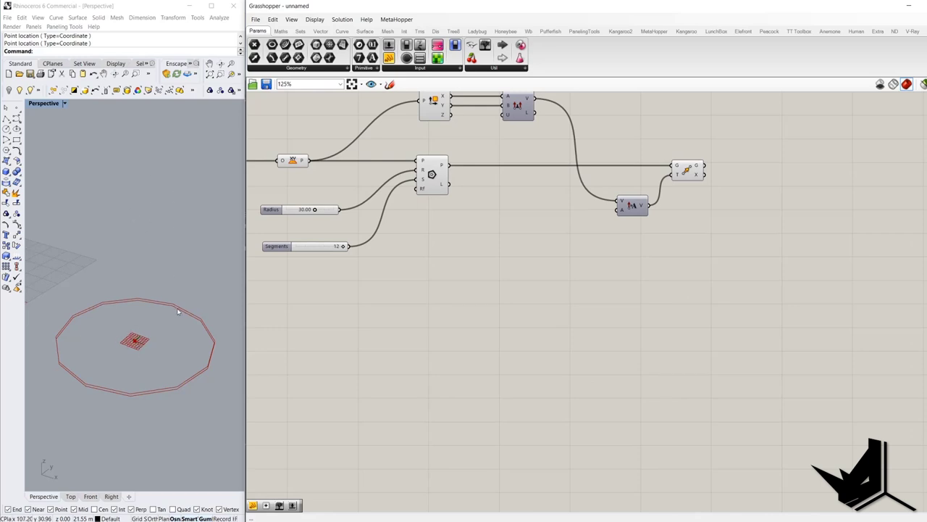
pyautogui.click(686, 168)
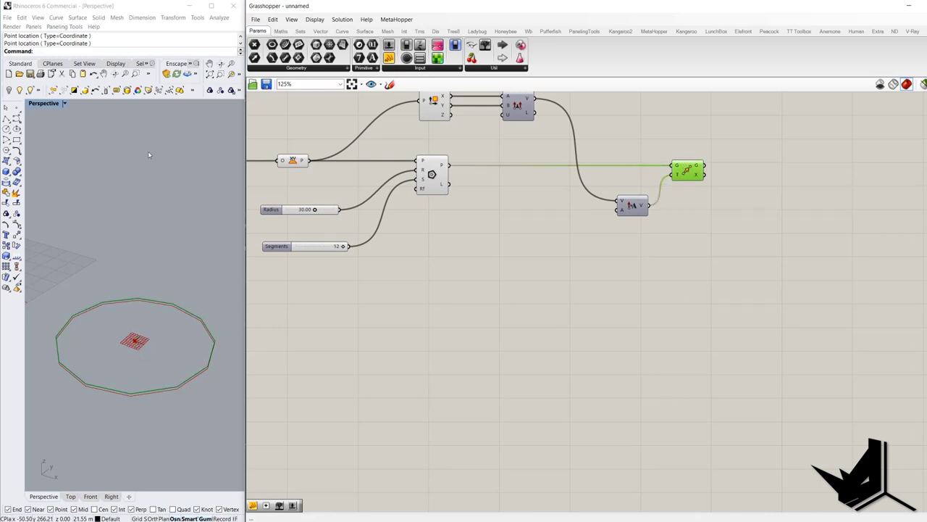
# Step: Add a Range component below the Amplitude component
pyautogui.doubleClick(500, 284)
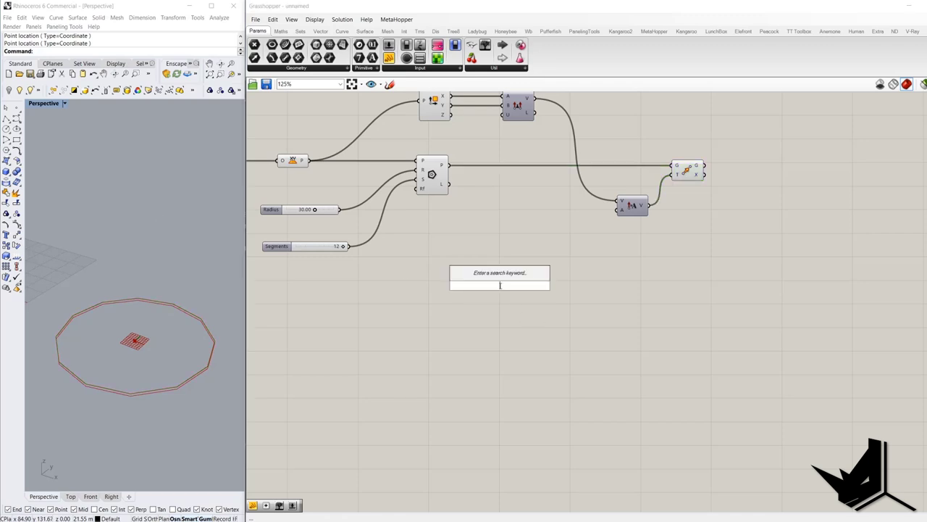
pyautogui.write('range')
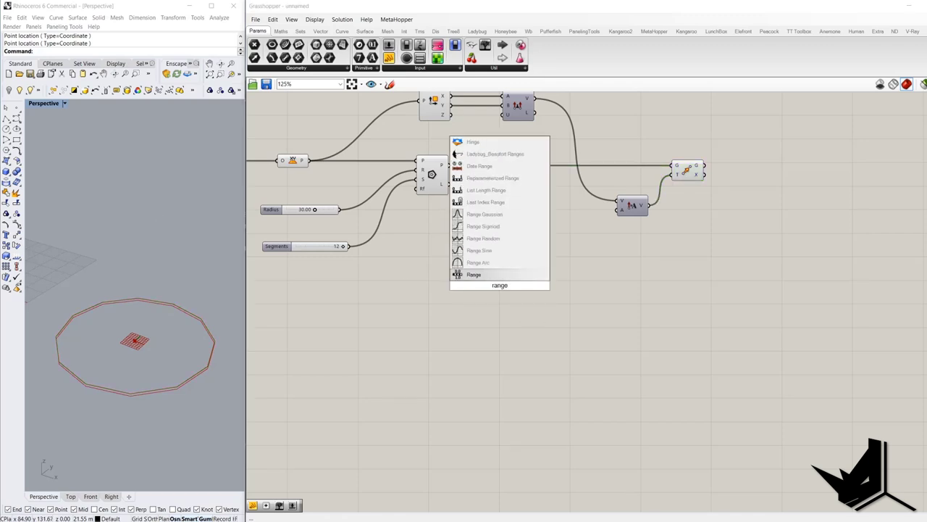
pyautogui.click(490, 275)
pyautogui.moveTo(500, 284); pyautogui.dragTo(586, 323)
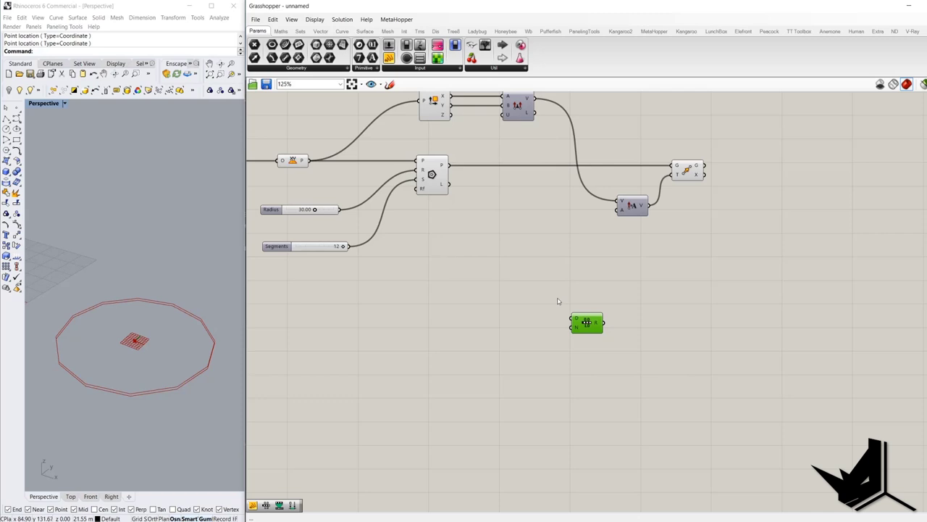
# Step: Add a Construct Domain component and wire its output into the Range's D input
pyautogui.doubleClick(529, 294)
pyautogui.write('domain')
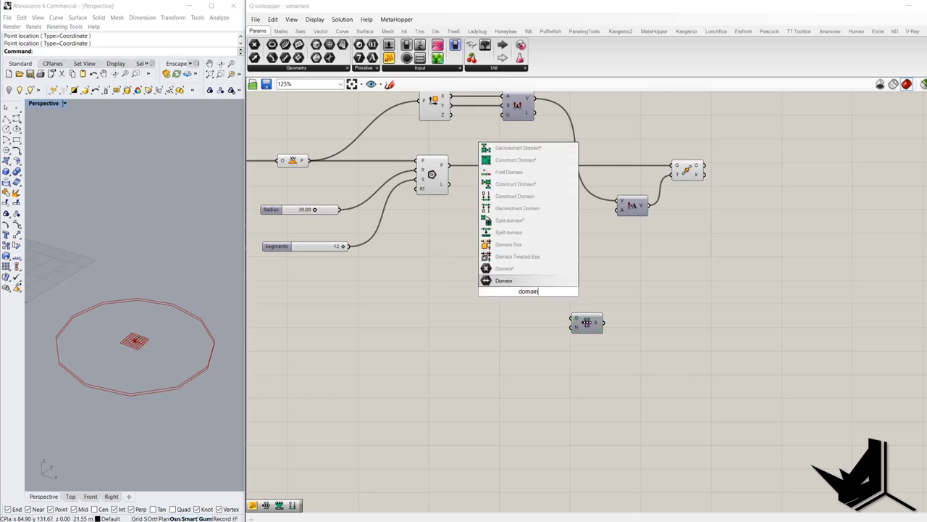
pyautogui.click(510, 148)
pyautogui.scroll(3, 566, 297)
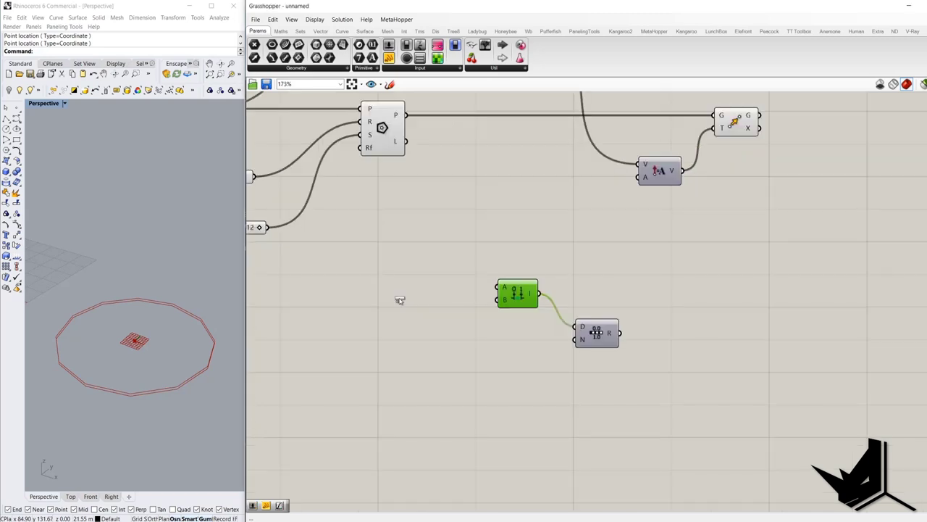
# Step: Add a number slider set to 0 and wire it into Construct Domain's A input
pyautogui.doubleClick(418, 259)
pyautogui.write('0<')
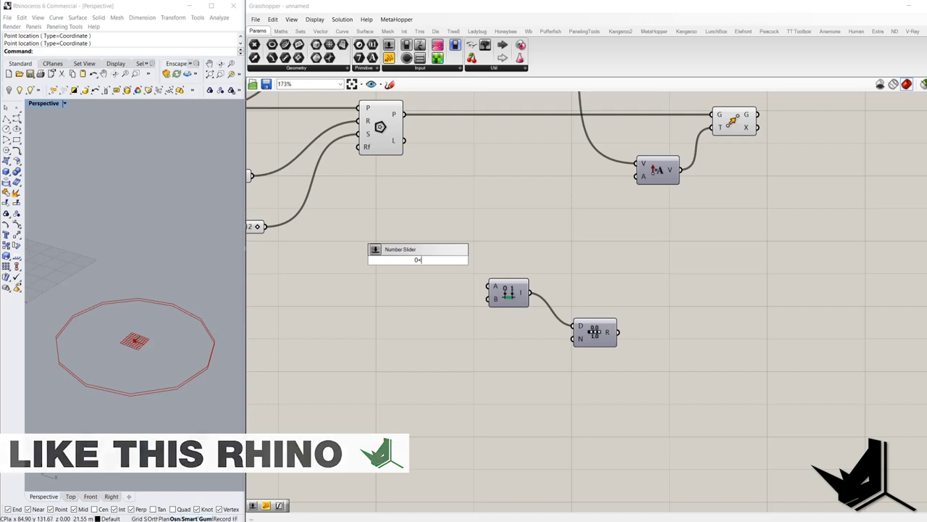
pyautogui.press('Return')
pyautogui.moveTo(471, 259); pyautogui.dragTo(489, 286)
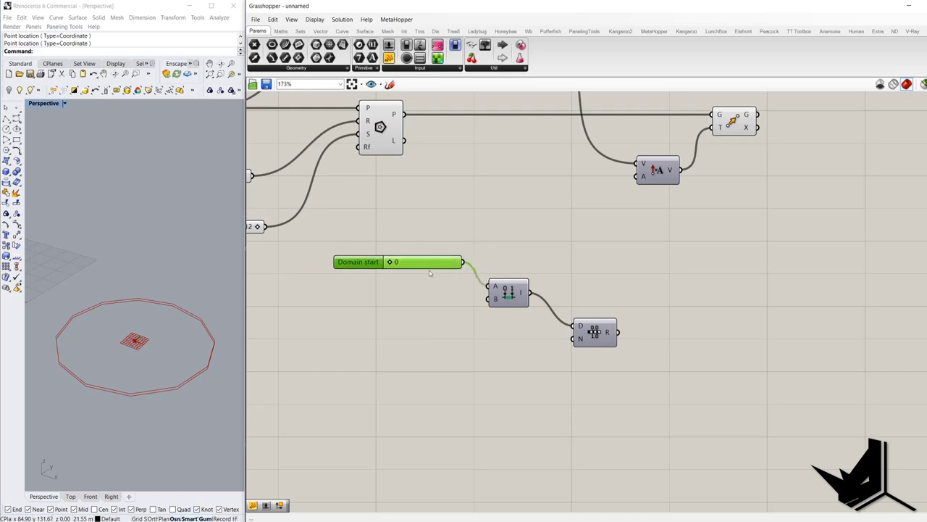
# Step: Duplicate the domain start slider, wire the copy into Construct Domain's B input, and set it to 200
pyautogui.press('Delete')
pyautogui.hotkey('ctrl', 'z')
pyautogui.keyDown('alt'); pyautogui.moveTo(427, 269); pyautogui.dragTo(496, 302); pyautogui.keyUp('alt')
pyautogui.moveTo(362, 317); pyautogui.dragTo(458, 321)
pyautogui.click(485, 372)
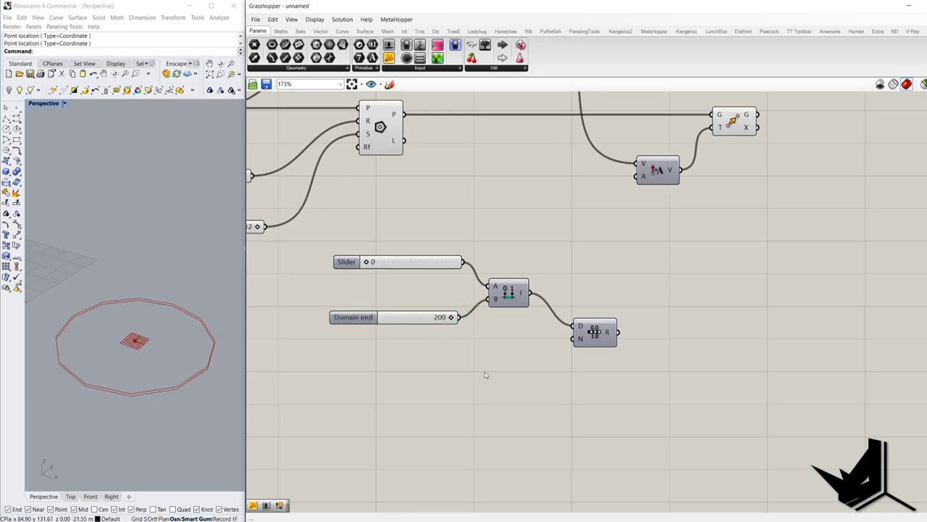
# Step: Add a number slider ranging from 0 to 100, wire it into the Range's N input, and set it to 65
pyautogui.doubleClick(484, 371)
pyautogui.write('0')
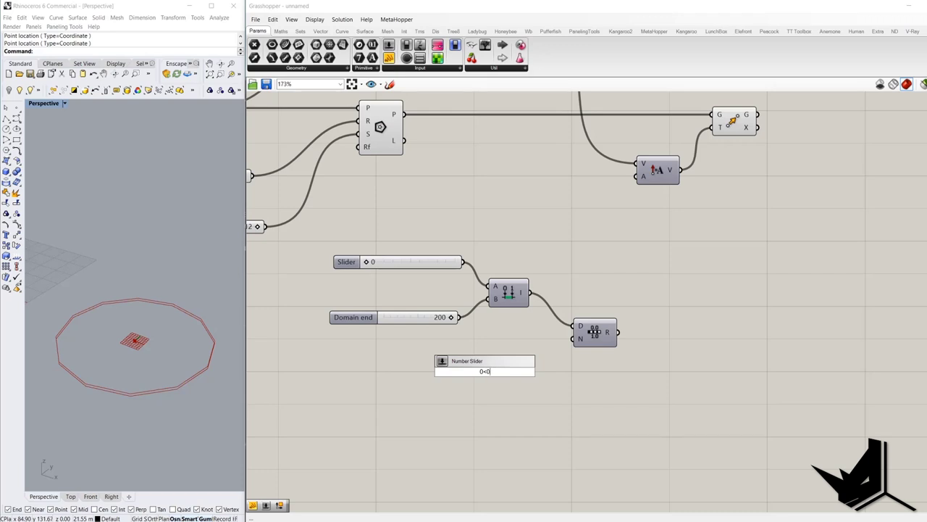
pyautogui.write('<100')
pyautogui.press('Return')
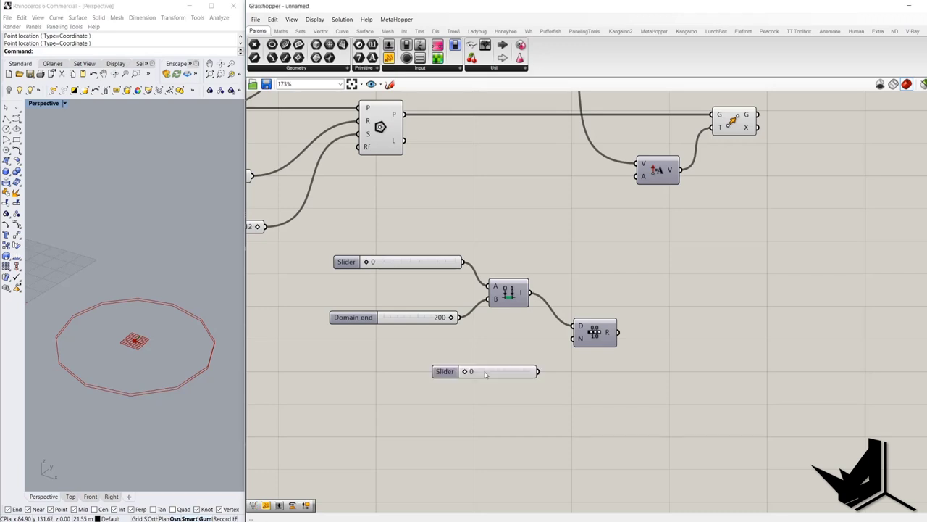
pyautogui.moveTo(470, 373); pyautogui.dragTo(495, 377)
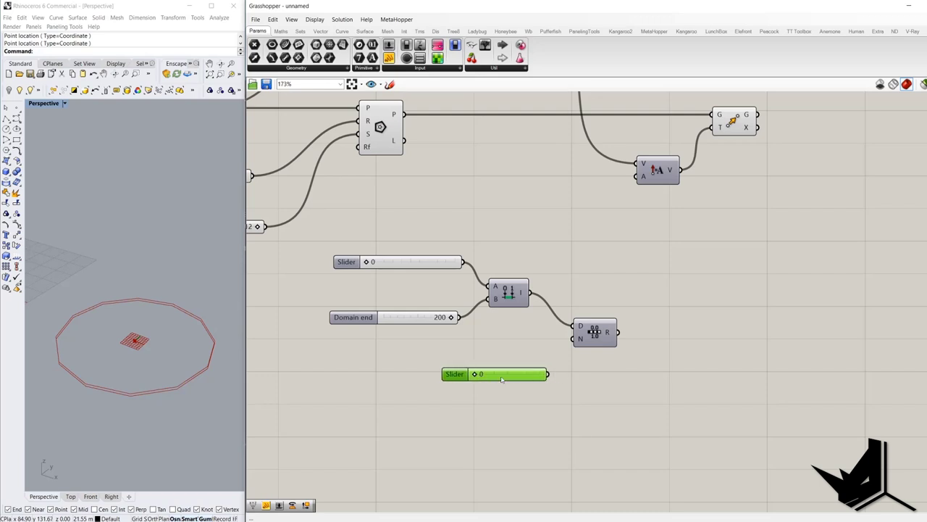
pyautogui.moveTo(550, 376); pyautogui.dragTo(573, 339)
pyautogui.moveTo(290, 232); pyautogui.dragTo(540, 347)
pyautogui.scroll(2, 521, 378)
pyautogui.click(531, 328)
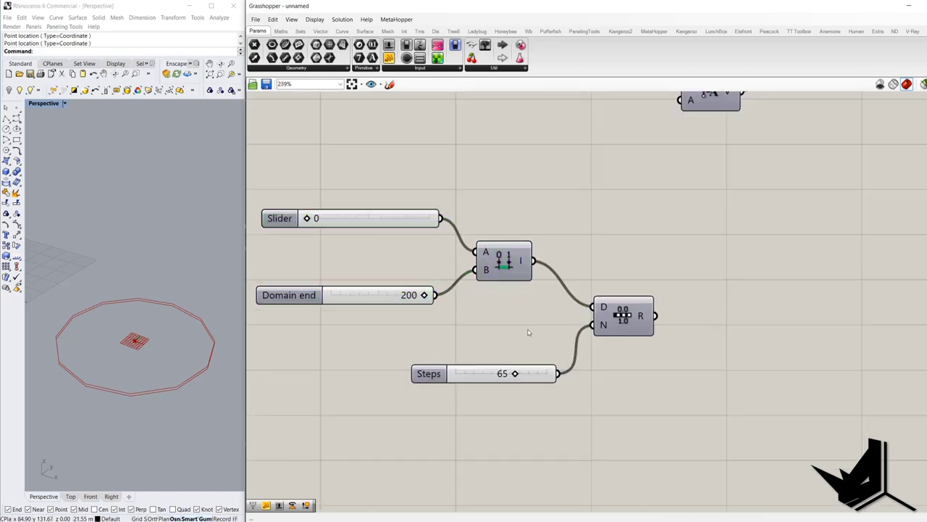
# Step: Place a Panel beside the Range component and wire the Range's R output into it
pyautogui.scroll(-2, 529, 332)
pyautogui.moveTo(389, 58); pyautogui.dragTo(647, 283)
pyautogui.moveTo(618, 319); pyautogui.dragTo(678, 324)
pyautogui.scroll(-1, 679, 326)
pyautogui.click(645, 259)
pyautogui.moveTo(741, 319); pyautogui.dragTo(677, 319, button='right')
pyautogui.moveTo(678, 298)
pyautogui.mouseDown()
pyautogui.moveTo(681, 351)
pyautogui.moveTo(685, 289)
pyautogui.moveTo(681, 326)
pyautogui.moveTo(678, 296)
pyautogui.mouseUp()
pyautogui.scroll(-1, 658, 324)
# Step: Shift the Amplitude and Move components together farther away from the Cross Product and Polygon components
pyautogui.moveTo(620, 245); pyautogui.dragTo(533, 304, button='right')
pyautogui.moveTo(490, 194); pyautogui.dragTo(631, 295)
pyautogui.moveTo(521, 264); pyautogui.dragTo(650, 263)
pyautogui.click(616, 315)
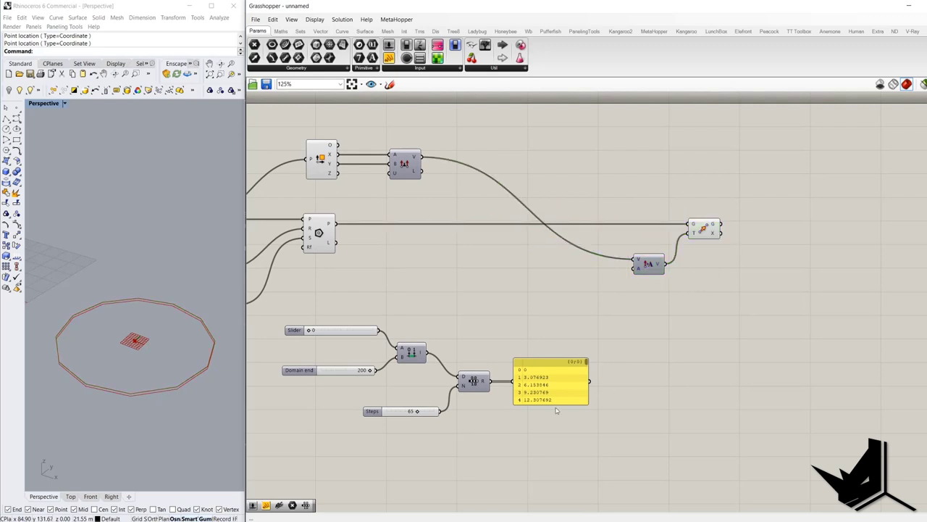
# Step: Wire the Panel of range values into Amplitude's A input to stack polygon copies upward
pyautogui.scroll(2, 591, 382)
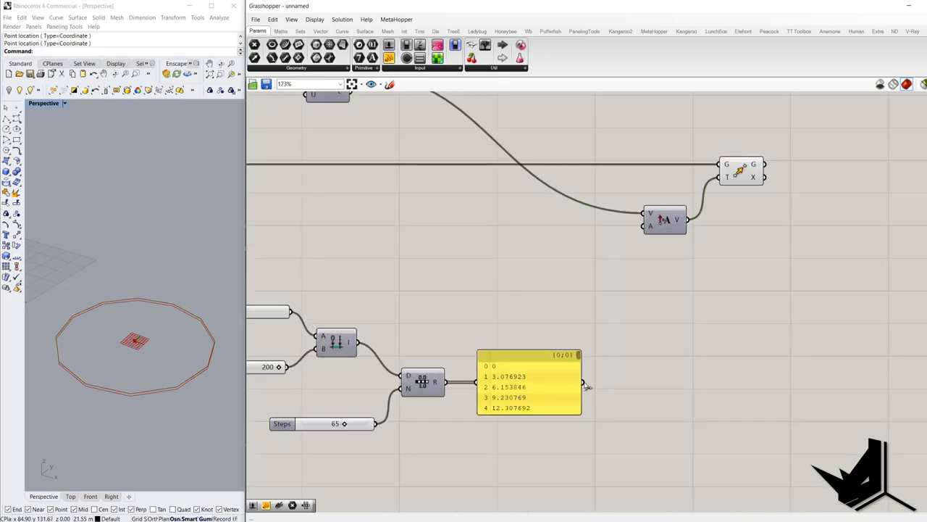
pyautogui.moveTo(586, 387); pyautogui.dragTo(641, 237)
pyautogui.scroll(-1, 644, 268)
pyautogui.scroll(2, 648, 237)
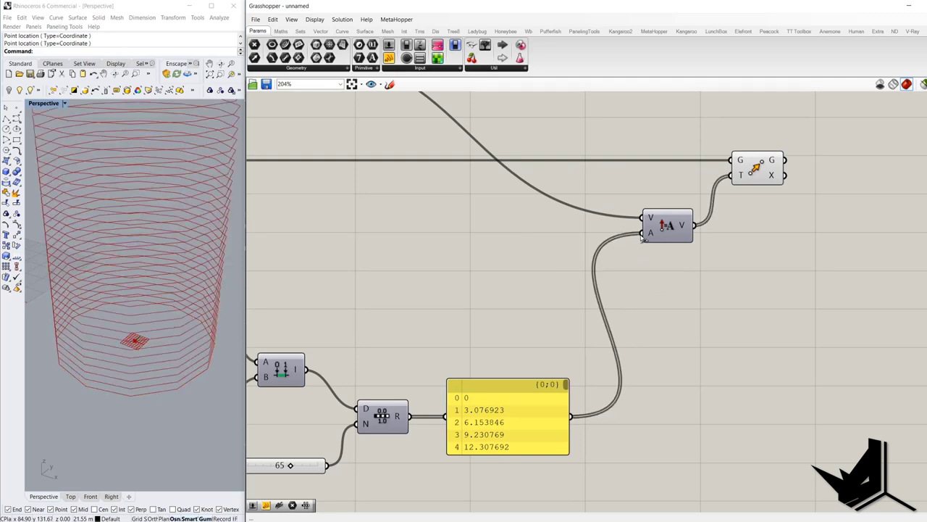
pyautogui.scroll(-6, 144, 299)
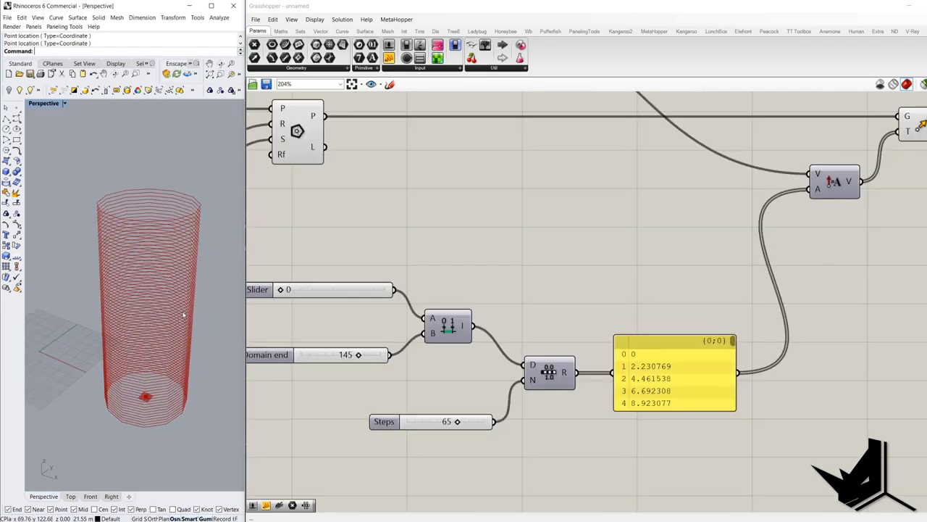
pyautogui.scroll(-2, 144, 299)
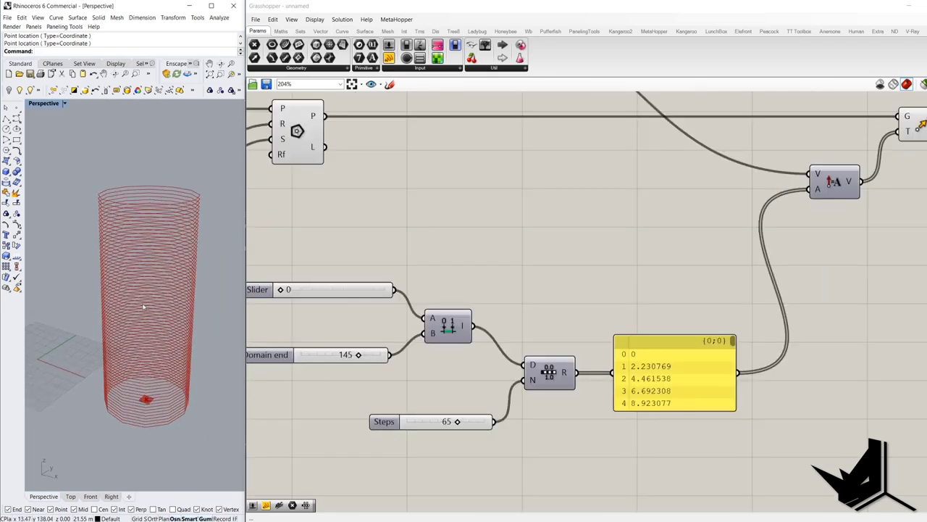
pyautogui.scroll(-2, 134, 278)
pyautogui.scroll(-2, 135, 277)
# Step: Set the Steps slider to 60 and the Domain end slider to 180
pyautogui.moveTo(357, 354)
pyautogui.mouseDown()
pyautogui.moveTo(335, 355)
pyautogui.moveTo(349, 354)
pyautogui.mouseUp()
pyautogui.moveTo(457, 423)
pyautogui.mouseDown()
pyautogui.moveTo(439, 423)
pyautogui.moveTo(463, 423)
pyautogui.moveTo(439, 423)
pyautogui.moveTo(454, 422)
pyautogui.mouseUp()
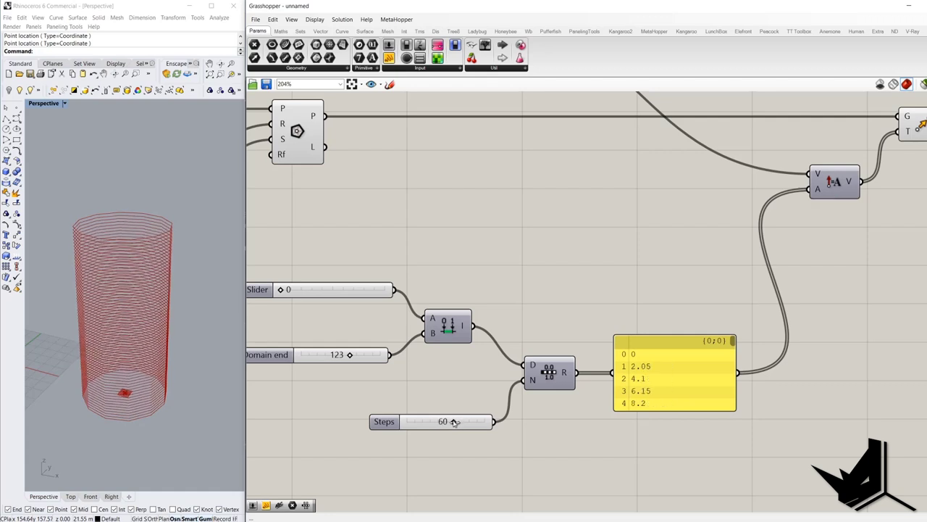
pyautogui.click(354, 358)
pyautogui.doubleClick(359, 356)
pyautogui.write('180')
pyautogui.click(374, 355)
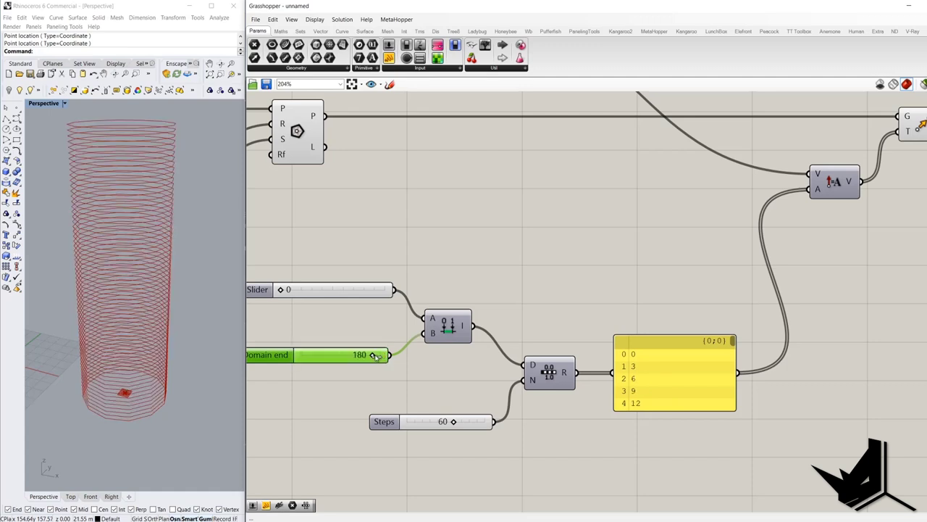
# Step: Add a Scale component and wire Move's geometry output into its G input
pyautogui.scroll(-2, 155, 305)
pyautogui.keyDown('shift'); pyautogui.moveTo(141, 281); pyautogui.dragTo(160, 305, button='right'); pyautogui.keyUp('shift')
pyautogui.scroll(-4, 695, 281)
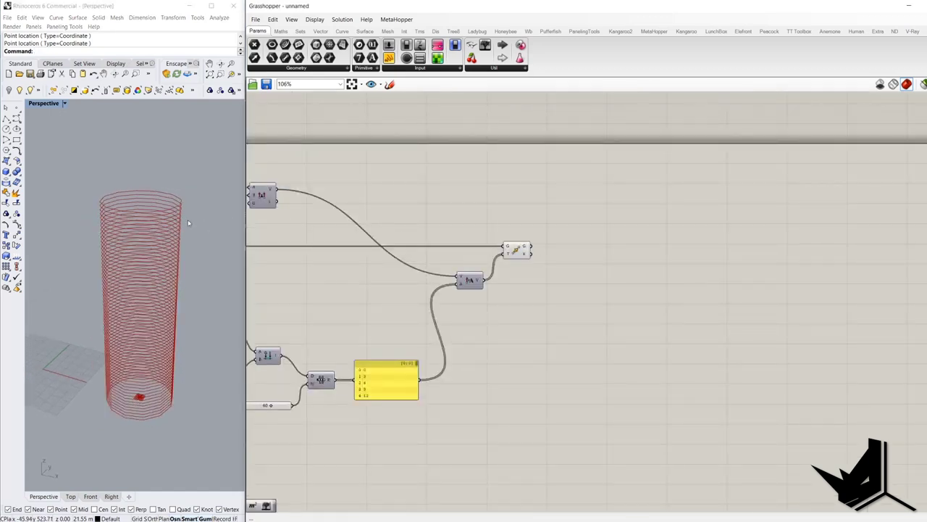
pyautogui.doubleClick(675, 267)
pyautogui.write('scale')
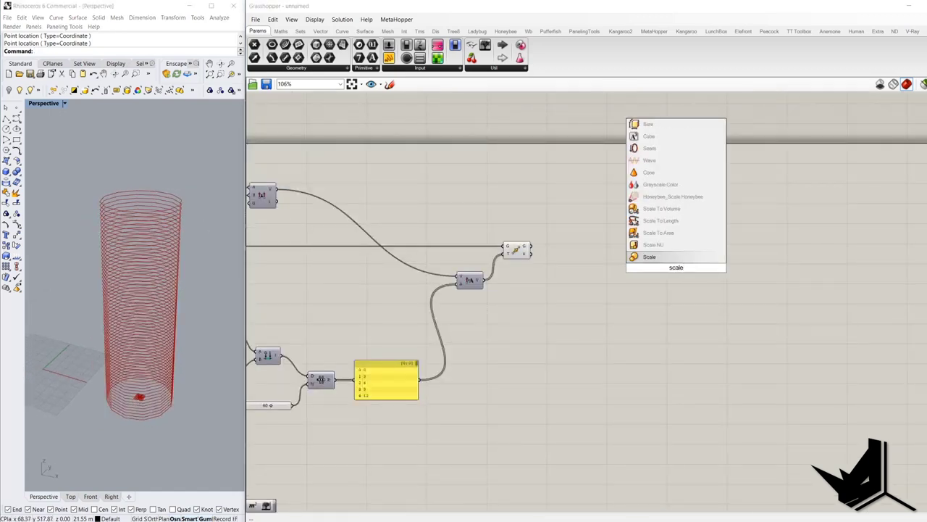
pyautogui.press('Return')
pyautogui.moveTo(533, 250); pyautogui.dragTo(777, 257)
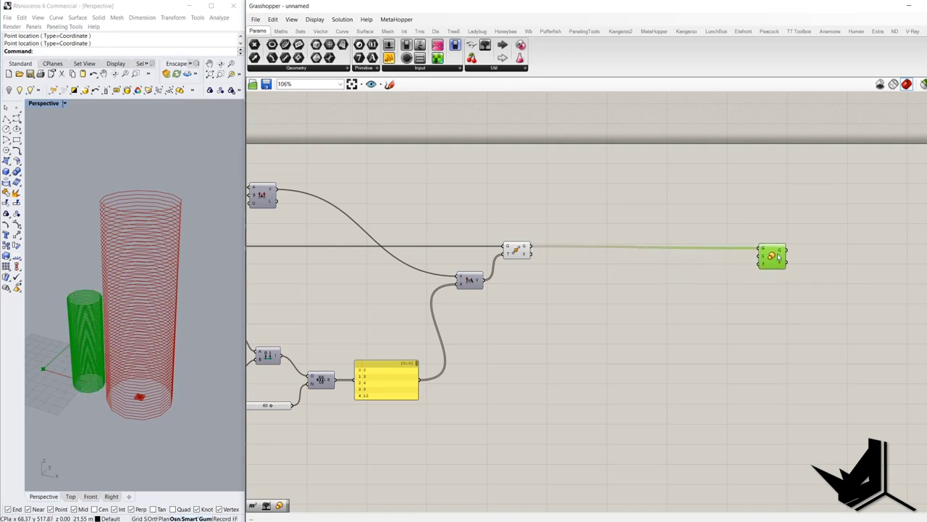
# Step: Add an Area component below the Move output wire and feed it Move's geometry output
pyautogui.doubleClick(604, 215)
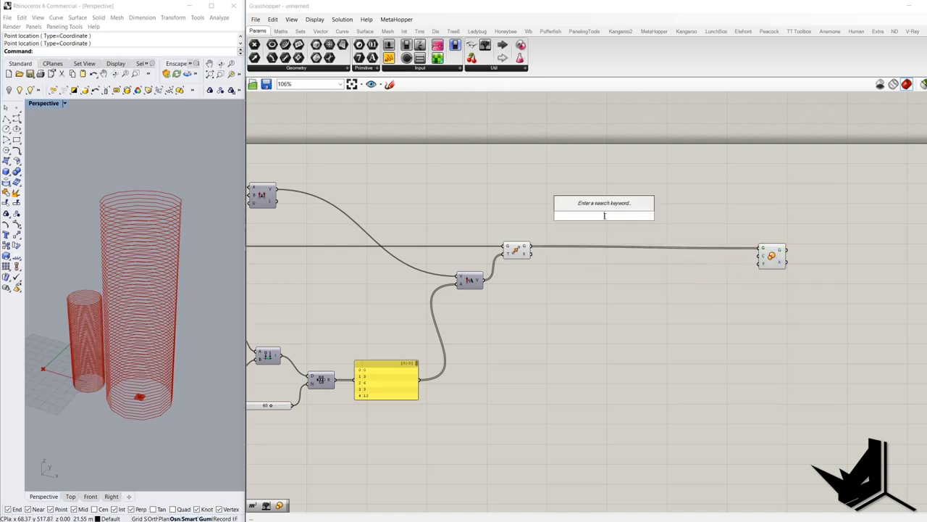
pyautogui.write('are')
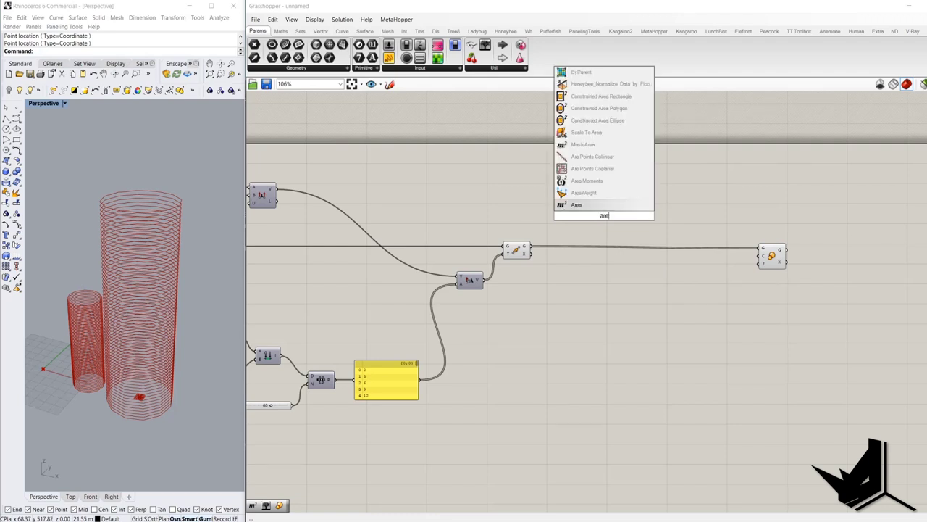
pyautogui.click(577, 205)
pyautogui.moveTo(601, 218); pyautogui.dragTo(597, 277)
pyautogui.moveTo(534, 251); pyautogui.dragTo(587, 278)
# Step: Add a Plane Origin component, wiring Deconstruct Plane's O output into its B input and Area's C output into its O input
pyautogui.scroll(-2, 549, 205)
pyautogui.moveTo(549, 205); pyautogui.dragTo(627, 225, button='right')
pyautogui.click(367, 215)
pyautogui.click(282, 252)
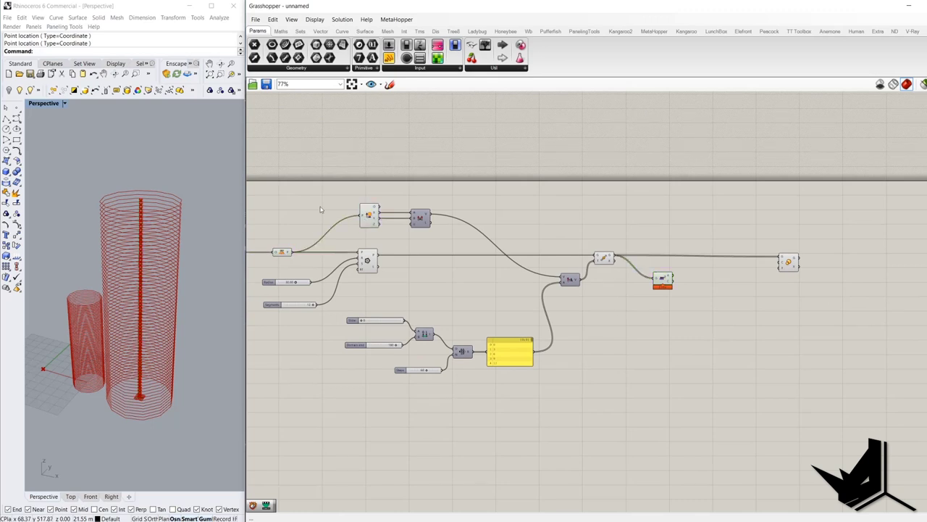
pyautogui.scroll(2, 289, 205)
pyautogui.click(402, 215)
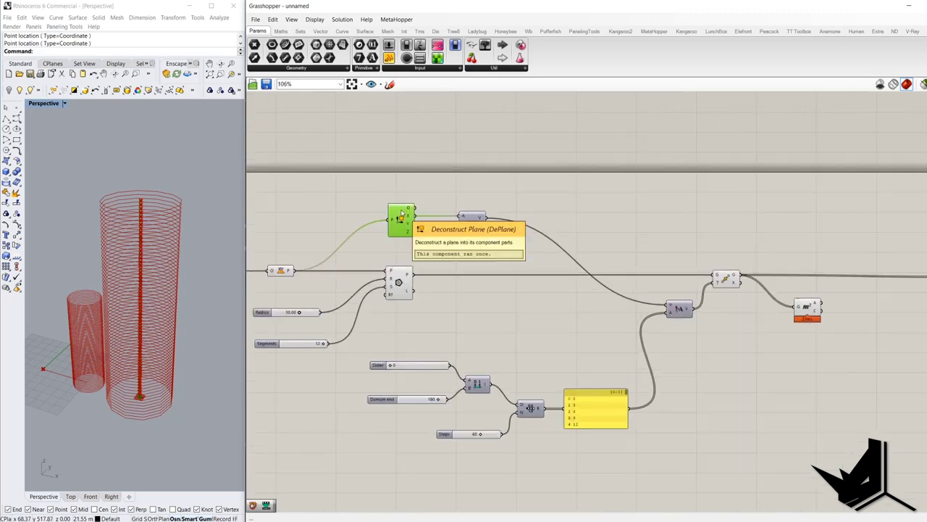
pyautogui.doubleClick(739, 215)
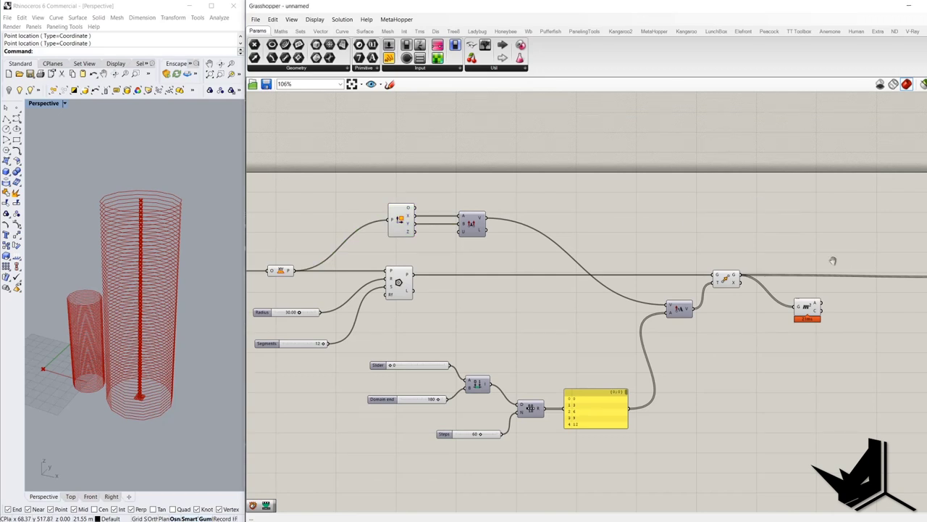
pyautogui.moveTo(851, 263); pyautogui.dragTo(647, 244, button='right')
pyautogui.doubleClick(646, 226)
pyautogui.write('ori')
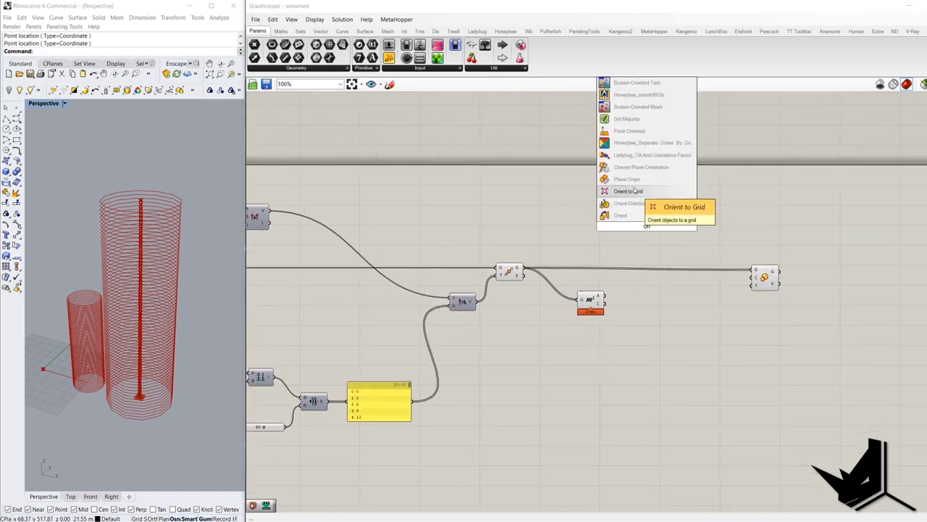
pyautogui.click(647, 215)
pyautogui.scroll(2, 640, 231)
pyautogui.moveTo(557, 219); pyautogui.dragTo(665, 236, button='right')
pyautogui.scroll(-1, 673, 239)
pyautogui.moveTo(372, 237); pyautogui.dragTo(476, 226, button='right')
pyautogui.moveTo(396, 213); pyautogui.dragTo(806, 313)
pyautogui.click(847, 237)
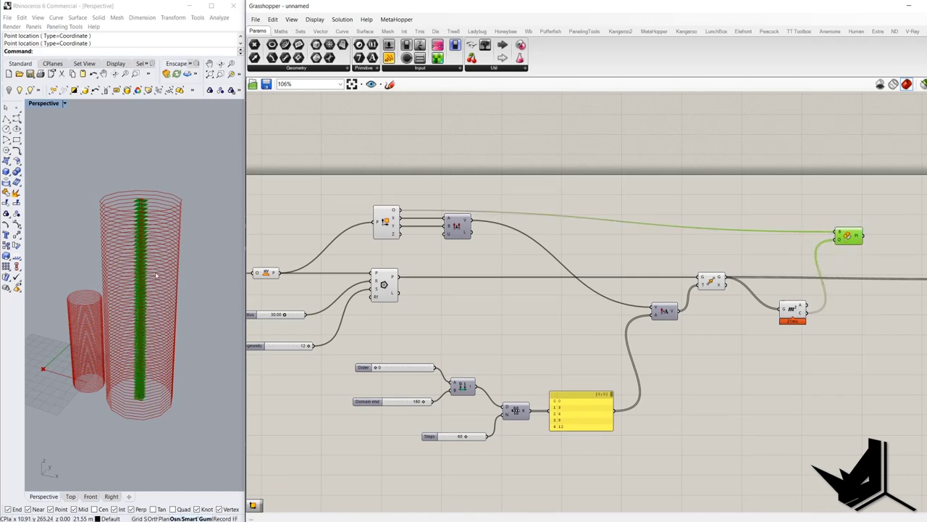
# Step: Examine the planes placed at the polygon centres along the tower's axis
pyautogui.moveTo(155, 273); pyautogui.dragTo(136, 262, button='right')
pyautogui.scroll(5, 135, 238)
pyautogui.scroll(-3, 135, 238)
pyautogui.moveTo(847, 236); pyautogui.dragTo(667, 258, button='right')
pyautogui.scroll(2, 668, 258)
pyautogui.moveTo(669, 257); pyautogui.dragTo(674, 225)
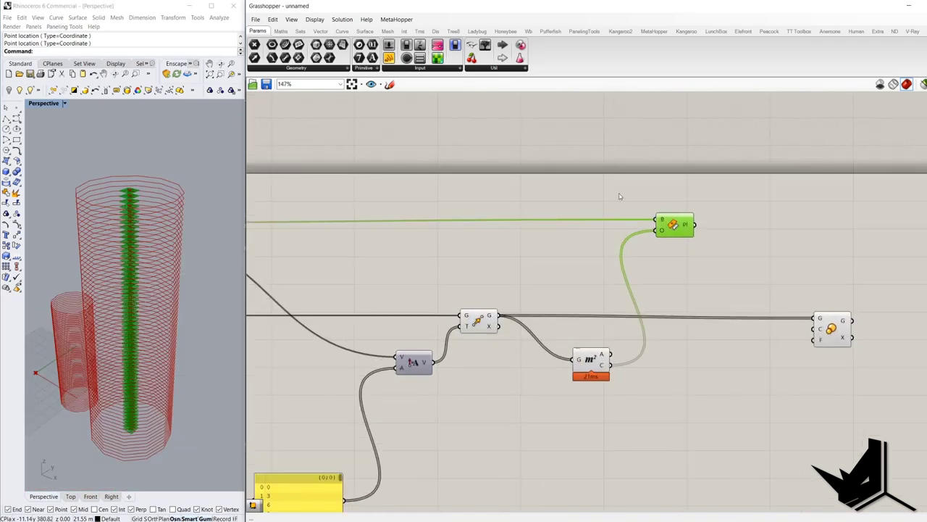
pyautogui.scroll(3, 120, 198)
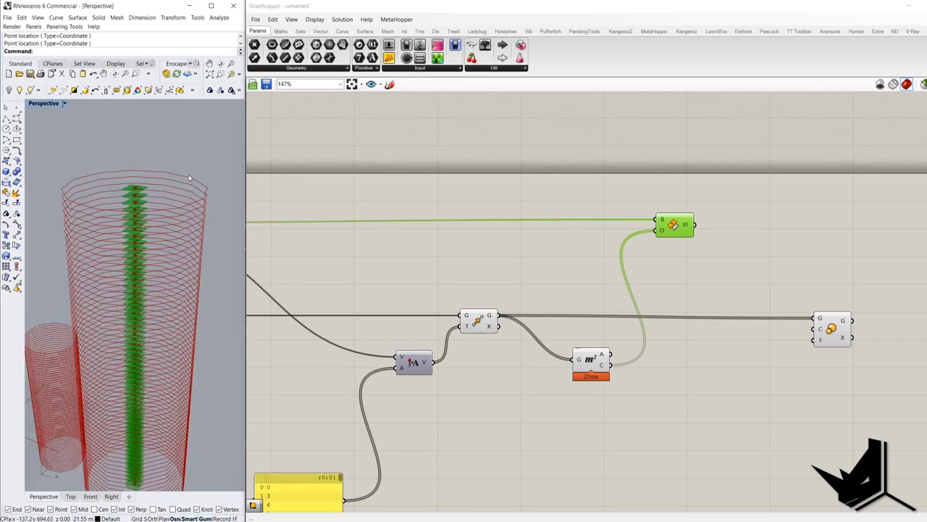
# Step: Wire Area's C output into Scale's C input and delete the Plane Origin component
pyautogui.moveTo(689, 227); pyautogui.dragTo(784, 319)
pyautogui.moveTo(616, 365); pyautogui.dragTo(619, 350, button='right')
pyautogui.moveTo(613, 350)
pyautogui.mouseDown()
pyautogui.moveTo(785, 330)
pyautogui.moveTo(620, 349)
pyautogui.mouseUp()
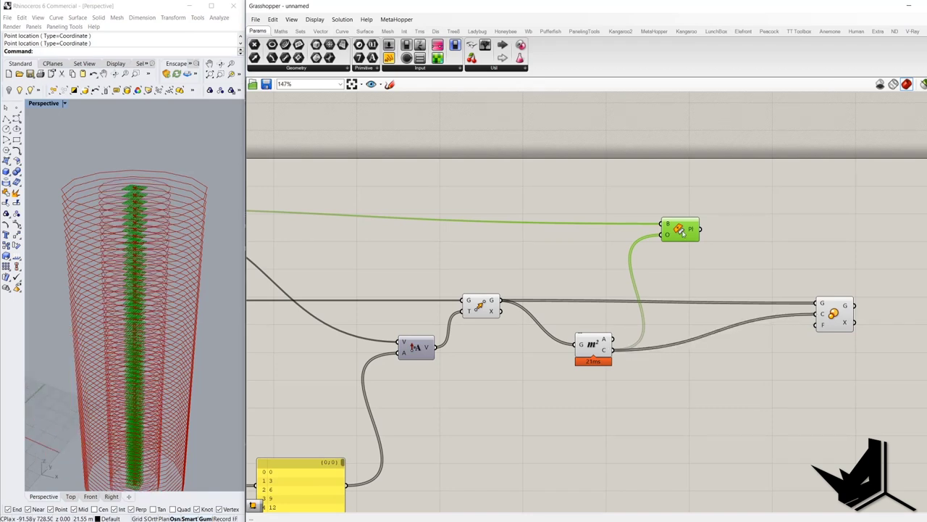
pyautogui.press('Delete')
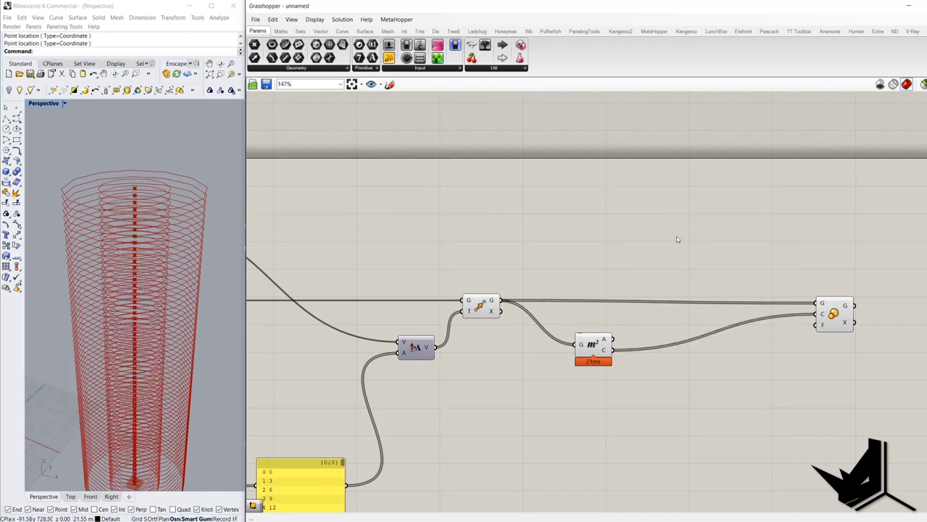
pyautogui.scroll(-1, 682, 231)
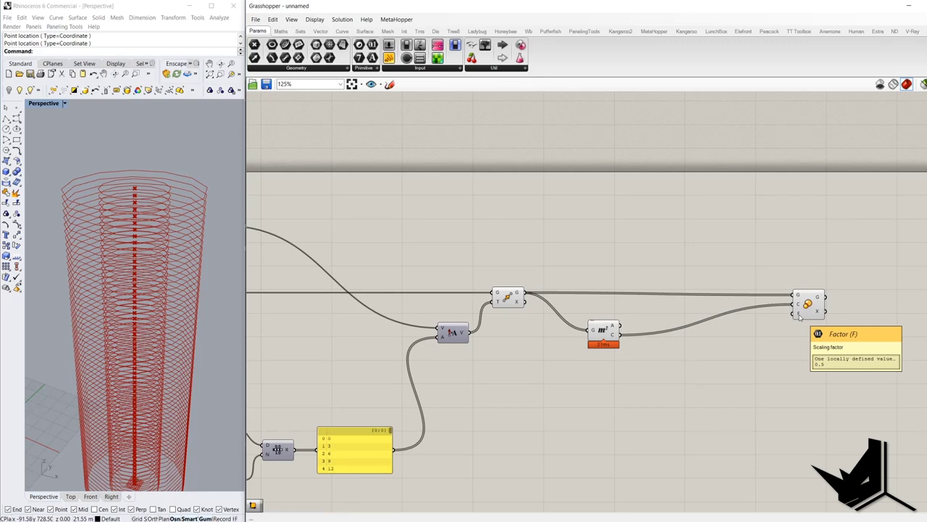
# Step: Turn off the viewport preview of the Move and Area components
pyautogui.scroll(-4, 695, 348)
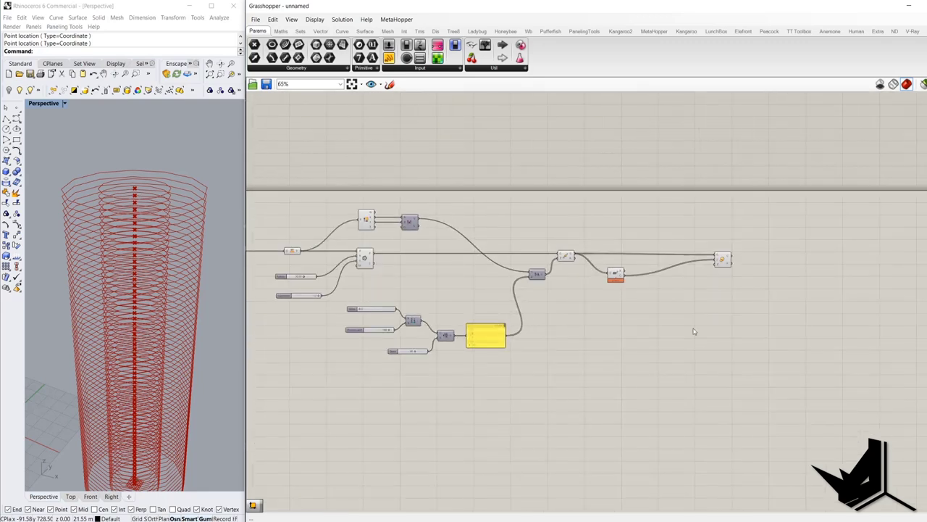
pyautogui.doubleClick(693, 328)
pyautogui.scroll(4, 674, 297)
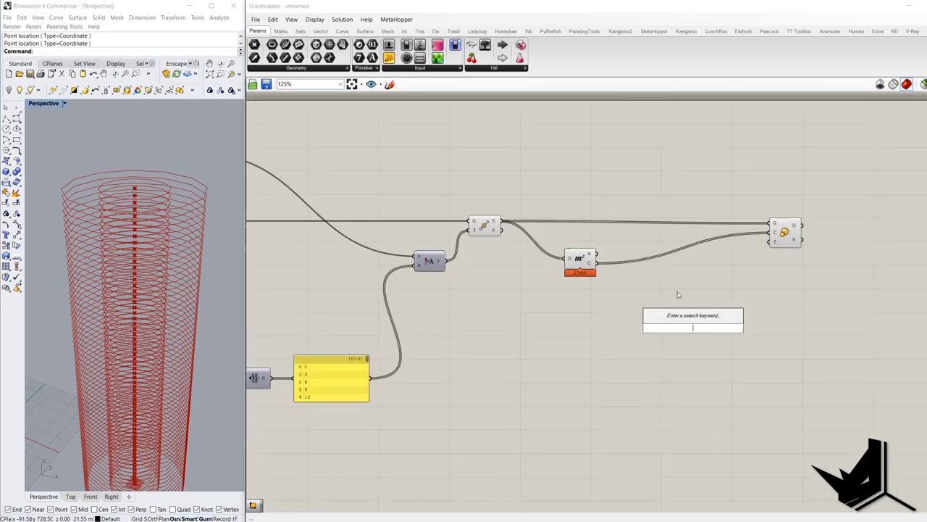
pyautogui.press('Escape')
pyautogui.doubleClick(679, 294)
pyautogui.moveTo(712, 277); pyautogui.dragTo(691, 283, button='right')
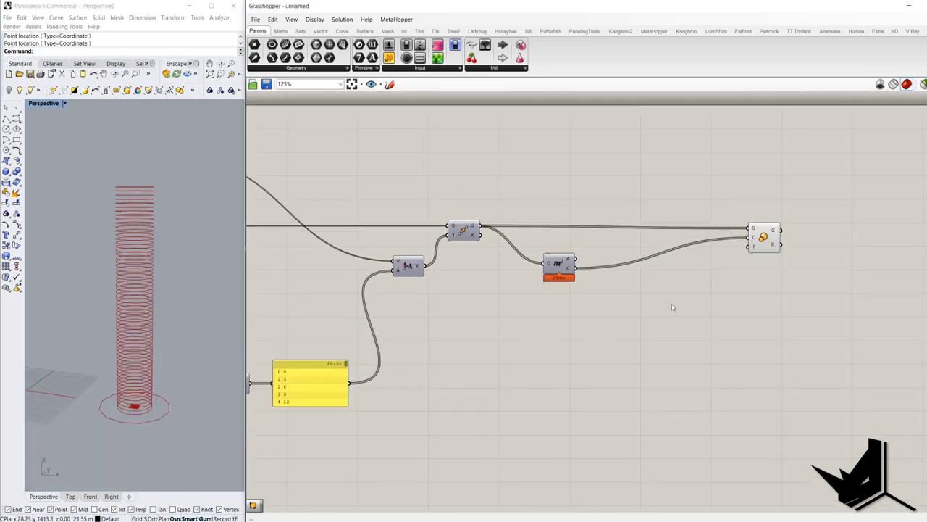
# Step: Capture the Perspective viewport and sketch a bulging red tower outline around the scaled rings, circling the base polygon
pyautogui.press('Print')
pyautogui.moveTo(25, 102)
pyautogui.mouseDown()
pyautogui.moveTo(87, 180)
pyautogui.moveTo(252, 468)
pyautogui.moveTo(245, 491)
pyautogui.mouseUp()
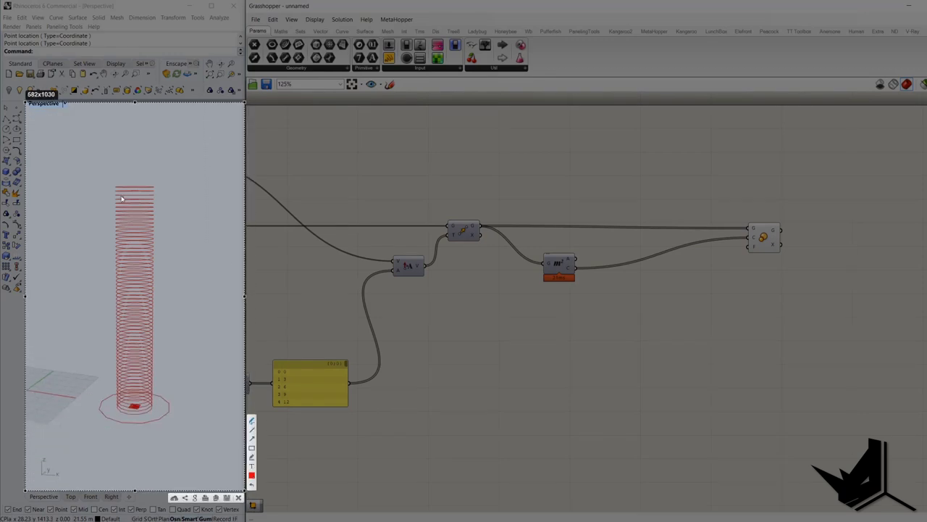
pyautogui.moveTo(114, 189); pyautogui.dragTo(104, 217)
pyautogui.moveTo(92, 259); pyautogui.dragTo(80, 302)
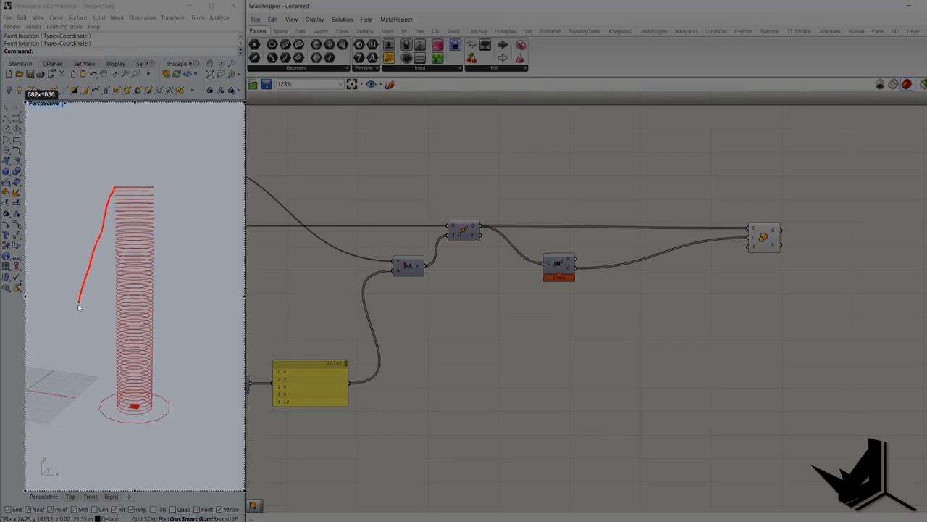
pyautogui.moveTo(84, 391); pyautogui.dragTo(93, 415)
pyautogui.moveTo(170, 411)
pyautogui.mouseDown()
pyautogui.moveTo(199, 335)
pyautogui.moveTo(153, 184)
pyautogui.mouseUp()
pyautogui.moveTo(113, 395)
pyautogui.mouseDown()
pyautogui.moveTo(100, 406)
pyautogui.moveTo(178, 416)
pyautogui.moveTo(102, 403)
pyautogui.moveTo(101, 413)
pyautogui.mouseUp()
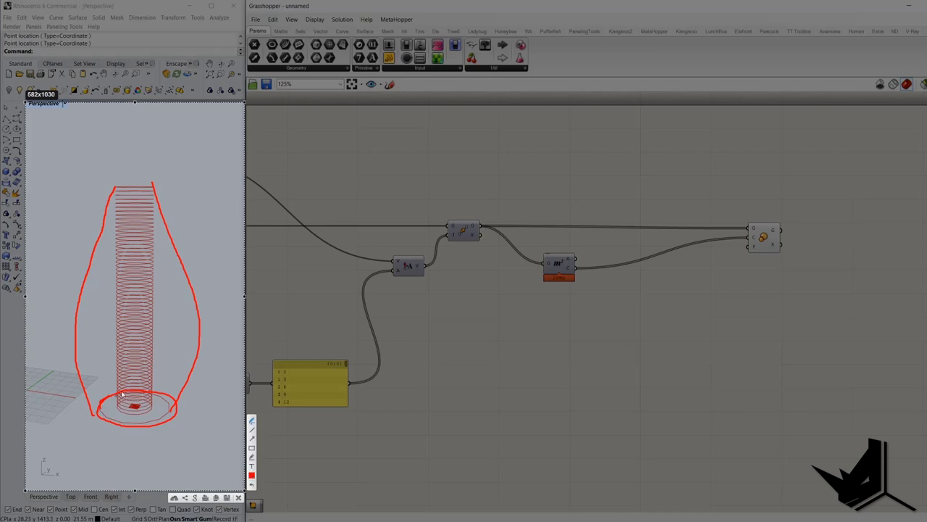
# Step: Sketch red rings of varying width up the outlined tower silhouette and discard the screen capture
pyautogui.moveTo(131, 377)
pyautogui.mouseDown()
pyautogui.moveTo(115, 371)
pyautogui.moveTo(171, 399)
pyautogui.moveTo(120, 372)
pyautogui.moveTo(105, 376)
pyautogui.mouseUp()
pyautogui.moveTo(155, 348)
pyautogui.mouseDown()
pyautogui.moveTo(78, 353)
pyautogui.moveTo(200, 360)
pyautogui.mouseUp()
pyautogui.moveTo(170, 313)
pyautogui.mouseDown()
pyautogui.moveTo(155, 309)
pyautogui.moveTo(195, 329)
pyautogui.moveTo(122, 305)
pyautogui.mouseUp()
pyautogui.moveTo(160, 287)
pyautogui.mouseDown()
pyautogui.moveTo(81, 292)
pyautogui.moveTo(172, 277)
pyautogui.moveTo(160, 270)
pyautogui.mouseUp()
pyautogui.moveTo(146, 231)
pyautogui.mouseDown()
pyautogui.moveTo(105, 255)
pyautogui.moveTo(161, 244)
pyautogui.mouseUp()
pyautogui.moveTo(155, 217)
pyautogui.mouseDown()
pyautogui.moveTo(138, 212)
pyautogui.moveTo(155, 227)
pyautogui.mouseUp()
pyautogui.moveTo(129, 196)
pyautogui.mouseDown()
pyautogui.moveTo(145, 202)
pyautogui.moveTo(148, 189)
pyautogui.mouseUp()
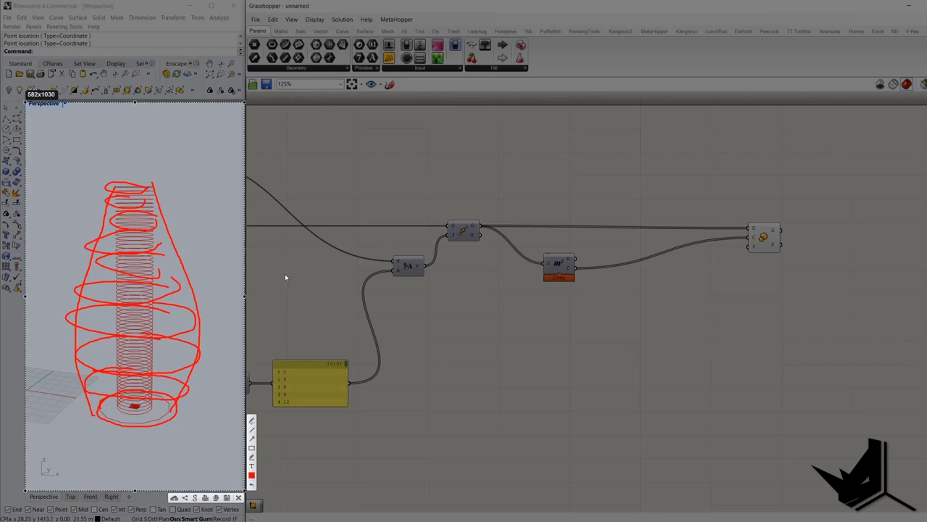
pyautogui.press('Escape')
# Step: Add a Graph Mapper component to the open canvas area below the Area component
pyautogui.moveTo(580, 344); pyautogui.dragTo(646, 321, button='right')
pyautogui.doubleClick(664, 337)
pyautogui.write('grap')
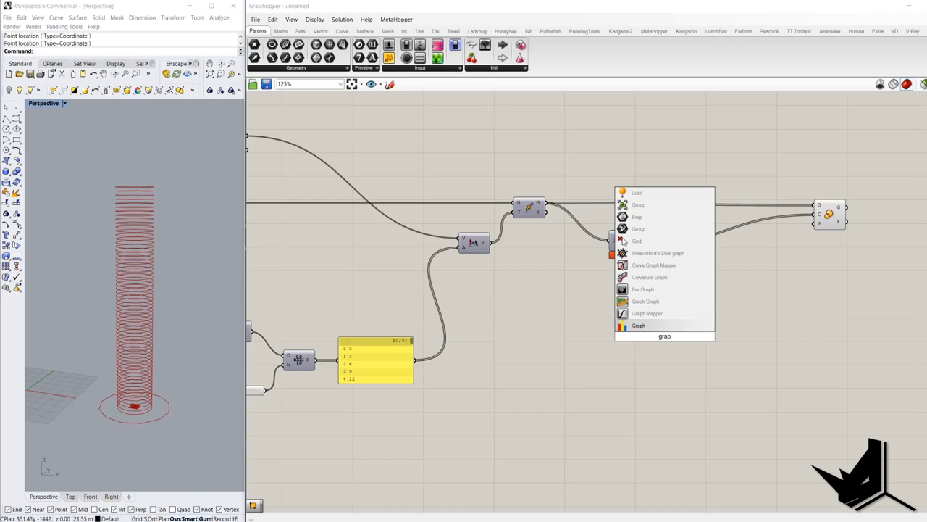
pyautogui.click(663, 316)
pyautogui.moveTo(760, 372); pyautogui.dragTo(638, 341, button='right')
pyautogui.moveTo(548, 312); pyautogui.dragTo(650, 362)
# Step: Add a Range component just before the Graph Mapper
pyautogui.click(553, 334)
pyautogui.doubleClick(553, 334)
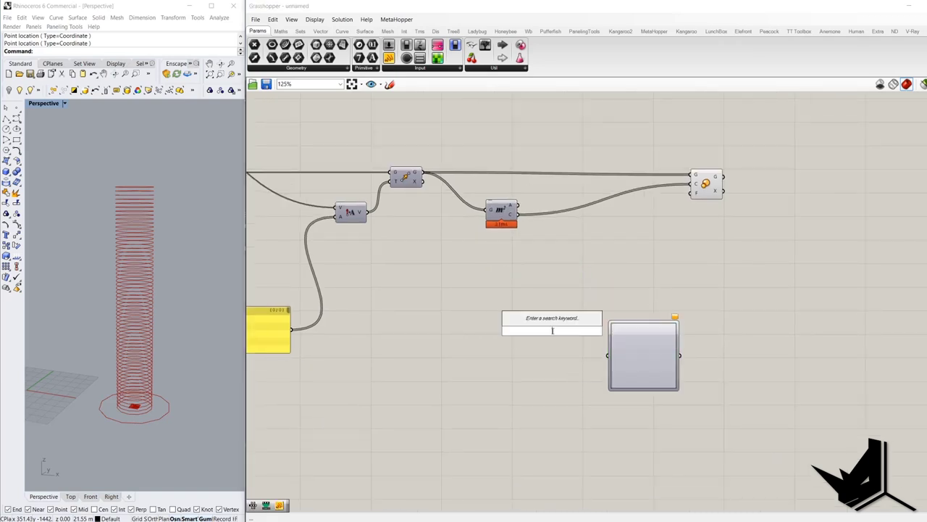
pyautogui.write('range')
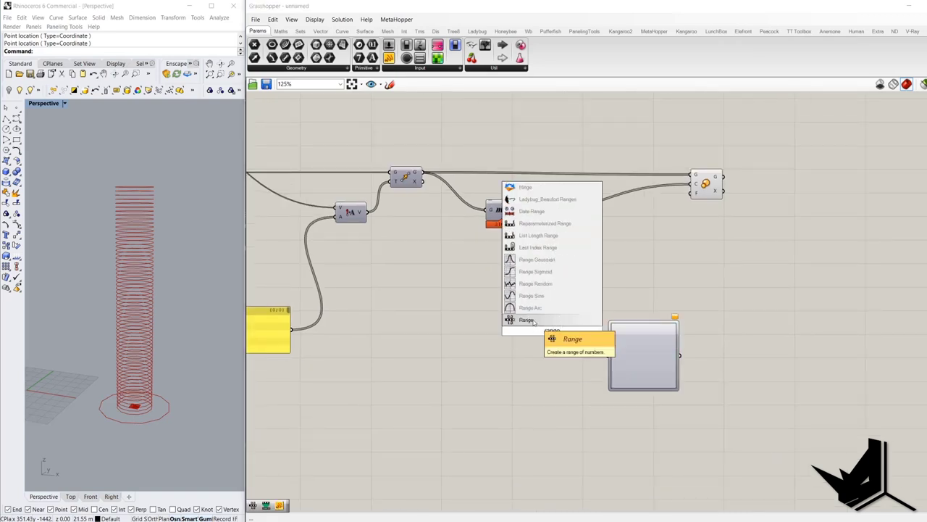
pyautogui.click(539, 321)
# Step: Add a panel containing "0 to 1" and wire it into the new Range component's D input
pyautogui.doubleClick(554, 285)
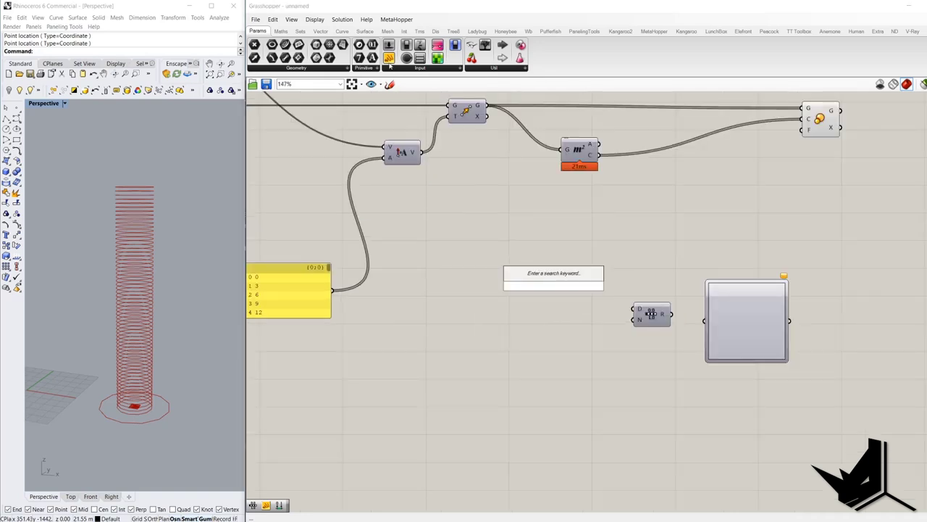
pyautogui.moveTo(389, 61); pyautogui.dragTo(536, 257)
pyautogui.doubleClick(536, 257)
pyautogui.write('0 to 1')
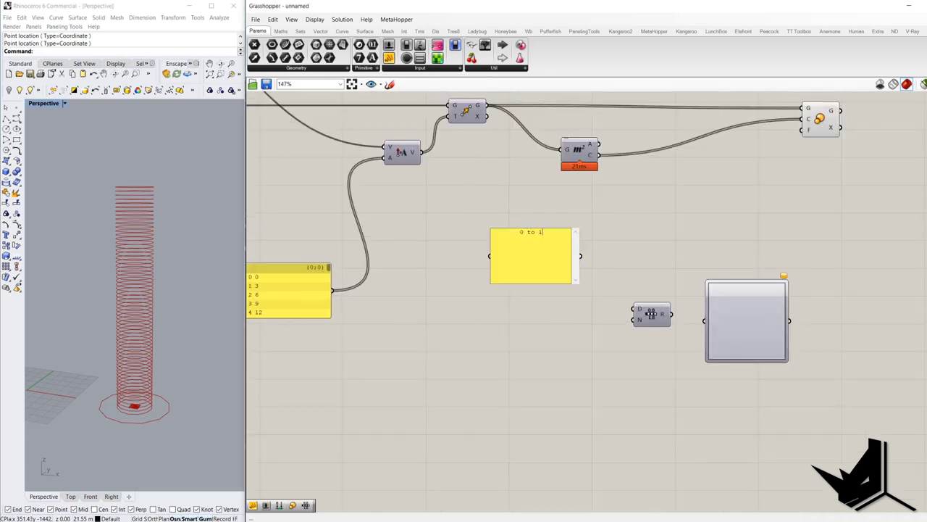
pyautogui.click(592, 251)
pyautogui.moveTo(581, 255); pyautogui.dragTo(633, 309)
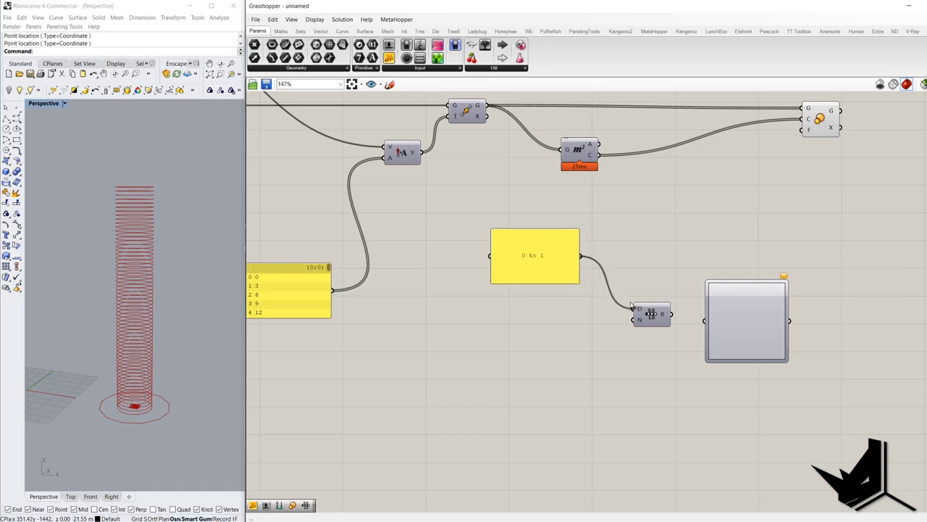
# Step: Shrink the "0 to 1" panel and place it close to the Range component it feeds
pyautogui.moveTo(728, 321); pyautogui.dragTo(614, 310, button='right')
pyautogui.scroll(2, 614, 310)
pyautogui.scroll(-1, 614, 310)
pyautogui.moveTo(620, 303); pyautogui.dragTo(618, 295)
pyautogui.click(528, 260)
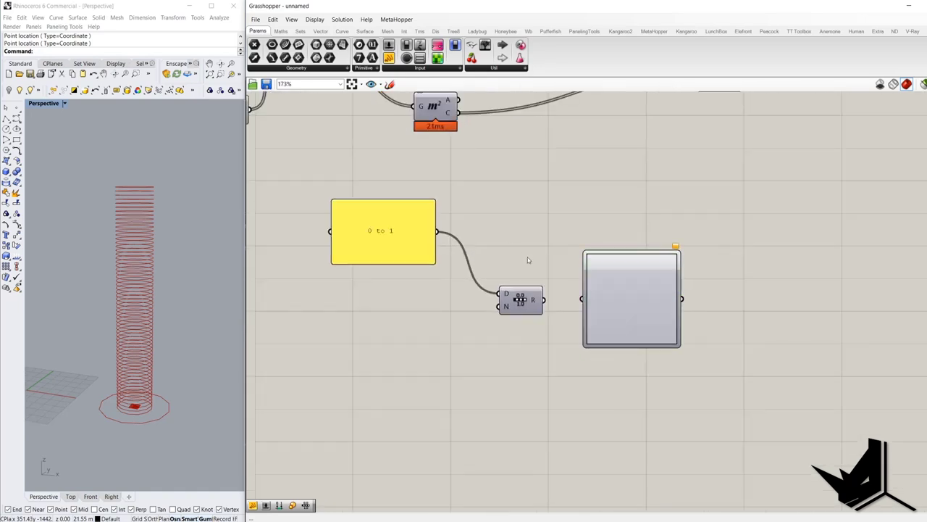
pyautogui.moveTo(546, 210); pyautogui.dragTo(730, 395)
pyautogui.moveTo(410, 229); pyautogui.dragTo(446, 244)
pyautogui.moveTo(446, 215); pyautogui.dragTo(446, 241)
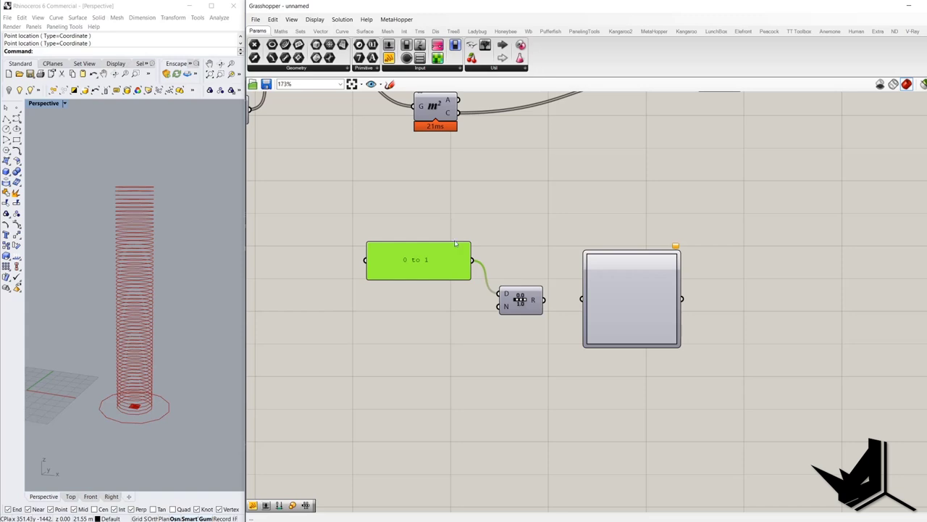
pyautogui.moveTo(450, 276); pyautogui.dragTo(435, 269)
pyautogui.moveTo(368, 252); pyautogui.dragTo(434, 267)
pyautogui.moveTo(367, 221); pyautogui.dragTo(578, 360)
pyautogui.moveTo(343, 212); pyautogui.dragTo(564, 366)
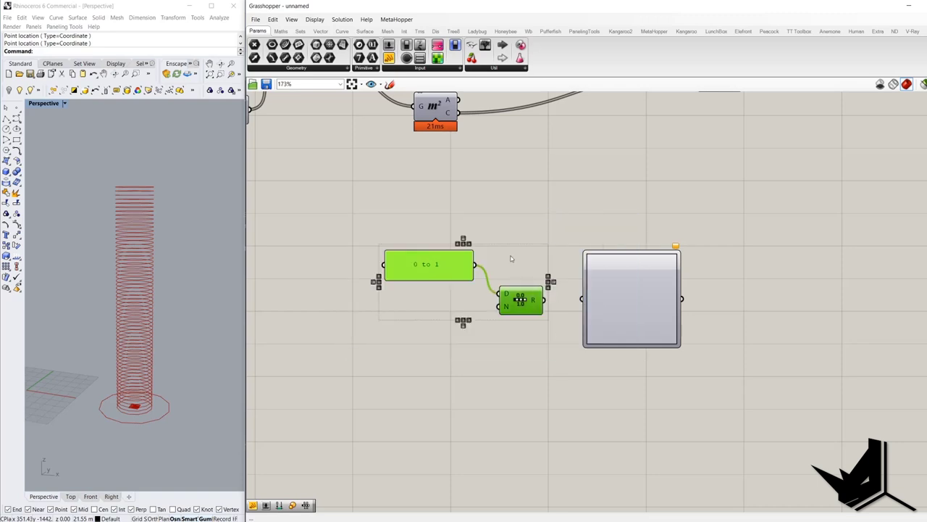
pyautogui.click(430, 231)
pyautogui.moveTo(402, 263)
pyautogui.mouseDown()
pyautogui.moveTo(422, 263)
pyautogui.moveTo(392, 258)
pyautogui.mouseUp()
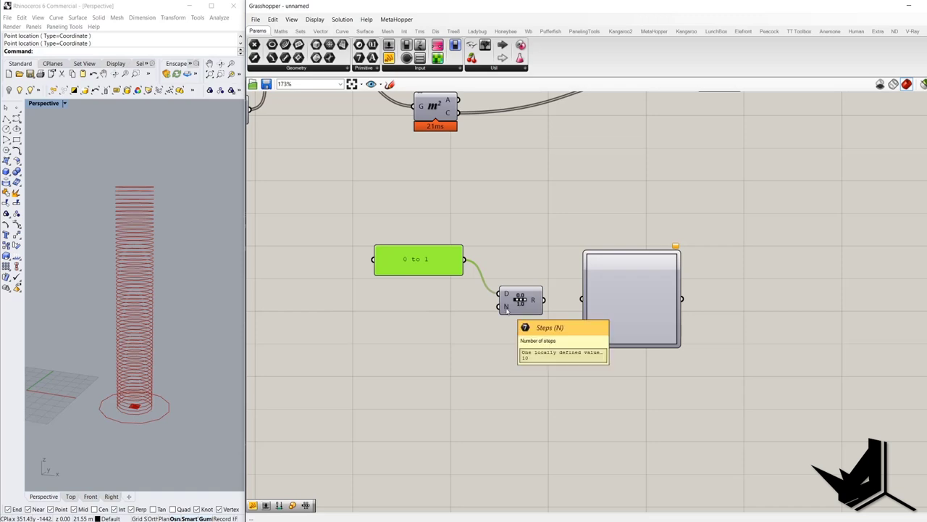
# Step: Wire the existing Steps slider into the new Range component's N input
pyautogui.scroll(2, 670, 323)
pyautogui.moveTo(669, 320); pyautogui.dragTo(458, 297)
pyautogui.scroll(-6, 704, 308)
pyautogui.scroll(3, 626, 336)
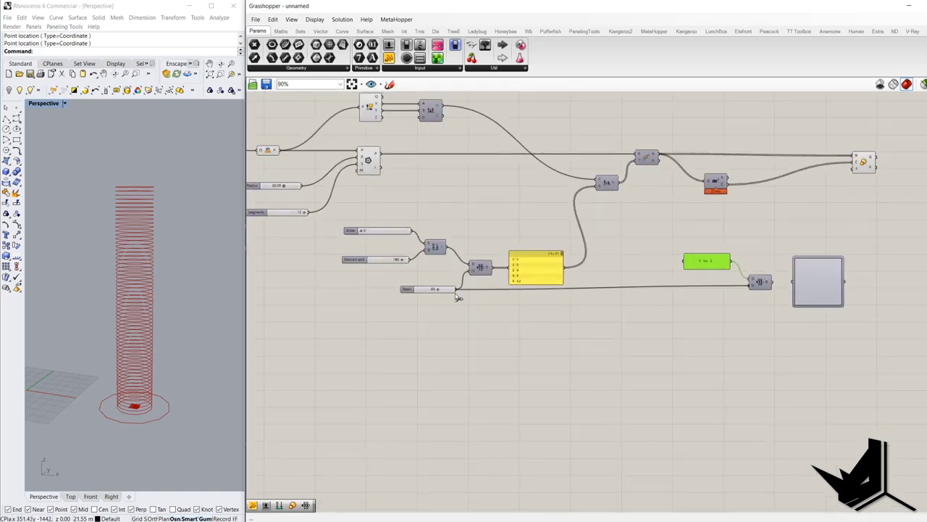
pyautogui.moveTo(758, 314)
pyautogui.mouseDown()
pyautogui.moveTo(725, 265)
pyautogui.moveTo(753, 321)
pyautogui.moveTo(745, 324)
pyautogui.mouseUp()
# Step: Add a panel below the new Range component and wire the R output into it to list the values
pyautogui.scroll(1, 783, 334)
pyautogui.scroll(3, 783, 336)
pyautogui.moveTo(389, 58); pyautogui.dragTo(666, 383)
pyautogui.moveTo(467, 249); pyautogui.dragTo(591, 318)
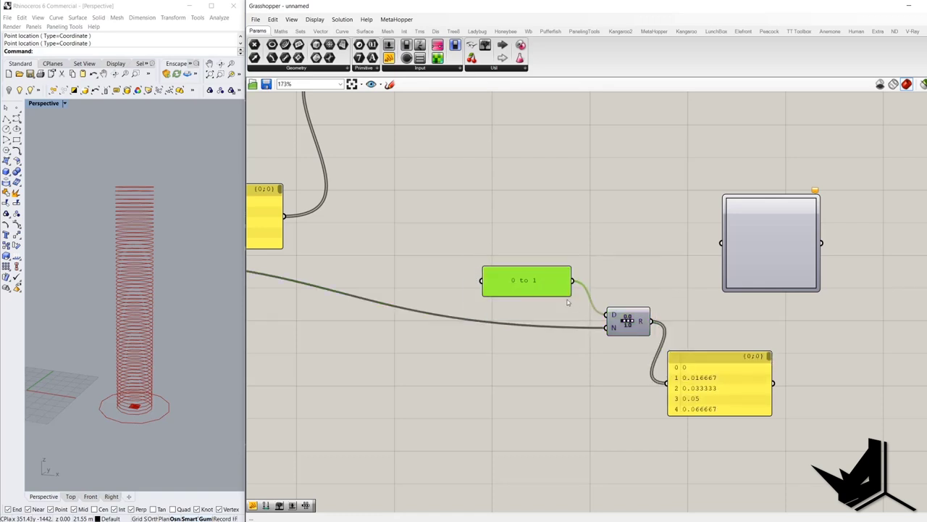
# Step: Examine the sliders and Construct Domain feeding the first Range component, comparing them with the "0 to 1" panel's way of defining a domain
pyautogui.moveTo(563, 273); pyautogui.dragTo(711, 332, button='right')
pyautogui.scroll(-1, 711, 332)
pyautogui.moveTo(341, 279); pyautogui.dragTo(422, 258, button='right')
pyautogui.scroll(1, 422, 259)
pyautogui.click(402, 245)
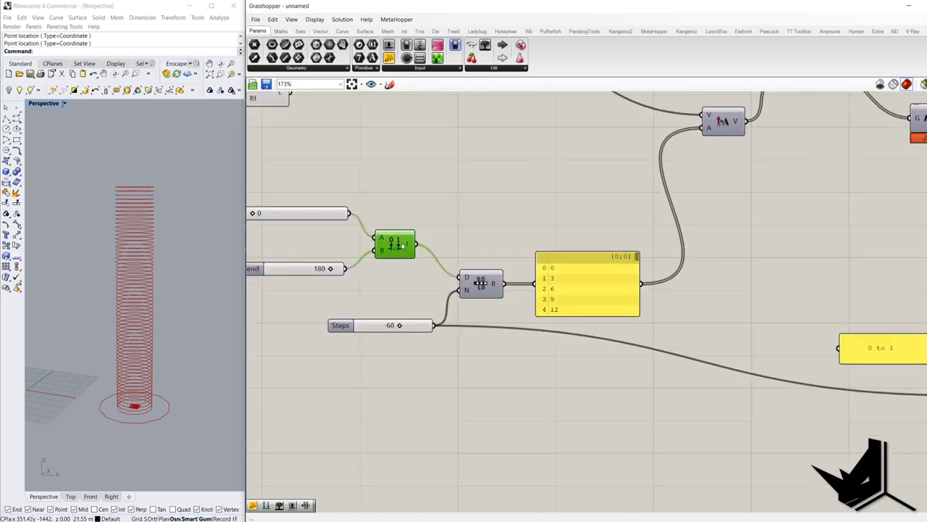
pyautogui.moveTo(691, 303); pyautogui.dragTo(499, 257, button='right')
pyautogui.moveTo(600, 257); pyautogui.dragTo(756, 333)
pyautogui.scroll(-1, 693, 297)
pyautogui.moveTo(703, 289); pyautogui.dragTo(561, 305, button='right')
pyautogui.moveTo(459, 261); pyautogui.dragTo(598, 250, button='right')
pyautogui.scroll(-3, 561, 269)
pyautogui.moveTo(562, 262); pyautogui.dragTo(661, 323)
pyautogui.moveTo(661, 324); pyautogui.dragTo(800, 313, button='right')
pyautogui.scroll(3, 475, 212)
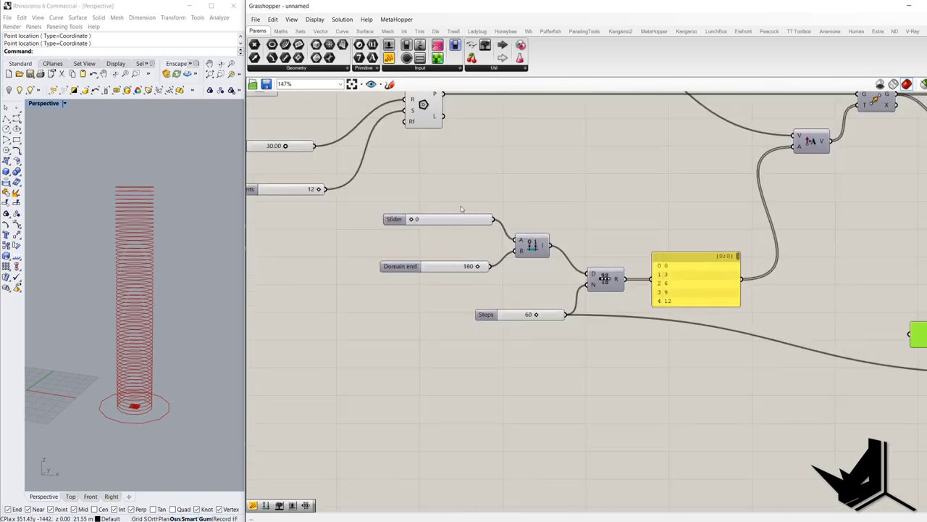
pyautogui.moveTo(508, 228); pyautogui.dragTo(559, 277)
pyautogui.moveTo(368, 194); pyautogui.dragTo(420, 227)
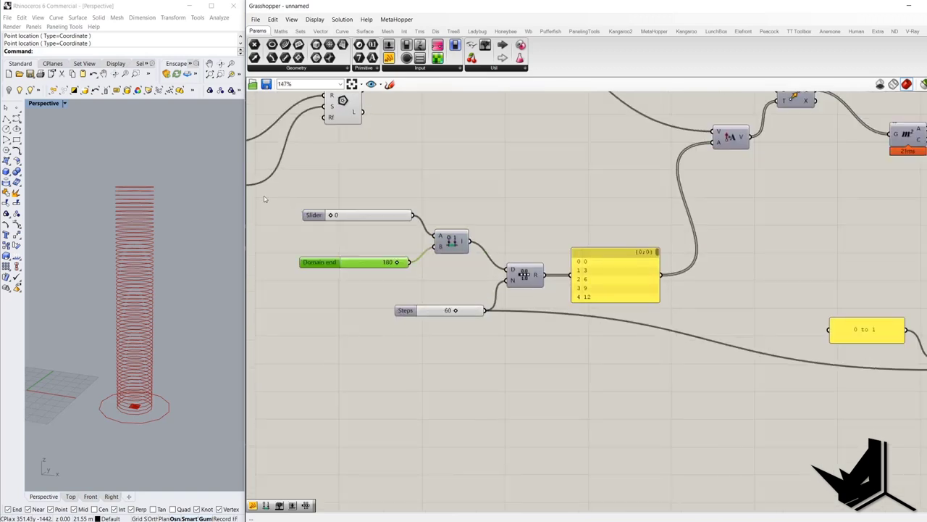
pyautogui.moveTo(273, 199); pyautogui.dragTo(431, 245)
pyautogui.moveTo(261, 230); pyautogui.dragTo(426, 286)
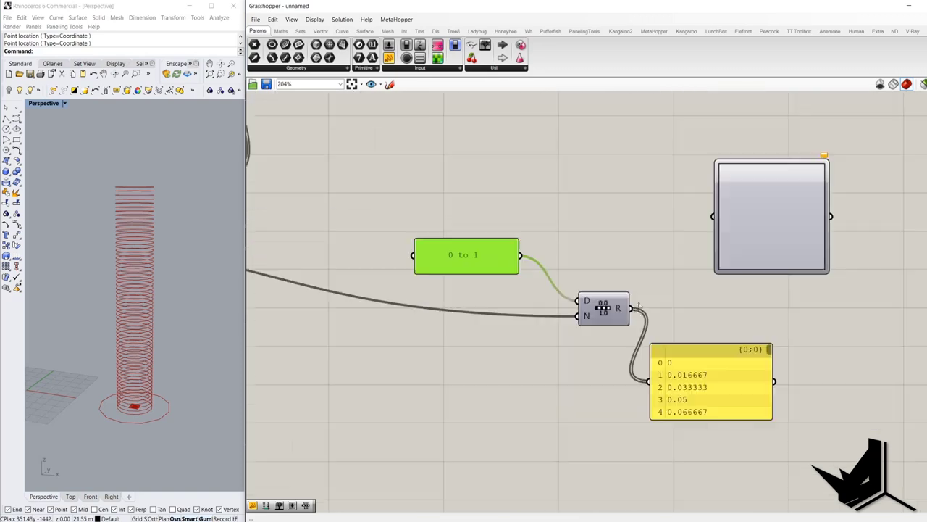
# Step: Wire Range's R output into the Graph Mapper and arrange the mapper beside Range with the values panel below it
pyautogui.moveTo(631, 308); pyautogui.dragTo(712, 218)
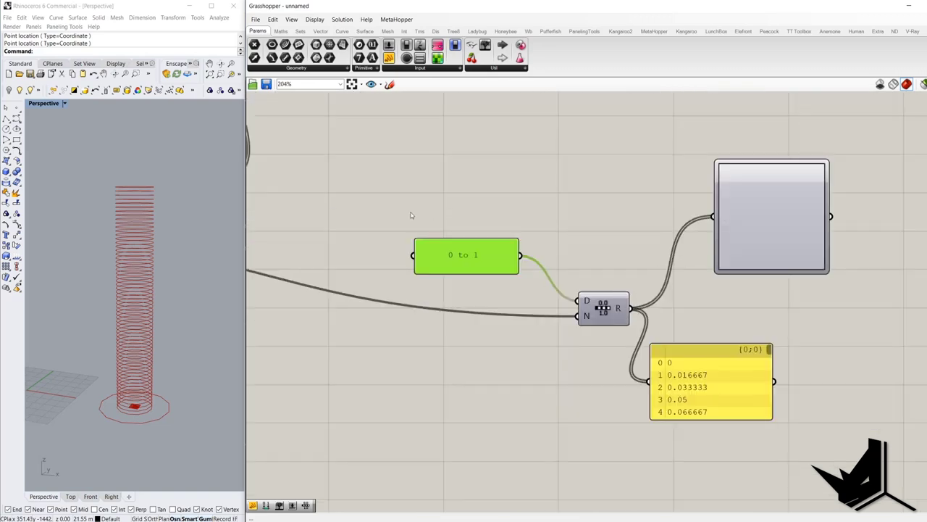
pyautogui.moveTo(770, 242); pyautogui.dragTo(725, 334)
pyautogui.moveTo(727, 384); pyautogui.dragTo(753, 453)
# Step: Set the Graph Mapper's graph type to Bezier
pyautogui.click(725, 304)
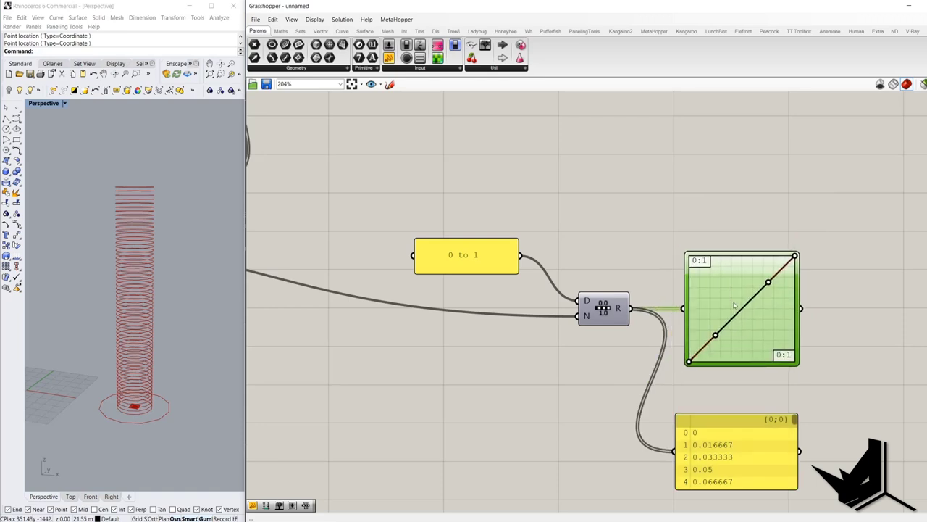
pyautogui.rightClick(733, 304)
pyautogui.moveTo(777, 414)
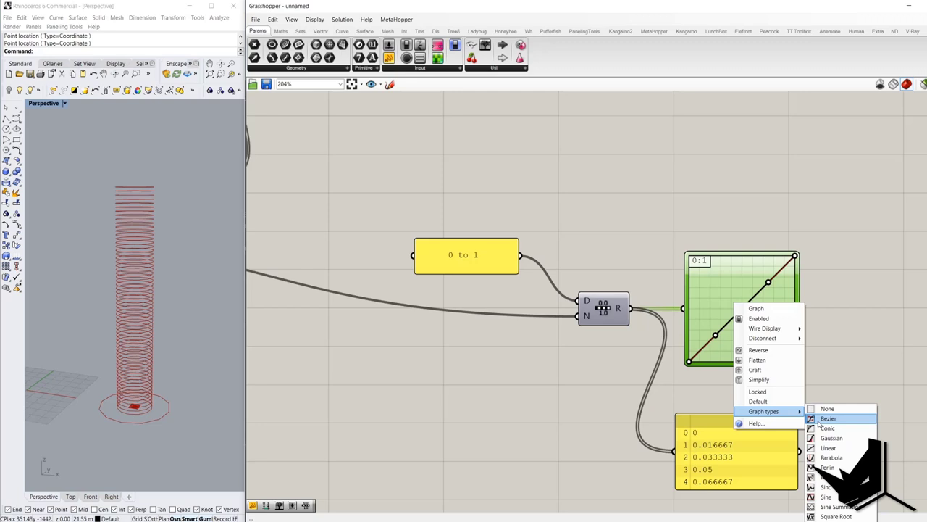
pyautogui.click(848, 317)
# Step: Add a Remap Numbers component, wiring the Graph Mapper's output into V and the "0 to 1" panel into S
pyautogui.moveTo(743, 323); pyautogui.dragTo(588, 287, button='right')
pyautogui.scroll(-1, 588, 287)
pyautogui.doubleClick(721, 277)
pyautogui.write('re')
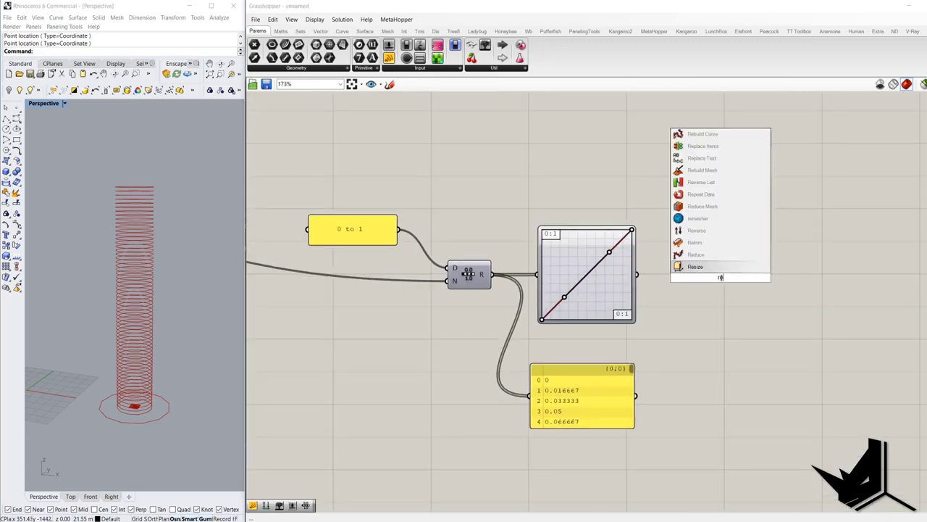
pyautogui.write('ma')
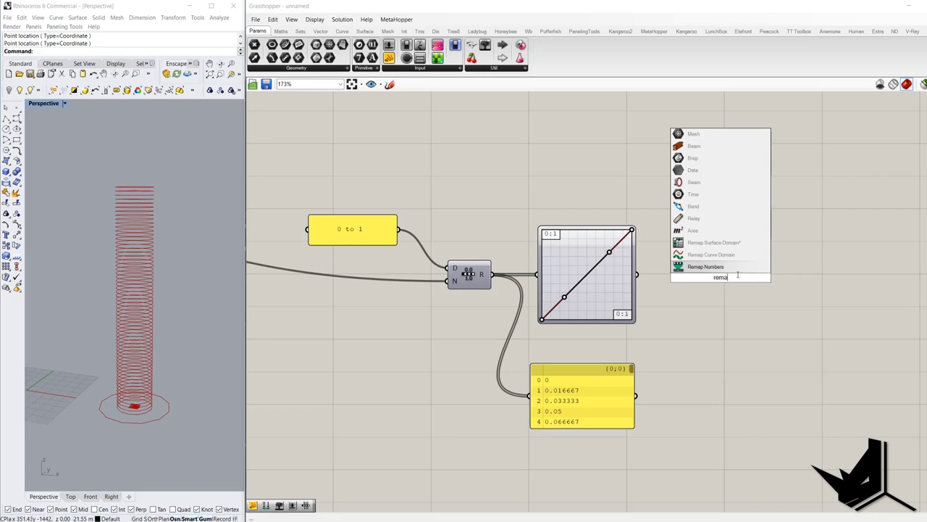
pyautogui.press('Return')
pyautogui.moveTo(593, 377); pyautogui.dragTo(543, 421)
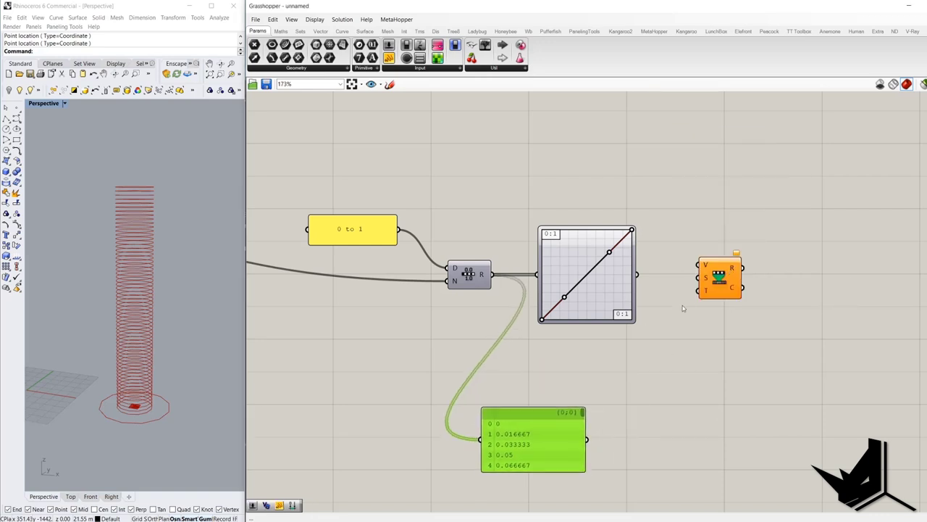
pyautogui.moveTo(697, 266); pyautogui.dragTo(636, 275)
pyautogui.moveTo(732, 278); pyautogui.dragTo(789, 289)
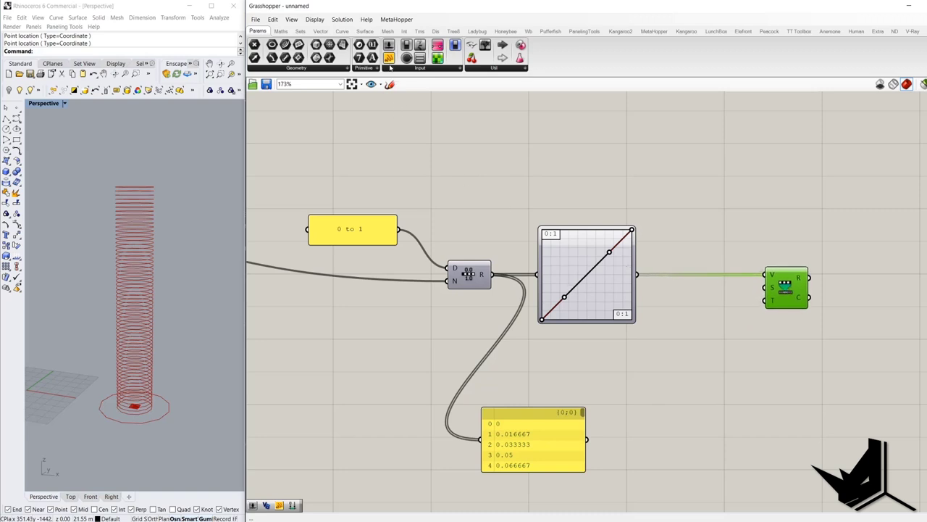
pyautogui.moveTo(764, 288); pyautogui.dragTo(385, 162)
pyautogui.moveTo(714, 367); pyautogui.dragTo(673, 319, button='right')
pyautogui.doubleClick(681, 329)
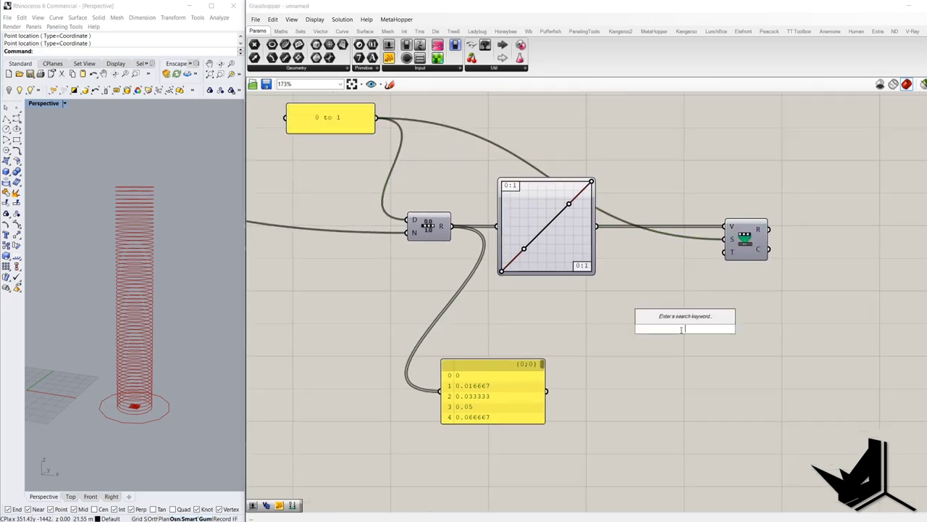
pyautogui.write('scale')
pyautogui.press('Escape')
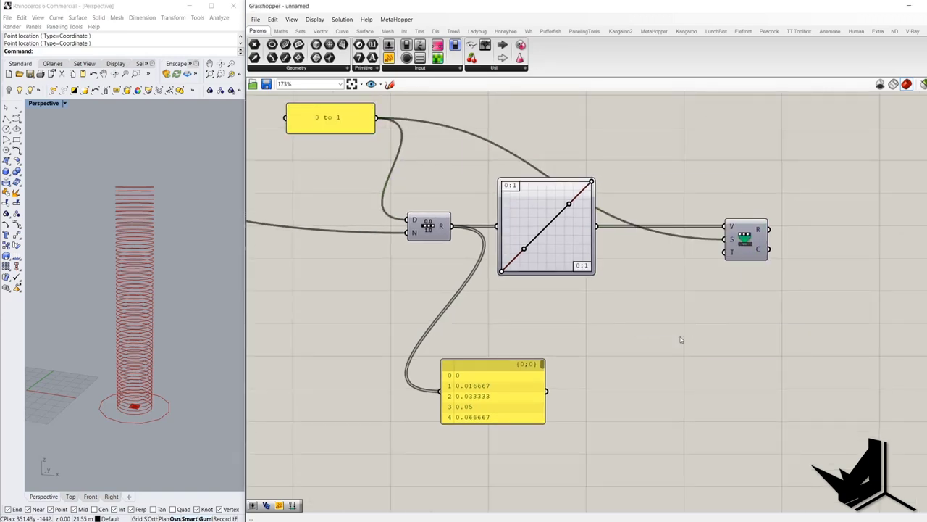
# Step: Add a Construct Domain component and wire its output into Remap Numbers' T input
pyautogui.doubleClick(681, 337)
pyautogui.write('dom')
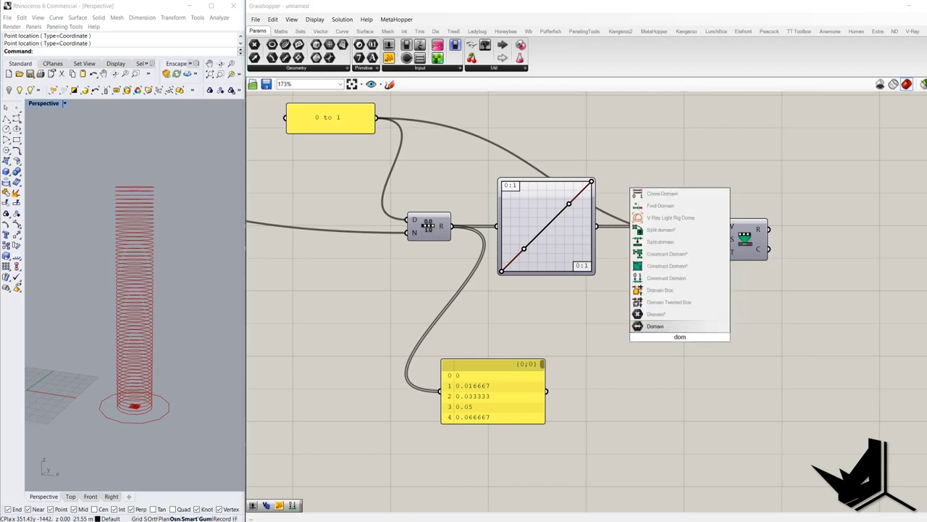
pyautogui.click(667, 277)
pyautogui.moveTo(702, 337); pyautogui.dragTo(664, 352)
# Step: Create a number slider ranging from 0 to 3.00 and wire it into the new Construct Domain's A input
pyautogui.doubleClick(619, 312)
pyautogui.write('0<3.00')
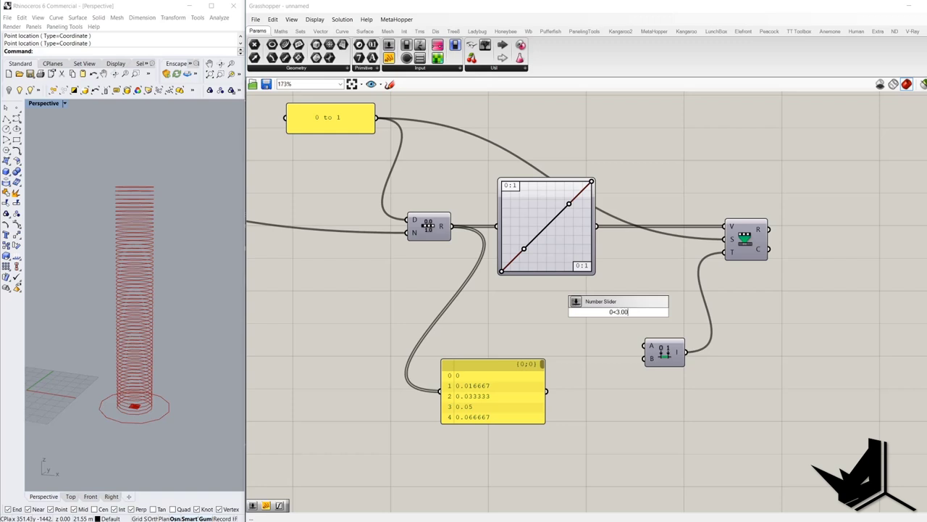
pyautogui.press('Return')
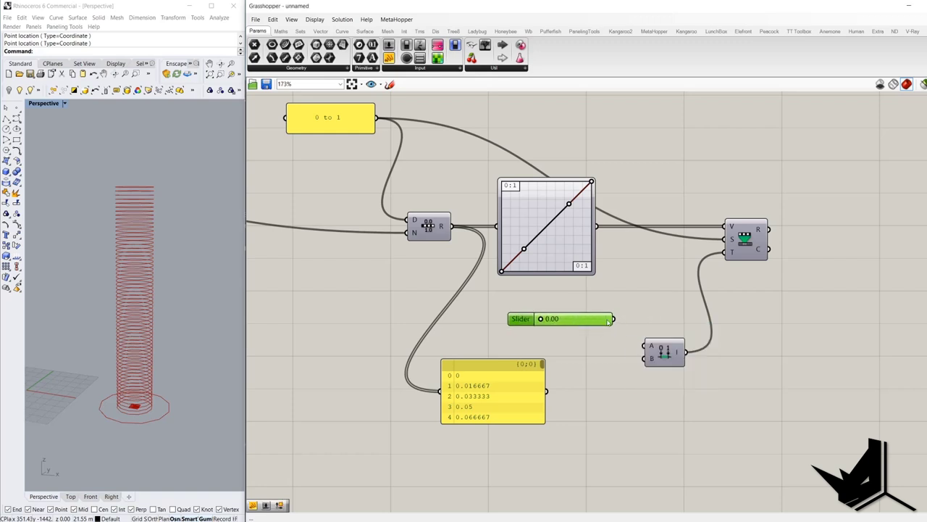
pyautogui.moveTo(614, 319); pyautogui.dragTo(643, 346)
# Step: Duplicate the slider for Construct Domain's B input and delete the panel listing the Range values
pyautogui.moveTo(584, 320); pyautogui.dragTo(644, 358)
pyautogui.click(519, 389)
pyautogui.press('Delete')
pyautogui.hotkey('ctrl', 'c')
pyautogui.hotkey('ctrl', 'v')
pyautogui.moveTo(597, 380); pyautogui.dragTo(590, 380)
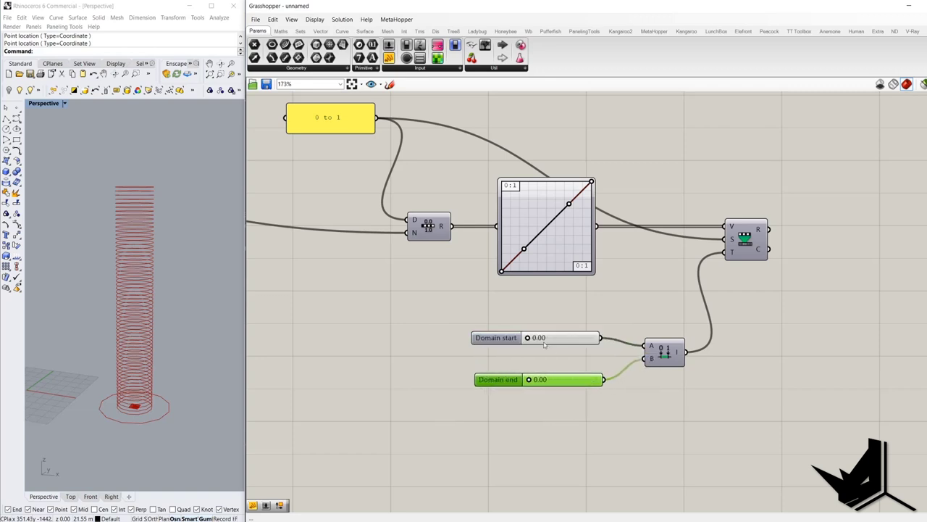
# Step: Set the Domain start slider to 0.87 and the Domain end slider to 1.57
pyautogui.moveTo(528, 339); pyautogui.dragTo(552, 338)
pyautogui.moveTo(531, 379); pyautogui.dragTo(566, 382)
# Step: Wire Remap Numbers' R output into Scale's F input and inspect the scaled rings in the Perspective viewport
pyautogui.scroll(-4, 475, 426)
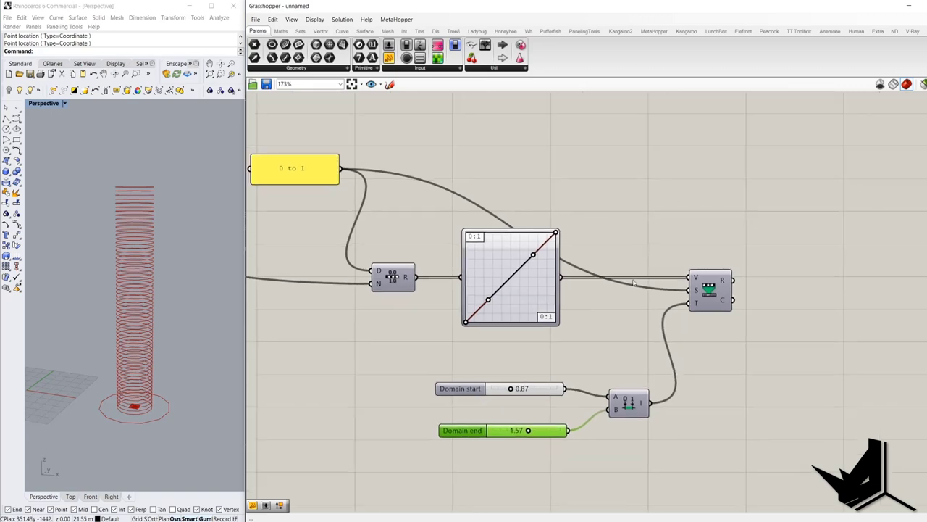
pyautogui.moveTo(549, 208); pyautogui.dragTo(609, 340)
pyautogui.moveTo(558, 209); pyautogui.dragTo(686, 210)
pyautogui.click(566, 324)
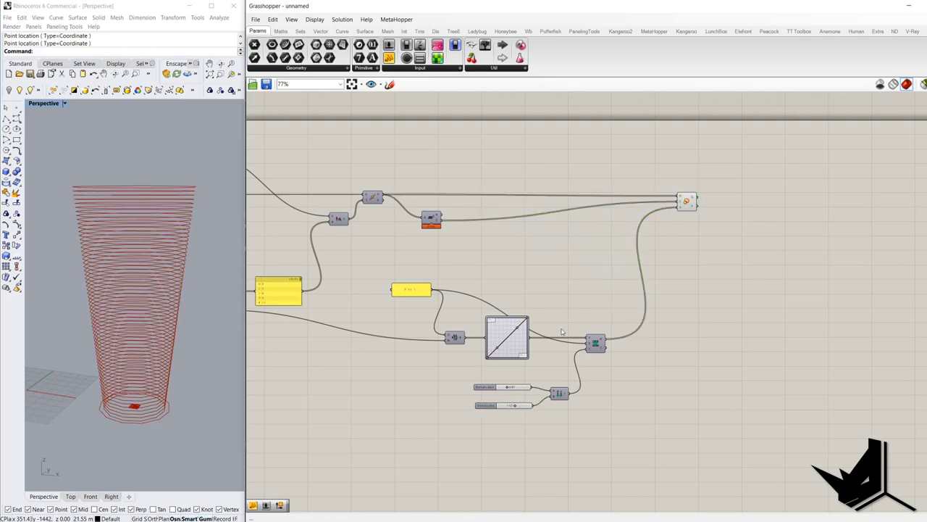
pyautogui.scroll(1, 543, 332)
pyautogui.keyDown('shift'); pyautogui.moveTo(178, 339); pyautogui.dragTo(185, 316, button='right'); pyautogui.keyUp('shift')
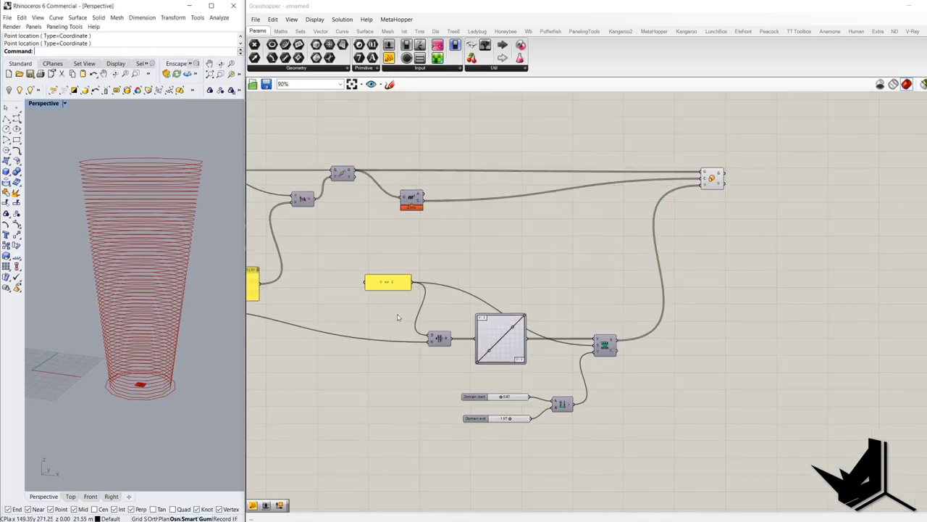
# Step: Turn off the viewport preview of the base Polygon component
pyautogui.scroll(-5, 775, 293)
pyautogui.moveTo(555, 324); pyautogui.dragTo(404, 208)
pyautogui.rightClick(402, 210)
pyautogui.click(402, 210)
# Step: Reshape the Graph Mapper's Bezier curve into a hump peaking toward the start, with both end points at zero height
pyautogui.scroll(5, 519, 343)
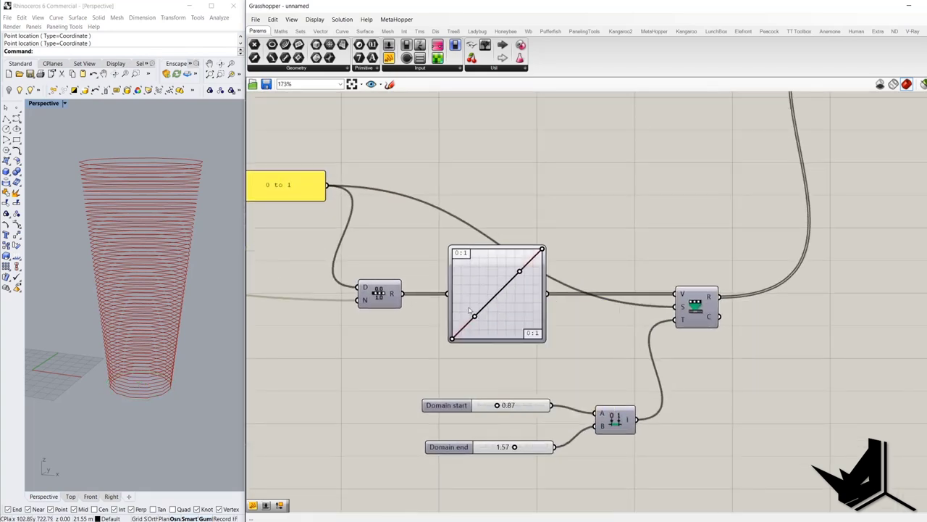
pyautogui.moveTo(474, 316); pyautogui.dragTo(521, 280)
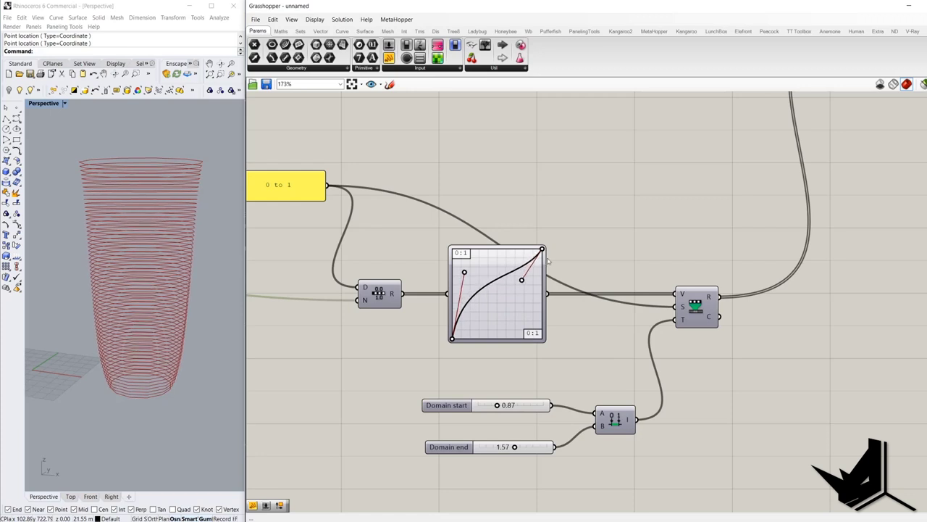
pyautogui.moveTo(542, 250); pyautogui.dragTo(545, 351)
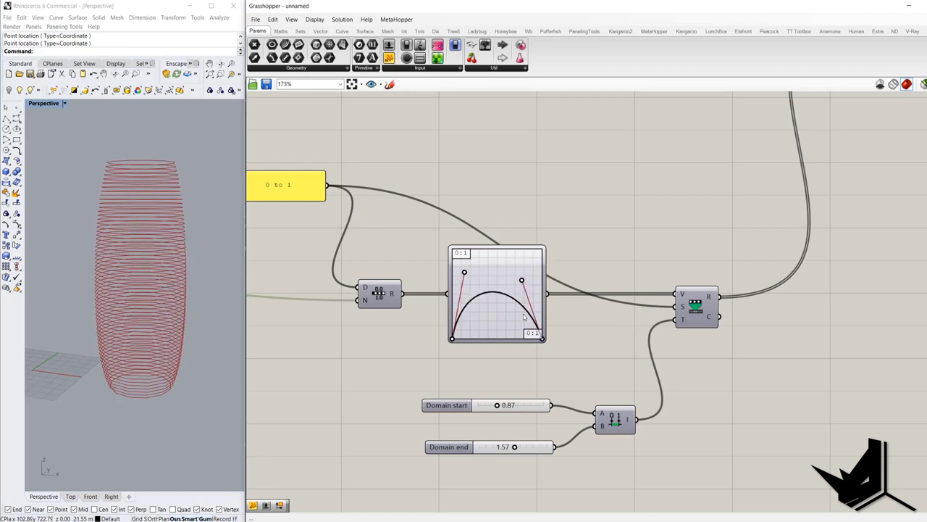
pyautogui.moveTo(523, 281); pyautogui.dragTo(490, 272)
# Step: Set the Domain end slider to 1.86 and the Domain start slider to 0.63, and inspect the scaled rings in the Perspective viewport
pyautogui.moveTo(513, 447); pyautogui.dragTo(523, 447)
pyautogui.moveTo(498, 406); pyautogui.dragTo(492, 406)
pyautogui.moveTo(100, 312)
pyautogui.mouseDown(button='right')
pyautogui.moveTo(96, 350)
pyautogui.moveTo(116, 298)
pyautogui.moveTo(110, 309)
pyautogui.mouseUp(button='right')
pyautogui.scroll(-5, 287, 285)
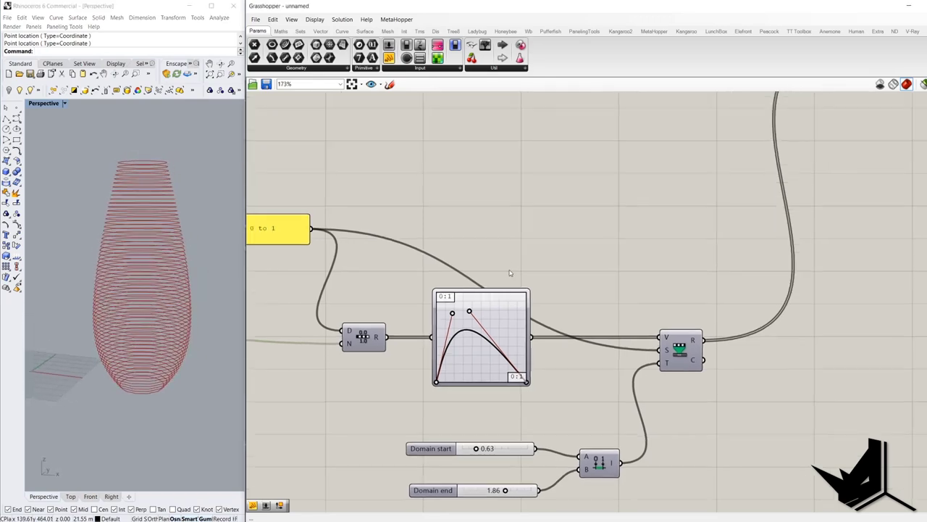
pyautogui.click(678, 167)
pyautogui.moveTo(206, 220); pyautogui.dragTo(147, 235, button='right')
pyautogui.scroll(4, 136, 189)
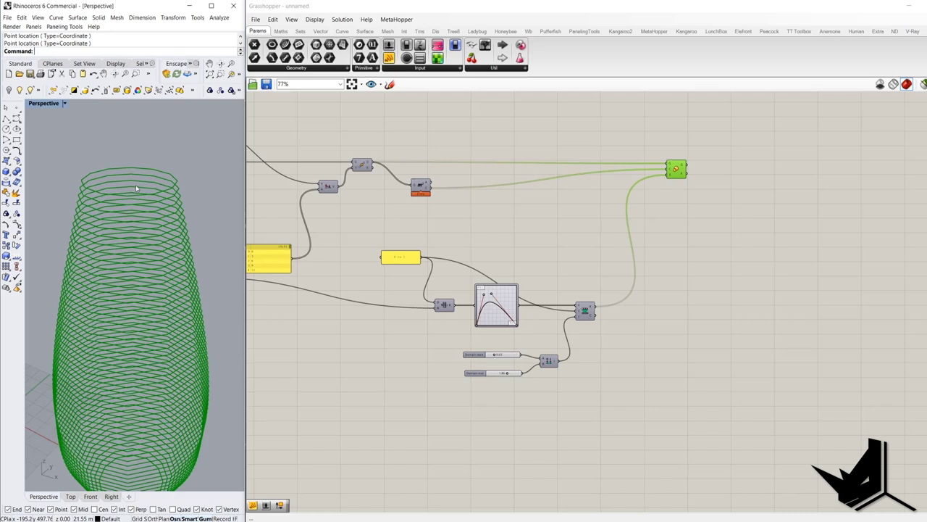
# Step: Add a Rotate component after Scale and wire Scale's G output into its G input
pyautogui.doubleClick(787, 213)
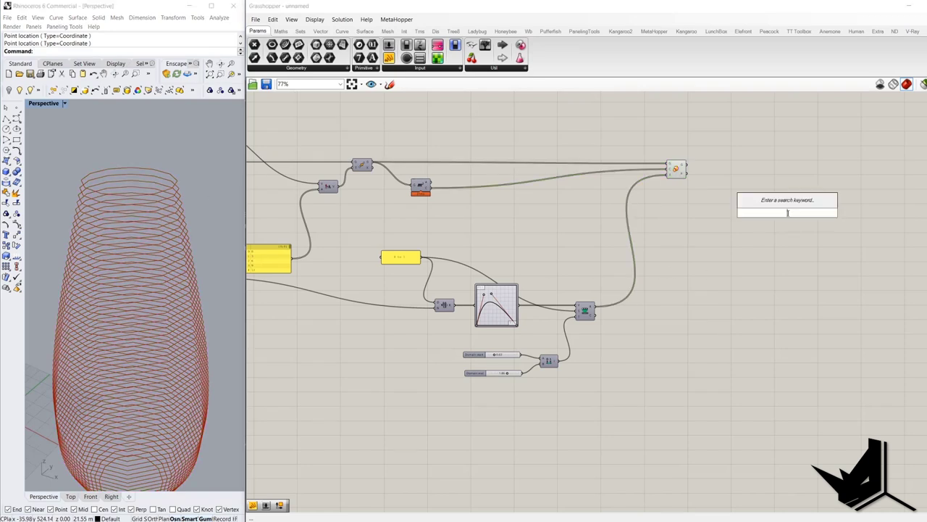
pyautogui.write('rotat')
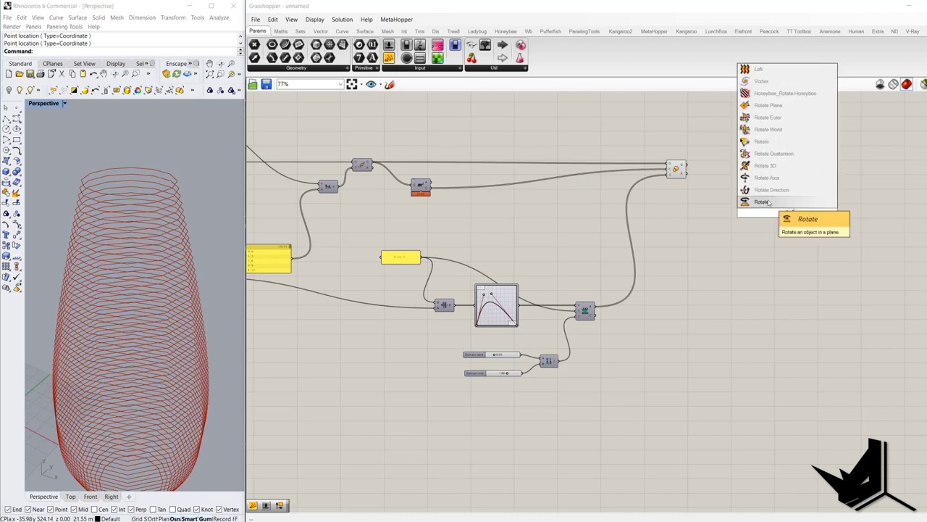
pyautogui.click(773, 203)
pyautogui.scroll(3, 779, 194)
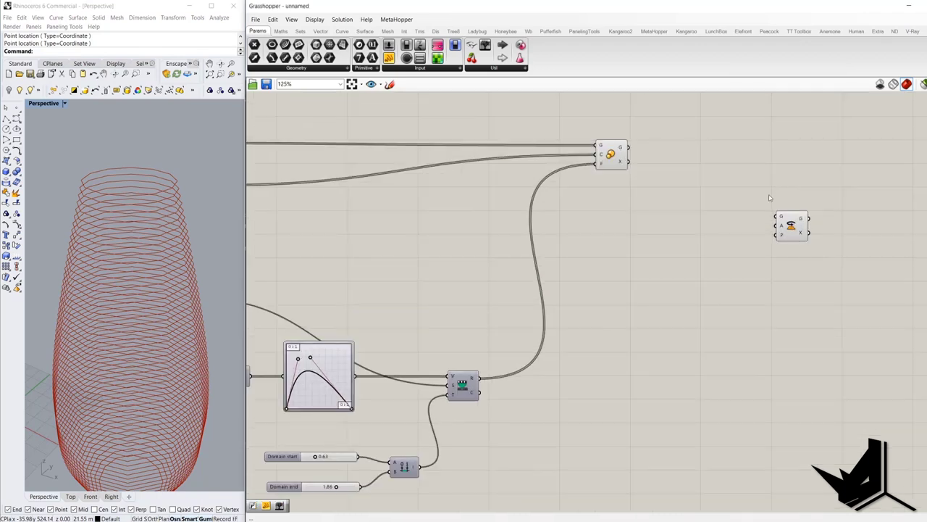
pyautogui.moveTo(778, 195); pyautogui.dragTo(563, 222, button='right')
pyautogui.moveTo(418, 180); pyautogui.dragTo(719, 205)
pyautogui.scroll(-2, 564, 250)
pyautogui.moveTo(719, 205); pyautogui.dragTo(839, 232, button='right')
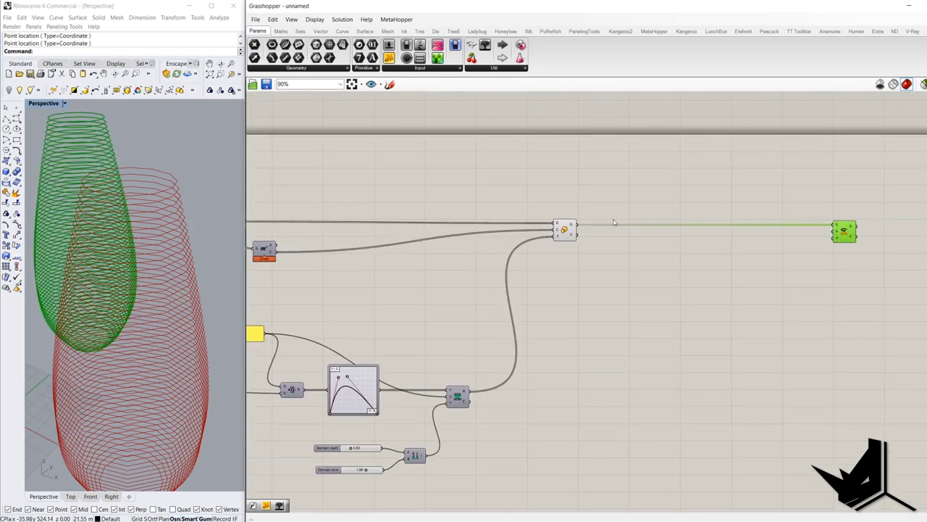
# Step: Add a Plane Origin component between Scale and Rotate
pyautogui.scroll(-2, 601, 241)
pyautogui.moveTo(746, 244); pyautogui.dragTo(475, 253, button='right')
pyautogui.scroll(4, 724, 255)
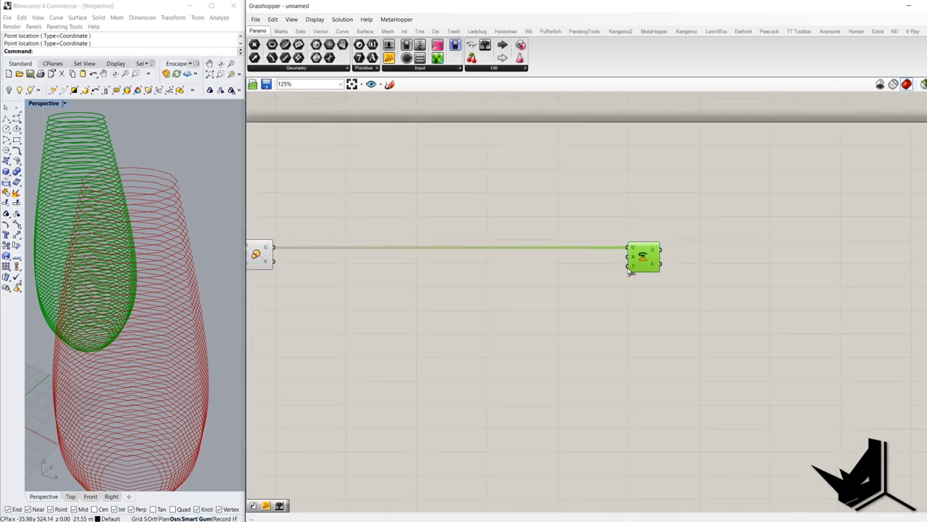
pyautogui.moveTo(633, 268); pyautogui.dragTo(778, 266, button='right')
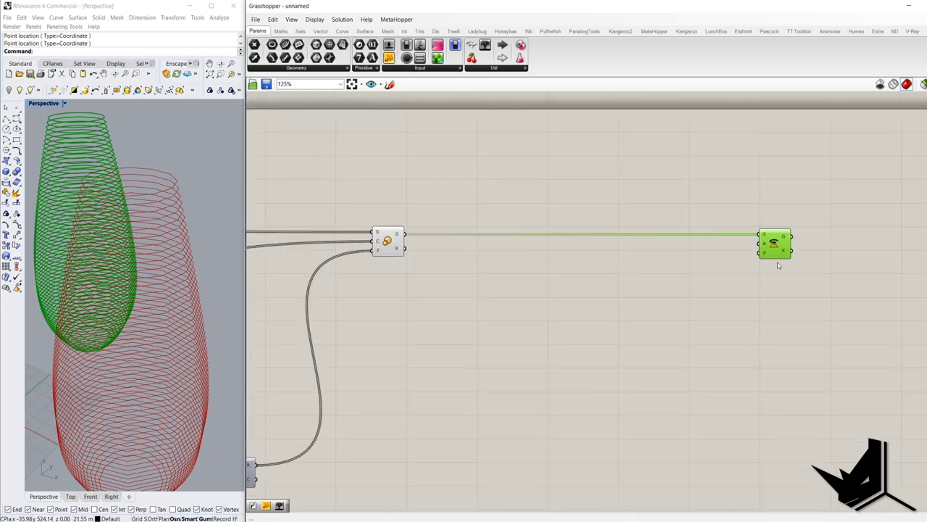
pyautogui.doubleClick(580, 191)
pyautogui.write('o')
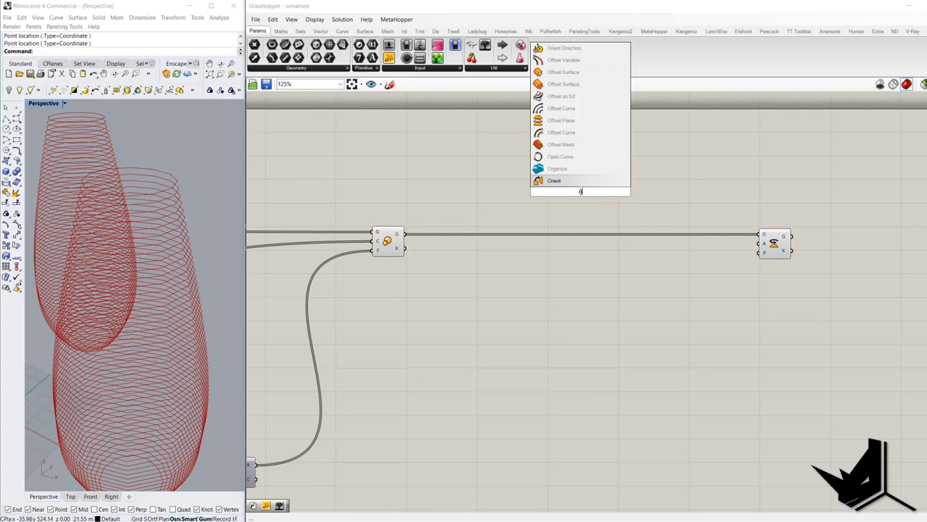
pyautogui.write('rigi')
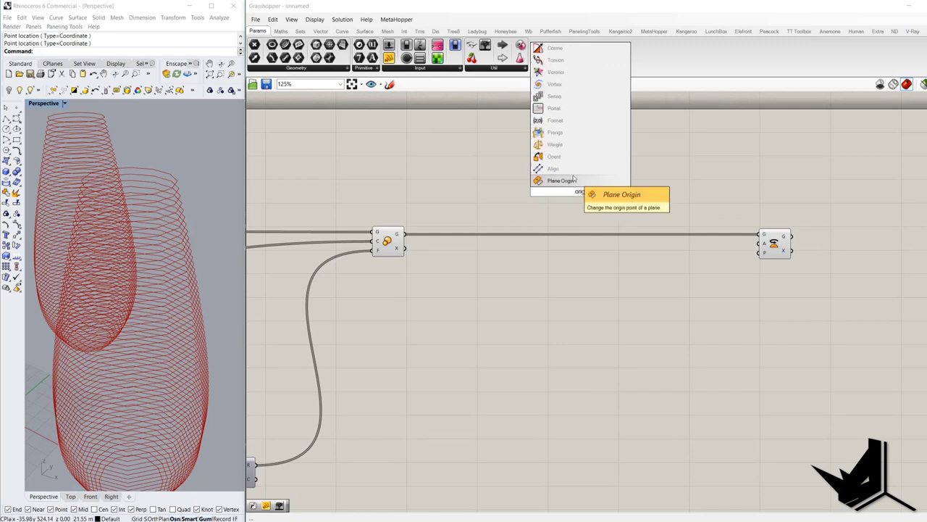
pyautogui.press('Return')
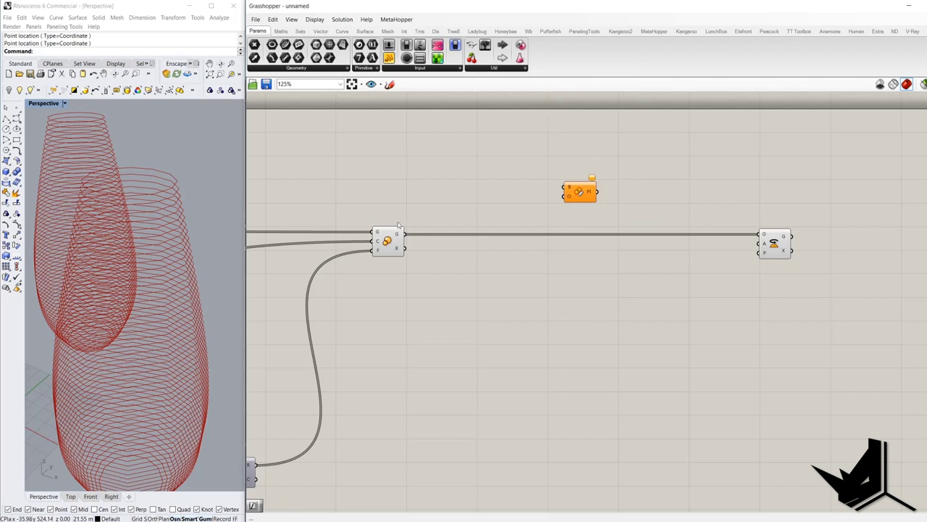
# Step: Wire Area's C output into Plane Origin's O input and Deconstruct Plane's O output into its B input
pyautogui.moveTo(388, 237); pyautogui.dragTo(656, 220, button='right')
pyautogui.scroll(-2, 662, 216)
pyautogui.moveTo(802, 185); pyautogui.dragTo(510, 192)
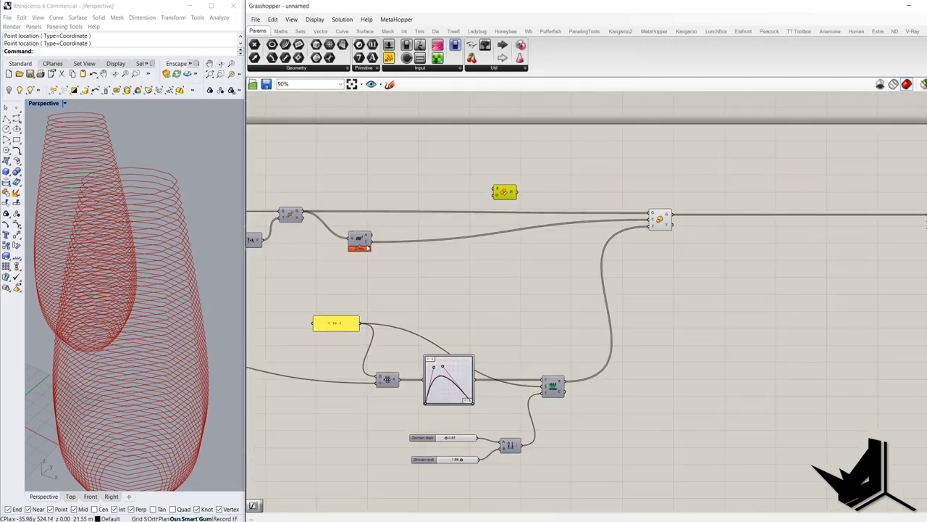
pyautogui.moveTo(378, 242); pyautogui.dragTo(461, 200)
pyautogui.scroll(-6, 704, 211)
pyautogui.scroll(4, 464, 204)
pyautogui.scroll(5, 461, 205)
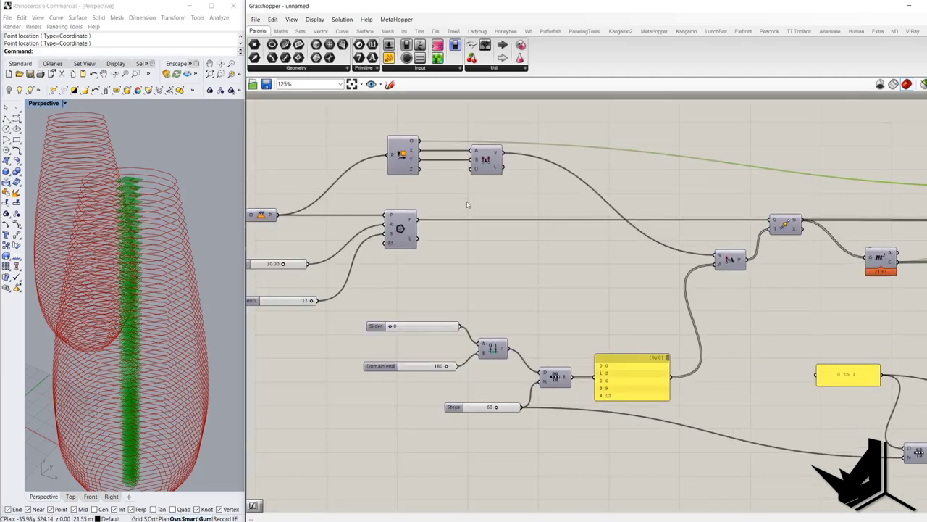
# Step: Move Plane Origin beside Rotate, wire its Pl output into Rotate's P input, and inspect the rings and centre planes
pyautogui.moveTo(671, 242); pyautogui.dragTo(526, 233, button='right')
pyautogui.scroll(-5, 526, 232)
pyautogui.scroll(5, 793, 211)
pyautogui.moveTo(776, 220); pyautogui.dragTo(511, 212, button='right')
pyautogui.moveTo(350, 202); pyautogui.dragTo(842, 273)
pyautogui.scroll(-5, 717, 236)
pyautogui.scroll(6, 816, 232)
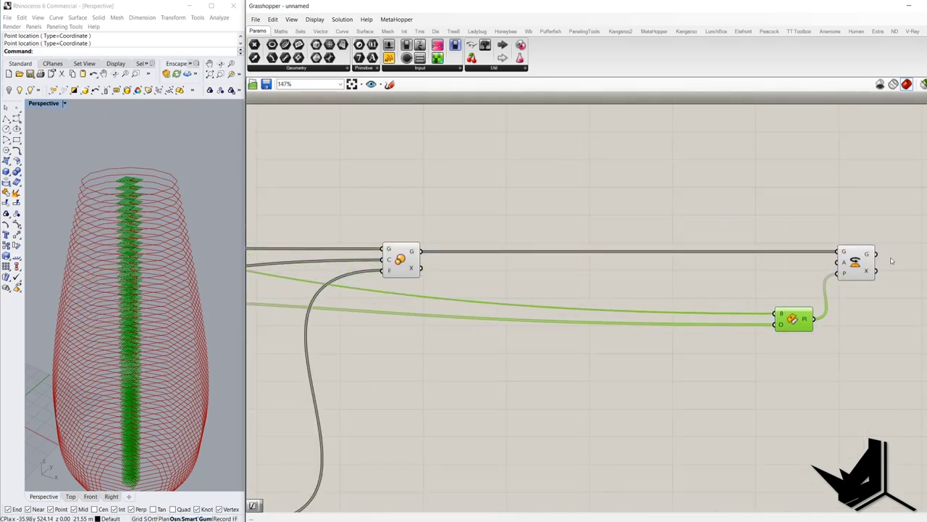
pyautogui.moveTo(160, 226); pyautogui.dragTo(168, 289, button='right')
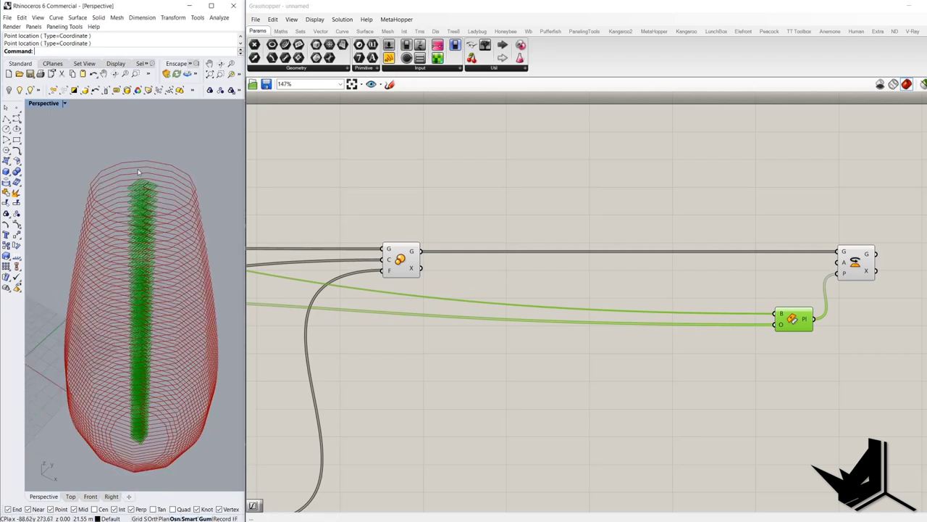
pyautogui.moveTo(127, 238); pyautogui.dragTo(128, 199, button='right')
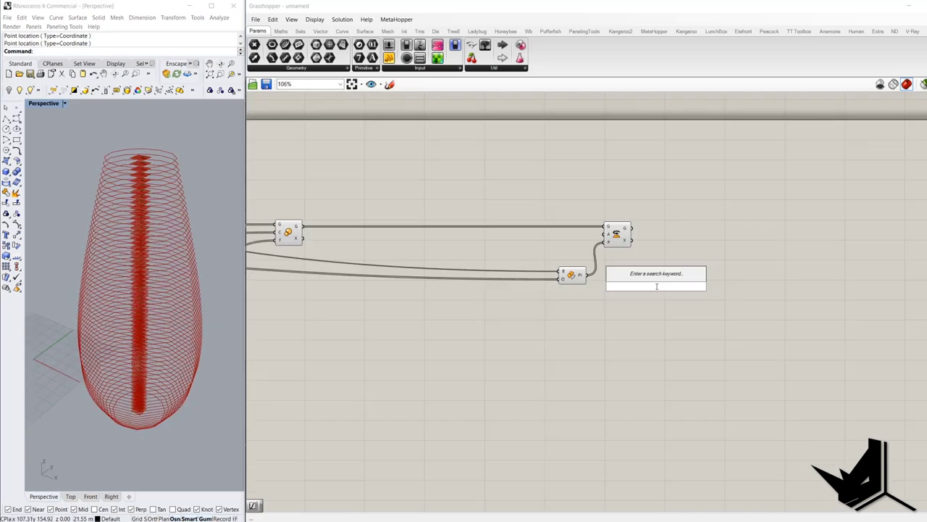
# Step: Add a Construct Domain component below the wires between Scale and Plane Origin
pyautogui.click(406, 317)
pyautogui.moveTo(405, 317); pyautogui.dragTo(540, 302, button='right')
pyautogui.doubleClick(552, 321)
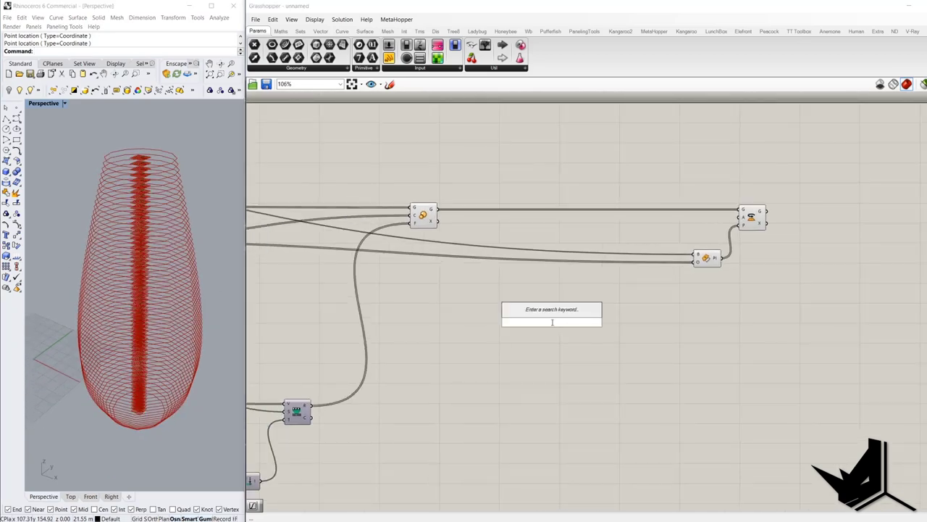
pyautogui.write('dom')
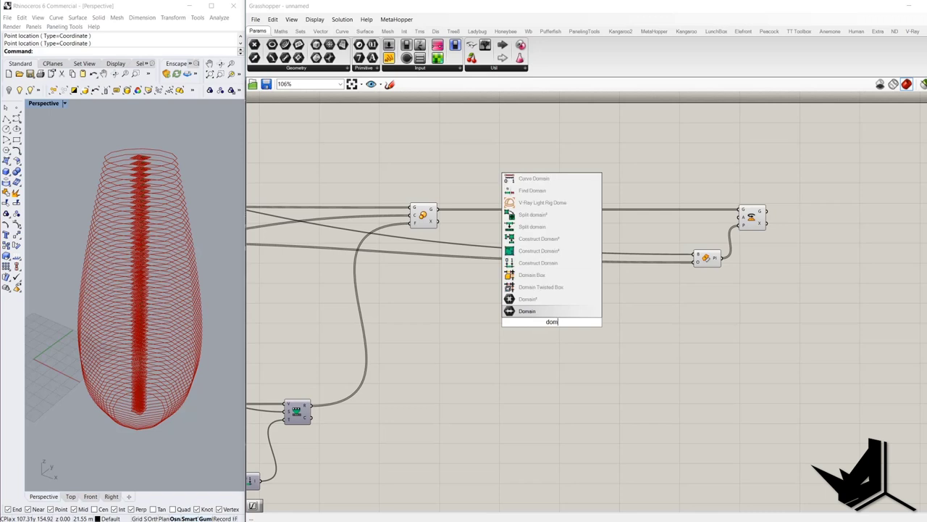
pyautogui.write('ain')
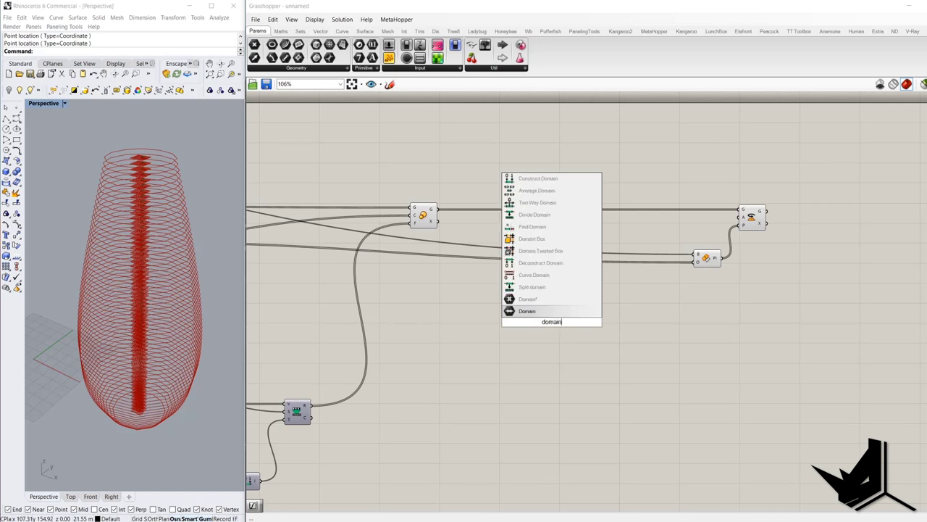
pyautogui.click(548, 181)
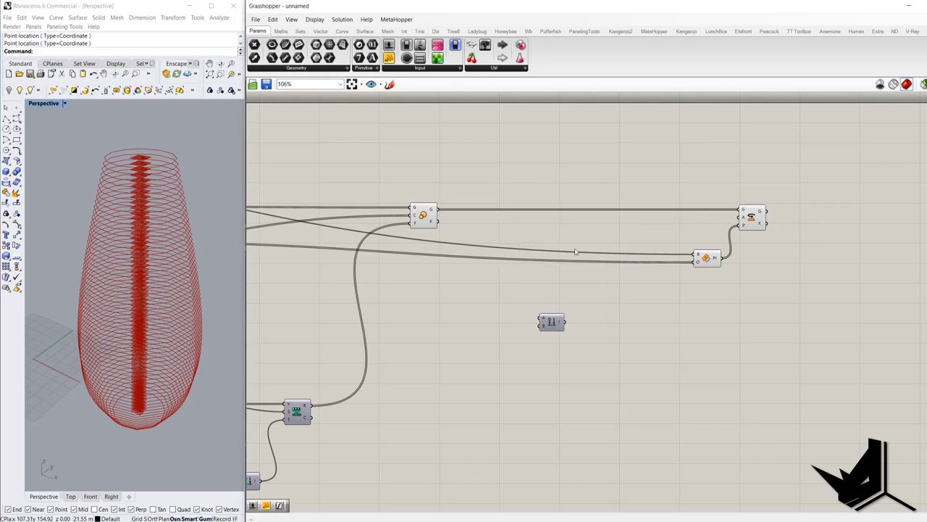
# Step: Add a Range component and wire Construct Domain's I output into its D input
pyautogui.doubleClick(600, 325)
pyautogui.write('range')
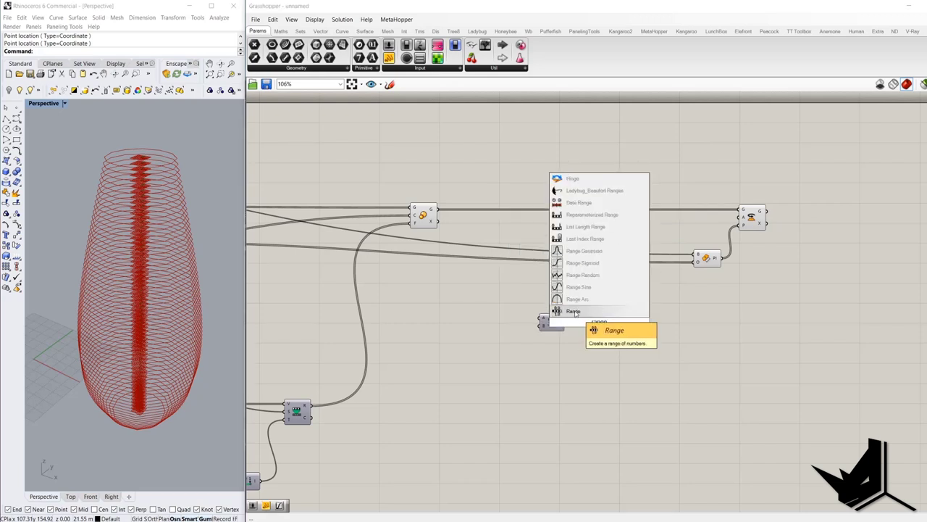
pyautogui.click(573, 310)
pyautogui.scroll(3, 587, 321)
pyautogui.moveTo(550, 322); pyautogui.dragTo(587, 317)
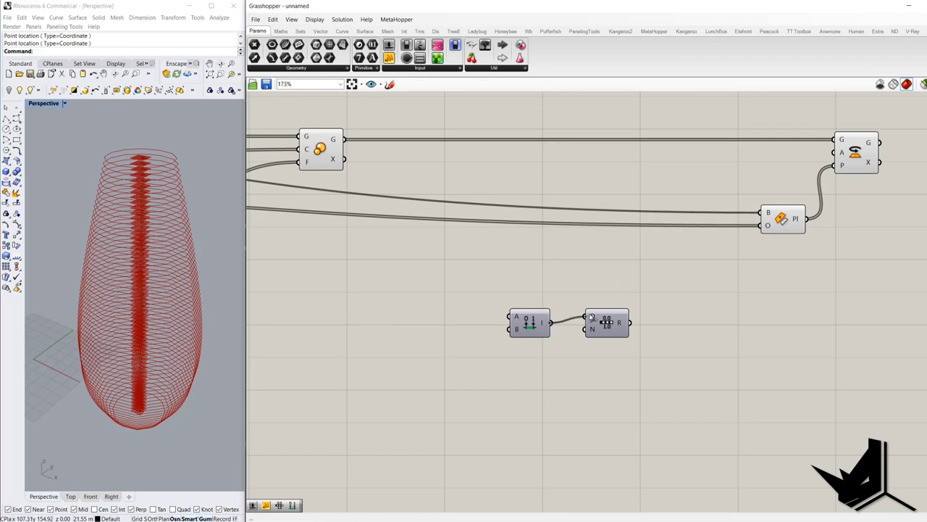
# Step: Create an integer number slider ranging from 0 to 180 beside the new Construct Domain component
pyautogui.click(529, 320)
pyautogui.moveTo(487, 313); pyautogui.dragTo(585, 303, button='right')
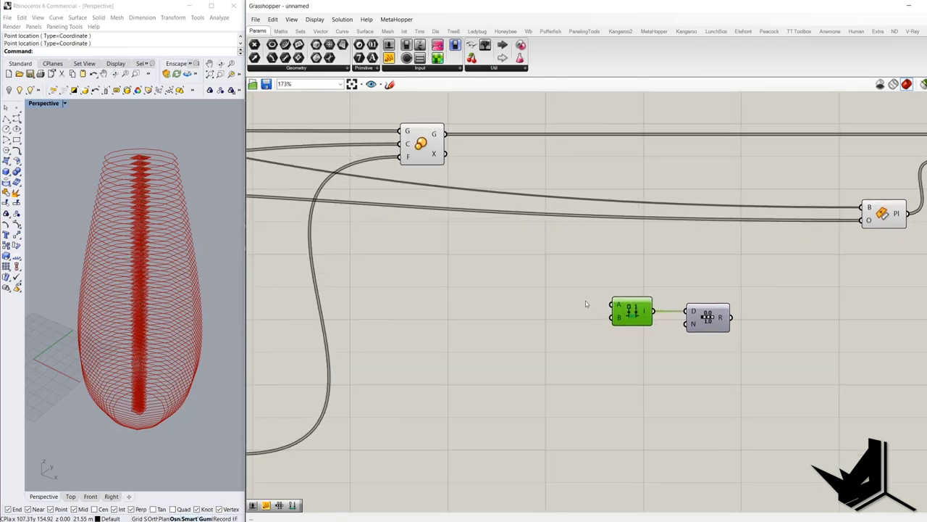
pyautogui.doubleClick(565, 280)
pyautogui.write('0')
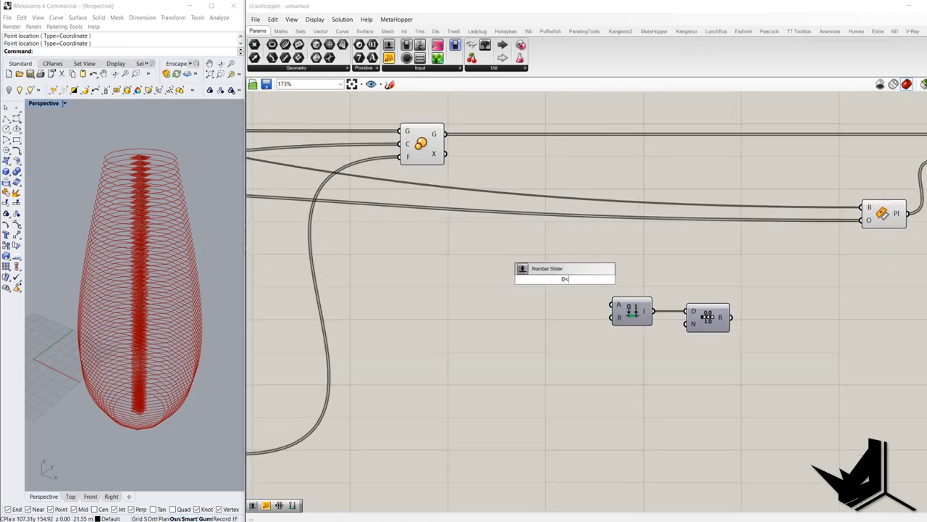
pyautogui.write('<180')
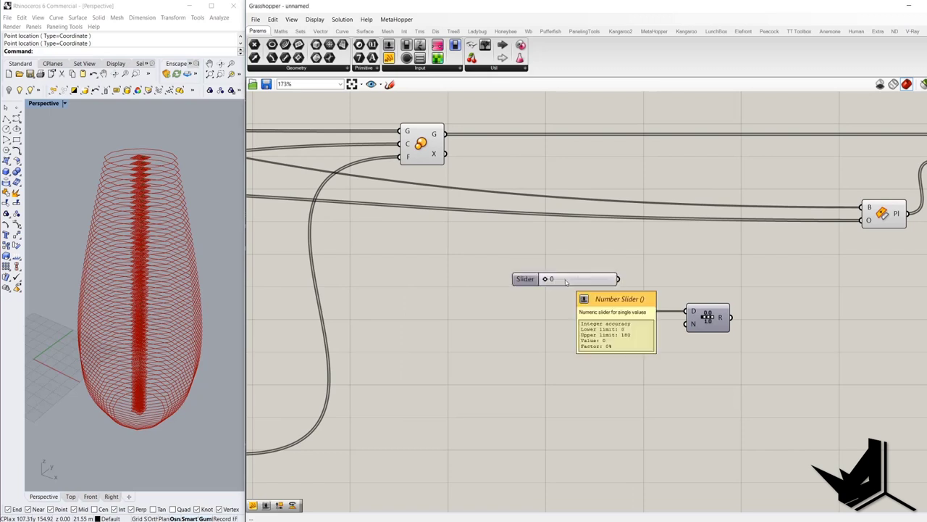
pyautogui.press('Return')
# Step: Duplicate the slider, wire the pair into Construct Domain's A and B inputs, and set the Domain end slider to 90
pyautogui.keyDown('alt'); pyautogui.moveTo(557, 285); pyautogui.dragTo(561, 345); pyautogui.keyUp('alt')
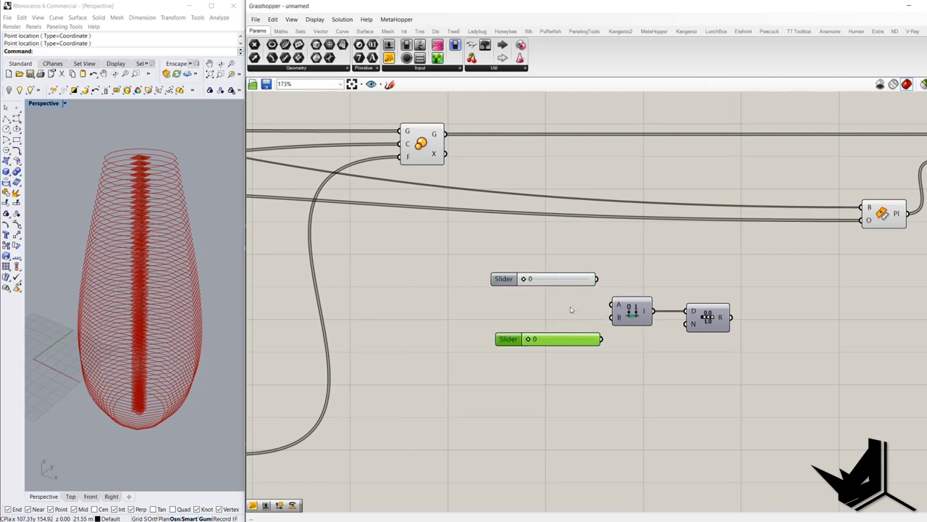
pyautogui.moveTo(600, 281); pyautogui.dragTo(612, 304)
pyautogui.moveTo(602, 339); pyautogui.dragTo(612, 317)
pyautogui.moveTo(589, 361); pyautogui.dragTo(543, 285)
pyautogui.click(534, 309)
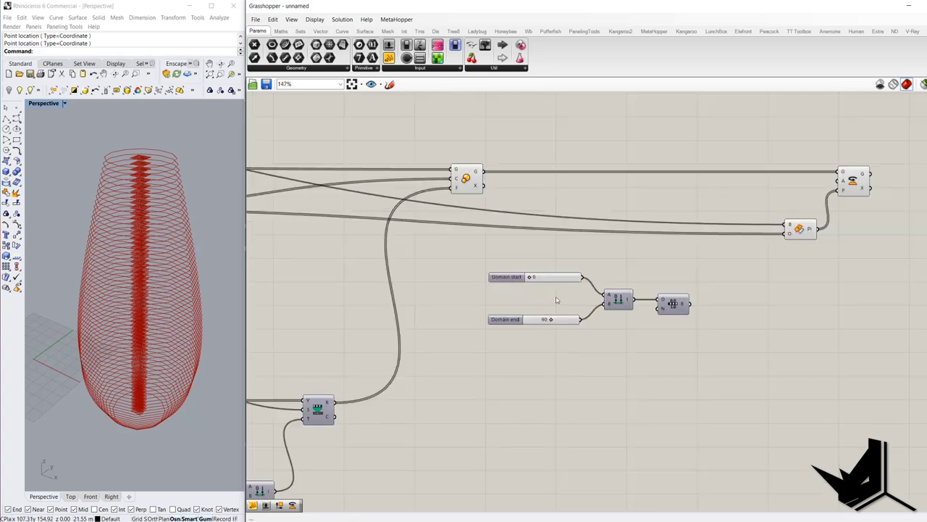
# Step: Wire the existing Steps slider into the new Range component's N input and reposition Range below Construct Domain
pyautogui.scroll(3, 555, 299)
pyautogui.moveTo(747, 318); pyautogui.dragTo(507, 281)
pyautogui.scroll(-6, 801, 288)
pyautogui.scroll(3, 768, 355)
pyautogui.scroll(3, 356, 244)
pyautogui.scroll(-3, 570, 294)
pyautogui.scroll(5, 492, 293)
pyautogui.scroll(2, 502, 293)
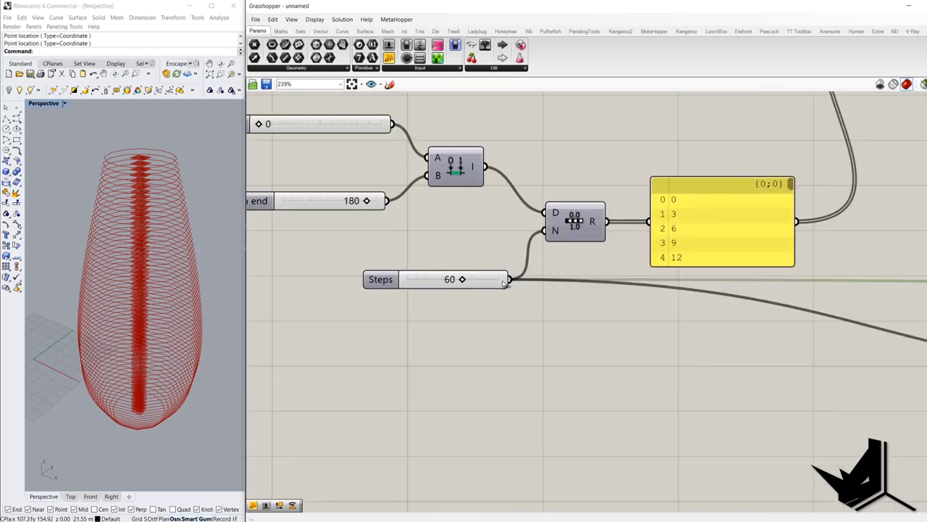
pyautogui.scroll(-6, 475, 278)
pyautogui.moveTo(921, 316); pyautogui.dragTo(667, 319, button='right')
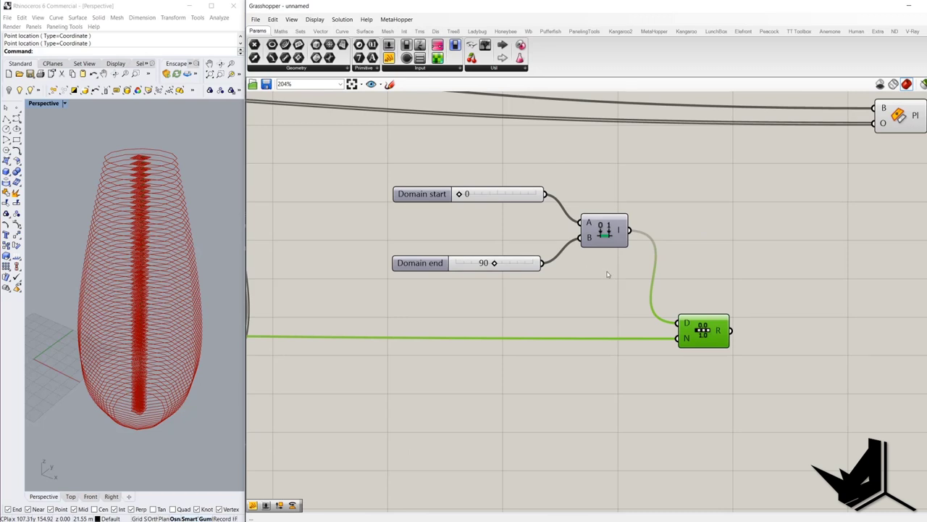
# Step: Add a panel listing the new Range component's R output and zoom in on the base of the tower rings
pyautogui.moveTo(388, 57); pyautogui.dragTo(870, 299)
pyautogui.moveTo(733, 333); pyautogui.dragTo(808, 296)
pyautogui.click(840, 319)
pyautogui.scroll(-1, 621, 259)
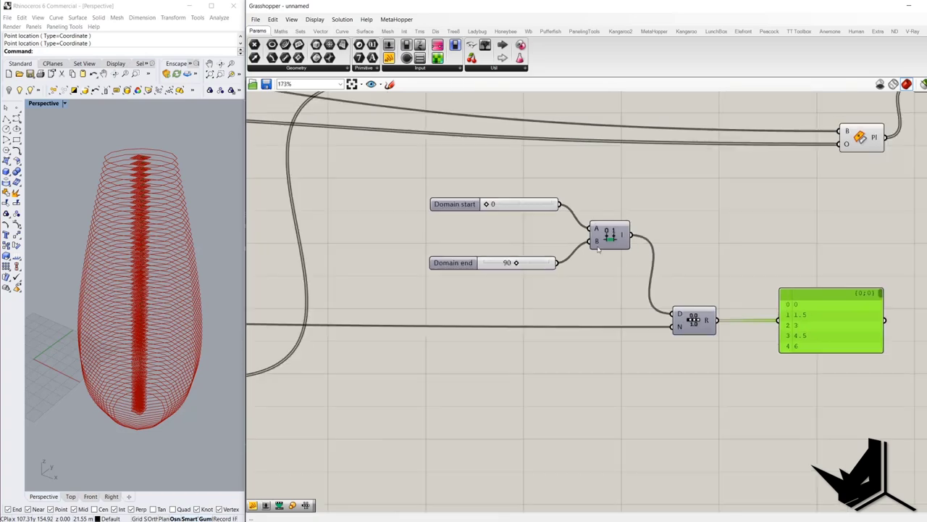
pyautogui.scroll(1, 489, 203)
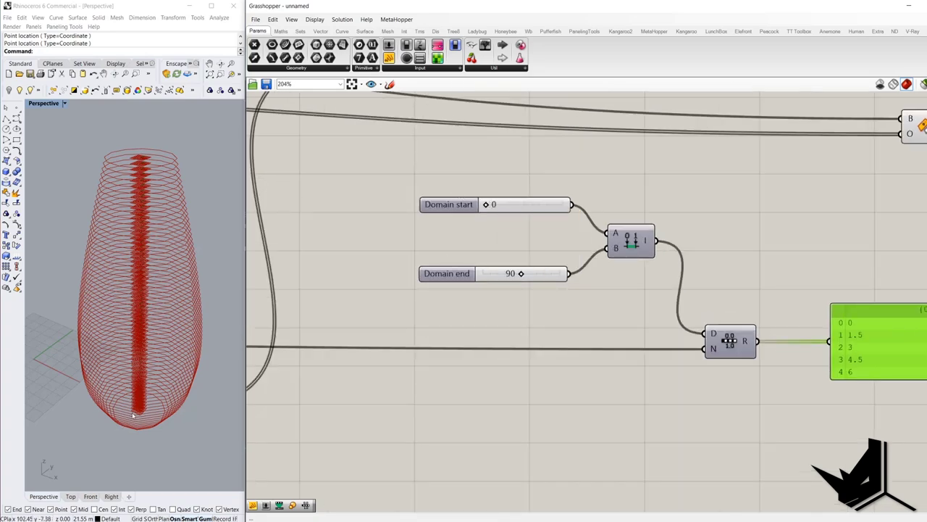
pyautogui.scroll(6, 153, 404)
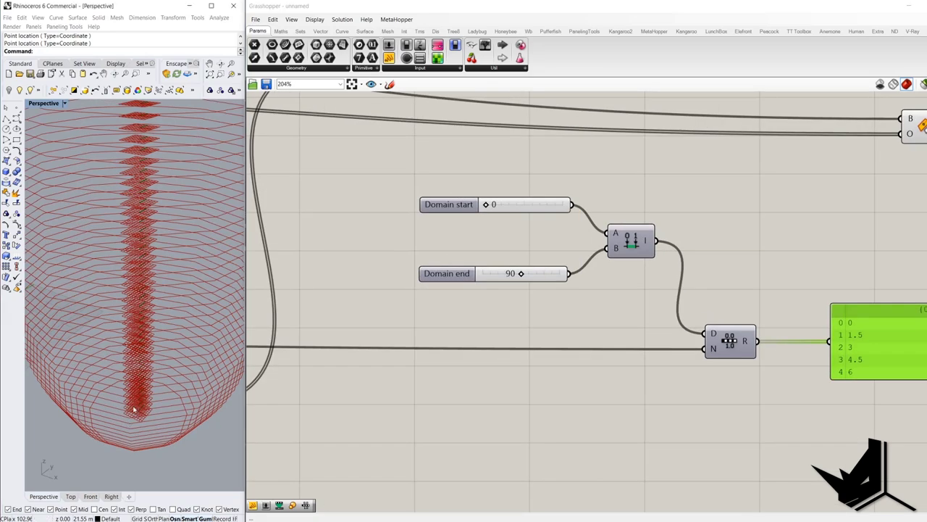
# Step: Examine the tower's stacked rings in the viewport and the rotation angles listed in the panel from first to last
pyautogui.scroll(-6, 139, 351)
pyautogui.moveTo(163, 244); pyautogui.dragTo(151, 312, button='right')
pyautogui.keyDown('shift'); pyautogui.moveTo(145, 211); pyautogui.dragTo(139, 300, button='right'); pyautogui.keyUp('shift')
pyautogui.moveTo(162, 260); pyautogui.dragTo(174, 218, button='right')
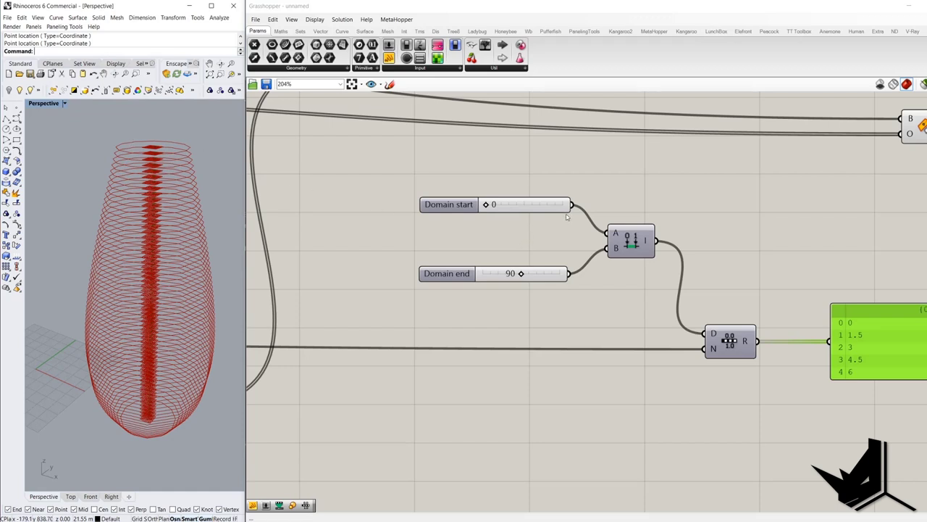
pyautogui.moveTo(787, 309); pyautogui.dragTo(676, 276, button='right')
pyautogui.click(705, 274)
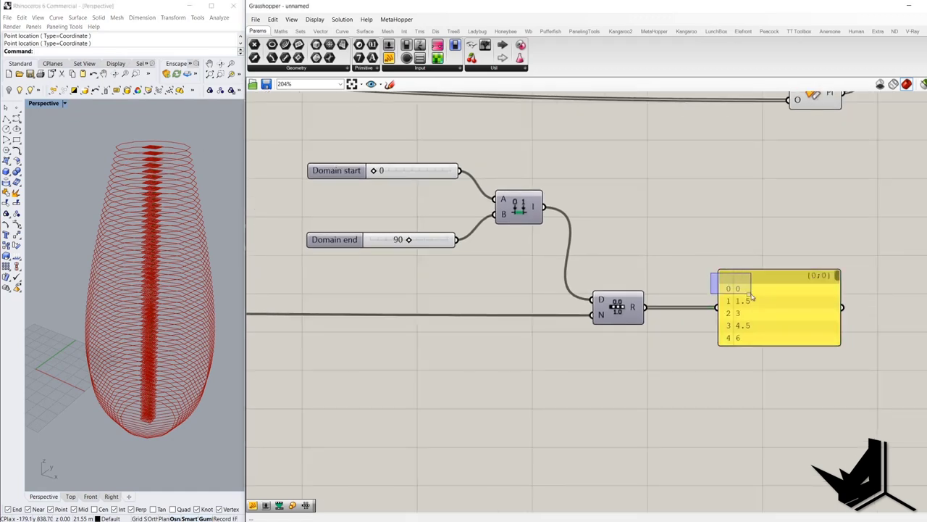
pyautogui.scroll(-15, 732, 304)
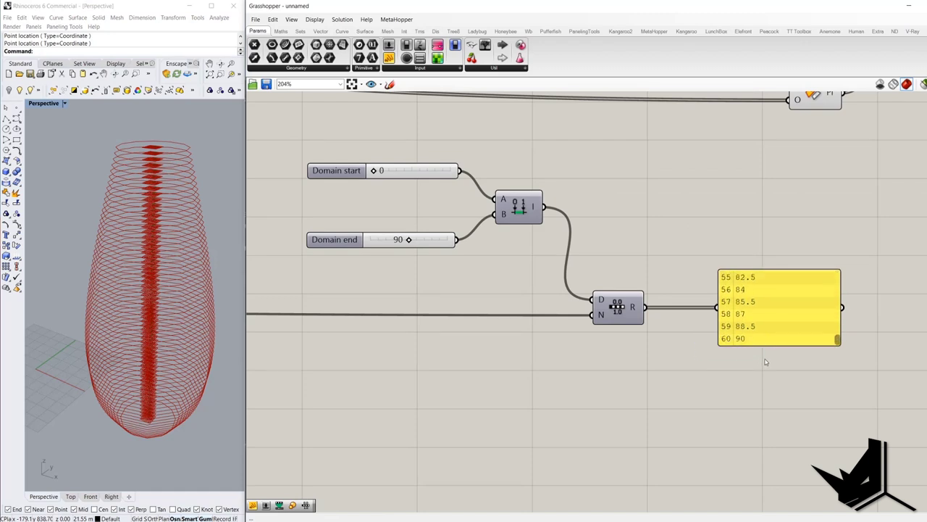
pyautogui.scroll(-2, 762, 348)
pyautogui.scroll(2, 797, 352)
pyautogui.moveTo(870, 359); pyautogui.dragTo(880, 295)
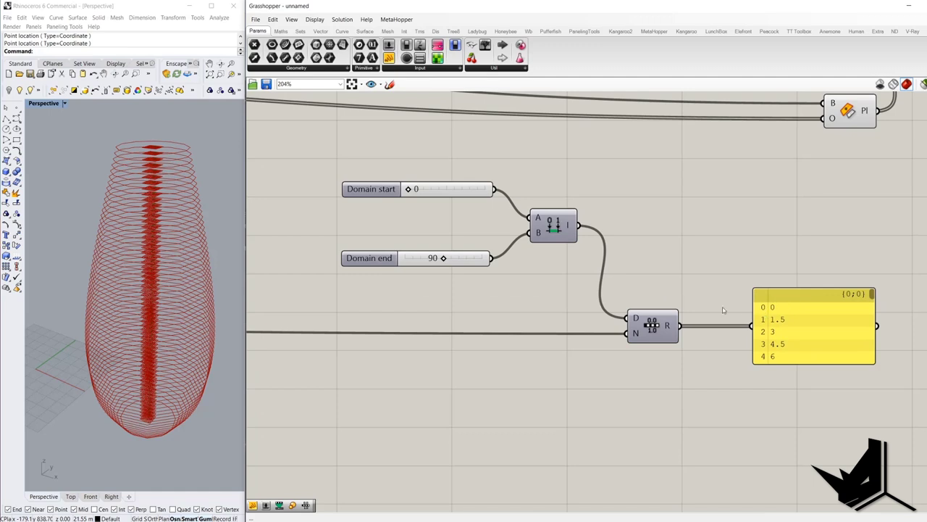
pyautogui.scroll(-2, 688, 290)
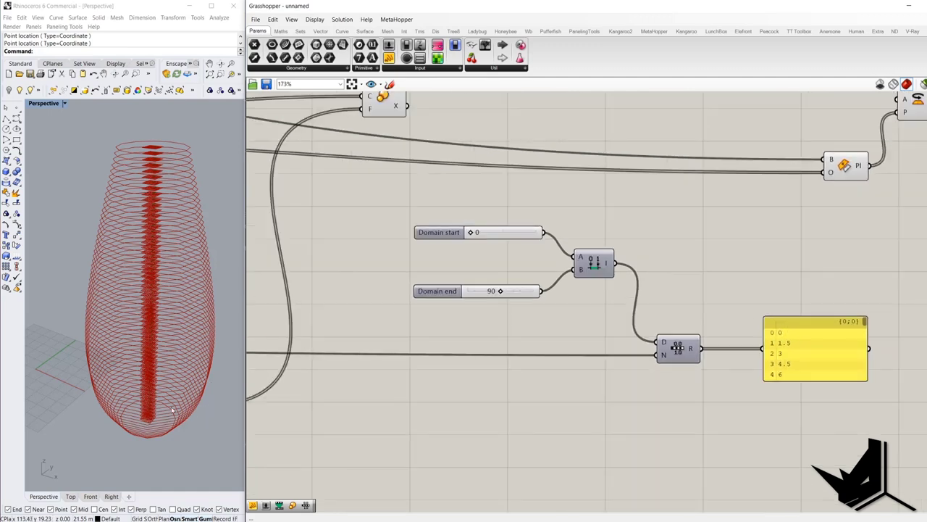
pyautogui.moveTo(168, 155); pyautogui.dragTo(198, 281, button='right')
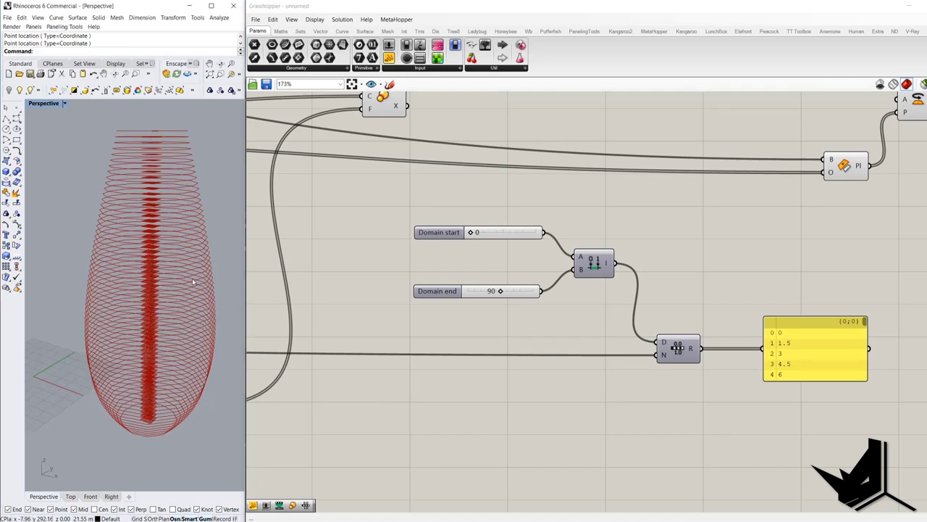
pyautogui.moveTo(657, 289); pyautogui.dragTo(659, 276, button='right')
pyautogui.moveTo(868, 309); pyautogui.dragTo(870, 388)
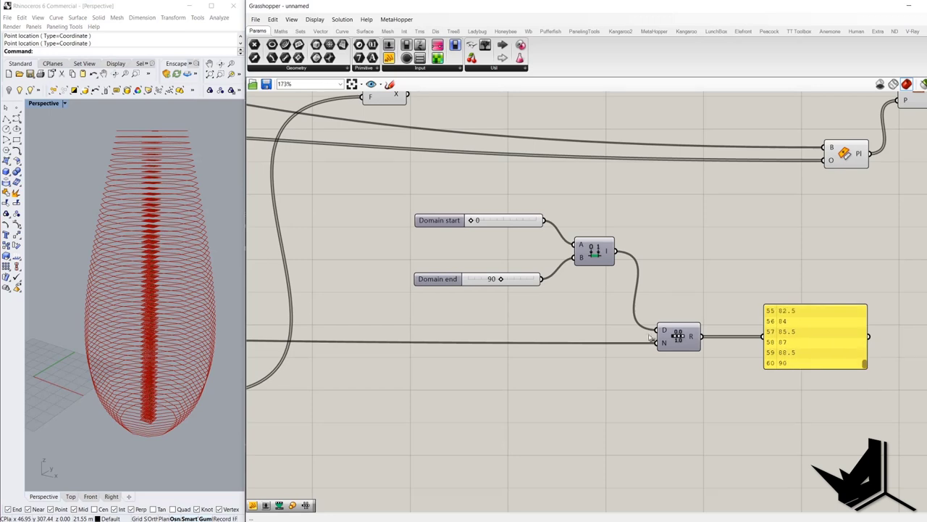
# Step: Set the Domain end slider to 45 and check the angle list in the panel
pyautogui.doubleClick(513, 283)
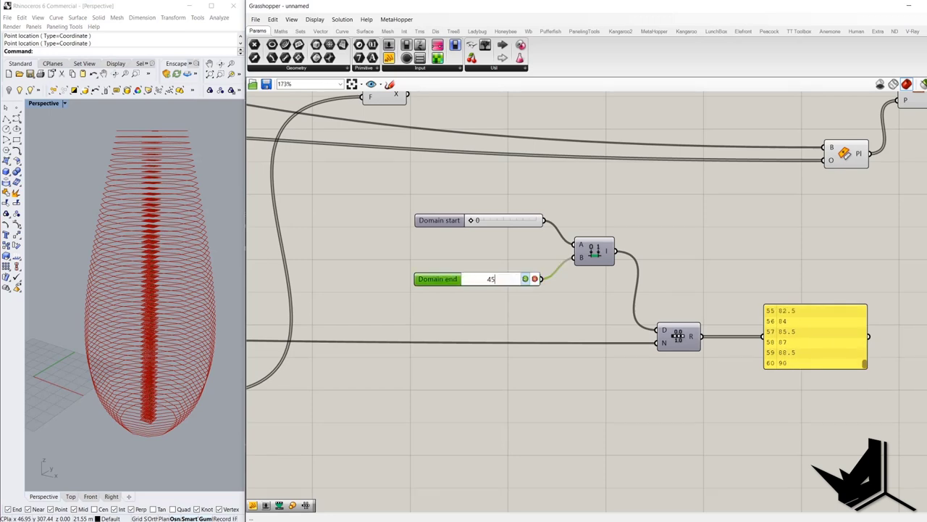
pyautogui.click(526, 278)
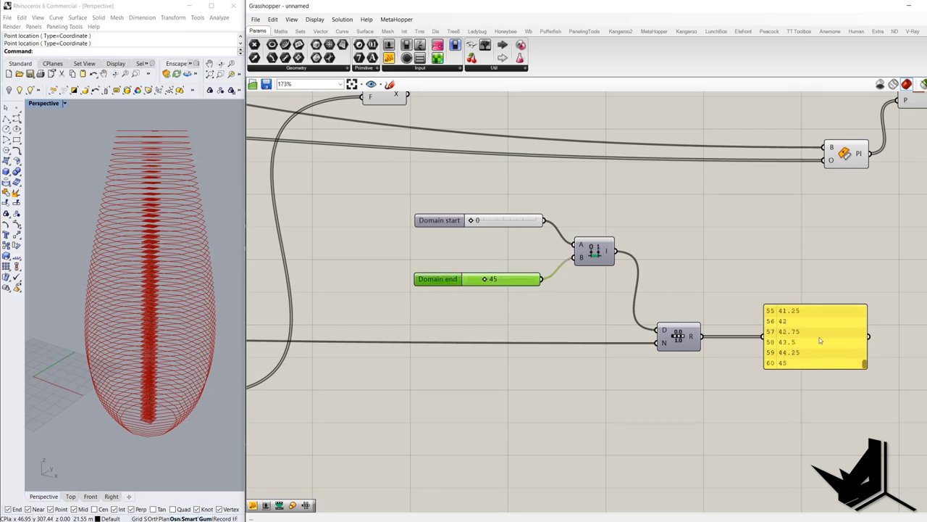
pyautogui.moveTo(864, 363); pyautogui.dragTo(870, 300)
pyautogui.scroll(-2, 644, 315)
pyautogui.click(702, 283)
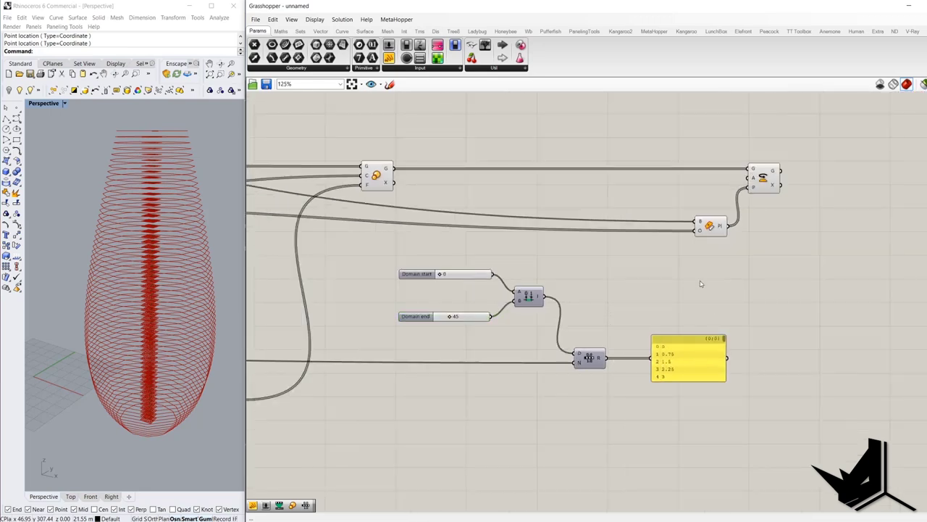
# Step: Add a Radians component, feed it the Range output, wire it into Rotate's A input, and place it beside Rotate
pyautogui.click(757, 182)
pyautogui.scroll(5, 744, 189)
pyautogui.click(743, 188)
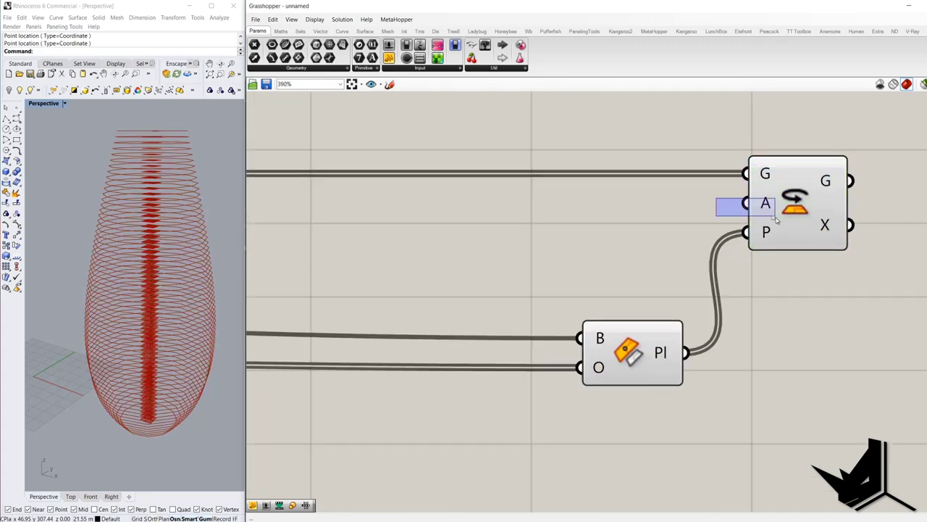
pyautogui.scroll(-4, 729, 196)
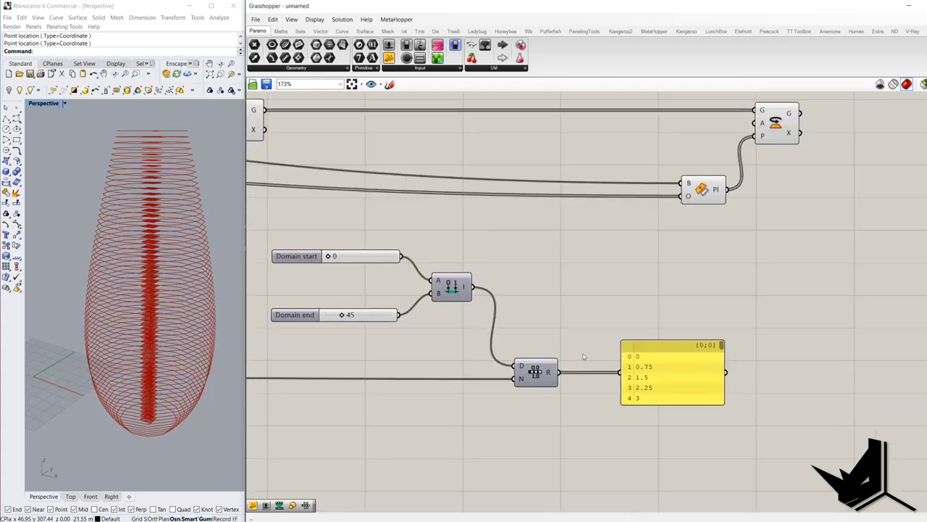
pyautogui.moveTo(722, 345); pyautogui.dragTo(720, 405)
pyautogui.moveTo(673, 374); pyautogui.dragTo(667, 381)
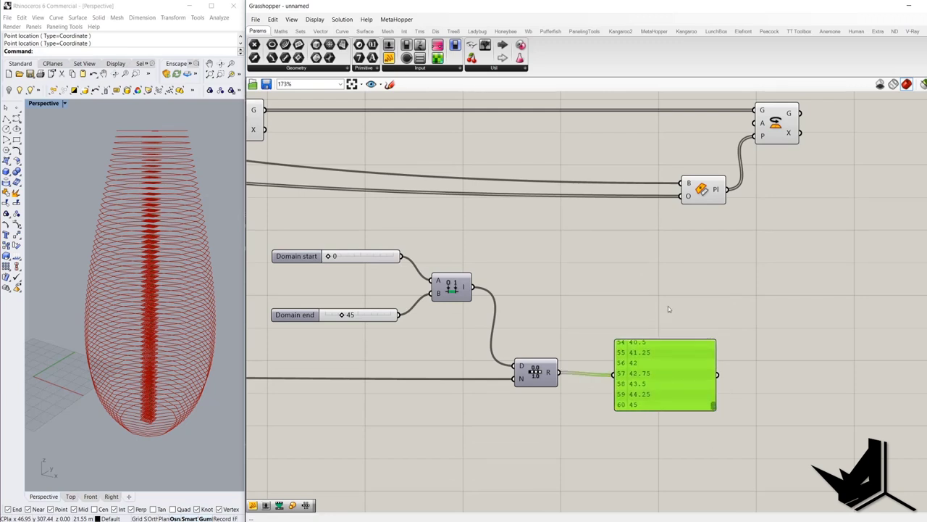
pyautogui.doubleClick(668, 305)
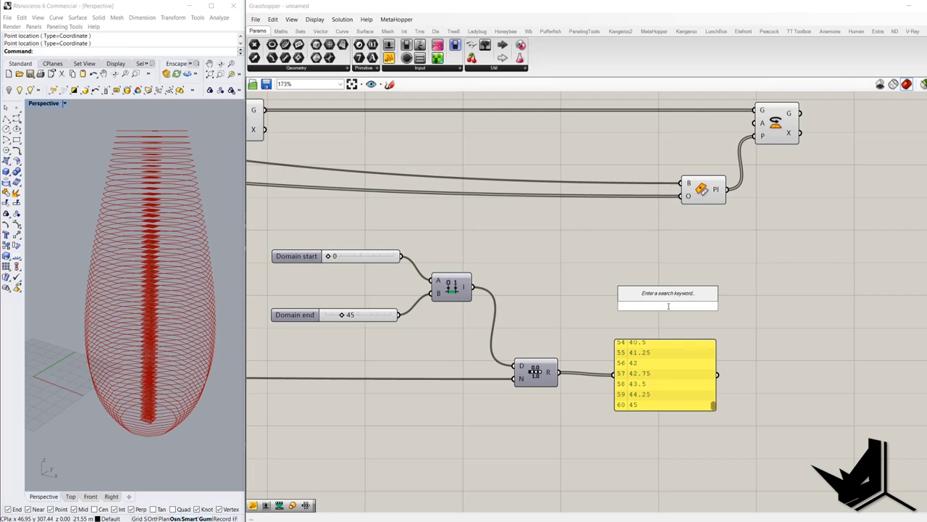
pyautogui.write('radi')
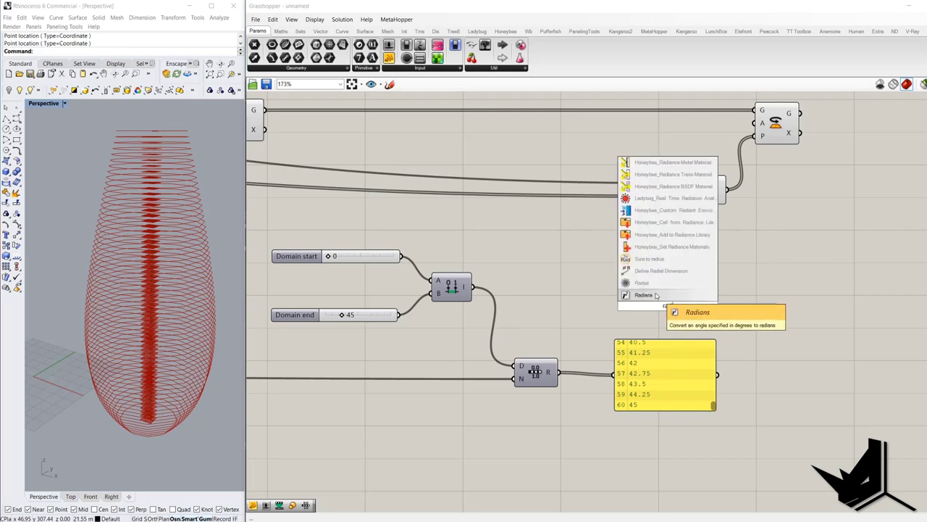
pyautogui.click(643, 295)
pyautogui.moveTo(643, 310); pyautogui.dragTo(558, 372)
pyautogui.moveTo(691, 305); pyautogui.dragTo(757, 125)
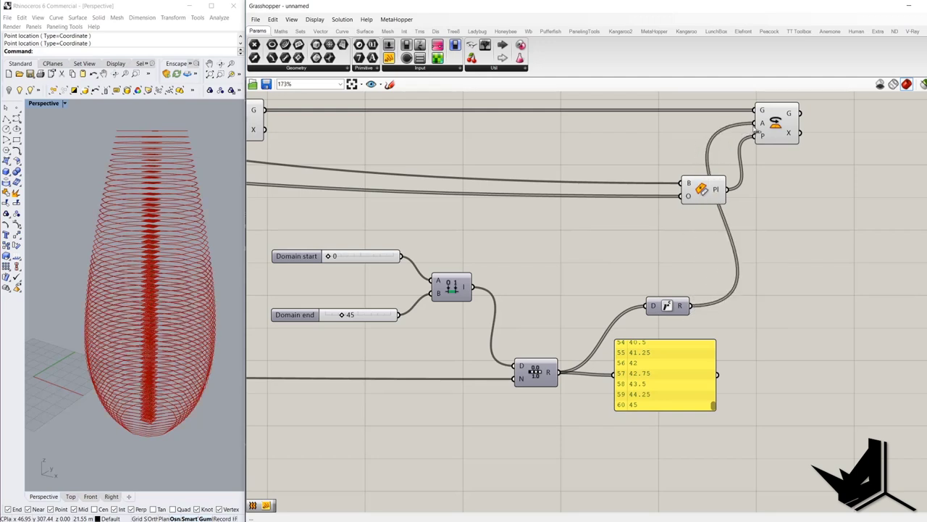
pyautogui.moveTo(667, 305); pyautogui.dragTo(715, 123)
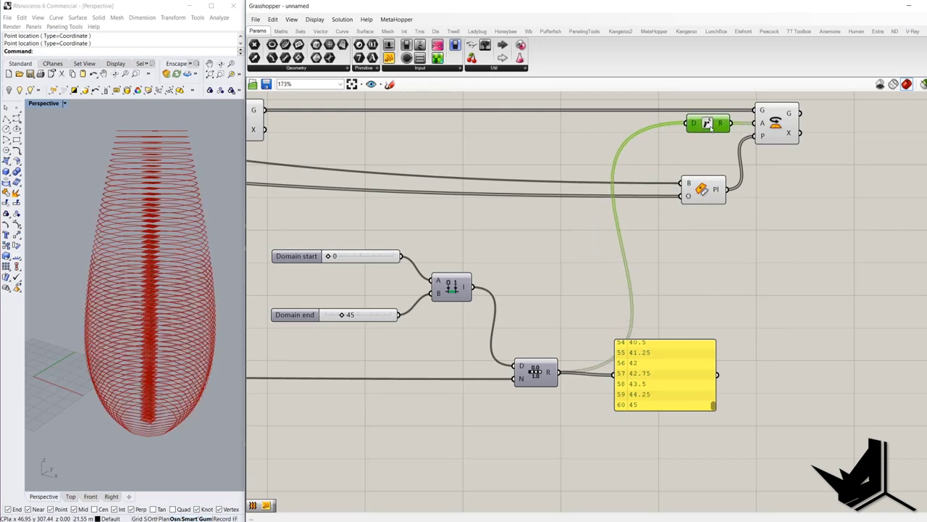
# Step: Turn off the preview of the Scale component and the Plane Origin component
pyautogui.scroll(-3, 724, 218)
pyautogui.click(431, 158)
pyautogui.rightClick(459, 115)
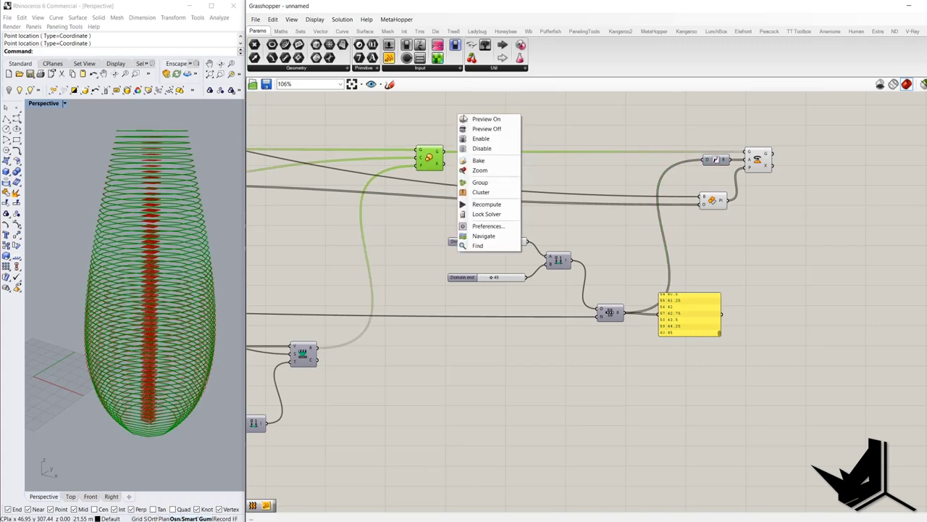
pyautogui.click(482, 127)
pyautogui.click(712, 200)
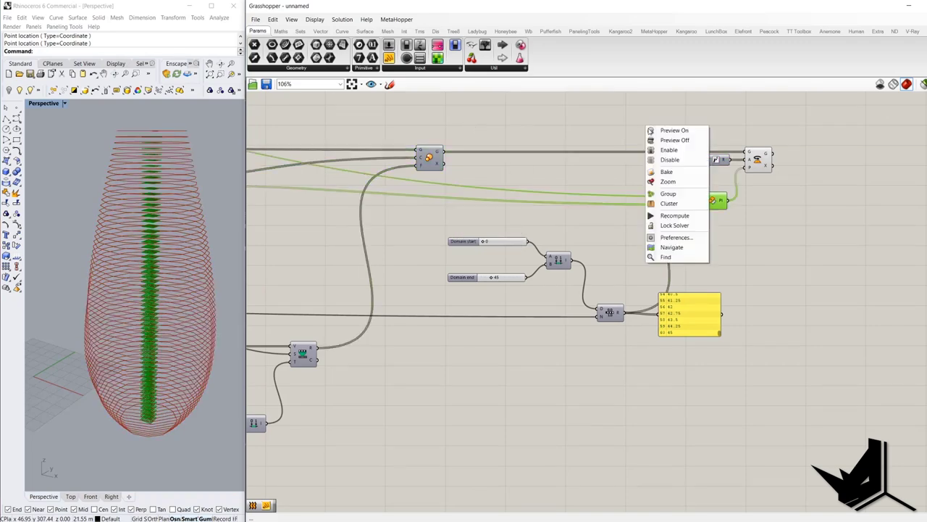
# Step: Add a Loft component next to Rotate and connect Rotate's G output to its C input
pyautogui.moveTo(815, 167); pyautogui.dragTo(667, 234, button='right')
pyautogui.moveTo(215, 251); pyautogui.dragTo(213, 256, button='right')
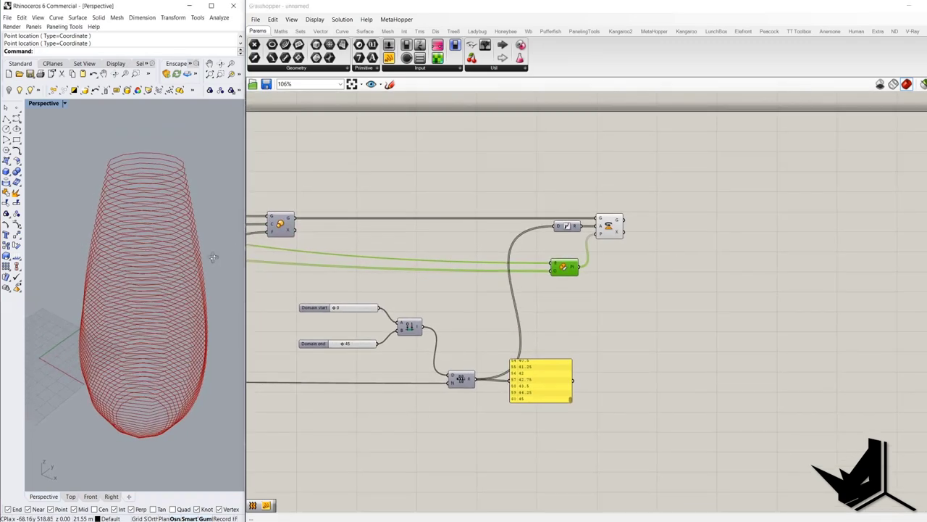
pyautogui.doubleClick(666, 227)
pyautogui.write('loft')
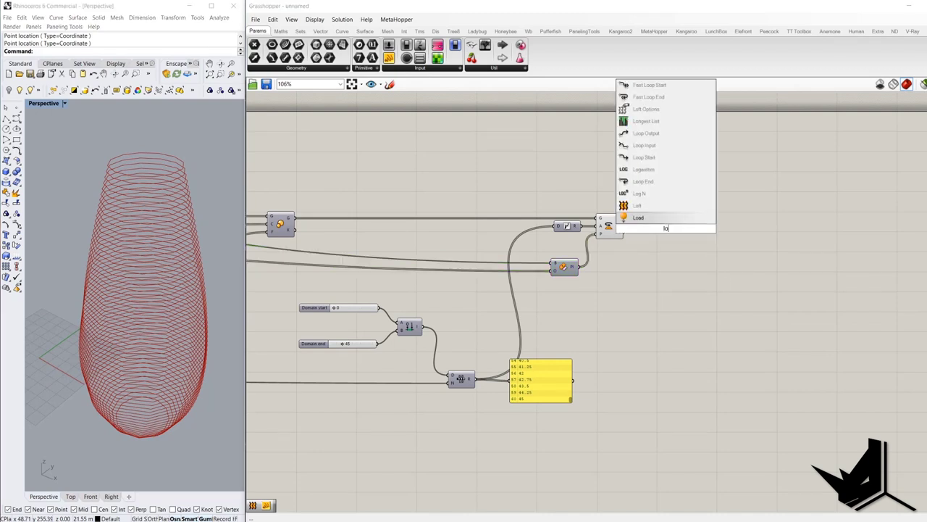
pyautogui.click(635, 219)
pyautogui.scroll(3, 635, 220)
pyautogui.moveTo(617, 221); pyautogui.dragTo(688, 228)
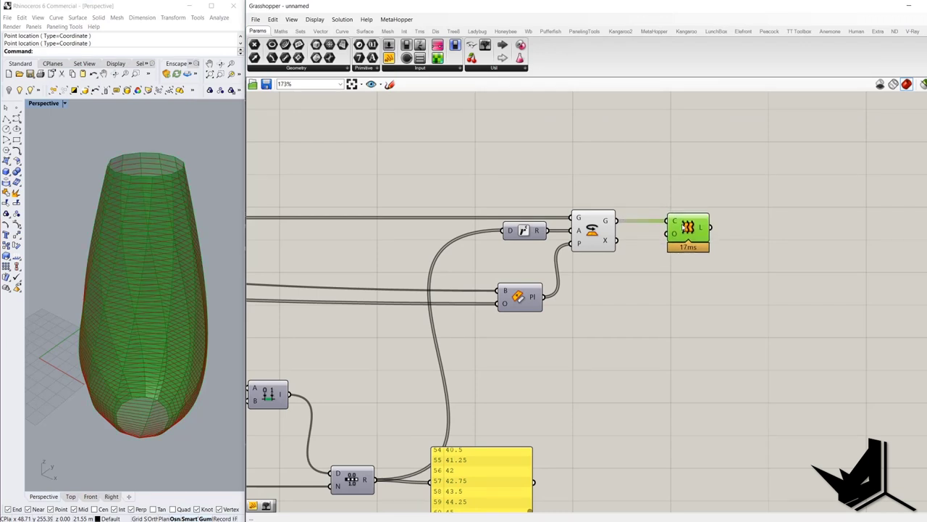
# Step: Turn off the Rotate component's preview and inspect the lofted tower surface from another angle
pyautogui.moveTo(637, 272); pyautogui.dragTo(578, 159)
pyautogui.rightClick(577, 151)
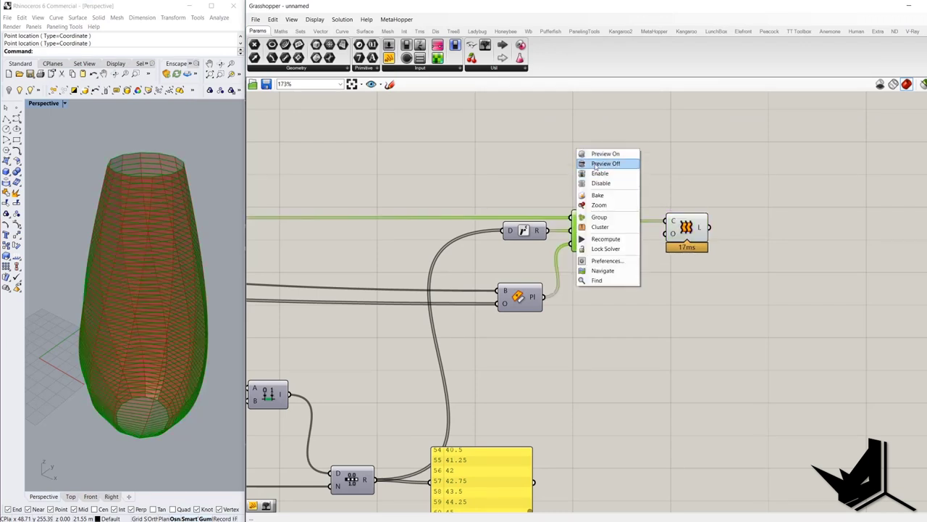
pyautogui.click(595, 165)
pyautogui.moveTo(152, 242); pyautogui.dragTo(172, 213, button='right')
pyautogui.moveTo(409, 251); pyautogui.dragTo(598, 203, button='right')
pyautogui.moveTo(172, 191); pyautogui.dragTo(197, 209, button='right')
pyautogui.moveTo(461, 293); pyautogui.dragTo(515, 230, button='right')
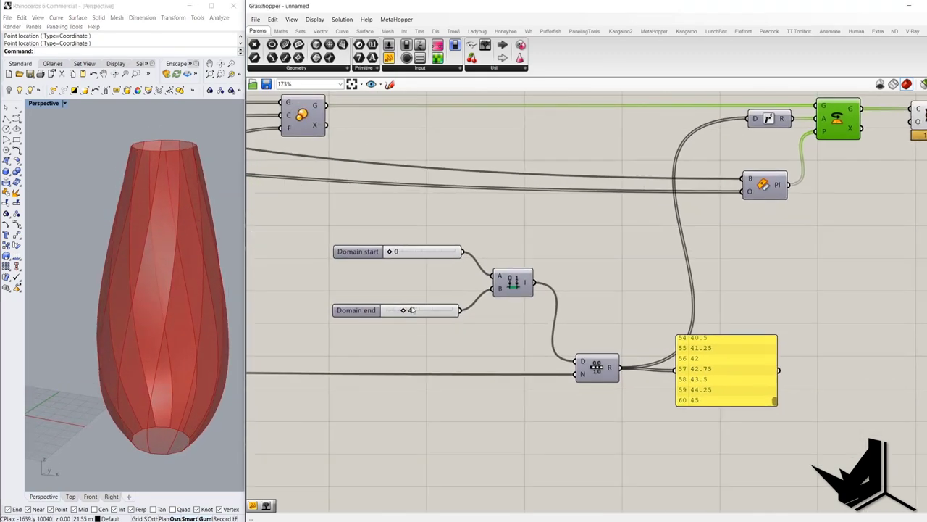
# Step: Try Domain end values of 90 and 132 to compare the tower's twist, and settle on 90
pyautogui.moveTo(403, 310)
pyautogui.mouseDown()
pyautogui.moveTo(440, 317)
pyautogui.moveTo(419, 316)
pyautogui.mouseUp()
pyautogui.moveTo(140, 234); pyautogui.dragTo(112, 219, button='right')
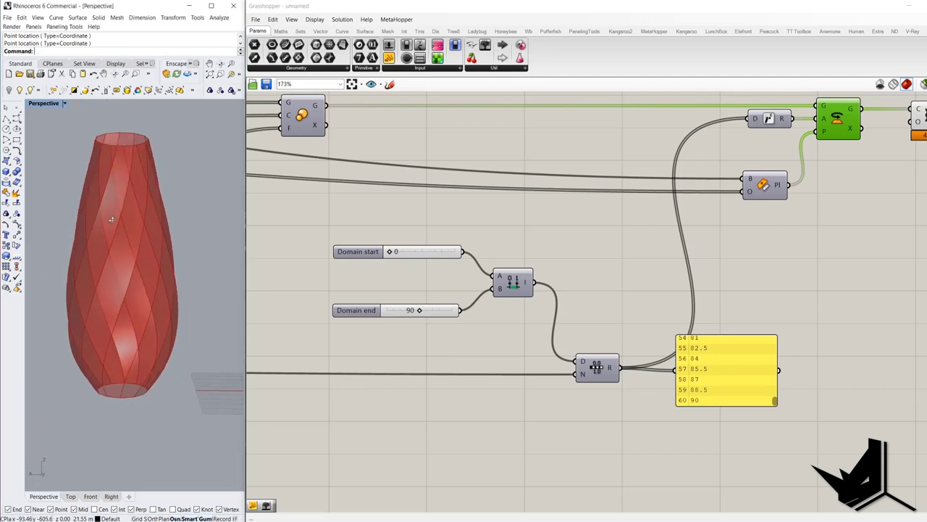
pyautogui.moveTo(419, 311)
pyautogui.mouseDown()
pyautogui.moveTo(443, 314)
pyautogui.moveTo(425, 317)
pyautogui.moveTo(433, 316)
pyautogui.mouseUp()
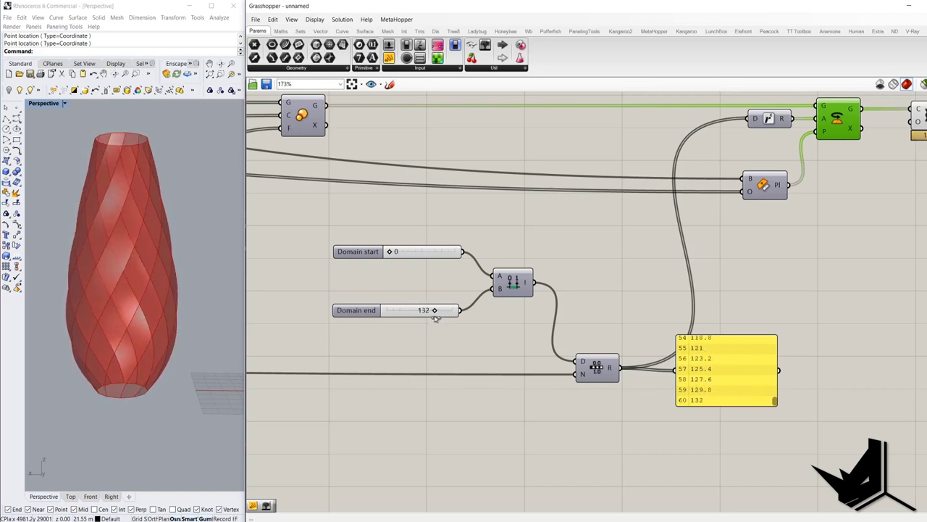
pyautogui.doubleClick(433, 314)
pyautogui.write('180')
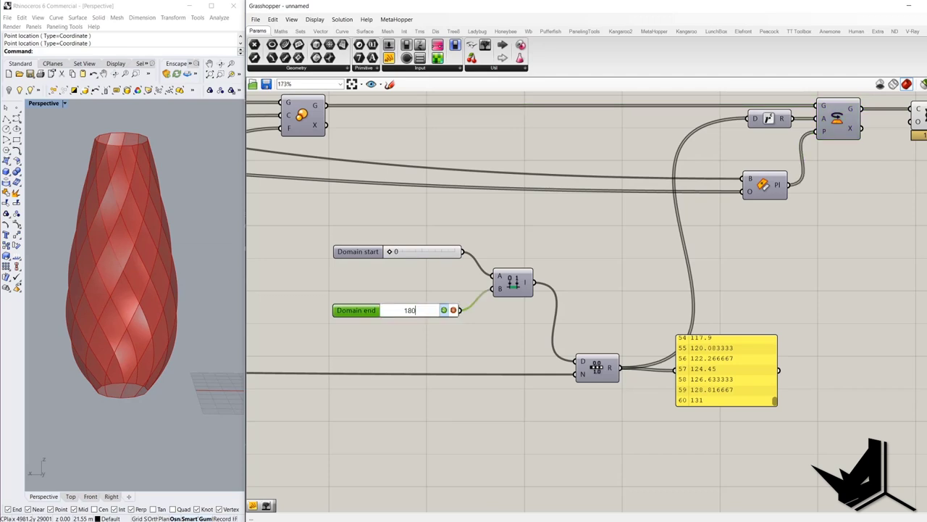
pyautogui.moveTo(420, 313); pyautogui.dragTo(385, 307)
pyautogui.write('90')
pyautogui.press('Return')
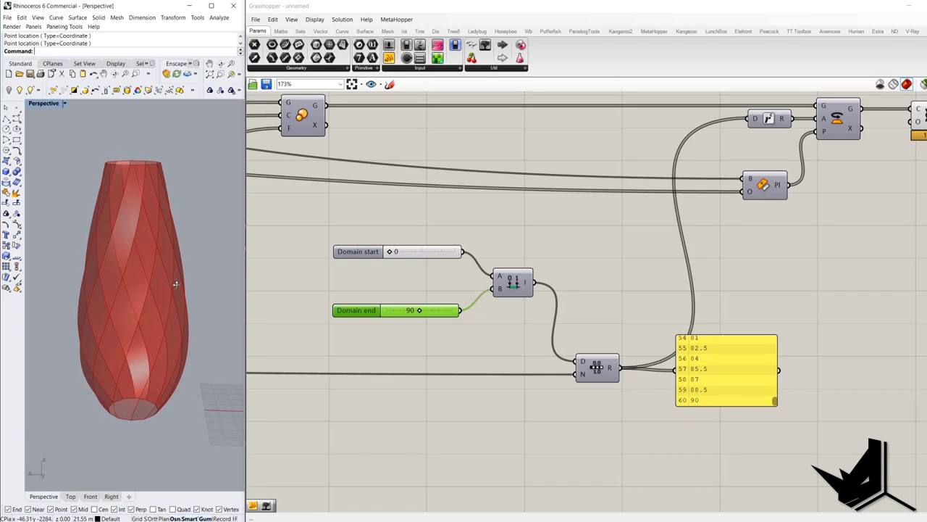
# Step: Inspect the twisted tower and move the angle list panel farther from the Range component
pyautogui.scroll(-5, 174, 261)
pyautogui.scroll(5, 166, 247)
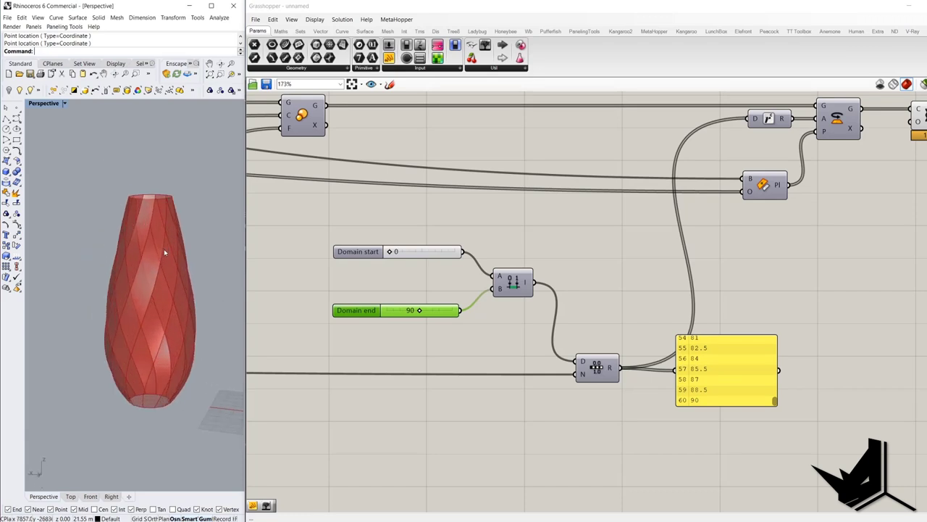
pyautogui.scroll(-2, 656, 258)
pyautogui.scroll(-1, 656, 259)
pyautogui.scroll(3, 621, 349)
pyautogui.moveTo(619, 350); pyautogui.dragTo(672, 349)
pyautogui.scroll(-3, 672, 349)
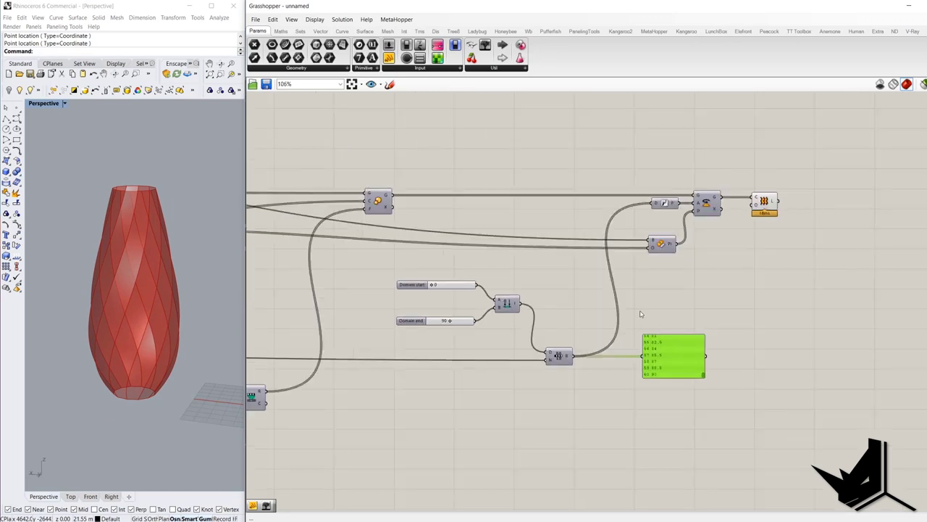
# Step: Check the reference image of the tower in the photo viewer, minimize it, and delete the Loft component
pyautogui.click(753, 521)
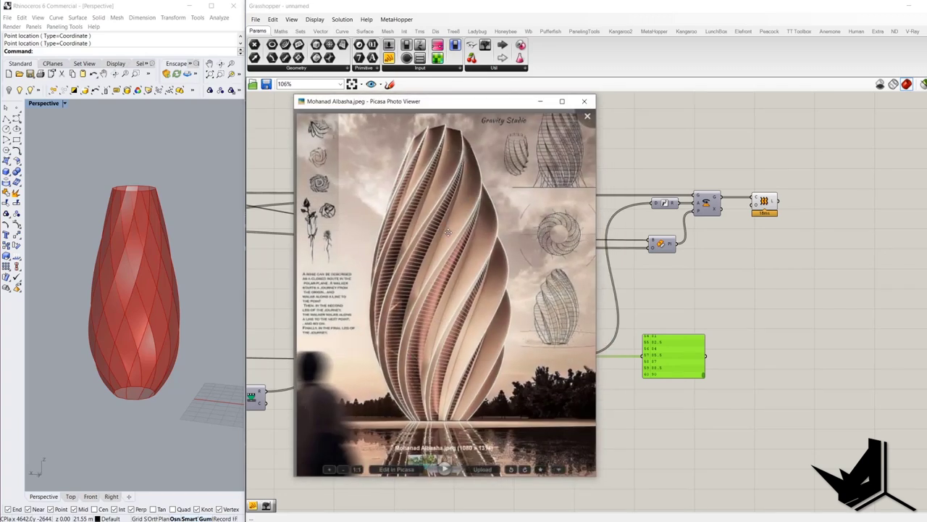
pyautogui.click(538, 102)
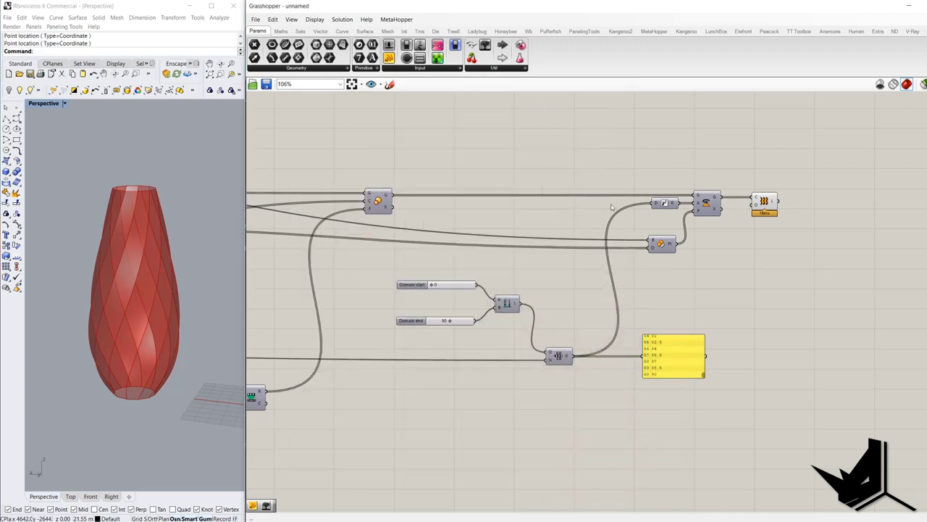
pyautogui.moveTo(785, 230); pyautogui.dragTo(747, 174)
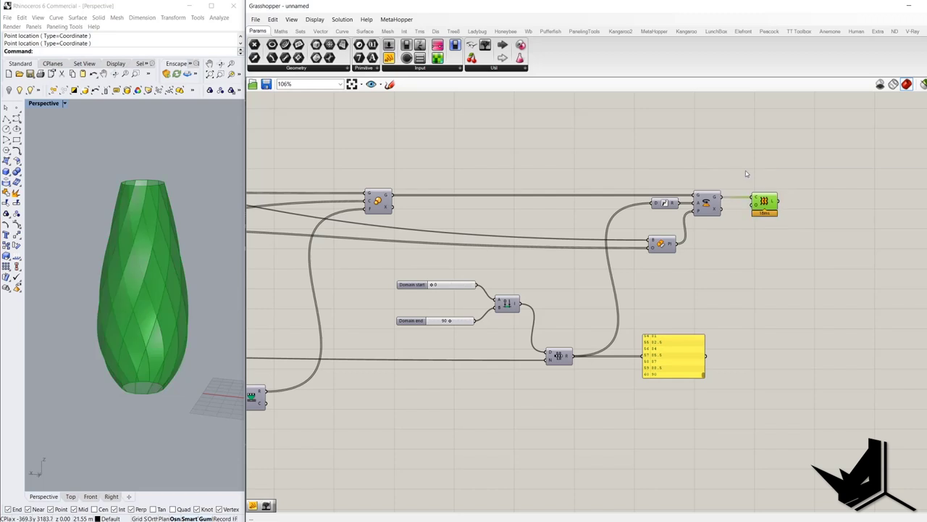
pyautogui.press('Delete')
# Step: Turn the Rotate component's preview back on to show the rotated polygons
pyautogui.click(707, 207)
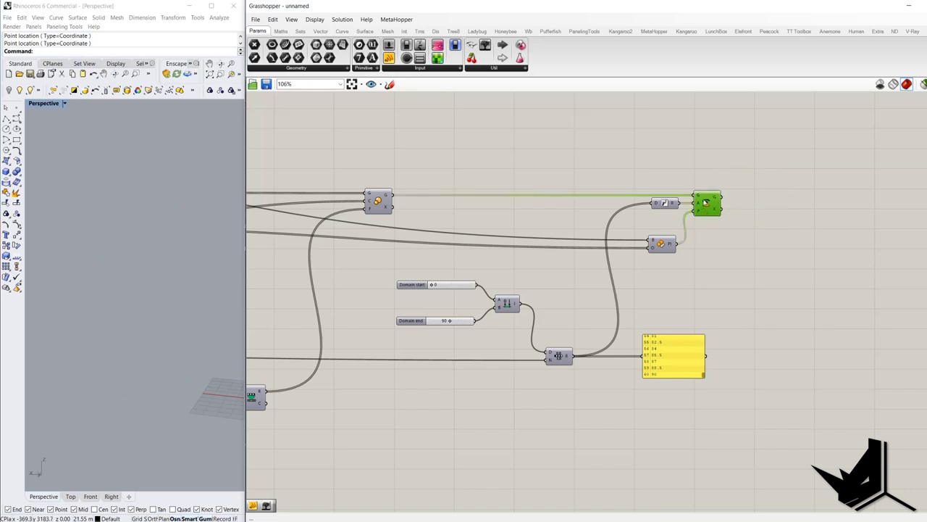
pyautogui.moveTo(759, 155); pyautogui.dragTo(712, 158, button='right')
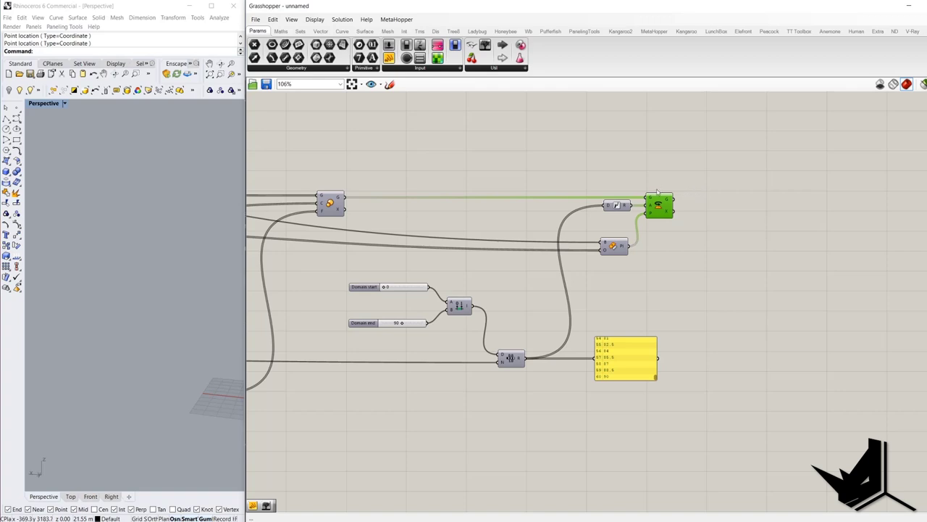
pyautogui.moveTo(657, 166); pyautogui.dragTo(658, 165, button='right')
pyautogui.rightClick(670, 151)
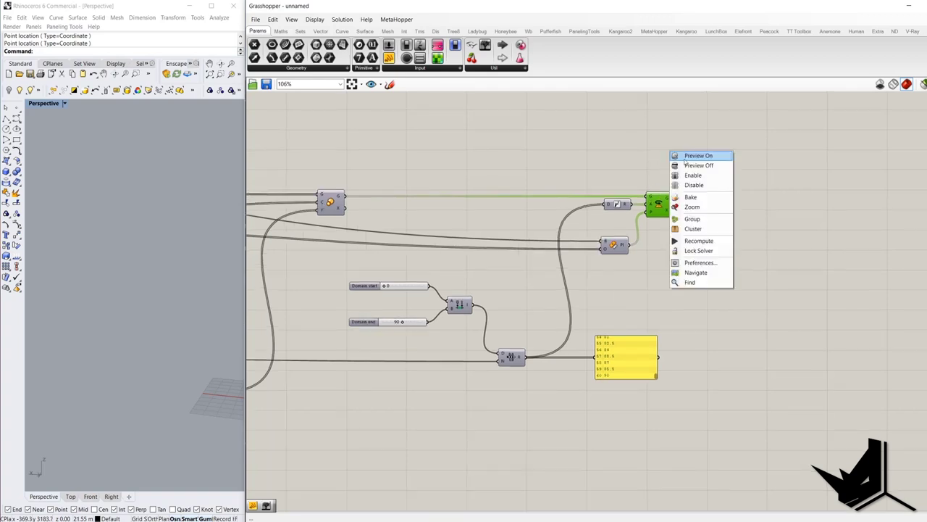
pyautogui.click(685, 157)
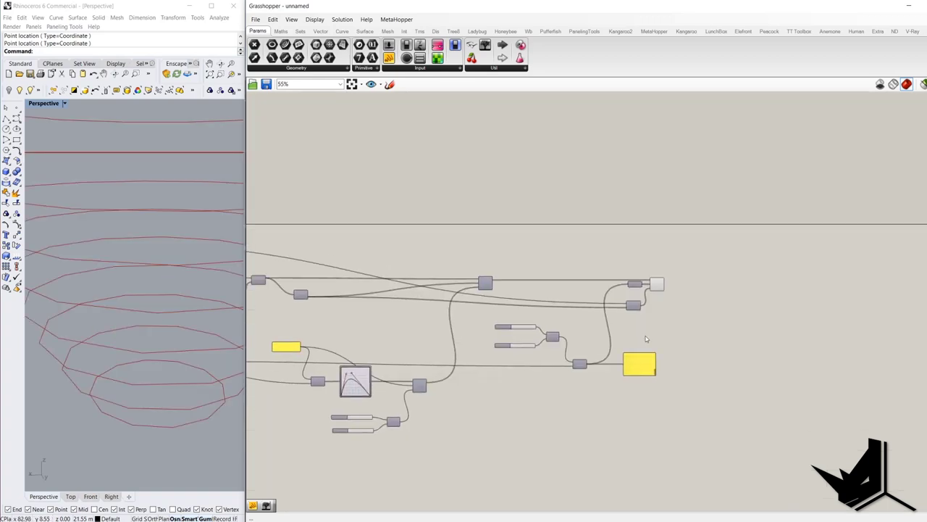
pyautogui.scroll(4, 673, 297)
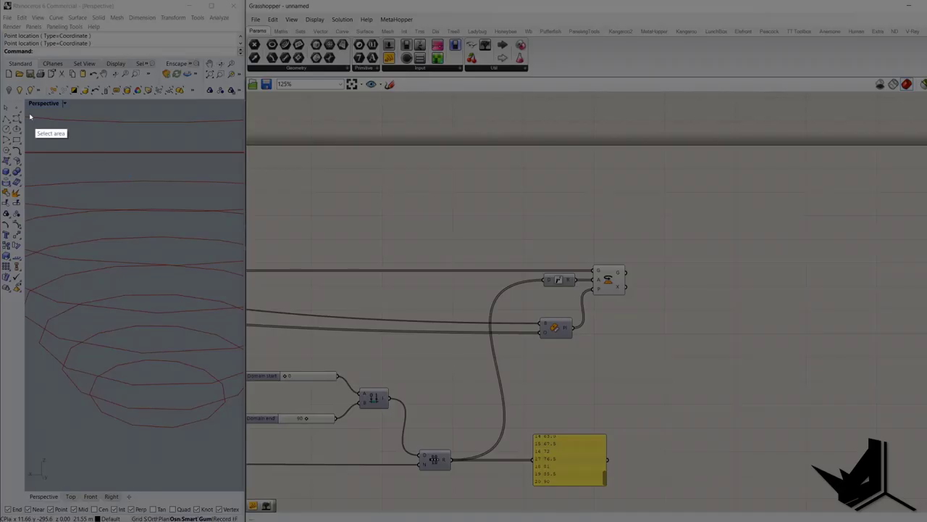
pyautogui.moveTo(27, 98); pyautogui.dragTo(237, 500)
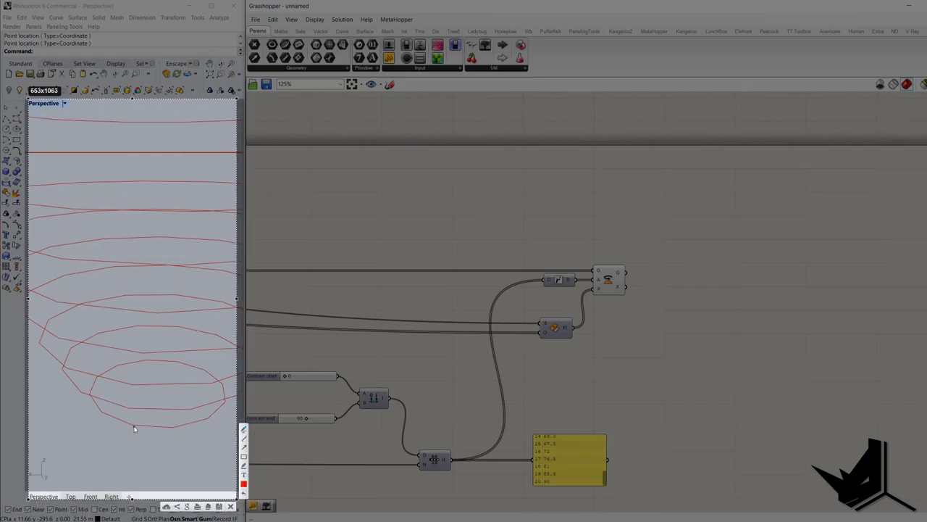
pyautogui.moveTo(133, 426)
pyautogui.mouseDown()
pyautogui.moveTo(174, 430)
pyautogui.moveTo(222, 413)
pyautogui.moveTo(224, 382)
pyautogui.moveTo(147, 360)
pyautogui.moveTo(99, 375)
pyautogui.moveTo(95, 396)
pyautogui.mouseUp()
pyautogui.moveTo(133, 426)
pyautogui.mouseDown()
pyautogui.moveTo(183, 430)
pyautogui.moveTo(213, 417)
pyautogui.mouseUp()
pyautogui.moveTo(107, 414); pyautogui.dragTo(132, 431)
pyautogui.moveTo(135, 427)
pyautogui.mouseDown()
pyautogui.moveTo(168, 429)
pyautogui.moveTo(135, 427)
pyautogui.moveTo(119, 452)
pyautogui.moveTo(134, 426)
pyautogui.mouseUp()
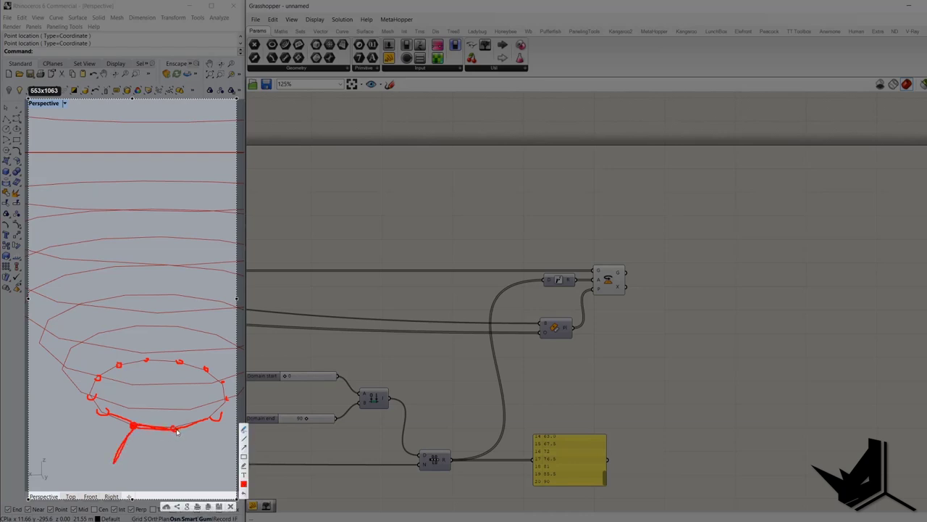
pyautogui.click(173, 429)
pyautogui.moveTo(174, 430); pyautogui.dragTo(187, 458)
pyautogui.moveTo(105, 413); pyautogui.dragTo(103, 412)
pyautogui.moveTo(101, 412); pyautogui.dragTo(67, 429)
pyautogui.moveTo(129, 408)
pyautogui.mouseDown()
pyautogui.moveTo(122, 437)
pyautogui.moveTo(126, 426)
pyautogui.mouseUp()
pyautogui.moveTo(131, 381); pyautogui.dragTo(137, 420)
pyautogui.moveTo(146, 358); pyautogui.dragTo(160, 386)
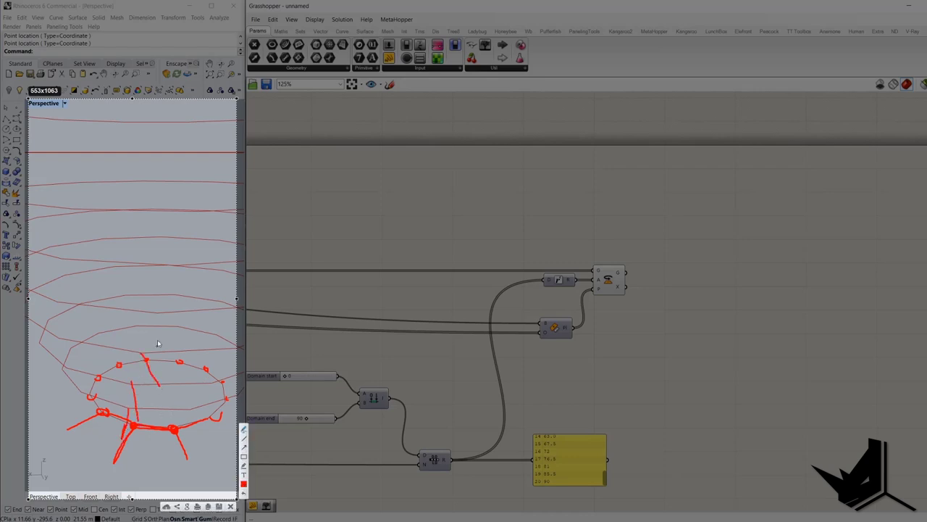
pyautogui.moveTo(160, 313); pyautogui.dragTo(188, 345)
pyautogui.moveTo(172, 264); pyautogui.dragTo(205, 297)
pyautogui.moveTo(135, 431)
pyautogui.mouseDown()
pyautogui.moveTo(144, 362)
pyautogui.moveTo(183, 275)
pyautogui.mouseUp()
pyautogui.moveTo(125, 439); pyautogui.dragTo(225, 251)
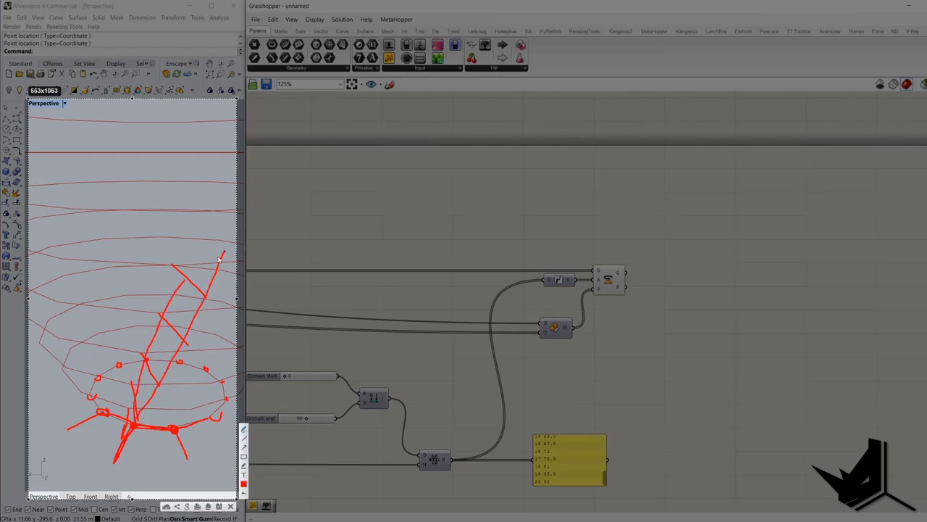
pyautogui.moveTo(166, 307); pyautogui.dragTo(212, 170)
pyautogui.moveTo(211, 269); pyautogui.dragTo(248, 200)
pyautogui.press('Escape')
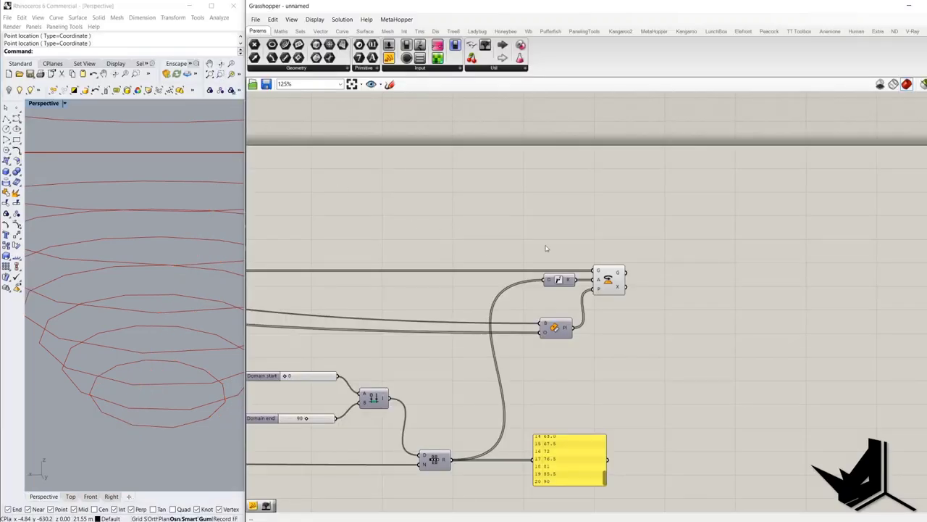
# Step: Add a Line SDL component in the free canvas area beyond the Rotate component
pyautogui.doubleClick(733, 289)
pyautogui.write('sdl')
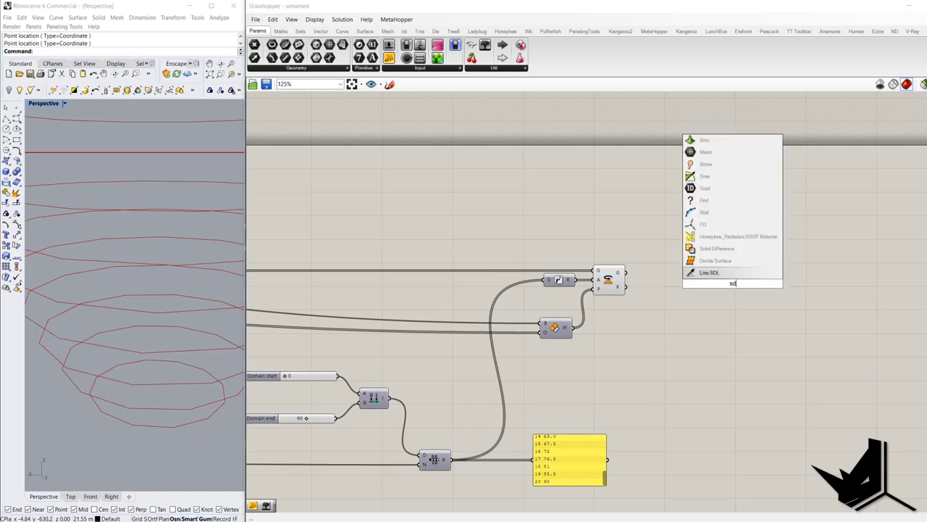
pyautogui.click(724, 274)
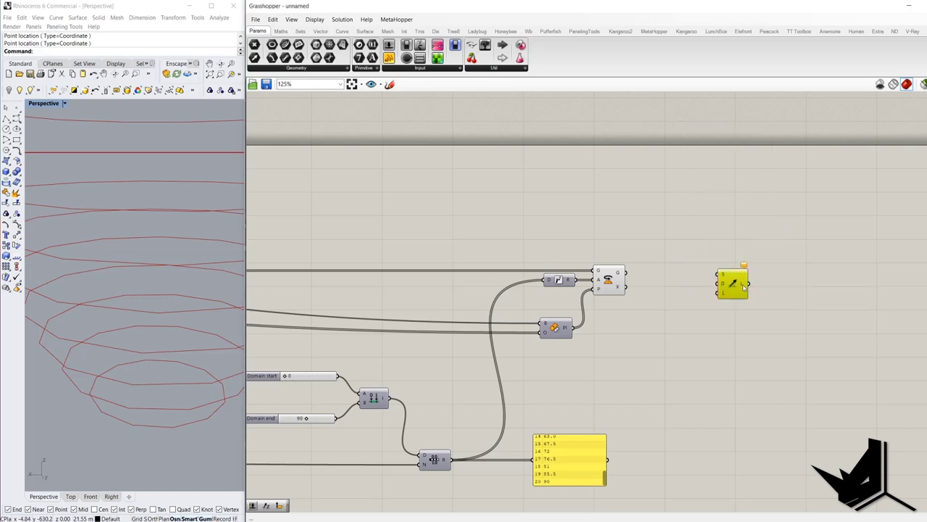
pyautogui.doubleClick(724, 267)
pyautogui.moveTo(750, 329); pyautogui.dragTo(792, 359)
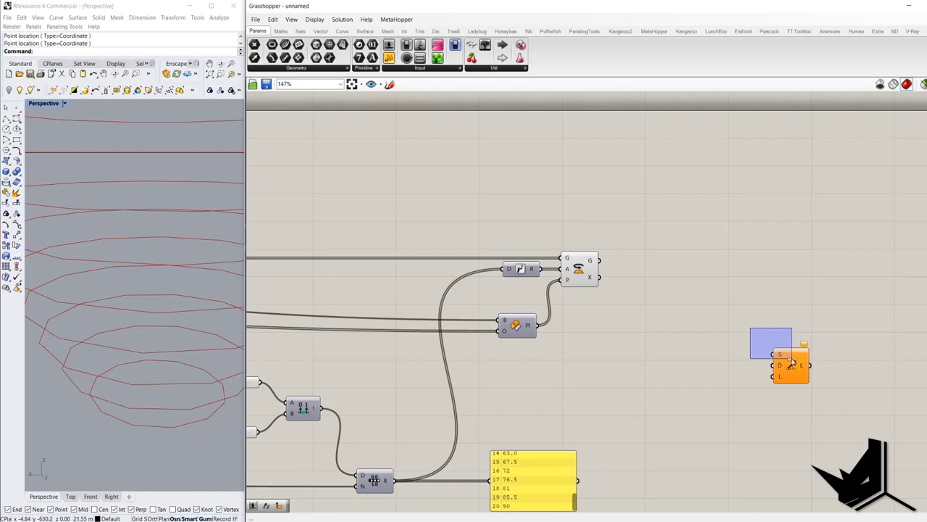
pyautogui.moveTo(762, 337); pyautogui.dragTo(788, 359)
# Step: Add an Explode component between Rotate and Line SDL and feed Rotate's geometry output into its curve input
pyautogui.doubleClick(741, 322)
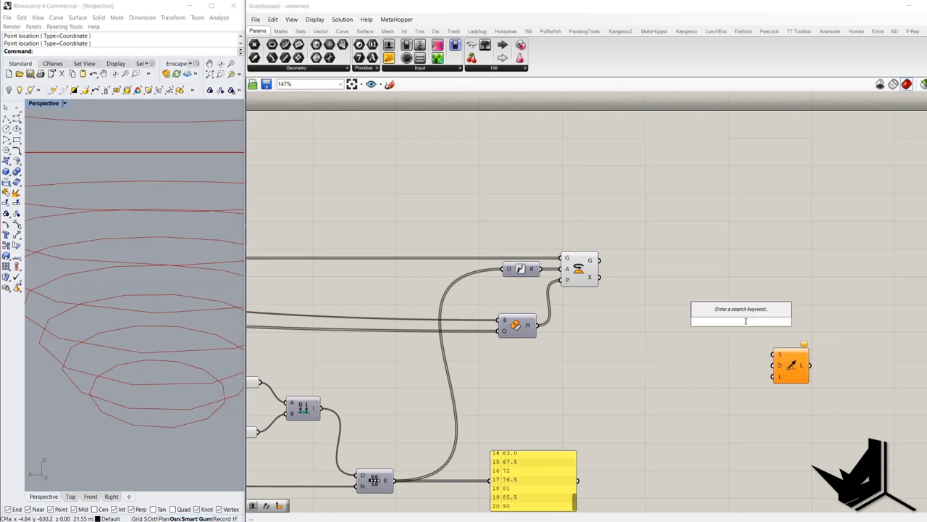
pyautogui.write('exp')
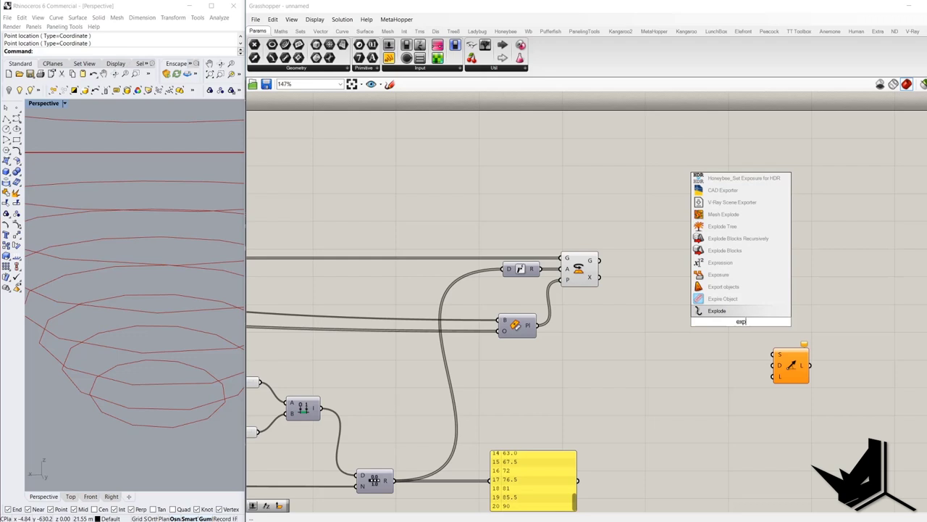
pyautogui.click(717, 311)
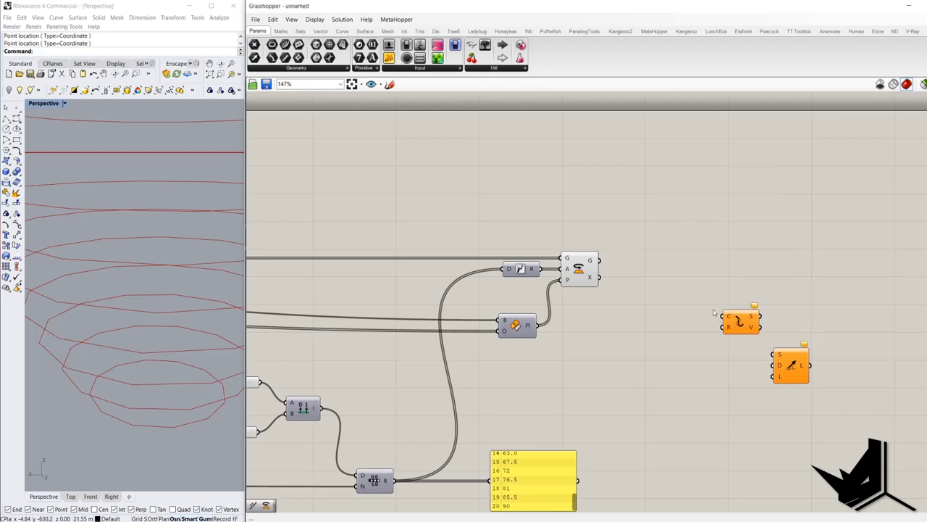
pyautogui.moveTo(600, 260); pyautogui.dragTo(695, 331)
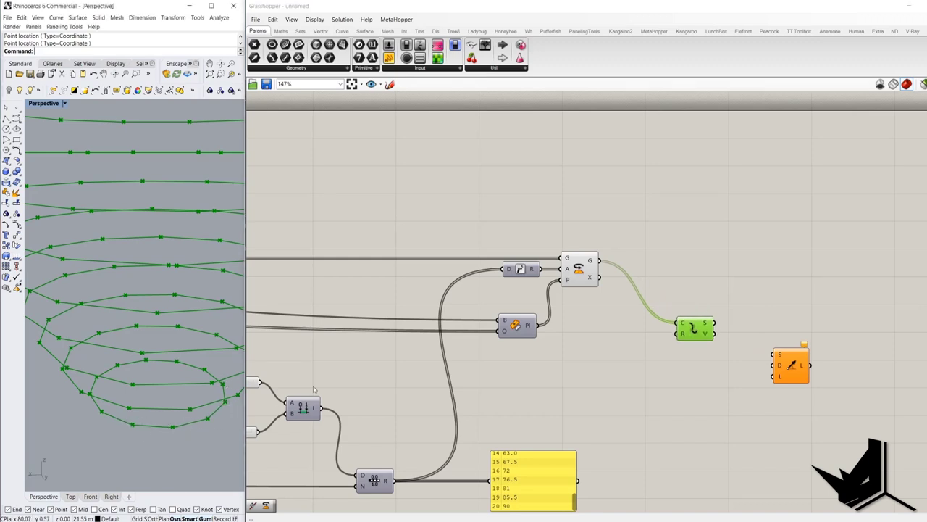
# Step: Connect Explode's vertices output to Line SDL's start input and line the two components up
pyautogui.rightClick(794, 294)
pyautogui.click(715, 304)
pyautogui.moveTo(715, 323); pyautogui.dragTo(826, 332)
pyautogui.moveTo(714, 334); pyautogui.dragTo(804, 324)
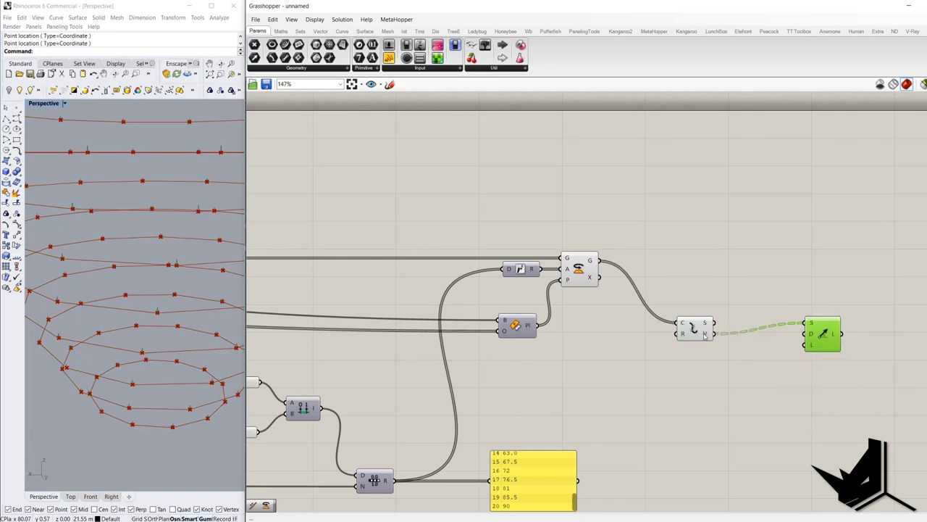
pyautogui.moveTo(701, 336)
pyautogui.mouseDown()
pyautogui.moveTo(717, 325)
pyautogui.moveTo(708, 328)
pyautogui.mouseUp()
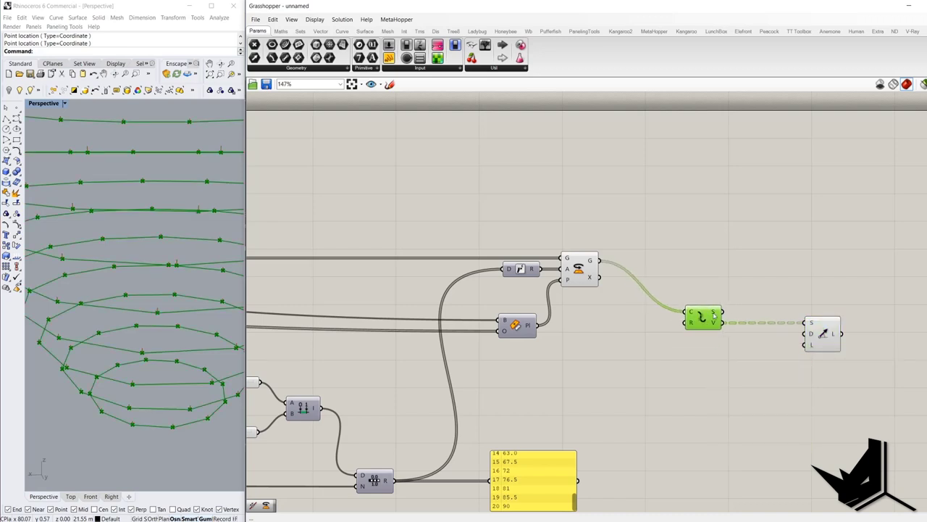
# Step: Add a Perp Frame component above Line SDL and connect Explode's segments output to its curve input
pyautogui.moveTo(714, 315)
pyautogui.moveTo(714, 287); pyautogui.dragTo(592, 257, button='right')
pyautogui.click(694, 306)
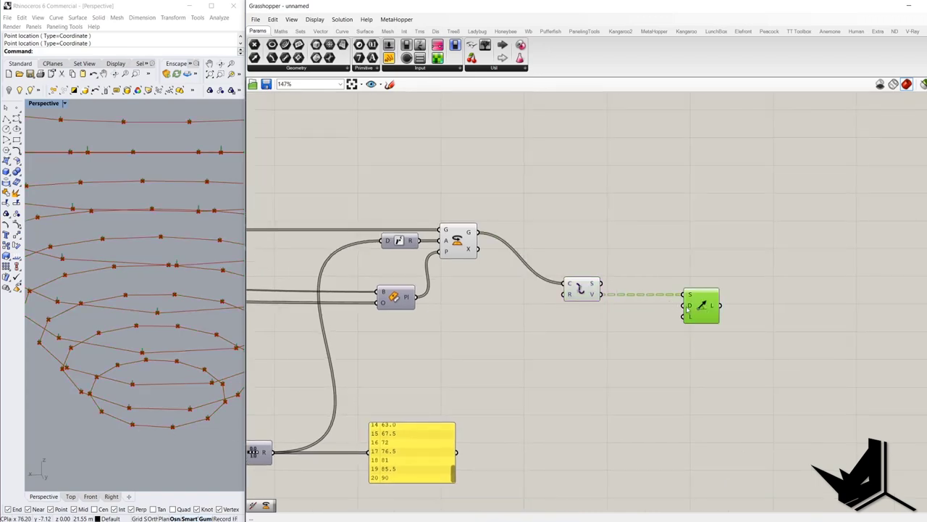
pyautogui.doubleClick(596, 343)
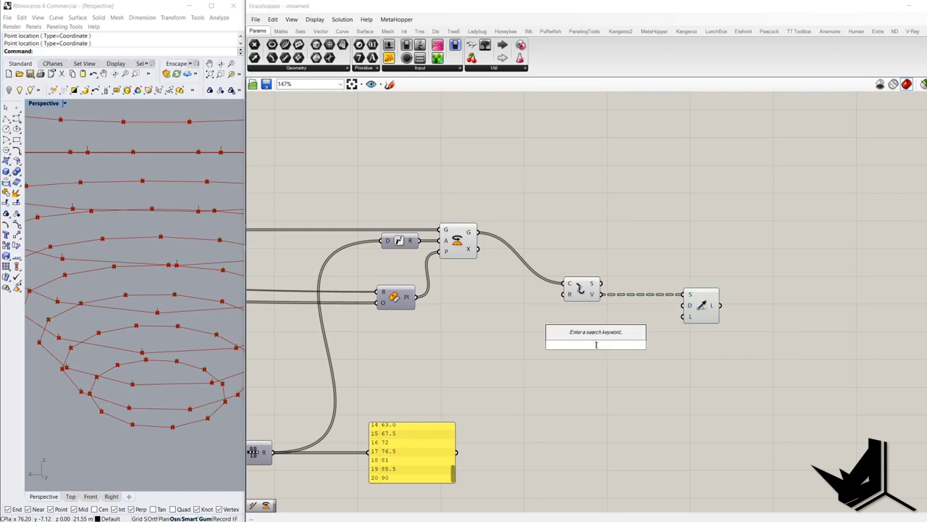
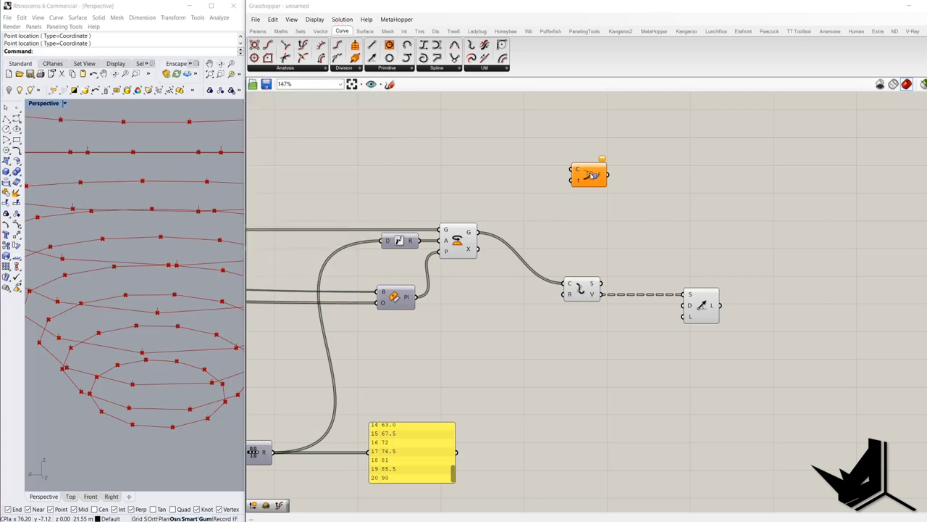
pyautogui.moveTo(588, 176); pyautogui.dragTo(657, 181)
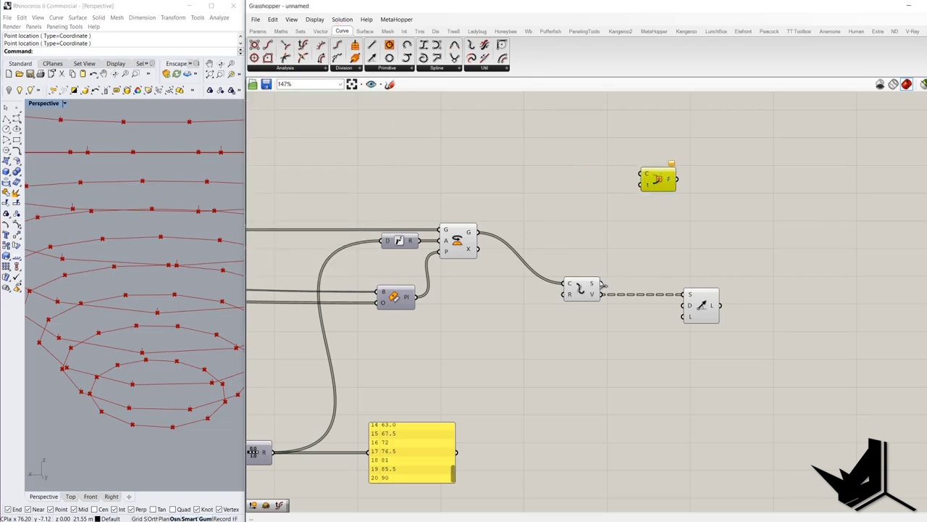
pyautogui.moveTo(600, 283); pyautogui.dragTo(735, 162)
pyautogui.scroll(3, 645, 177)
pyautogui.moveTo(735, 168); pyautogui.dragTo(703, 240, button='right')
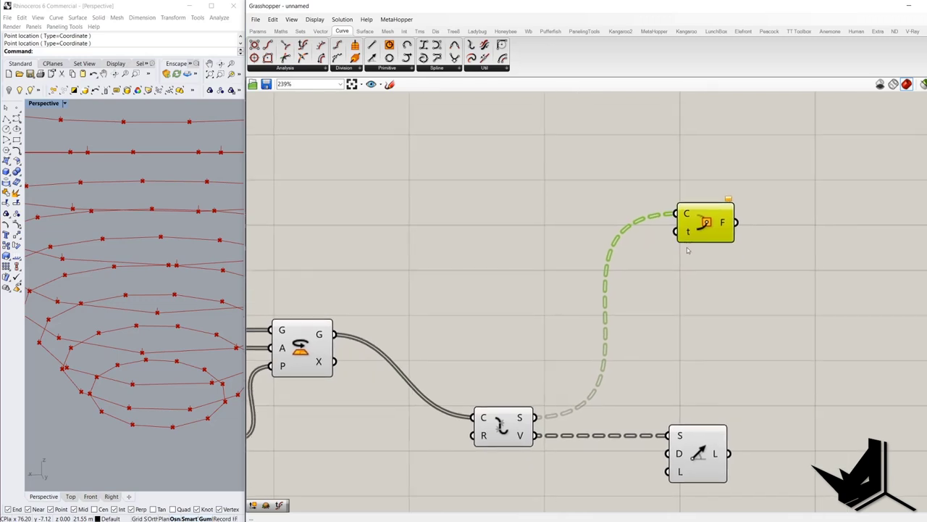
# Step: Connect a new slider from 0 to 1.00, set to 0.00, to Perp Frame's t input and reparameterize its curve input
pyautogui.doubleClick(588, 221)
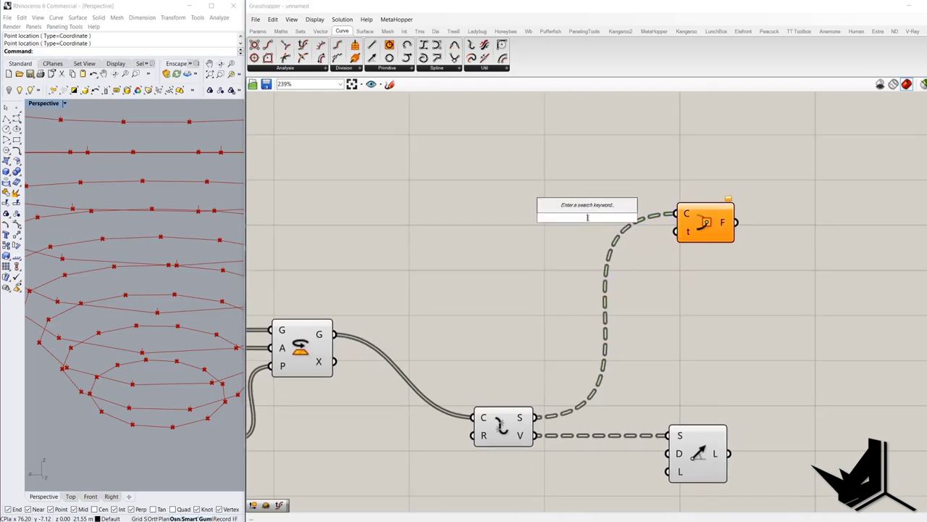
pyautogui.write('0<1.00')
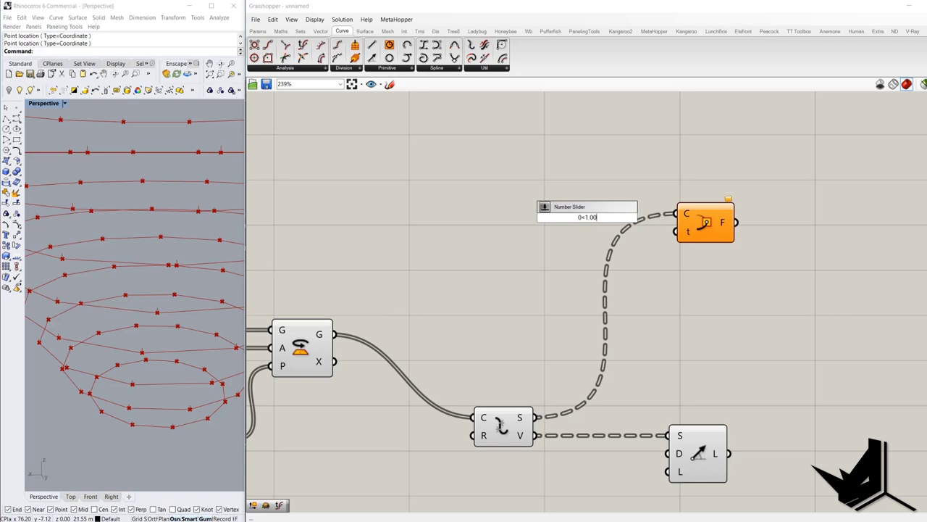
pyautogui.press('Return')
pyautogui.moveTo(664, 217); pyautogui.dragTo(608, 236)
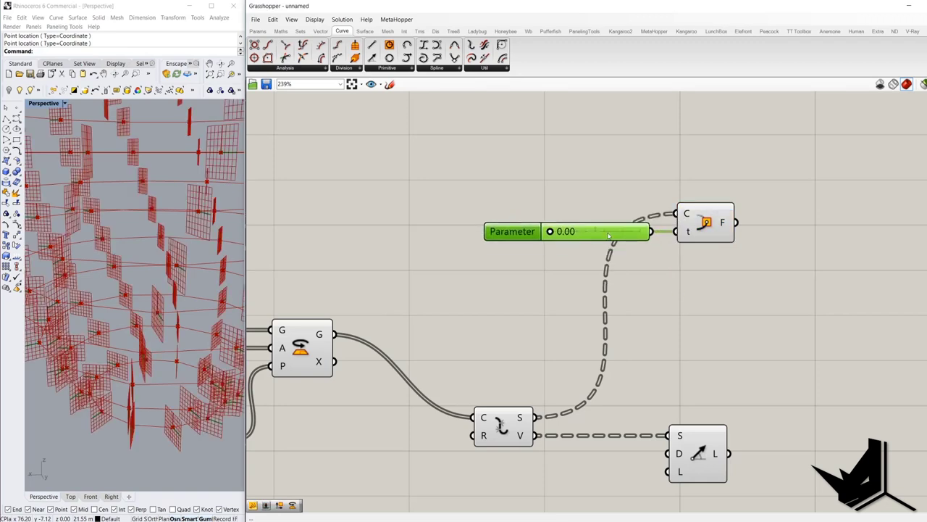
pyautogui.rightClick(686, 216)
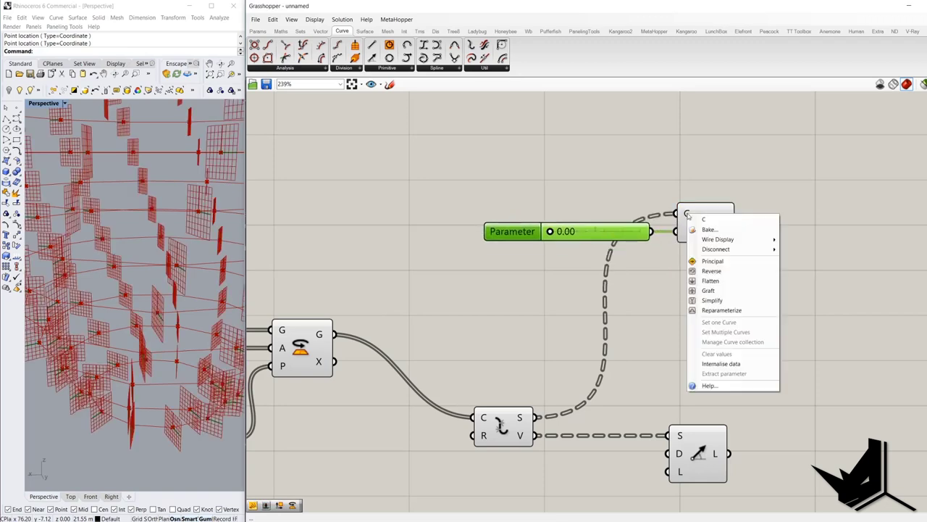
pyautogui.click(697, 310)
pyautogui.moveTo(550, 231)
pyautogui.mouseDown()
pyautogui.moveTo(634, 239)
pyautogui.moveTo(547, 241)
pyautogui.mouseUp()
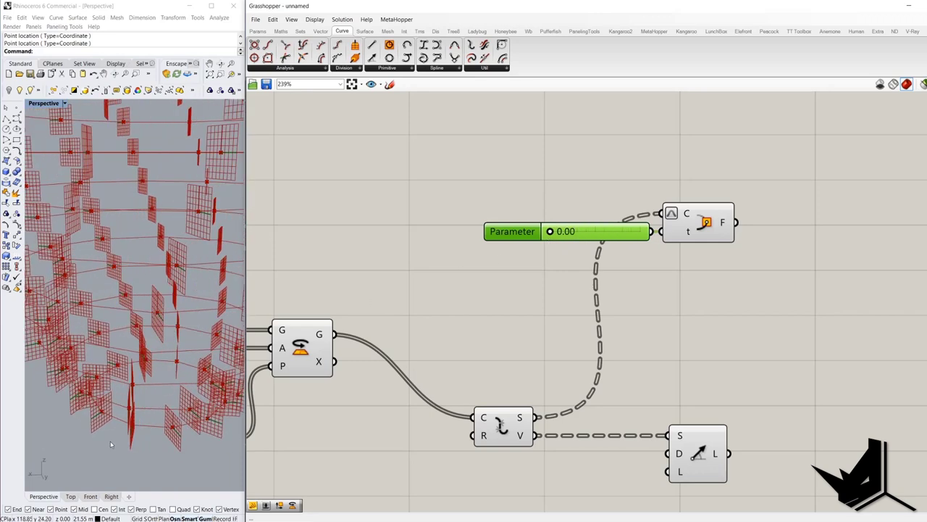
# Step: Inspect the frames at the polygon vertices, add a Deconstruct Plane component and connect Perp Frame's output to its plane input
pyautogui.scroll(5, 114, 442)
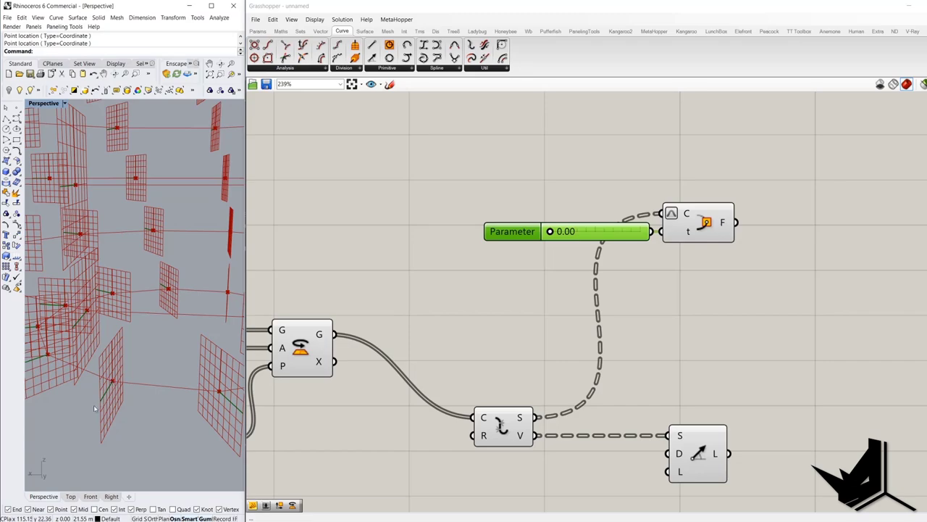
pyautogui.scroll(-3, 103, 395)
pyautogui.moveTo(104, 395); pyautogui.dragTo(192, 417, button='right')
pyautogui.scroll(3, 158, 385)
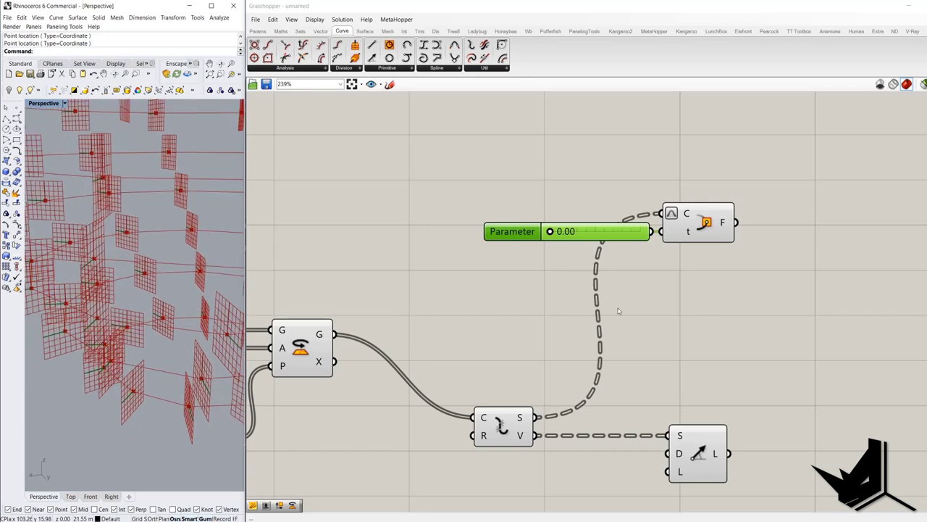
pyautogui.moveTo(778, 287); pyautogui.dragTo(641, 275, button='right')
pyautogui.doubleClick(703, 237)
pyautogui.write('dec')
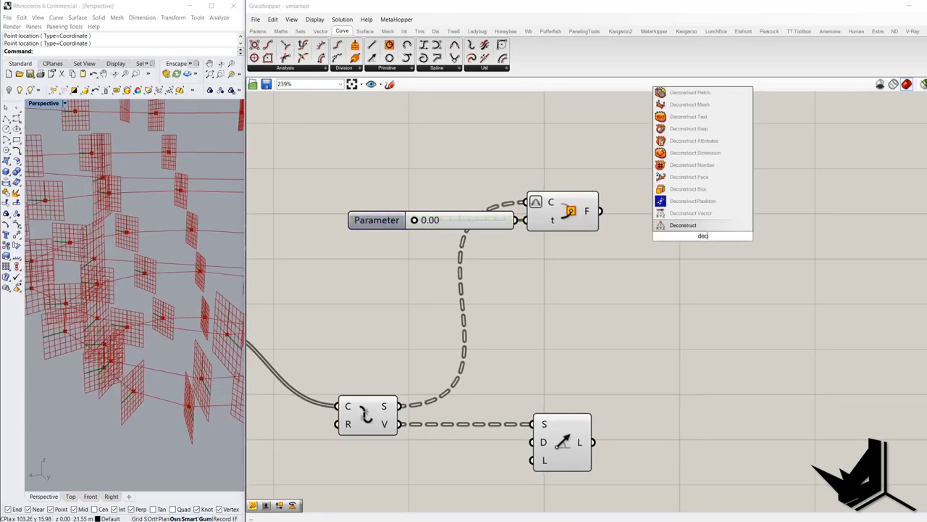
pyautogui.write('o')
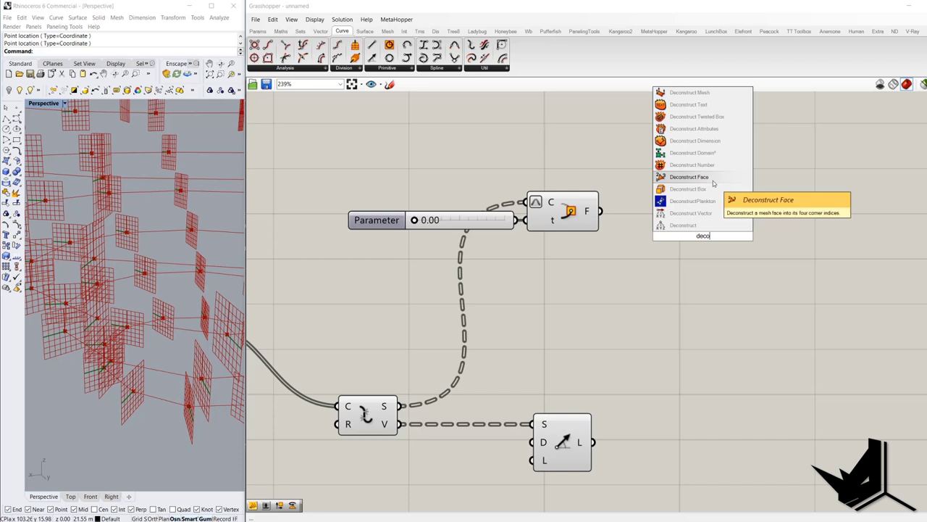
pyautogui.hotkey('ctrl', 'a')
pyautogui.write('plane de')
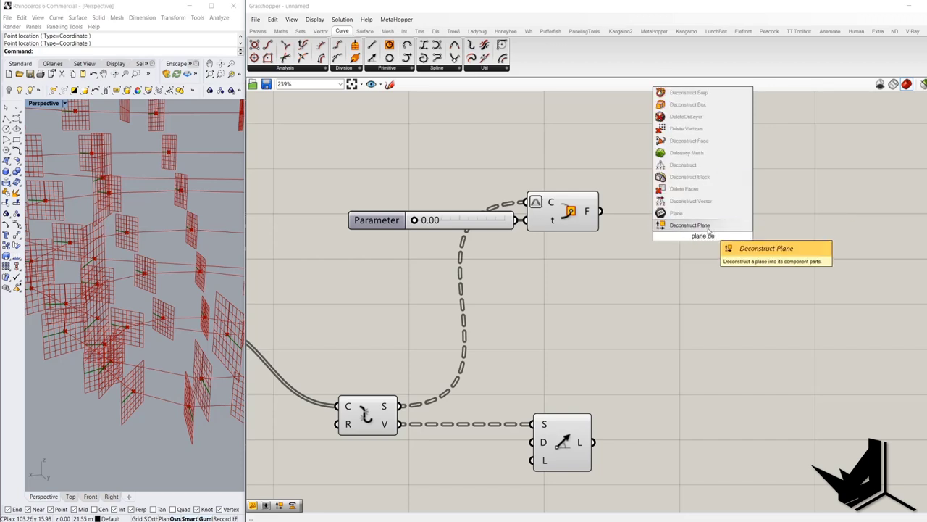
pyautogui.press('Return')
pyautogui.moveTo(671, 235); pyautogui.dragTo(601, 211)
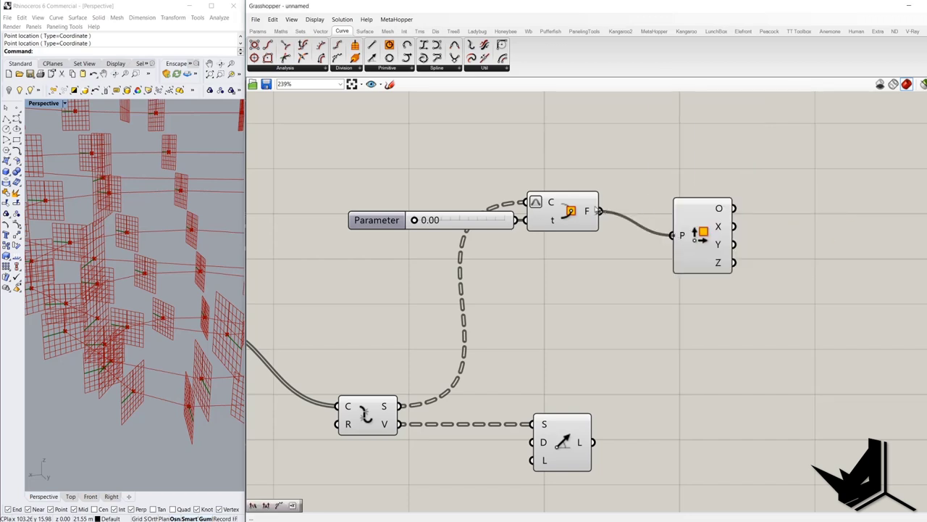
# Step: Connect Deconstruct Plane's Y output to Line SDL's direction input and turn off the preview of the slider, Perp Frame and Deconstruct Plane group
pyautogui.moveTo(679, 226); pyautogui.dragTo(794, 374)
pyautogui.scroll(-2, 650, 201)
pyautogui.moveTo(693, 296); pyautogui.dragTo(438, 164)
pyautogui.rightClick(470, 147)
pyautogui.click(486, 171)
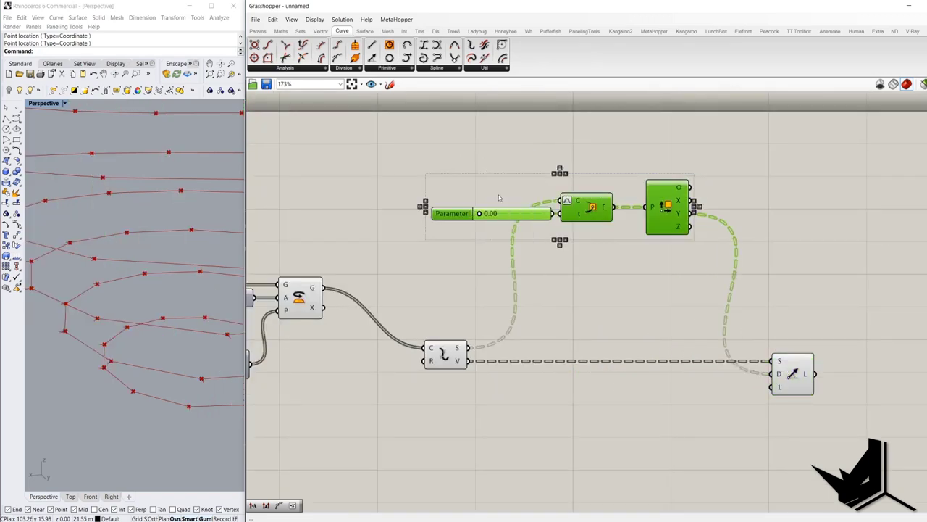
# Step: Add a slider from 0 to 10.0, connect it to Line SDL's length input and set it to 10.0
pyautogui.doubleClick(621, 401)
pyautogui.write('0<')
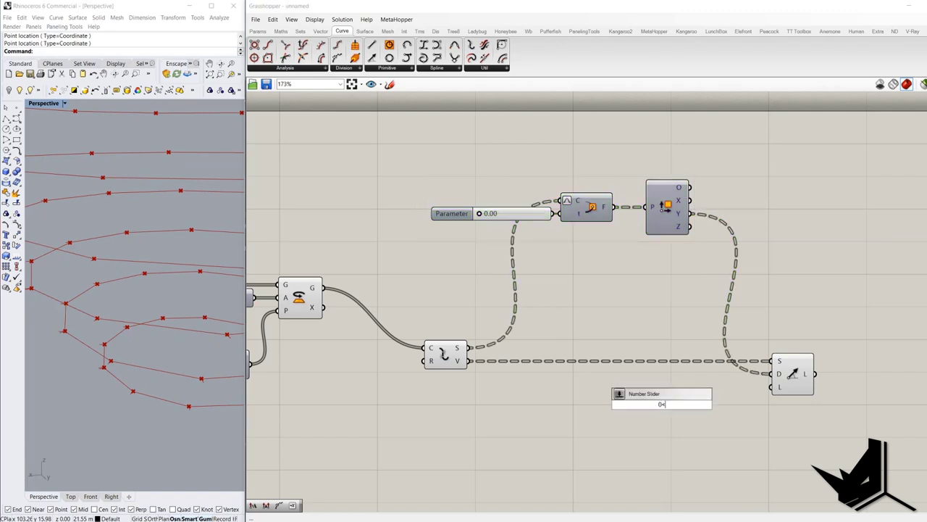
pyautogui.write('10.0')
pyautogui.press('Return')
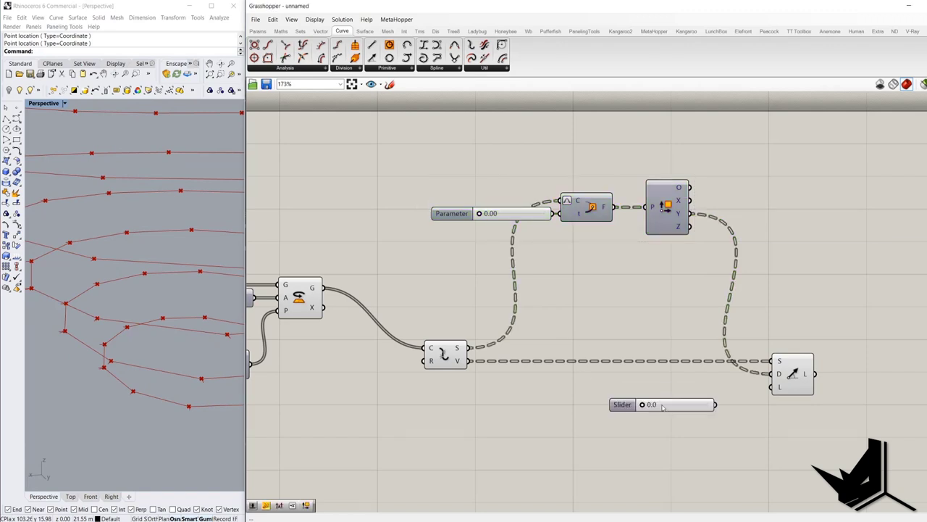
pyautogui.moveTo(716, 405); pyautogui.dragTo(770, 386)
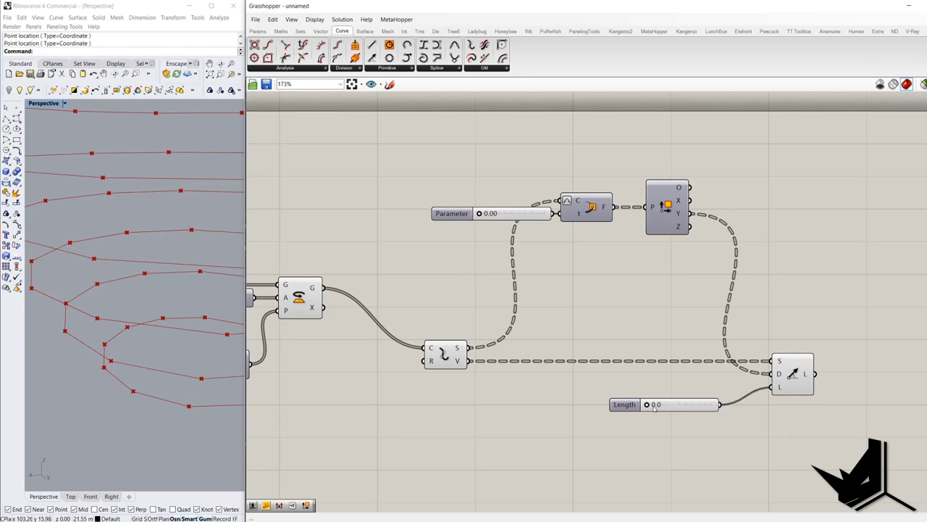
pyautogui.moveTo(648, 406); pyautogui.dragTo(712, 404)
pyautogui.scroll(-5, 161, 397)
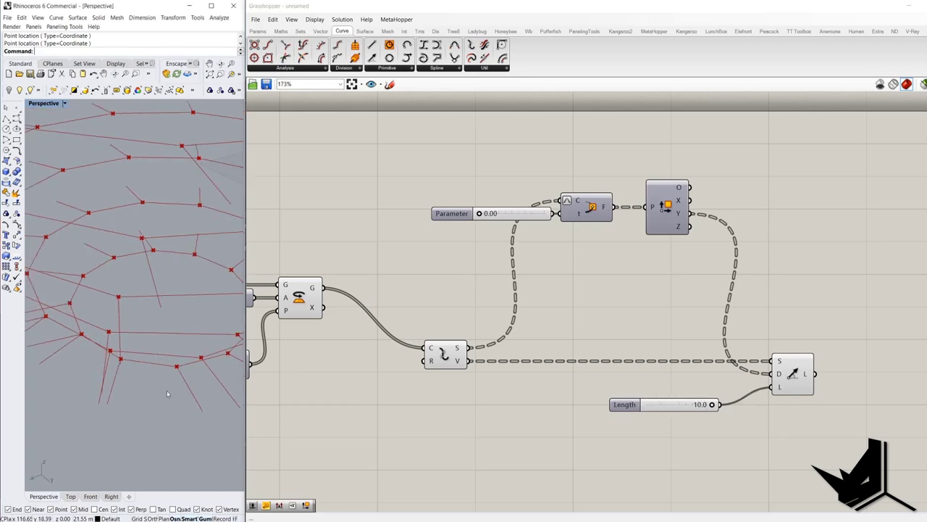
pyautogui.scroll(5, 194, 409)
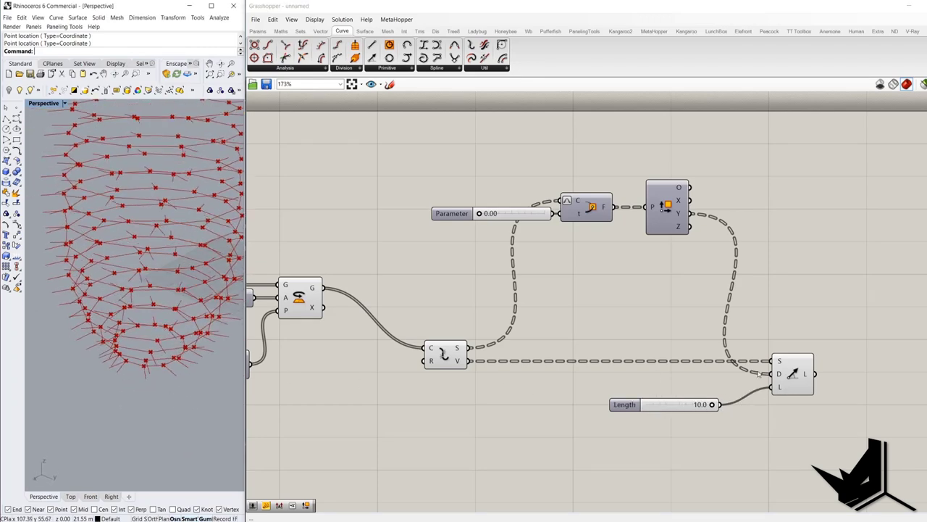
# Step: Add a Loft component and connect Line SDL's line output to its curves input
pyautogui.doubleClick(878, 343)
pyautogui.write('loft')
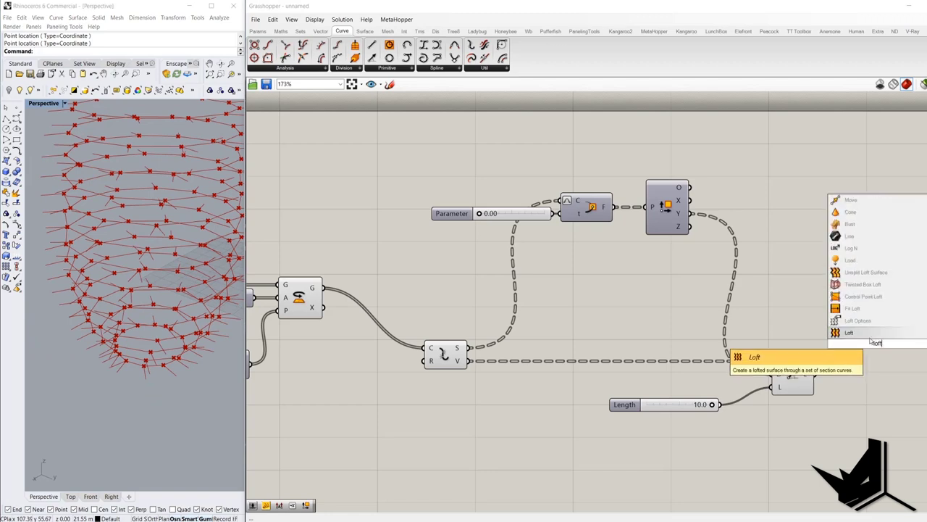
pyautogui.click(859, 333)
pyautogui.moveTo(859, 349); pyautogui.dragTo(814, 373)
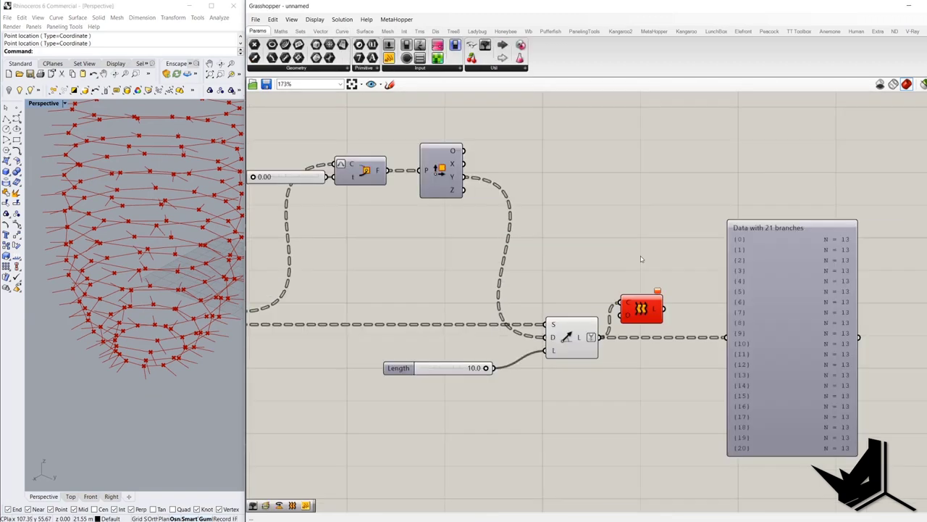
# Step: Insert a Flip Matrix component between Line SDL and Loft so the lines are lofted vertically from level to level
pyautogui.doubleClick(640, 255)
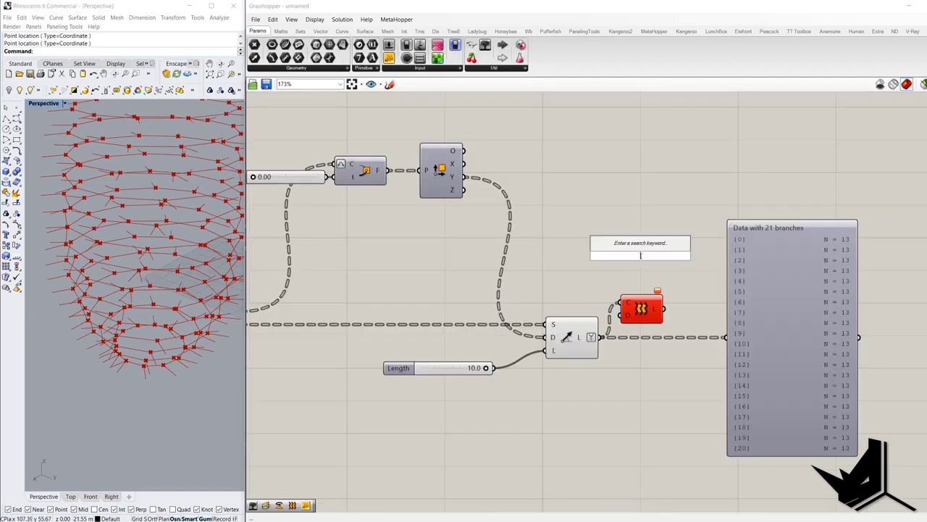
pyautogui.write('flip')
pyautogui.click(634, 220)
pyautogui.moveTo(618, 257); pyautogui.dragTo(604, 337)
pyautogui.moveTo(664, 256); pyautogui.dragTo(663, 308)
pyautogui.scroll(-10, 102, 310)
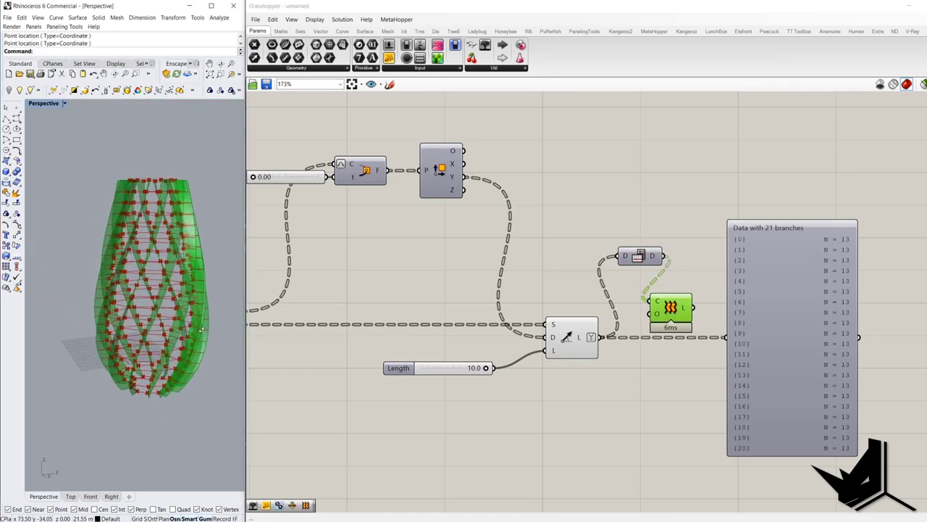
# Step: Examine the lofted fins from several angles around the tower, checking their depth from base to top
pyautogui.moveTo(124, 309); pyautogui.dragTo(139, 340, button='right')
pyautogui.scroll(6, 134, 268)
pyautogui.moveTo(133, 290); pyautogui.dragTo(137, 254, button='right')
pyautogui.scroll(-6, 134, 289)
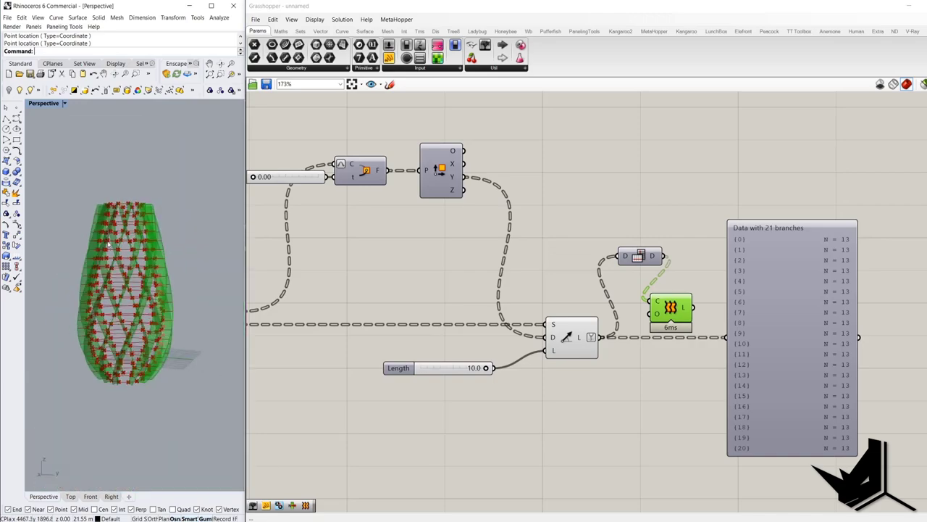
pyautogui.scroll(6, 130, 347)
pyautogui.scroll(-3, 156, 428)
pyautogui.moveTo(114, 428); pyautogui.dragTo(162, 415, button='right')
pyautogui.scroll(3, 94, 412)
pyautogui.scroll(-5, 119, 428)
# Step: Mark the fin depth at the tower's base, middle and top on a temporary screen capture
pyautogui.press('Print')
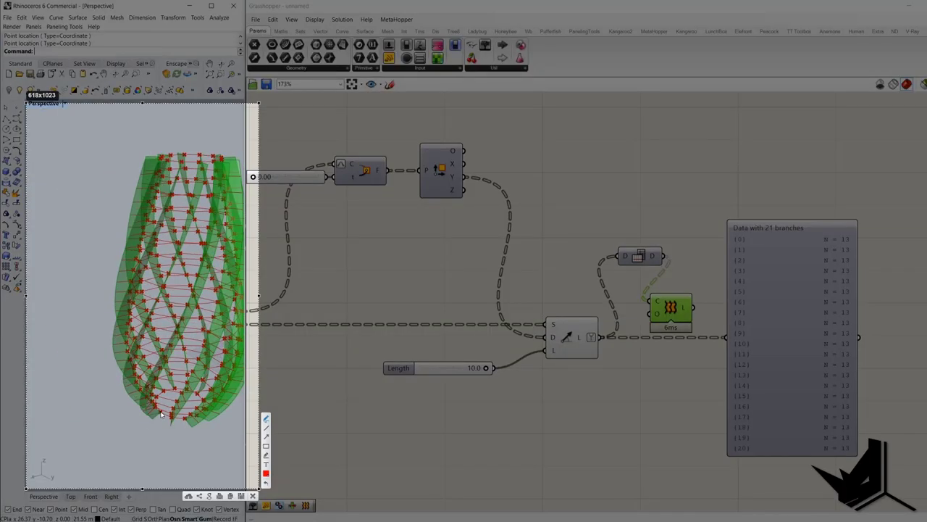
pyautogui.moveTo(161, 414); pyautogui.dragTo(160, 411)
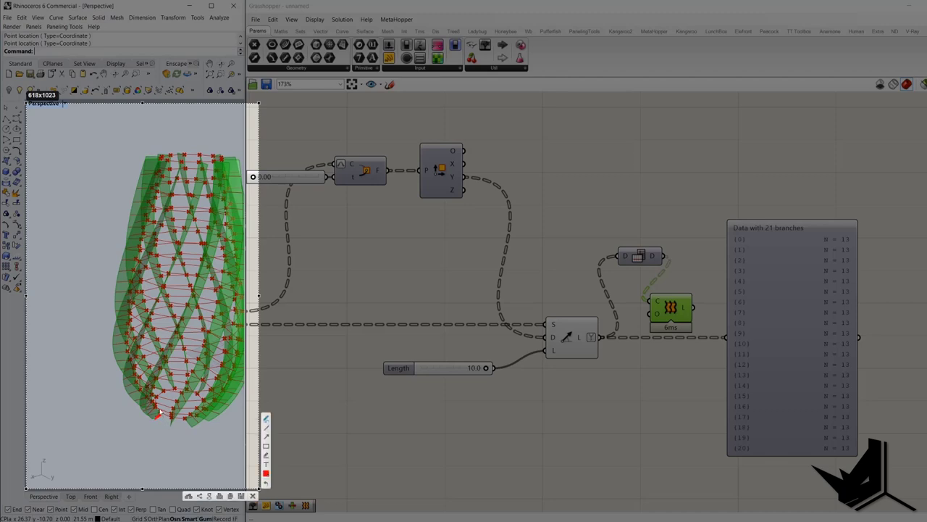
pyautogui.click(181, 341)
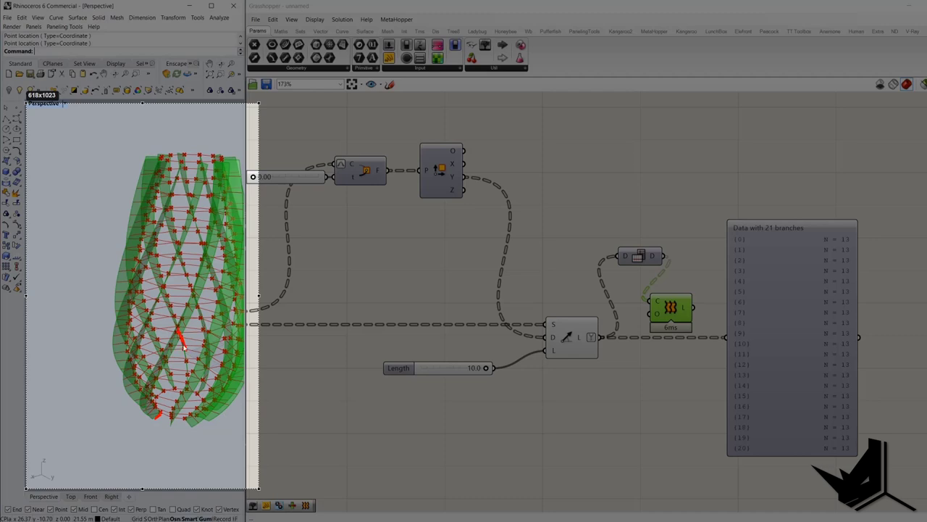
pyautogui.click(180, 333)
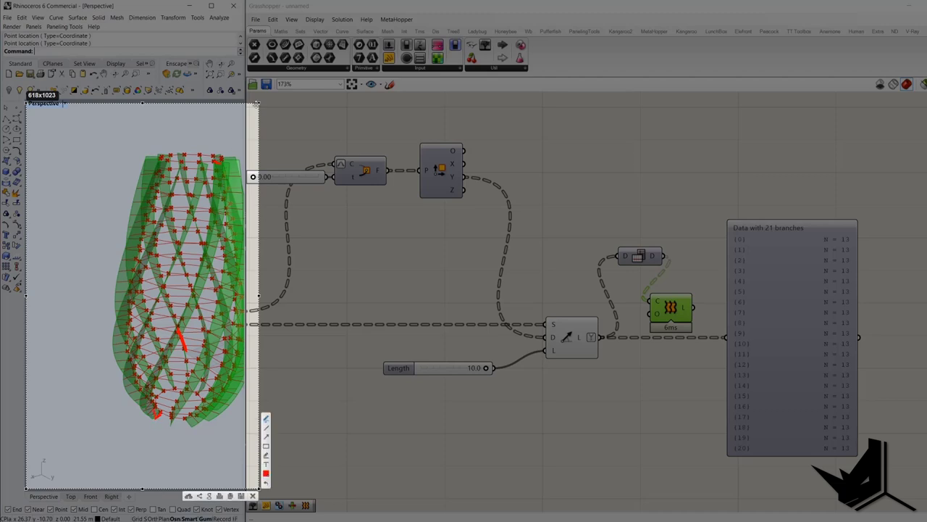
pyautogui.press('Escape')
# Step: Delete the Flip Matrix, Loft and data viewer components after Line SDL
pyautogui.scroll(-2, 501, 287)
pyautogui.moveTo(621, 238); pyautogui.dragTo(607, 298)
pyautogui.press('Delete')
pyautogui.click(703, 325)
pyautogui.press('Delete')
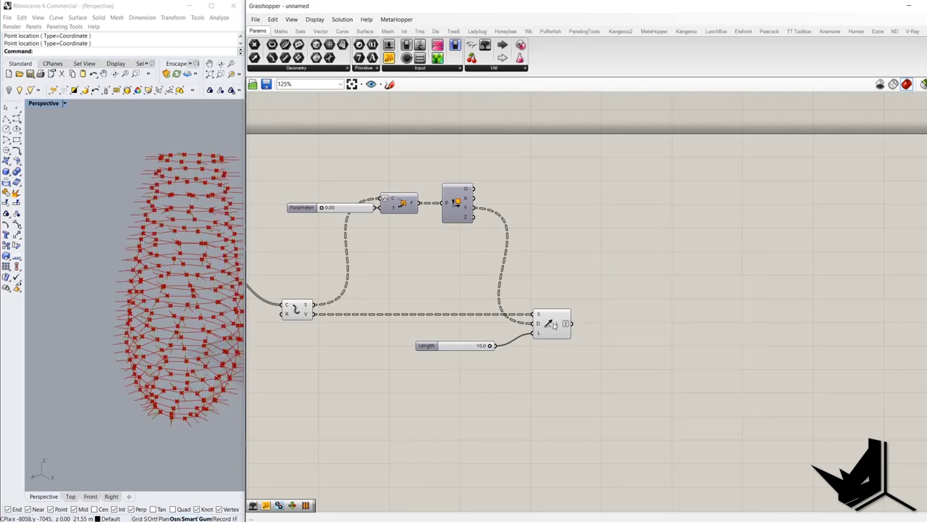
# Step: Delete the Length slider feeding Line SDL
pyautogui.moveTo(566, 323); pyautogui.dragTo(663, 280, button='right')
pyautogui.moveTo(492, 277); pyautogui.dragTo(607, 339)
pyautogui.scroll(2, 467, 284)
pyautogui.moveTo(460, 274); pyautogui.dragTo(621, 341)
pyautogui.scroll(1, 568, 306)
pyautogui.moveTo(443, 265); pyautogui.dragTo(607, 348)
pyautogui.scroll(-4, 600, 346)
pyautogui.click(528, 365)
pyautogui.moveTo(538, 298); pyautogui.dragTo(609, 346)
pyautogui.press('Delete')
pyautogui.scroll(1, 572, 362)
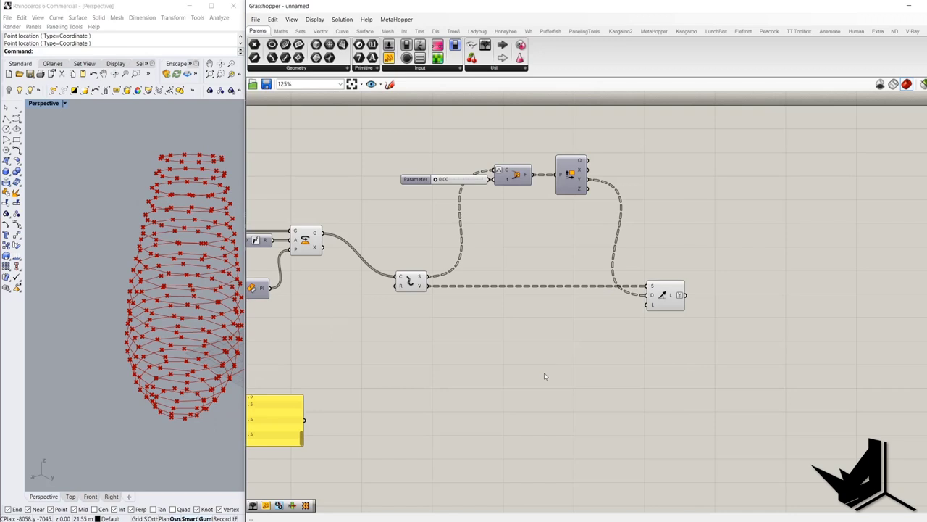
# Step: Add a Graph Mapper component and place it below Line SDL
pyautogui.doubleClick(544, 373)
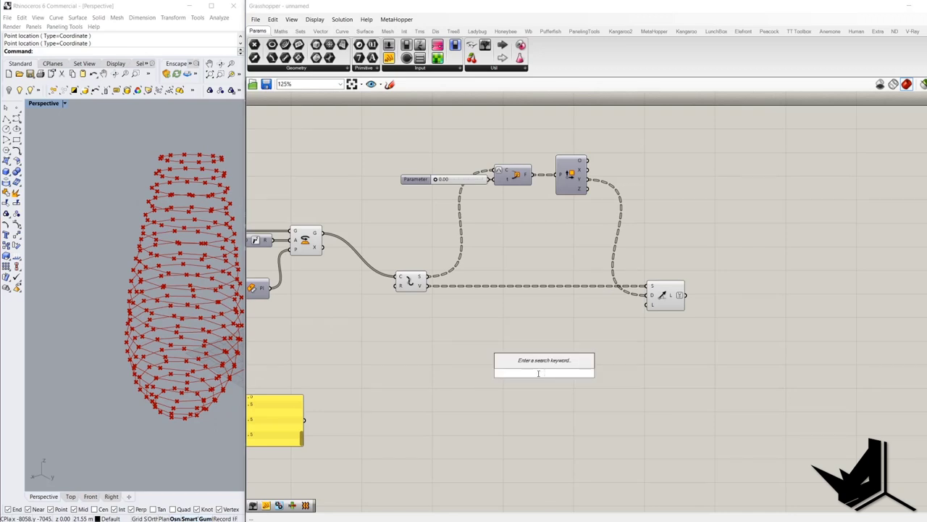
pyautogui.write('grap')
pyautogui.click(527, 350)
pyautogui.moveTo(528, 363); pyautogui.dragTo(584, 293, button='right')
pyautogui.moveTo(608, 310); pyautogui.dragTo(645, 375)
# Step: Create a panel containing "0 to 1" and place it to the left of the Graph Mapper
pyautogui.doubleClick(529, 301)
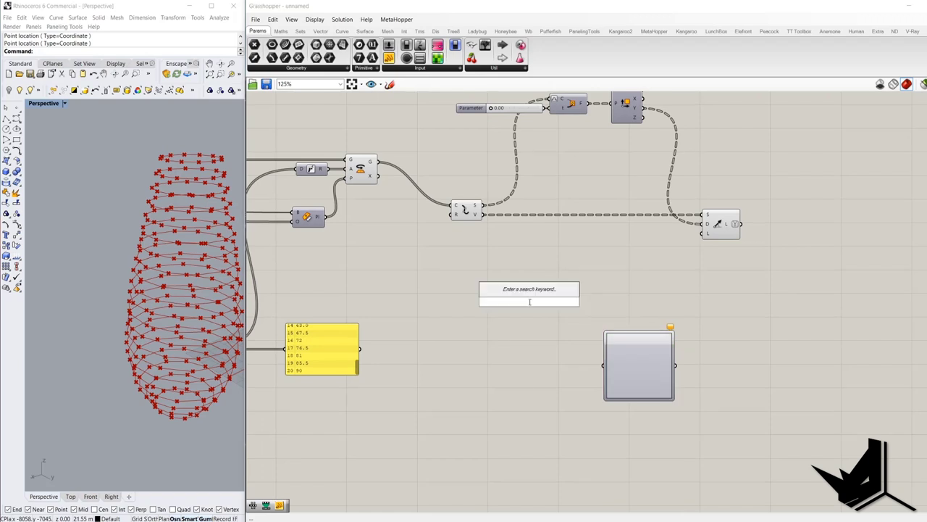
pyautogui.write("''")
pyautogui.press('BackSpace')
pyautogui.press('BackSpace')
pyautogui.write('//')
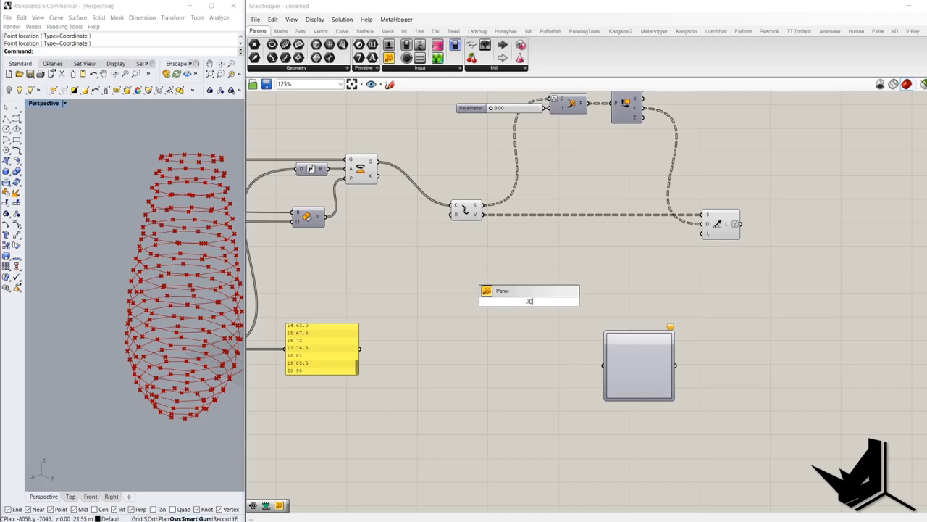
pyautogui.write('0 to 1')
pyautogui.press('Return')
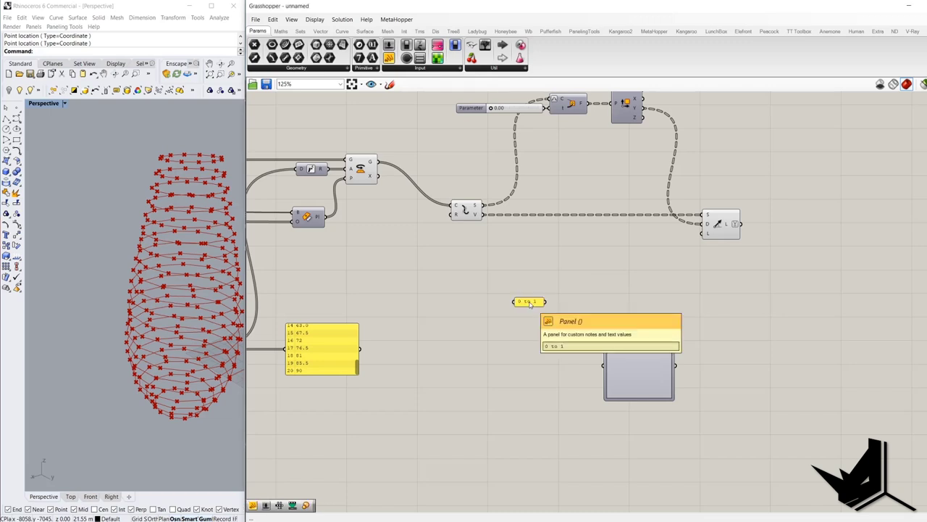
pyautogui.scroll(3, 501, 314)
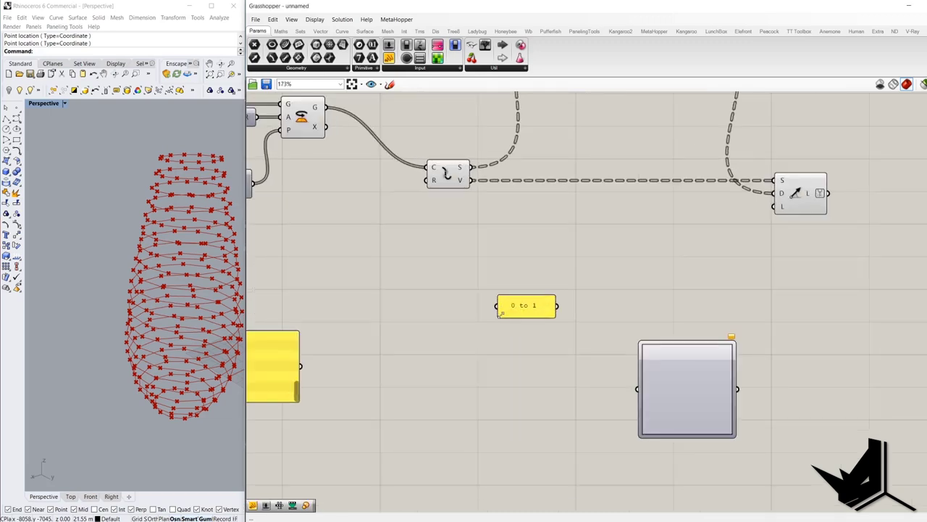
pyautogui.moveTo(505, 310); pyautogui.dragTo(429, 348)
# Step: Add a Range component between the 0 to 1 panel and the Graph Mapper
pyautogui.doubleClick(562, 400)
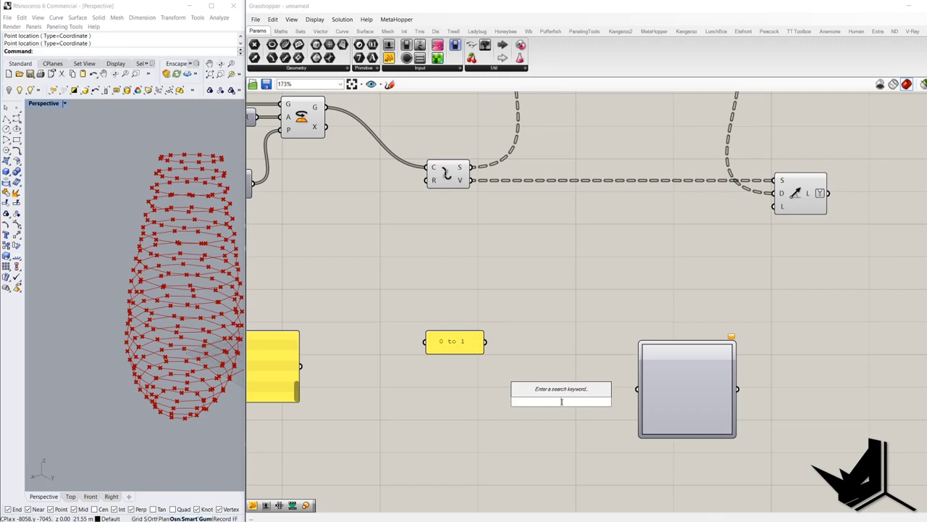
pyautogui.write('range')
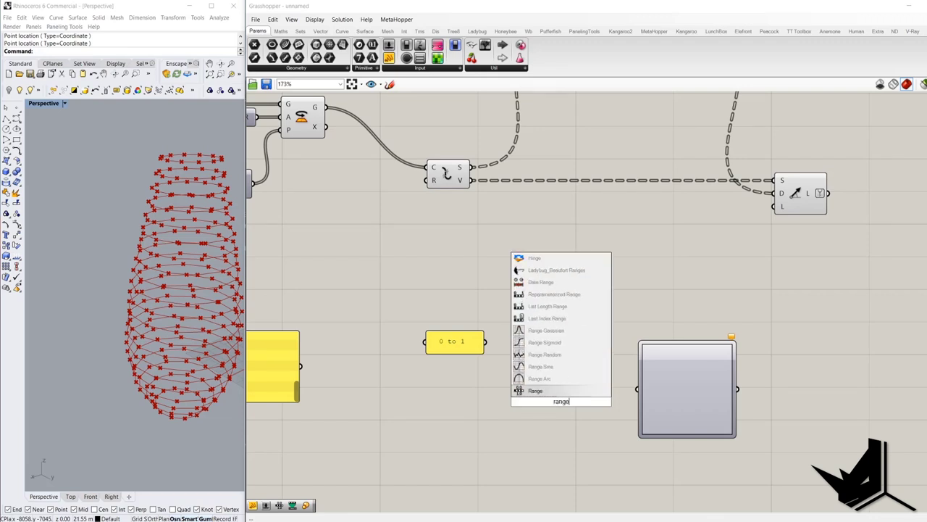
pyautogui.press('Return')
pyautogui.moveTo(537, 397); pyautogui.dragTo(687, 355)
# Step: Feed Range's domain from the 0 to 1 panel and its steps from the existing count slider, and connect its output to the Graph Mapper
pyautogui.scroll(-1, 529, 402)
pyautogui.scroll(-2, 469, 252)
pyautogui.scroll(3, 652, 323)
pyautogui.scroll(-12, 507, 305)
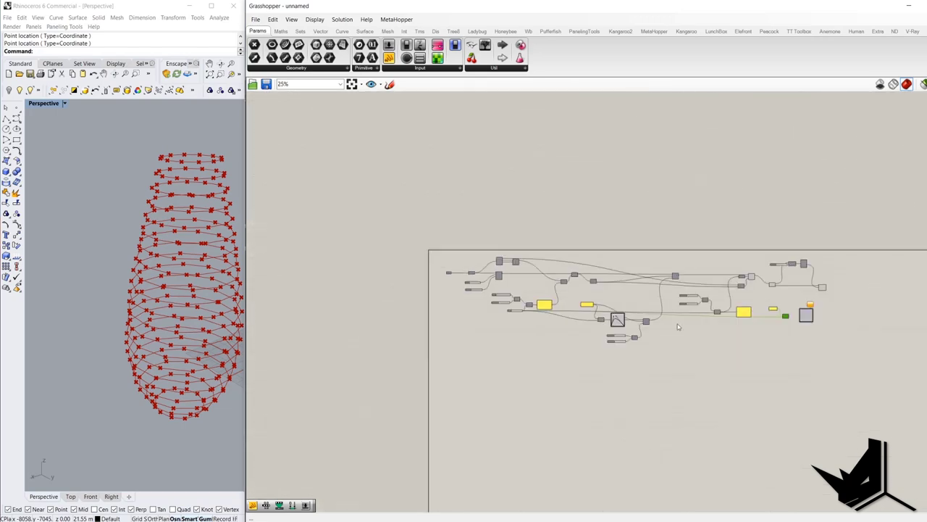
pyautogui.moveTo(604, 319); pyautogui.dragTo(380, 329, button='right')
pyautogui.scroll(10, 564, 319)
pyautogui.moveTo(556, 360)
pyautogui.mouseDown()
pyautogui.moveTo(553, 393)
pyautogui.moveTo(550, 366)
pyautogui.mouseUp()
pyautogui.scroll(-2, 553, 393)
pyautogui.moveTo(628, 364); pyautogui.dragTo(594, 364)
pyautogui.click(689, 374)
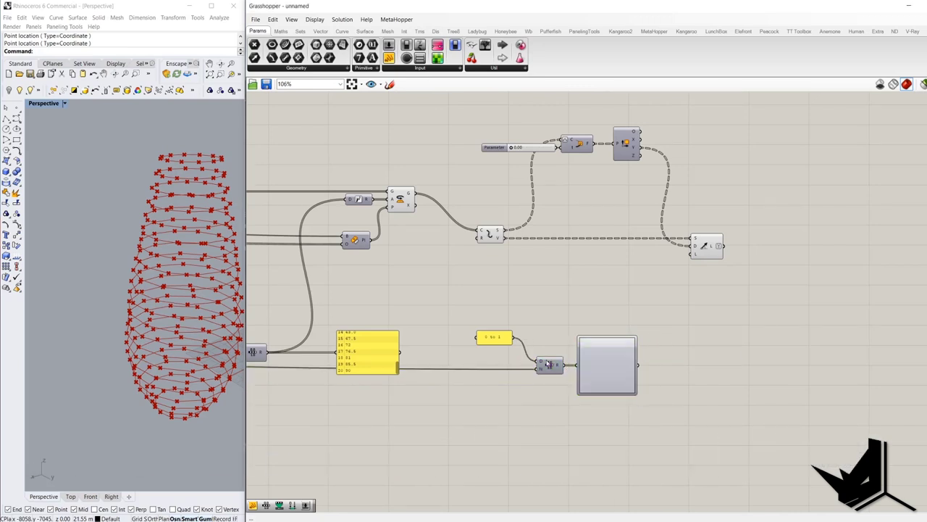
# Step: Set the Graph Mapper to the Bezier type and shape its curve into an arch that starts and ends at zero
pyautogui.rightClick(596, 358)
pyautogui.moveTo(658, 465)
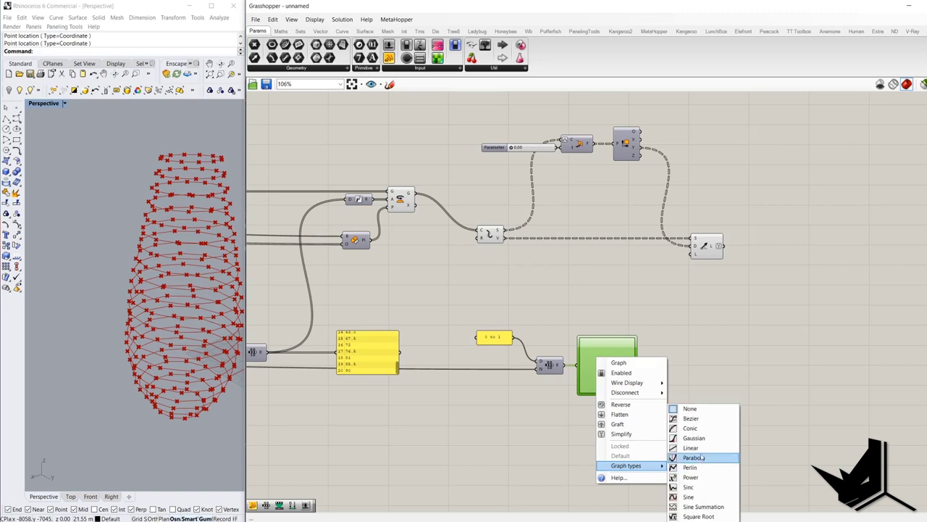
pyautogui.click(692, 419)
pyautogui.scroll(5, 611, 357)
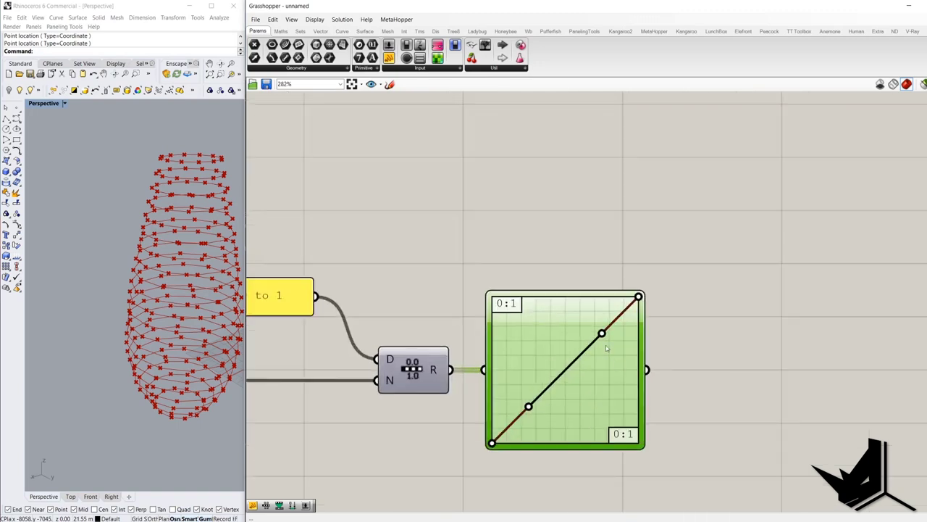
pyautogui.moveTo(638, 297); pyautogui.dragTo(664, 471)
pyautogui.moveTo(530, 407); pyautogui.dragTo(499, 371)
pyautogui.moveTo(601, 334); pyautogui.dragTo(552, 297)
# Step: Add a Remap Numbers component, connecting the Graph Mapper's output to its value input and the 0 to 1 panel to its source input
pyautogui.scroll(-4, 575, 311)
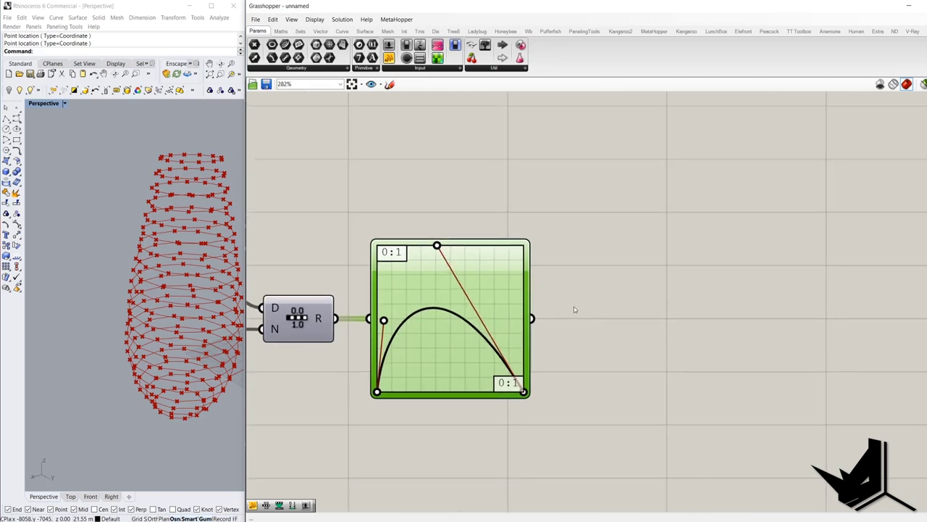
pyautogui.doubleClick(606, 322)
pyautogui.write('ram')
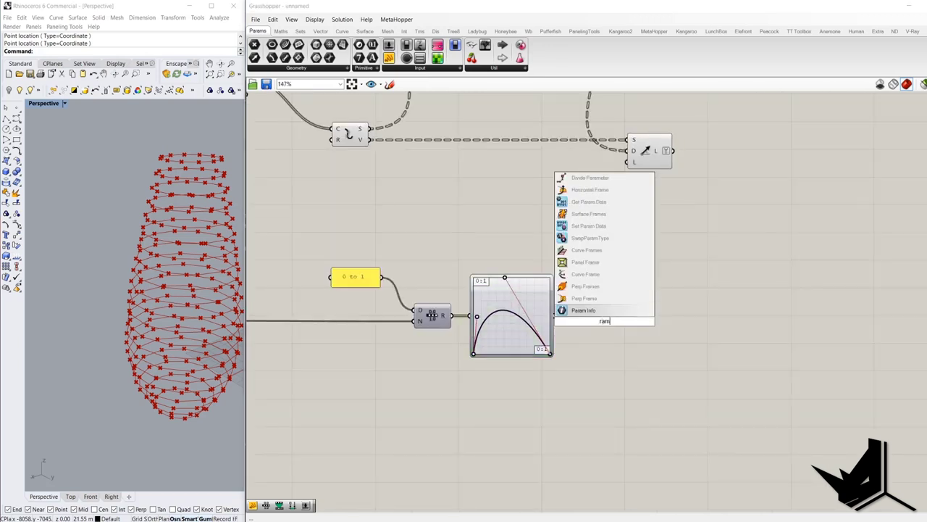
pyautogui.press('BackSpace')
pyautogui.press('BackSpace')
pyautogui.write('emap')
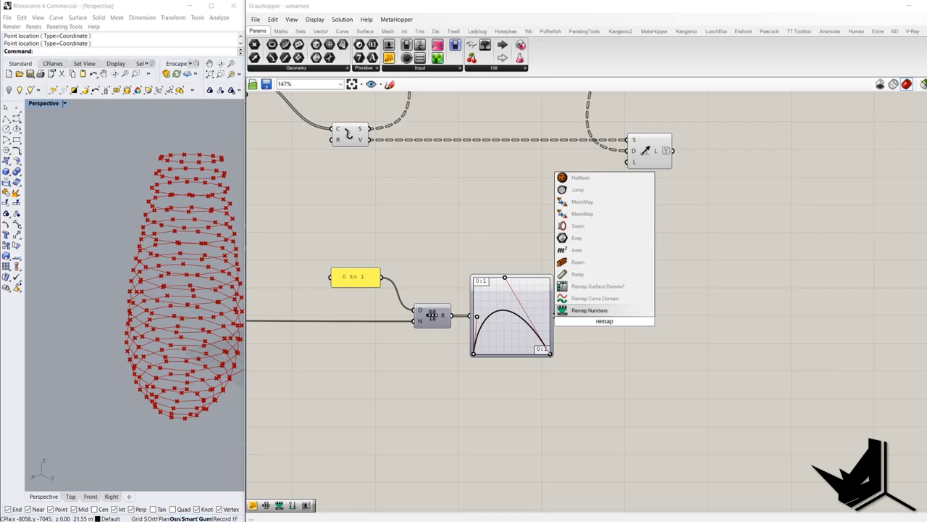
pyautogui.press('Return')
pyautogui.moveTo(558, 319); pyautogui.dragTo(557, 318)
pyautogui.moveTo(601, 323); pyautogui.dragTo(639, 323)
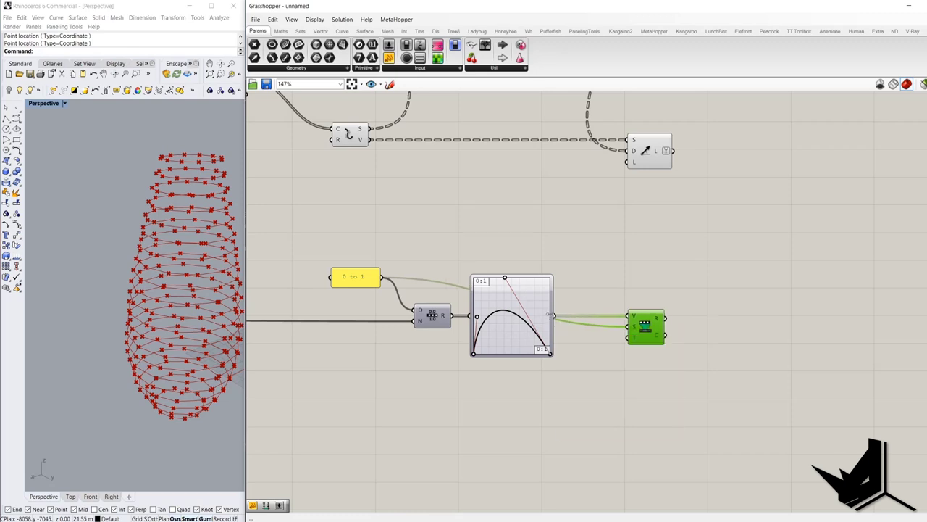
pyautogui.scroll(2, 558, 315)
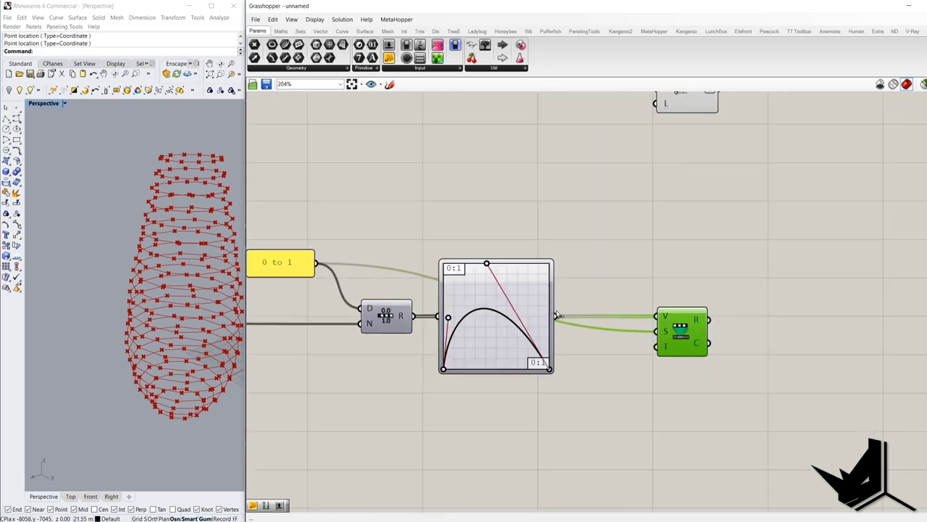
pyautogui.click(619, 271)
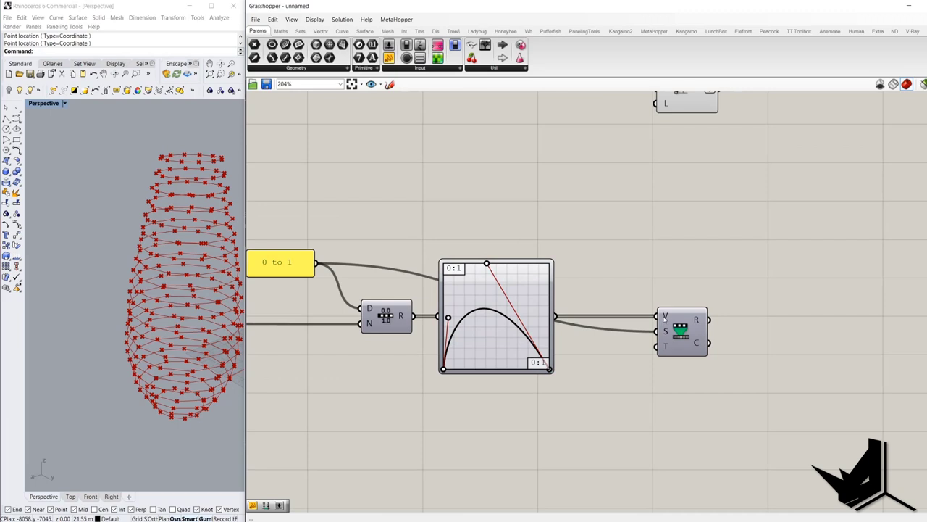
# Step: Add a Construct Domain component to the canvas below the Remap Numbers component
pyautogui.moveTo(665, 316)
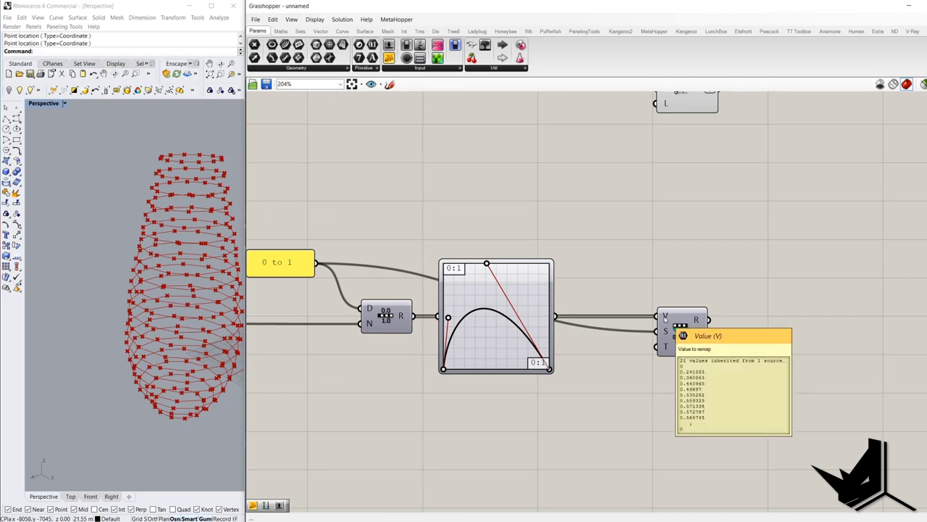
pyautogui.moveTo(368, 229); pyautogui.dragTo(519, 222, button='right')
pyautogui.scroll(-1, 519, 222)
pyautogui.scroll(2, 749, 323)
pyautogui.moveTo(711, 332); pyautogui.dragTo(622, 330, button='right')
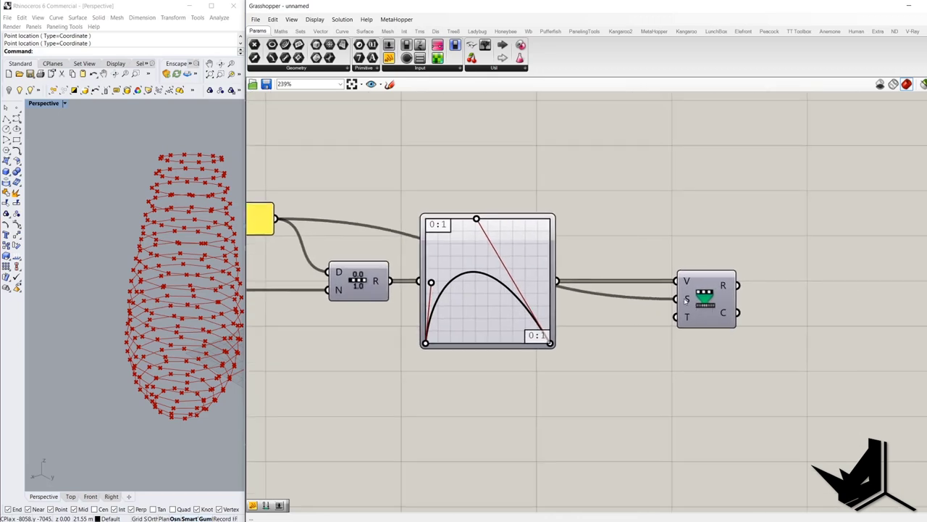
pyautogui.moveTo(686, 299)
pyautogui.doubleClick(631, 387)
pyautogui.write('domain')
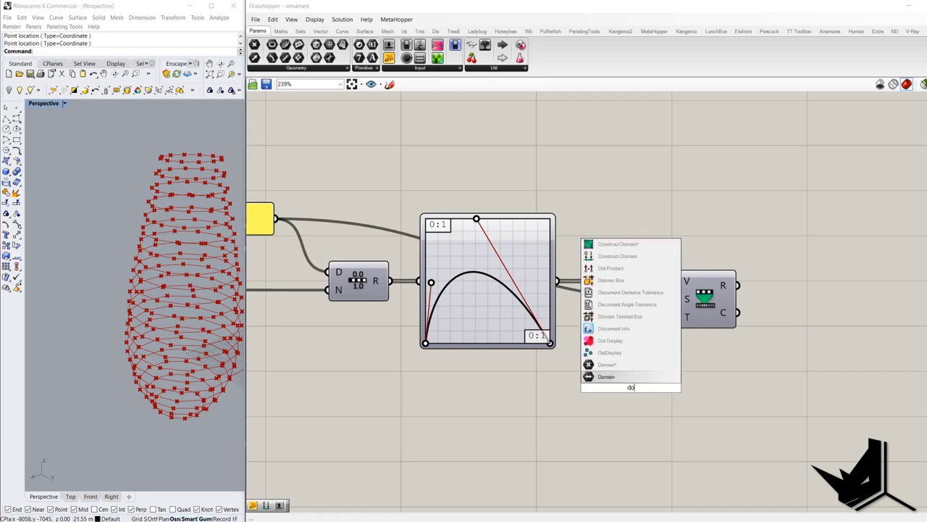
pyautogui.press('Up')
pyautogui.press('Up')
pyautogui.press('Up')
pyautogui.press('Up')
pyautogui.press('Up')
pyautogui.press('Up')
pyautogui.press('Up')
pyautogui.press('Up')
pyautogui.press('Up')
pyautogui.press('Up')
pyautogui.press('Up')
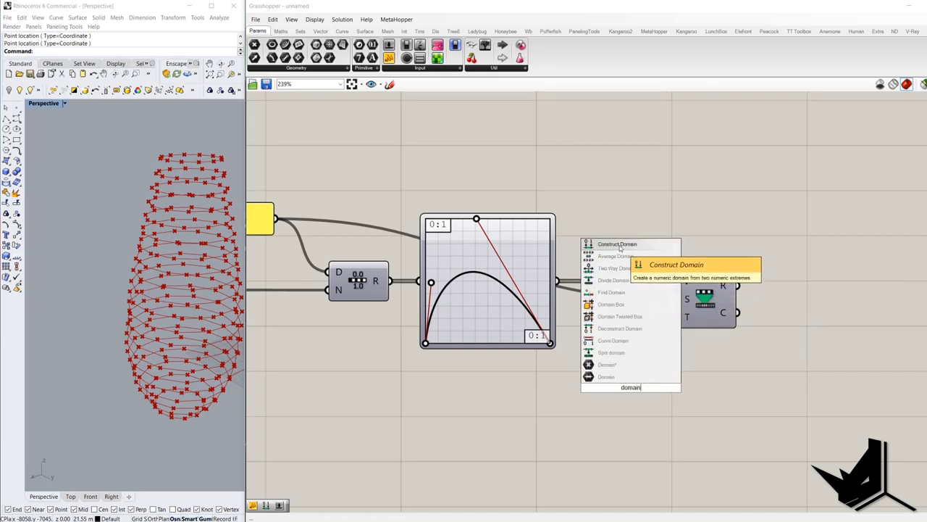
pyautogui.press('Return')
# Step: Connect the Construct Domain output to the target input of the Remap Numbers component
pyautogui.moveTo(659, 388); pyautogui.dragTo(701, 360)
pyautogui.scroll(-4, 668, 330)
pyautogui.click(749, 313)
pyautogui.click(649, 360)
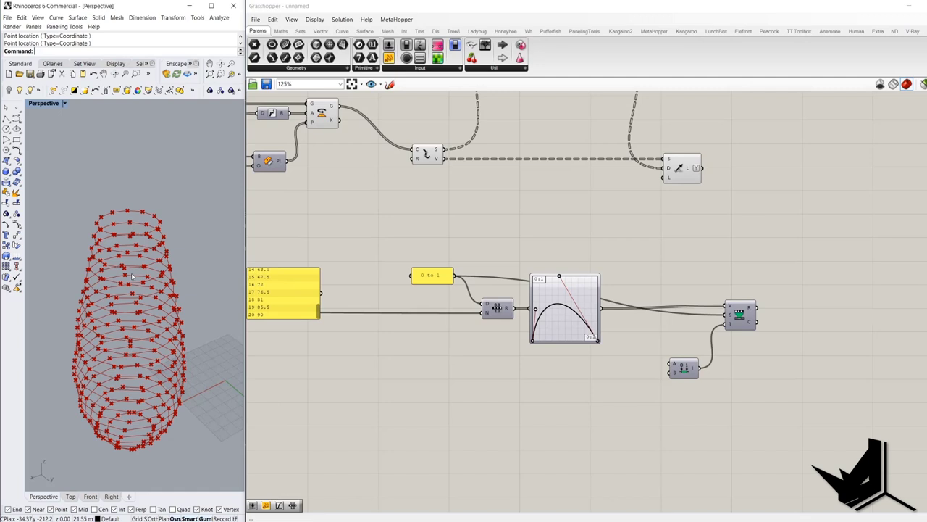
# Step: Add a curve Length component and feed it the segments output of the Explode component
pyautogui.scroll(3, 123, 234)
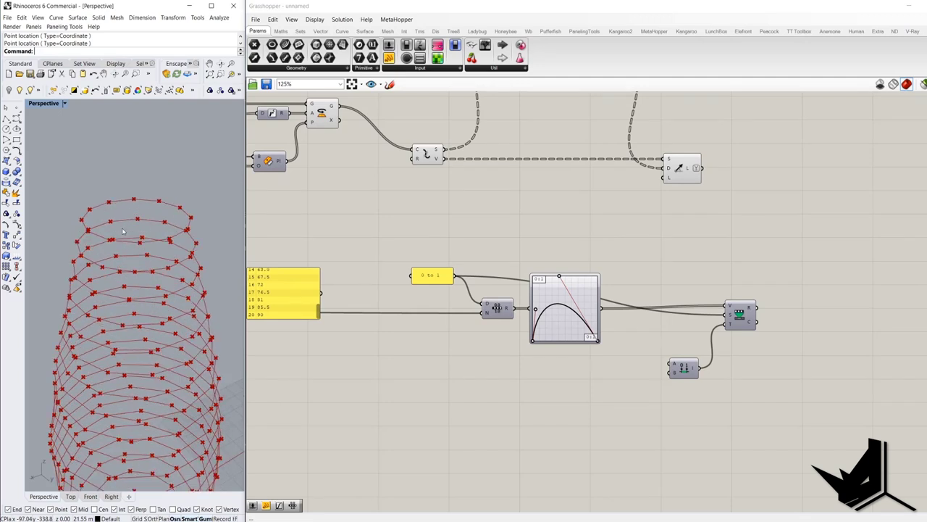
pyautogui.scroll(-3, 123, 229)
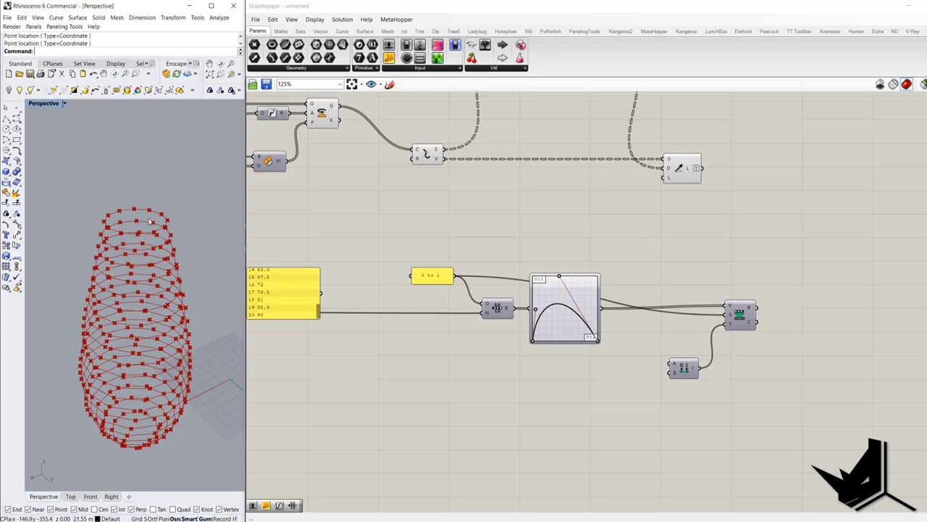
pyautogui.scroll(-2, 584, 321)
pyautogui.scroll(4, 594, 305)
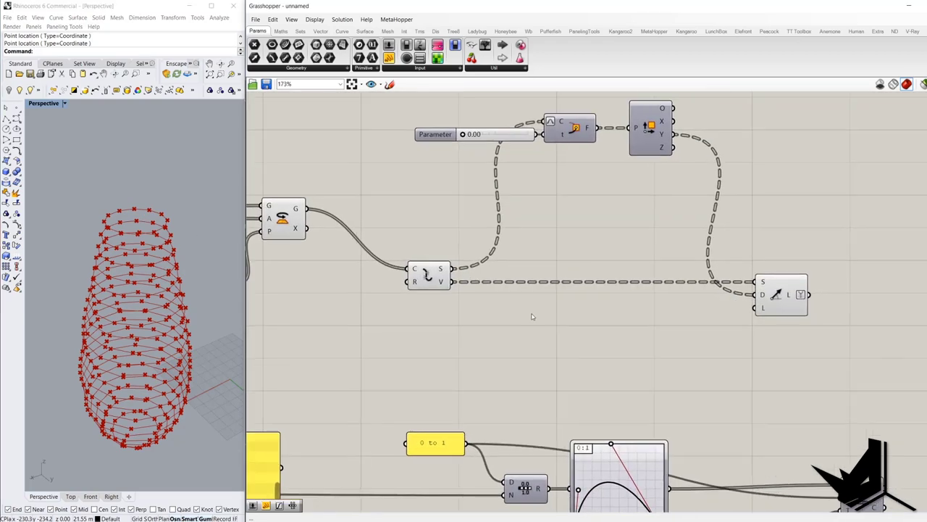
pyautogui.doubleClick(532, 316)
pyautogui.write('len')
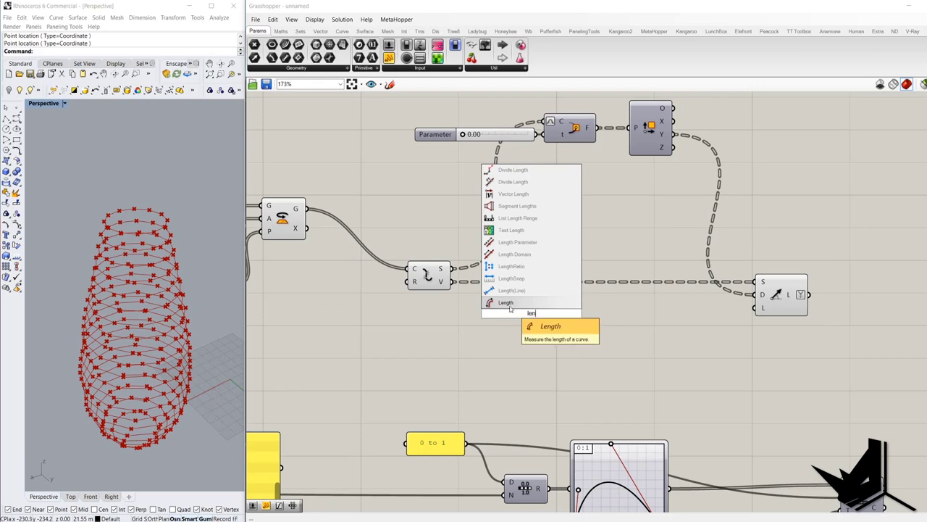
pyautogui.press('Return')
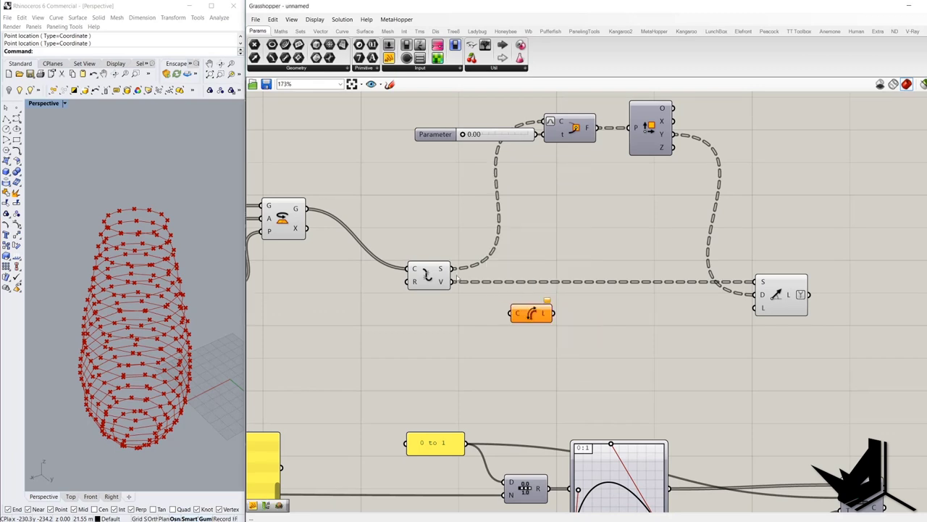
pyautogui.moveTo(454, 269); pyautogui.dragTo(513, 313)
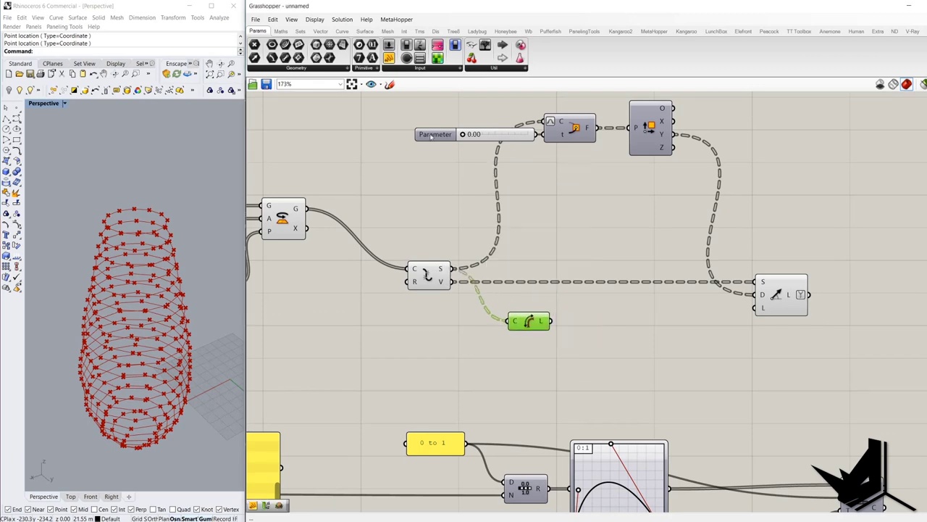
# Step: Attach a panel to the Length output and flatten that output into a single list
pyautogui.moveTo(389, 58); pyautogui.dragTo(584, 336)
pyautogui.moveTo(678, 292); pyautogui.dragTo(678, 308)
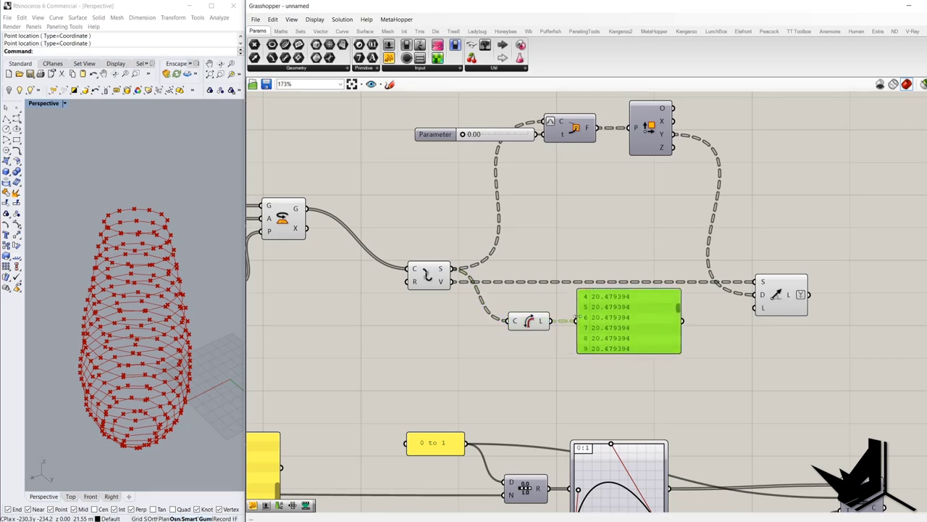
pyautogui.rightClick(544, 322)
pyautogui.click(587, 360)
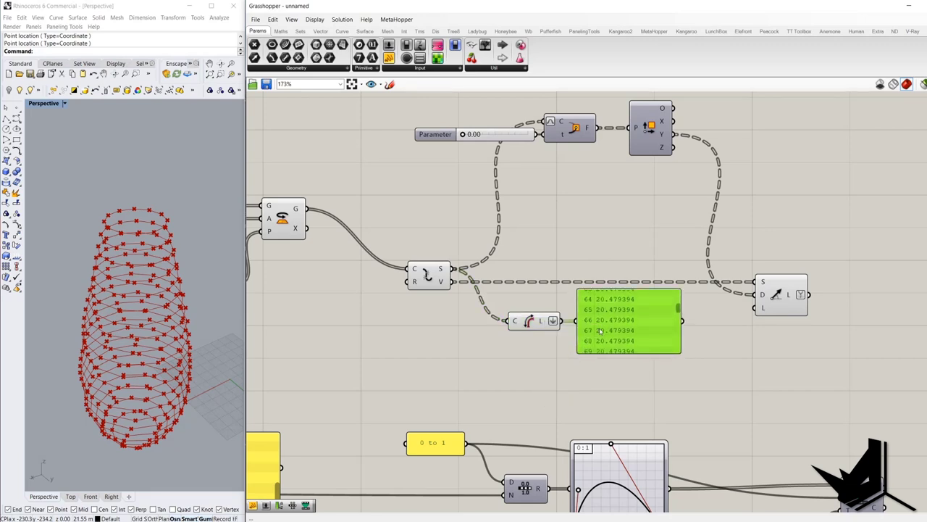
pyautogui.scroll(-2, 622, 366)
pyautogui.scroll(-2, 600, 328)
# Step: Move the Length component and its panel below the Graph Mapper chain and scroll the panel to its last values
pyautogui.moveTo(618, 365); pyautogui.dragTo(490, 340)
pyautogui.scroll(-2, 608, 402)
pyautogui.keyDown('alt'); pyautogui.moveTo(557, 240); pyautogui.dragTo(658, 257); pyautogui.keyUp('alt')
pyautogui.scroll(3, 644, 259)
pyautogui.moveTo(524, 394); pyautogui.dragTo(420, 351, button='right')
pyautogui.moveTo(366, 351)
pyautogui.mouseDown()
pyautogui.moveTo(462, 325)
pyautogui.moveTo(363, 355)
pyautogui.mouseUp()
pyautogui.scroll(-1, 462, 319)
pyautogui.moveTo(445, 365); pyautogui.dragTo(505, 440)
pyautogui.scroll(-5, 440, 365)
pyautogui.scroll(8, 539, 444)
pyautogui.moveTo(594, 414); pyautogui.dragTo(542, 360, button='right')
pyautogui.scroll(4, 571, 360)
pyautogui.click(565, 350)
pyautogui.scroll(-2, 570, 384)
pyautogui.moveTo(570, 391); pyautogui.dragTo(558, 460)
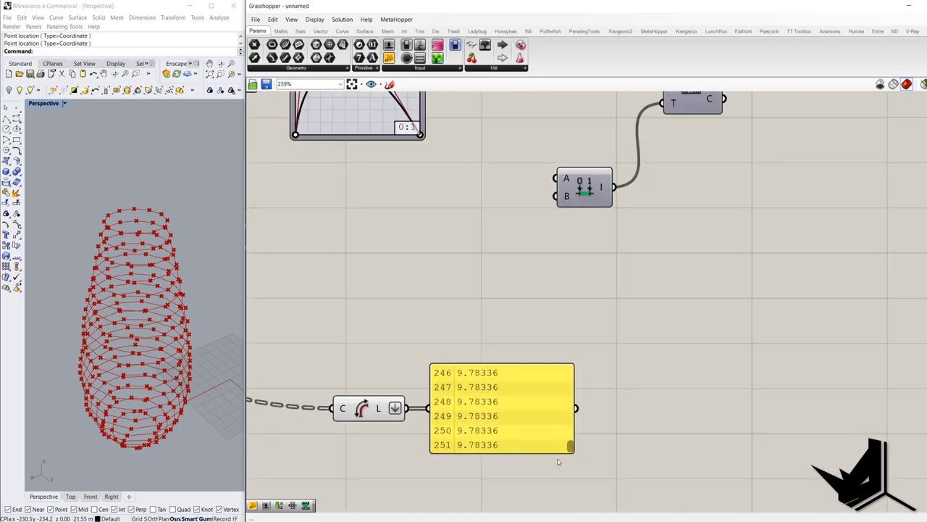
# Step: Add a Sort List component, feed the segment lengths to its keys input, and show the sorted keys in a panel
pyautogui.doubleClick(636, 401)
pyautogui.write('sort')
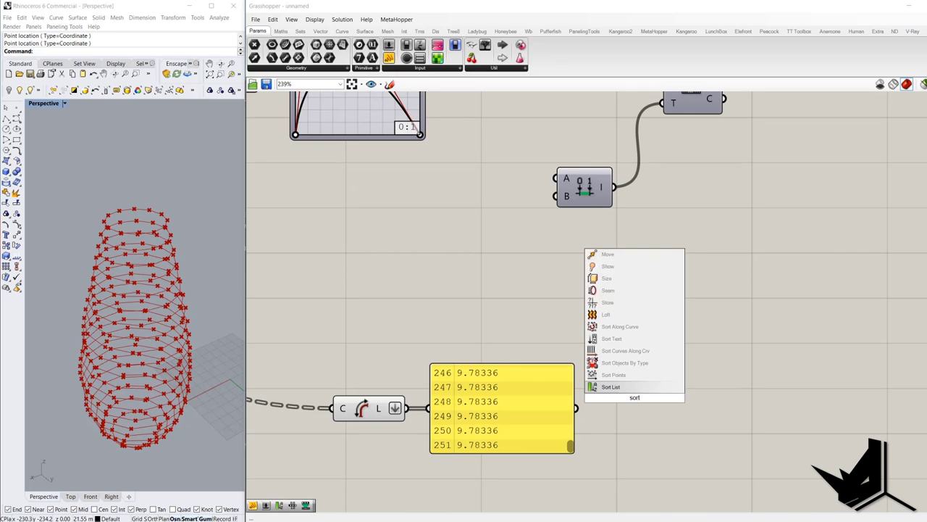
pyautogui.click(611, 387)
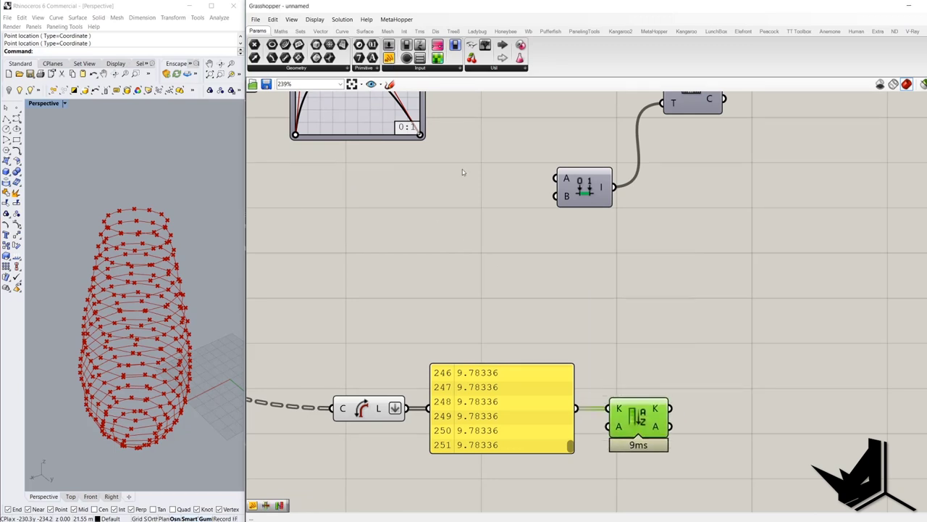
pyautogui.click(773, 420)
pyautogui.moveTo(670, 408); pyautogui.dragTo(700, 418)
pyautogui.moveTo(828, 382); pyautogui.dragTo(824, 372)
pyautogui.moveTo(824, 372); pyautogui.dragTo(668, 274, button='right')
pyautogui.moveTo(682, 272)
pyautogui.mouseDown()
pyautogui.moveTo(681, 348)
pyautogui.moveTo(691, 268)
pyautogui.mouseUp()
# Step: Add a List Item component fed by the sorted lengths and show its extracted item in a panel
pyautogui.doubleClick(736, 321)
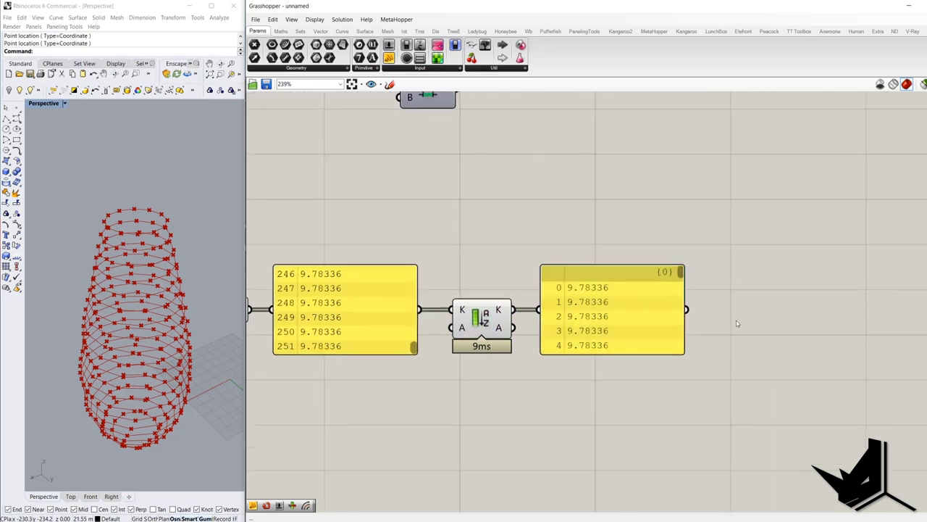
pyautogui.write('item')
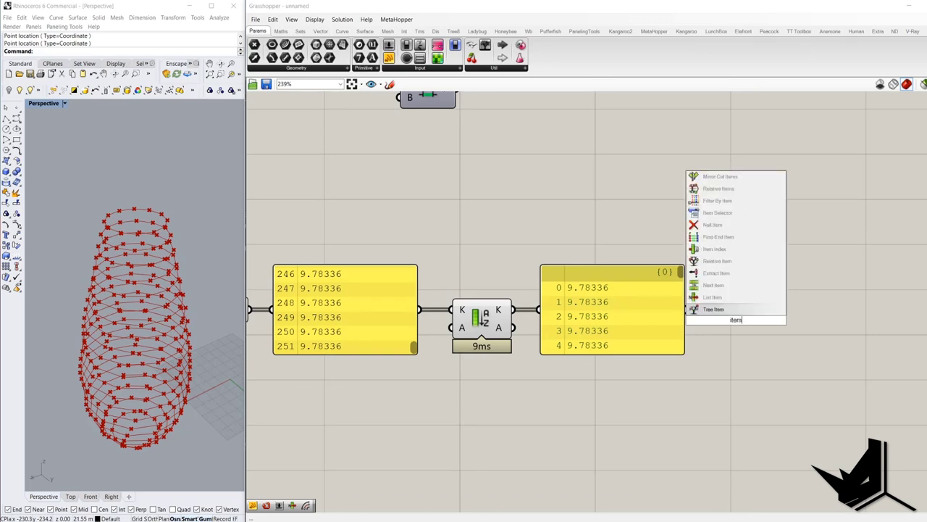
pyautogui.click(713, 297)
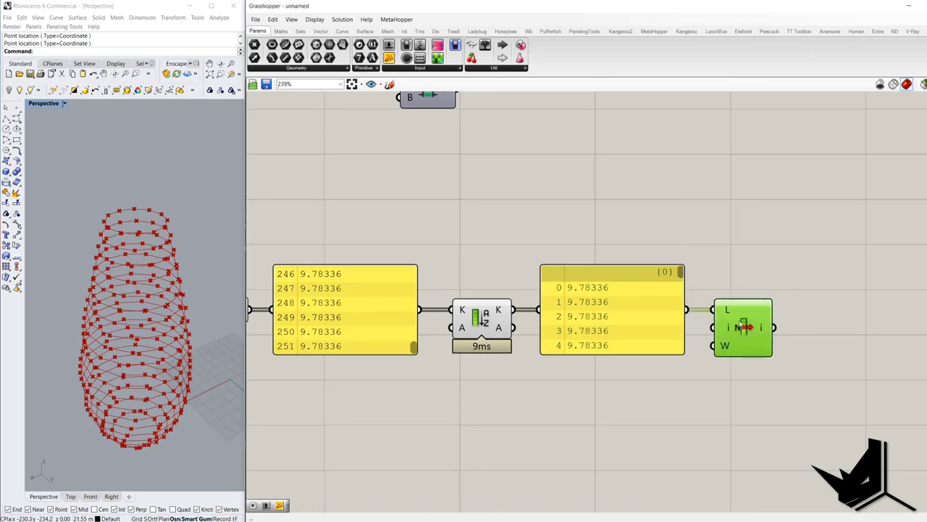
pyautogui.scroll(-1, 565, 276)
pyautogui.click(780, 283)
pyautogui.scroll(2, 734, 314)
pyautogui.moveTo(735, 315); pyautogui.dragTo(770, 300)
pyautogui.moveTo(842, 307); pyautogui.dragTo(652, 325, button='right')
pyautogui.moveTo(653, 325); pyautogui.dragTo(663, 343)
pyautogui.moveTo(574, 266); pyautogui.dragTo(697, 330)
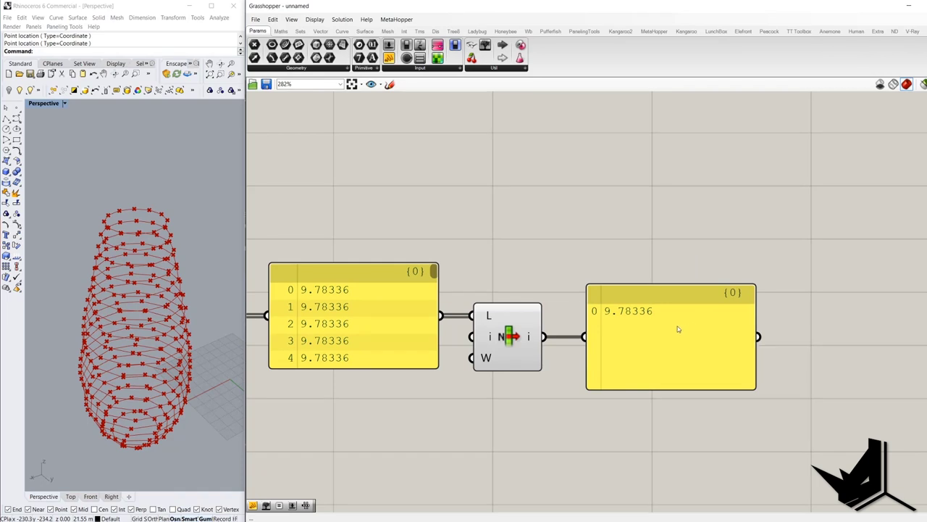
# Step: Rearrange the Remap Numbers and Construct Domain components and connect the shortest segment length to the domain's start input
pyautogui.scroll(-4, 617, 280)
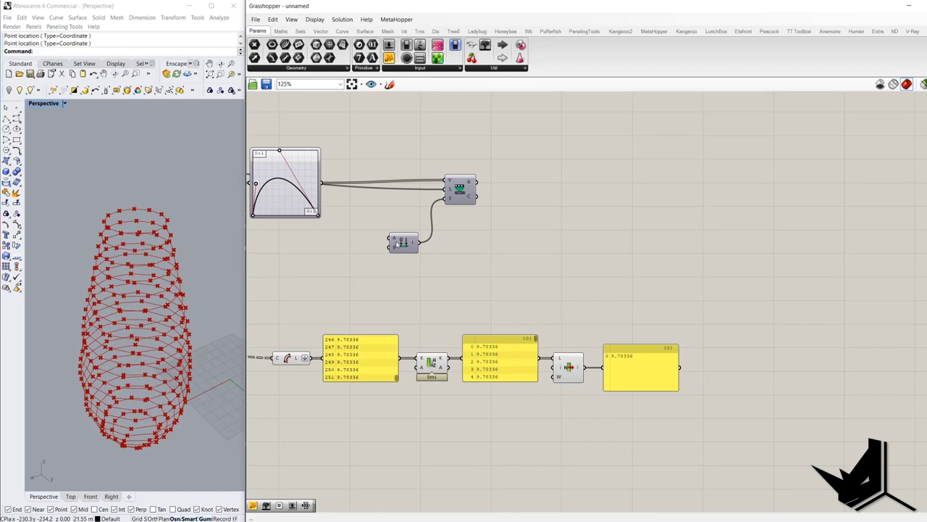
pyautogui.scroll(-2, 528, 262)
pyautogui.moveTo(533, 283); pyautogui.dragTo(658, 251)
pyautogui.scroll(3, 663, 336)
pyautogui.moveTo(607, 338); pyautogui.dragTo(784, 258)
pyautogui.scroll(-2, 790, 261)
pyautogui.moveTo(802, 332); pyautogui.dragTo(799, 253)
pyautogui.click(635, 131)
pyautogui.moveTo(631, 126); pyautogui.dragTo(746, 240)
pyautogui.scroll(-4, 745, 243)
pyautogui.scroll(3, 406, 203)
pyautogui.moveTo(382, 194); pyautogui.dragTo(794, 200)
pyautogui.scroll(-1, 699, 229)
pyautogui.moveTo(881, 268); pyautogui.dragTo(643, 254, button='right')
pyautogui.scroll(4, 703, 263)
pyautogui.moveTo(706, 264); pyautogui.dragTo(732, 371)
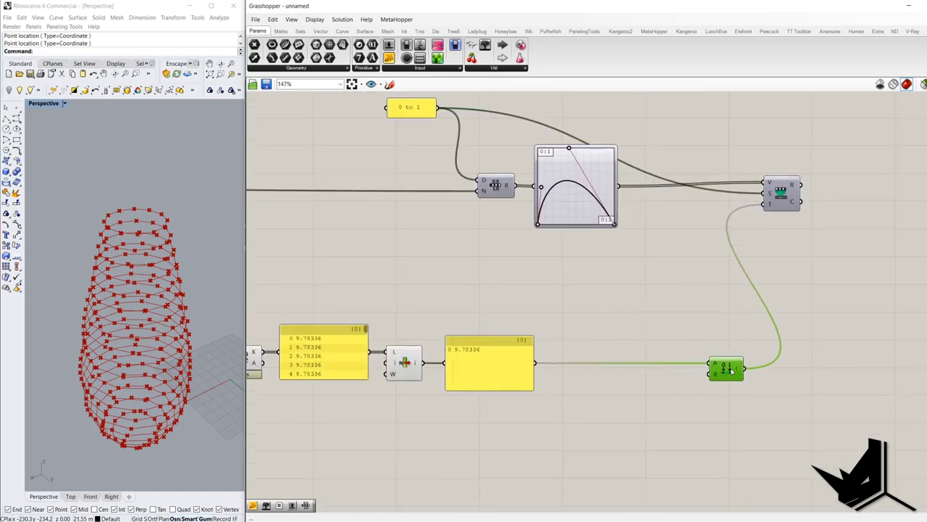
# Step: Add a Multiplication component below the domain and connect the shortest segment length to its A input
pyautogui.doubleClick(634, 409)
pyautogui.write('mul')
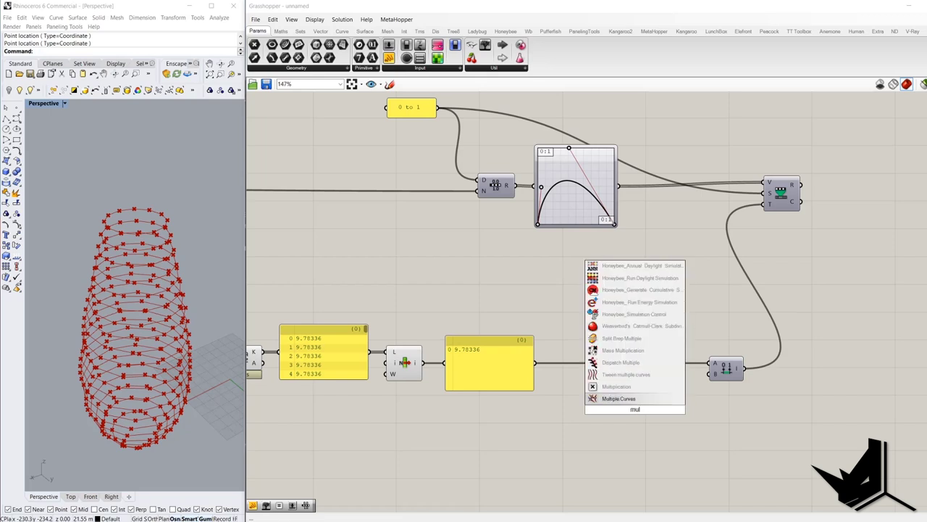
pyautogui.click(617, 386)
pyautogui.moveTo(618, 404); pyautogui.dragTo(535, 363)
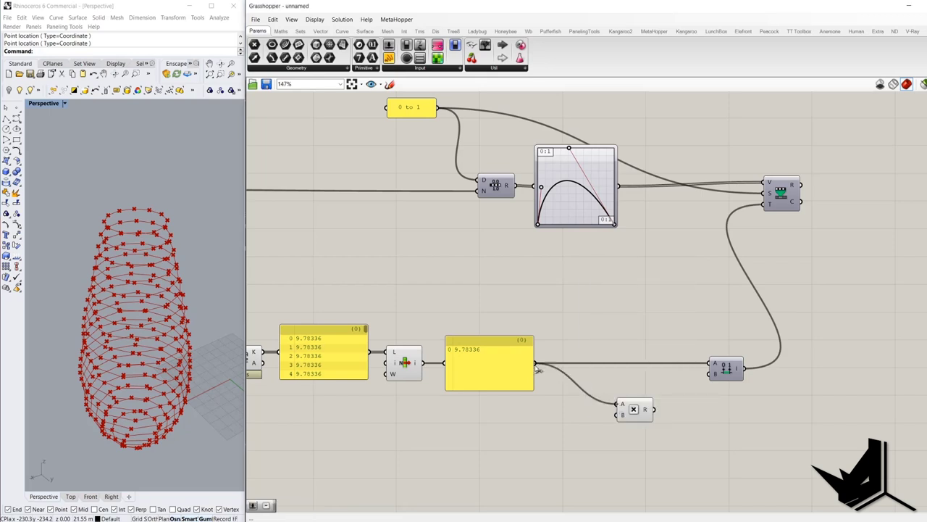
pyautogui.moveTo(635, 413); pyautogui.dragTo(635, 440)
# Step: Connect a 0-to-3 number slider set to 2.37 as the multiplication's B input, and wire the product to the domain's end
pyautogui.scroll(3, 540, 378)
pyautogui.doubleClick(541, 378)
pyautogui.write('0')
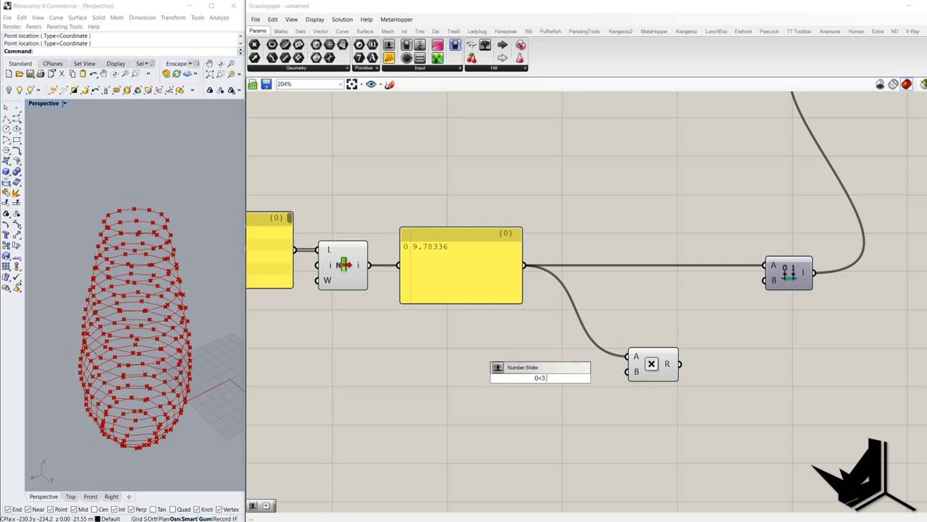
pyautogui.write('<3')
pyautogui.press('Return')
pyautogui.moveTo(624, 376); pyautogui.dragTo(628, 372)
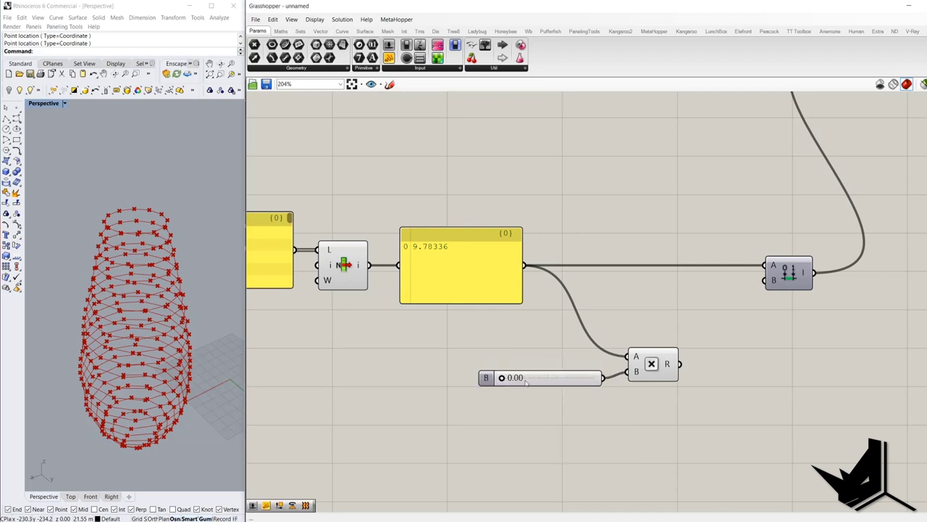
pyautogui.moveTo(502, 377); pyautogui.dragTo(574, 378)
pyautogui.moveTo(614, 330); pyautogui.dragTo(521, 347, button='right')
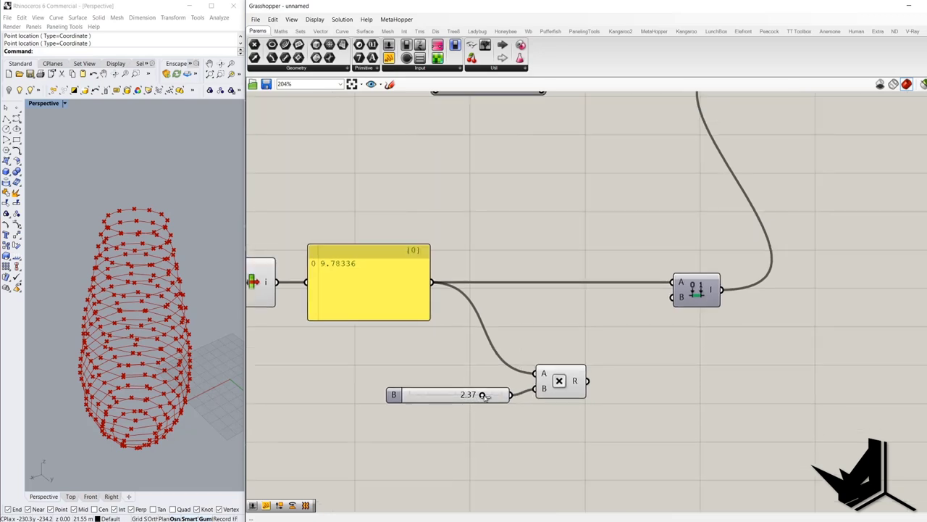
pyautogui.moveTo(588, 381); pyautogui.dragTo(674, 296)
# Step: Move the Line SDL component beyond the Remap Numbers component and connect the remapped values to its length input
pyautogui.scroll(-3, 652, 305)
pyautogui.scroll(3, 609, 258)
pyautogui.scroll(-3, 607, 259)
pyautogui.scroll(2, 517, 260)
pyautogui.moveTo(518, 260); pyautogui.dragTo(487, 346, button='right')
pyautogui.scroll(-4, 487, 346)
pyautogui.moveTo(319, 263); pyautogui.dragTo(629, 275)
pyautogui.scroll(4, 571, 321)
pyautogui.moveTo(508, 353); pyautogui.dragTo(686, 238)
pyautogui.moveTo(93, 215); pyautogui.dragTo(171, 194, button='right')
pyautogui.moveTo(605, 263); pyautogui.dragTo(636, 258, button='right')
pyautogui.scroll(-2, 636, 258)
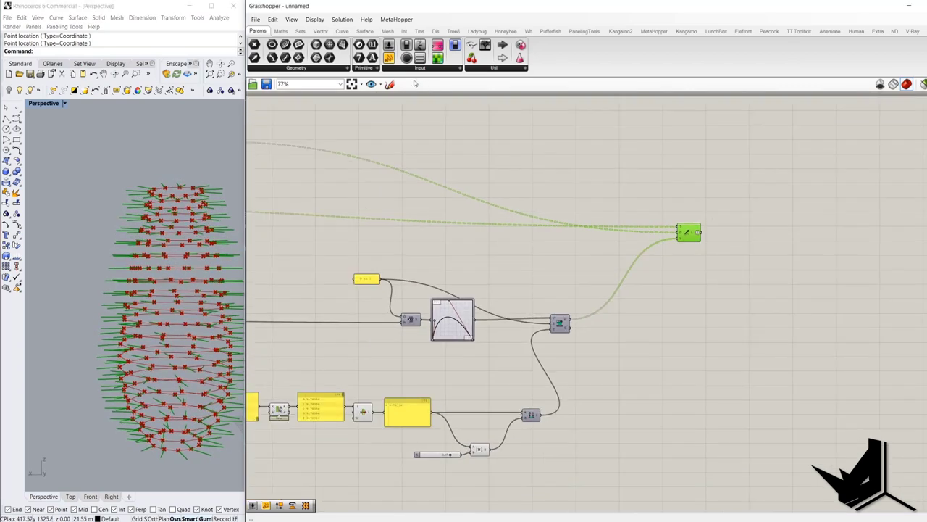
# Step: Add a Param Viewer and connect it to the Y output of the Deconstruct Plane component
pyautogui.click(486, 49)
pyautogui.scroll(-3, 748, 302)
pyautogui.scroll(5, 541, 230)
pyautogui.click(534, 197)
pyautogui.moveTo(537, 199); pyautogui.dragTo(449, 289)
pyautogui.moveTo(438, 226)
pyautogui.mouseDown()
pyautogui.moveTo(433, 288)
pyautogui.moveTo(537, 288)
pyautogui.mouseUp()
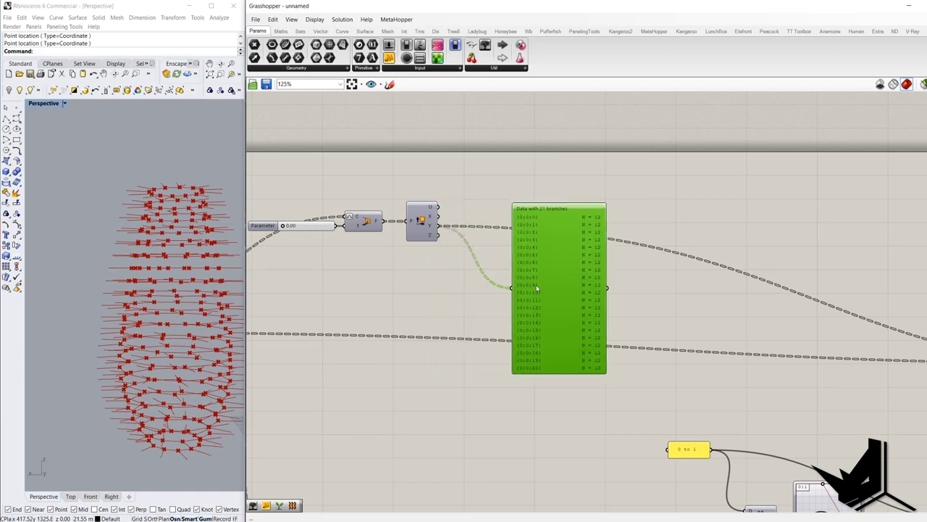
# Step: Simplify the data tree of the Deconstruct Plane component's Y output
pyautogui.rightClick(433, 227)
pyautogui.moveTo(474, 303)
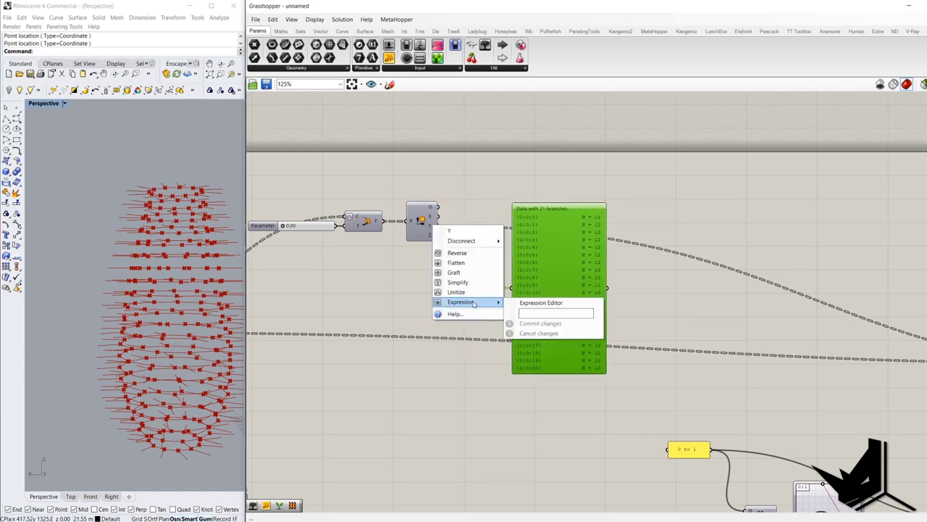
pyautogui.click(472, 283)
pyautogui.moveTo(553, 190); pyautogui.dragTo(518, 164, button='right')
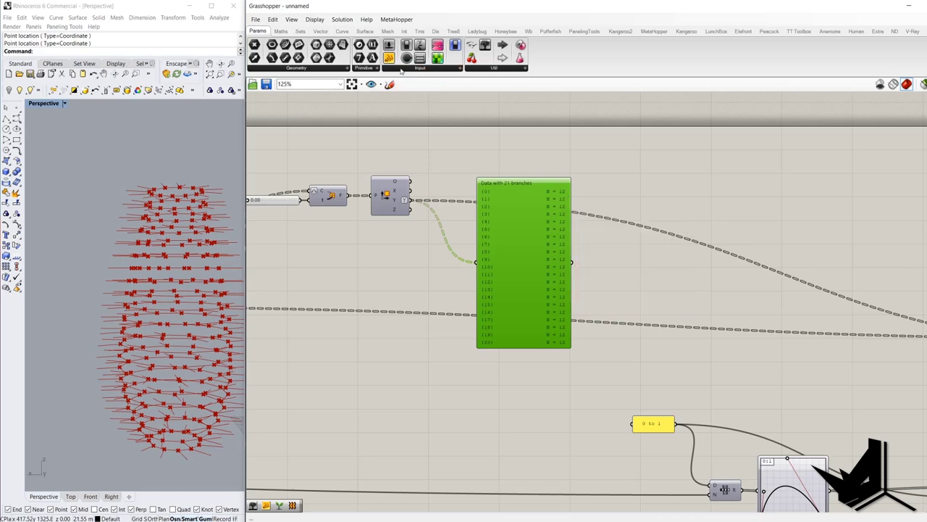
# Step: Attach another Param Viewer to the Explode component's vertices output, and simplify that output's data tree
pyautogui.scroll(-5, 477, 110)
pyautogui.scroll(5, 801, 312)
pyautogui.scroll(-1, 684, 301)
pyautogui.scroll(-4, 741, 319)
pyautogui.scroll(3, 739, 217)
pyautogui.scroll(-3, 731, 218)
pyautogui.scroll(-2, 447, 232)
pyautogui.scroll(5, 424, 234)
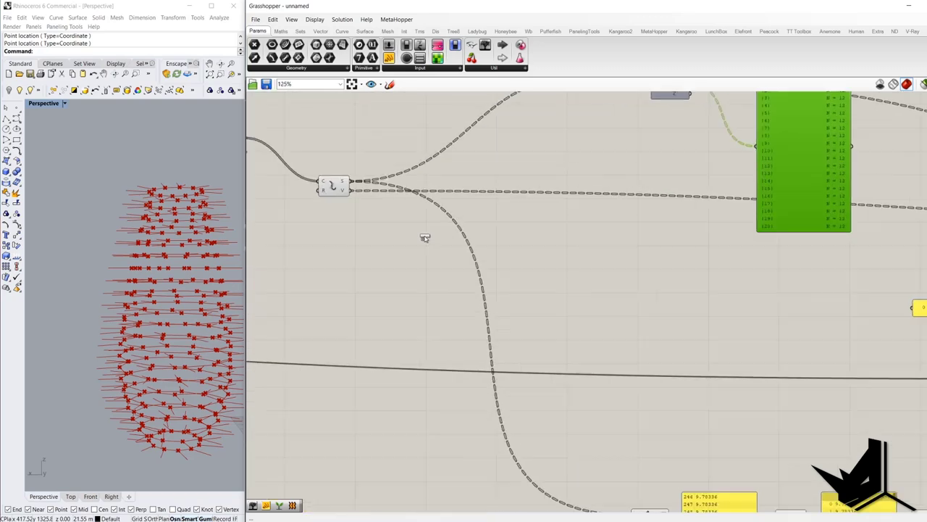
pyautogui.moveTo(350, 189); pyautogui.dragTo(384, 235)
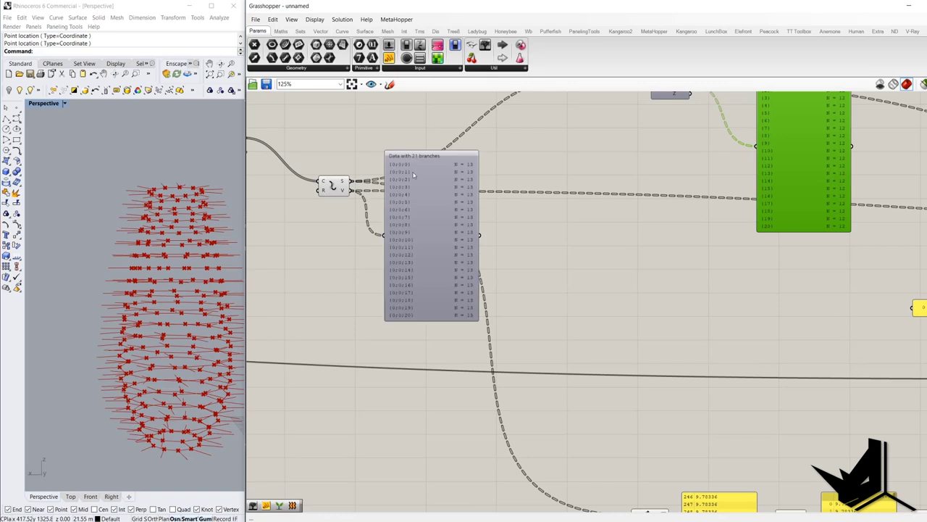
pyautogui.rightClick(341, 190)
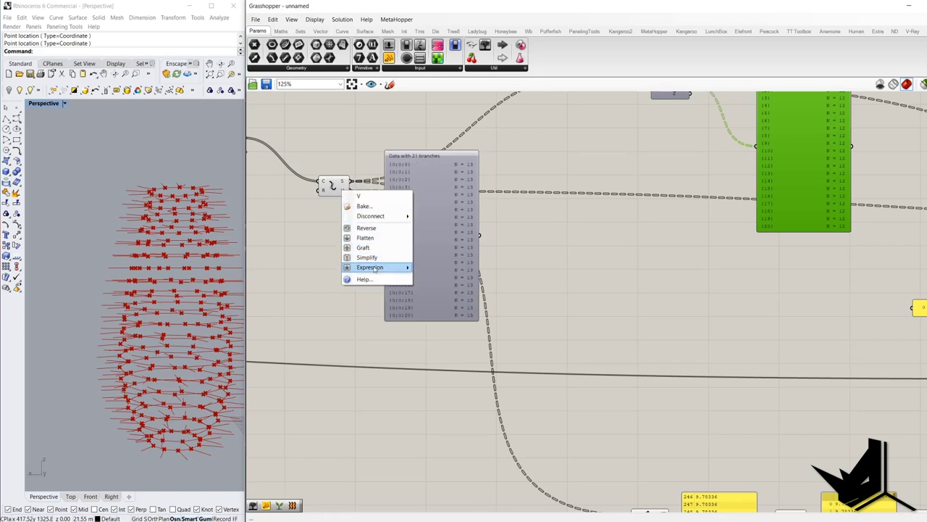
pyautogui.moveTo(583, 258); pyautogui.dragTo(571, 282)
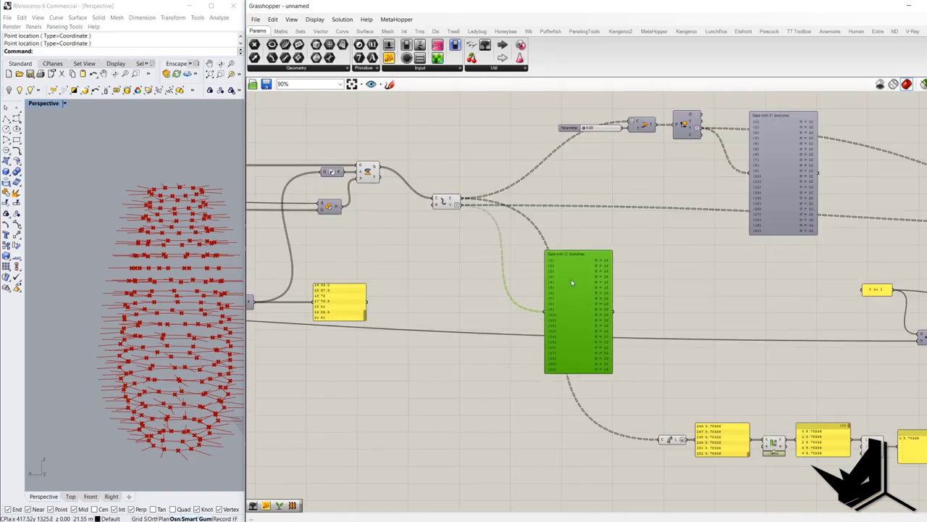
# Step: Compare the branch structure and item counts in the Param Viewers for the plane Y vectors and the Explode vertices
pyautogui.doubleClick(443, 234)
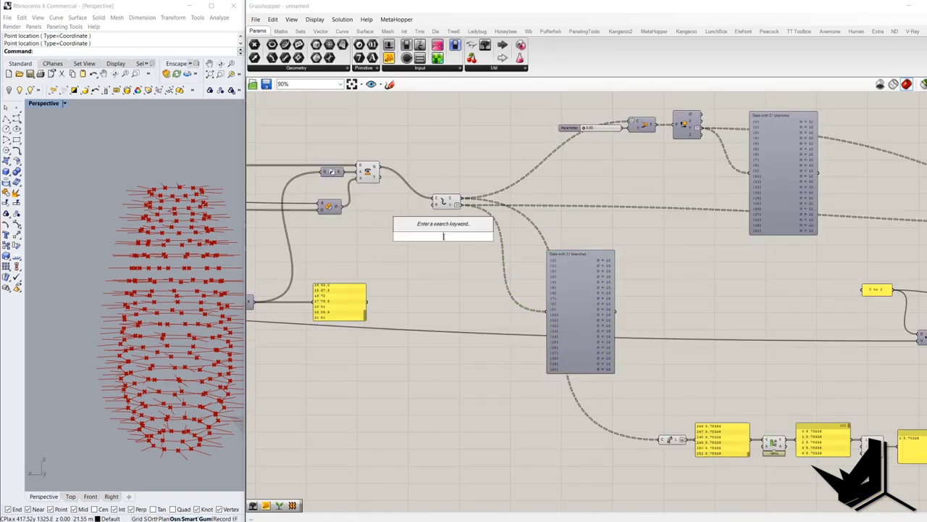
pyautogui.press('Escape')
pyautogui.moveTo(444, 236); pyautogui.dragTo(305, 229, button='right')
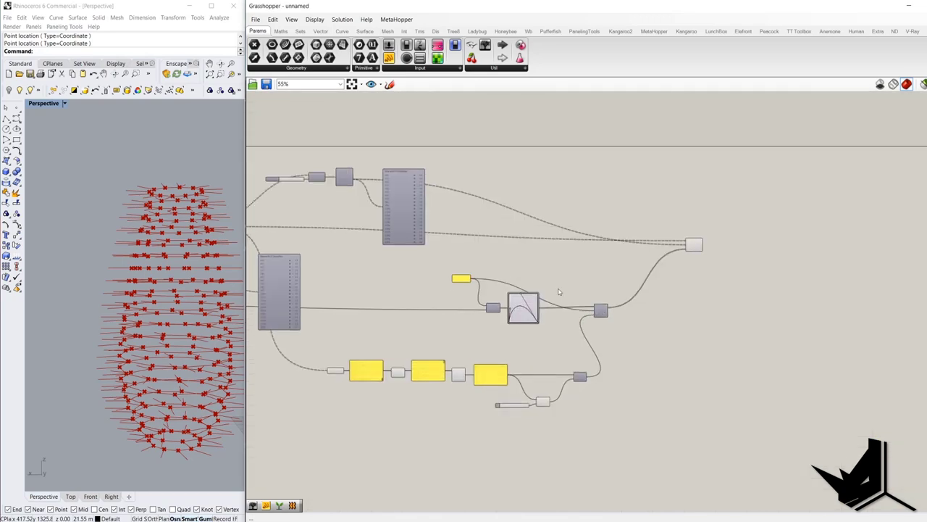
pyautogui.scroll(2, 545, 240)
pyautogui.moveTo(542, 236); pyautogui.dragTo(630, 275, button='right')
pyautogui.scroll(4, 456, 252)
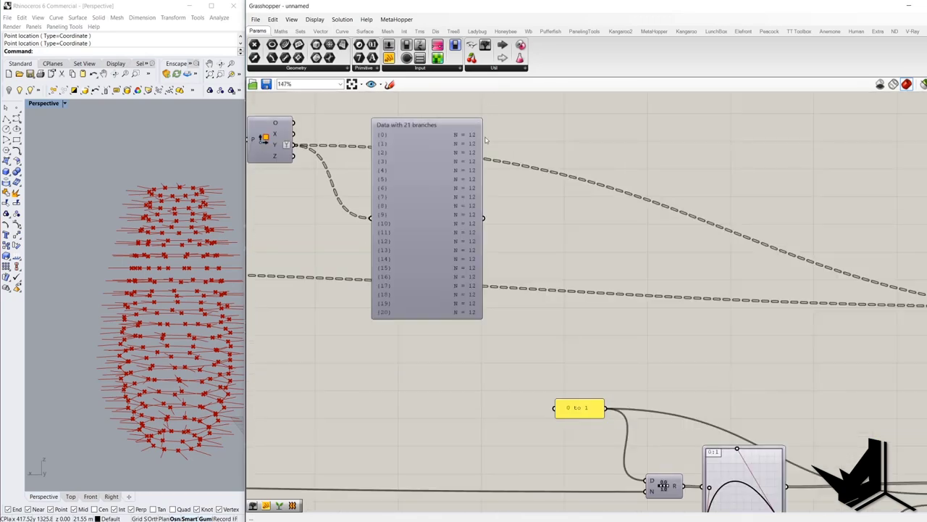
pyautogui.moveTo(455, 253); pyautogui.dragTo(679, 232, button='right')
pyautogui.scroll(-2, 580, 268)
# Step: Add a Discontinuity component below the Explode component and feed its curve input from the Rotate component's geometry output
pyautogui.moveTo(461, 327); pyautogui.dragTo(566, 278, button='right')
pyautogui.doubleClick(370, 264)
pyautogui.write('di')
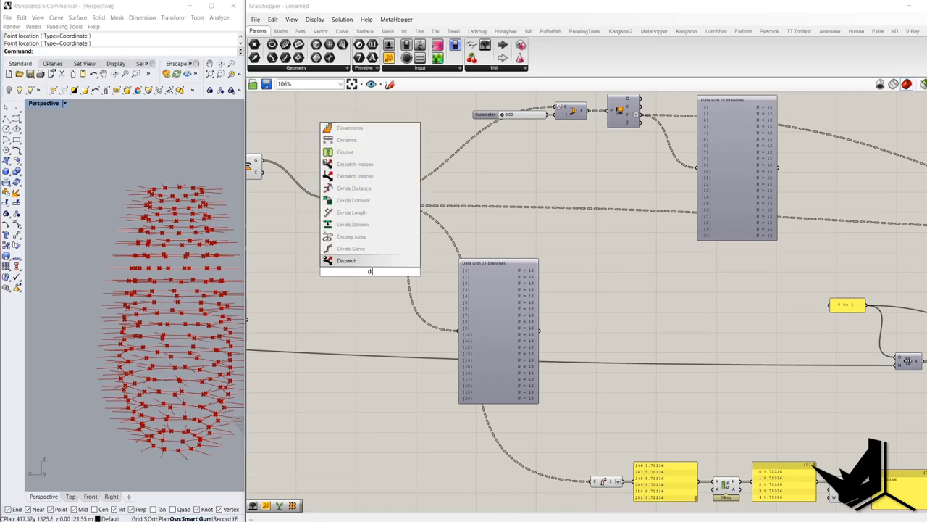
pyautogui.write('s')
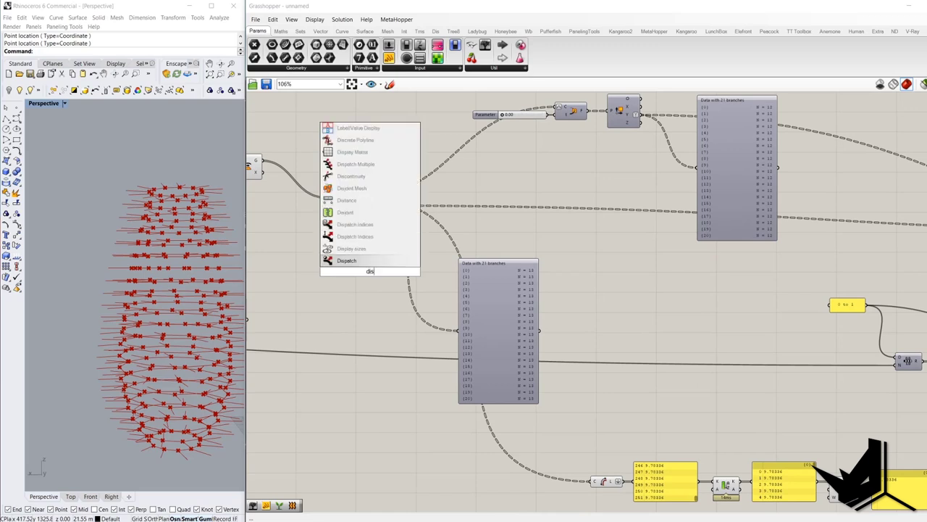
pyautogui.write('co')
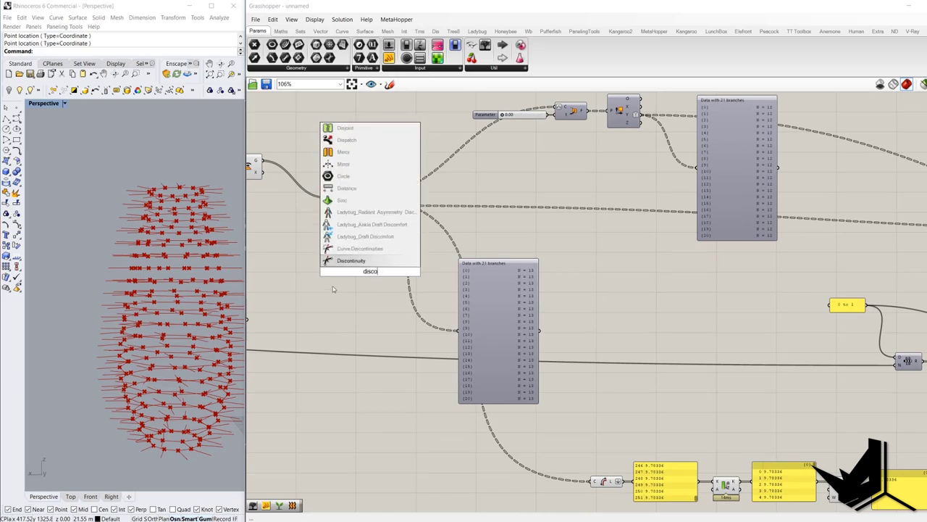
pyautogui.press('Return')
pyautogui.moveTo(352, 251); pyautogui.dragTo(403, 290, button='right')
pyautogui.moveTo(422, 311); pyautogui.dragTo(311, 204)
pyautogui.scroll(3, 340, 205)
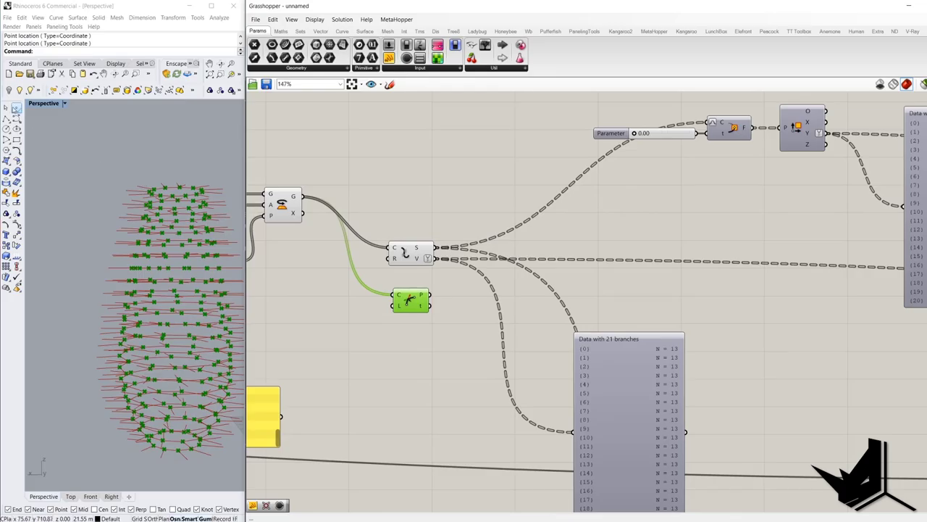
# Step: Capture the canvas area around the Explode component, circle the component and its V output, and sketch a triangle above it
pyautogui.press('Print')
pyautogui.moveTo(267, 90)
pyautogui.mouseDown()
pyautogui.moveTo(650, 471)
pyautogui.moveTo(624, 494)
pyautogui.mouseUp()
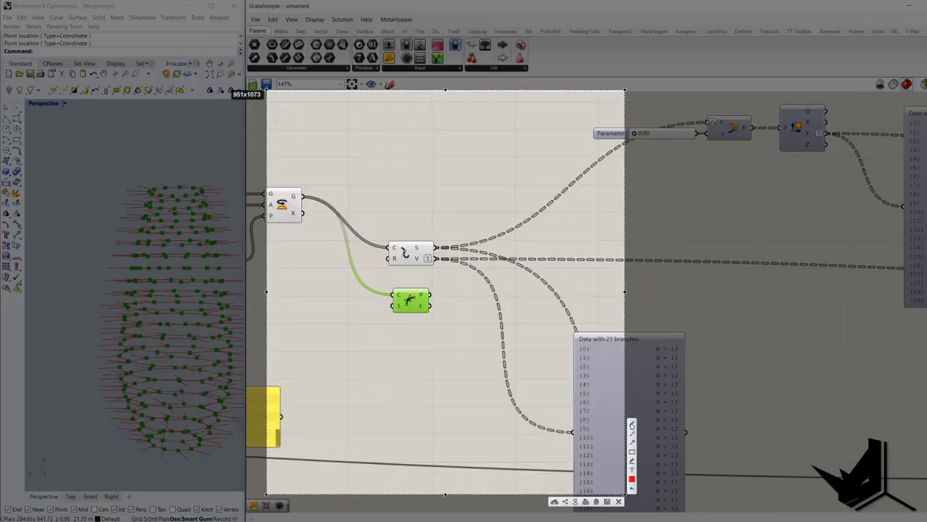
pyautogui.moveTo(413, 230); pyautogui.dragTo(400, 232)
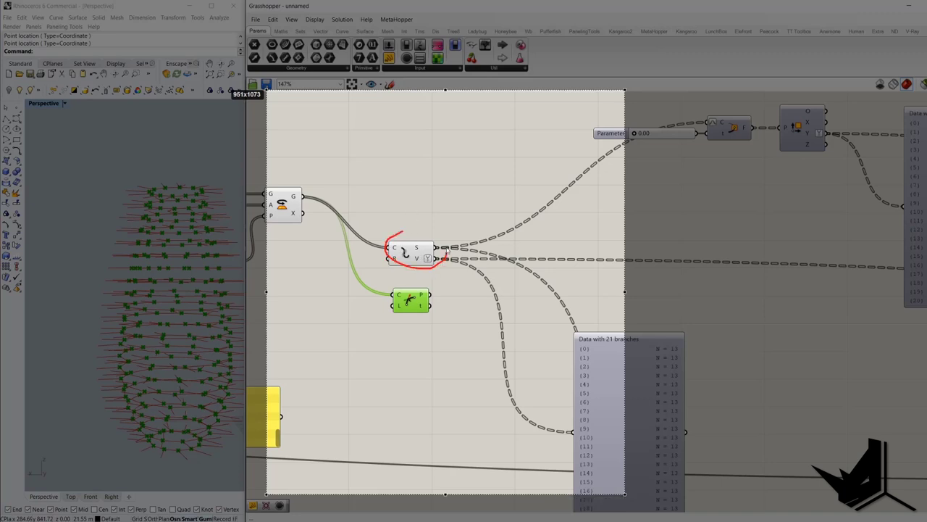
pyautogui.moveTo(443, 259); pyautogui.dragTo(400, 229)
pyautogui.moveTo(366, 196)
pyautogui.mouseDown()
pyautogui.moveTo(446, 158)
pyautogui.moveTo(467, 205)
pyautogui.mouseUp()
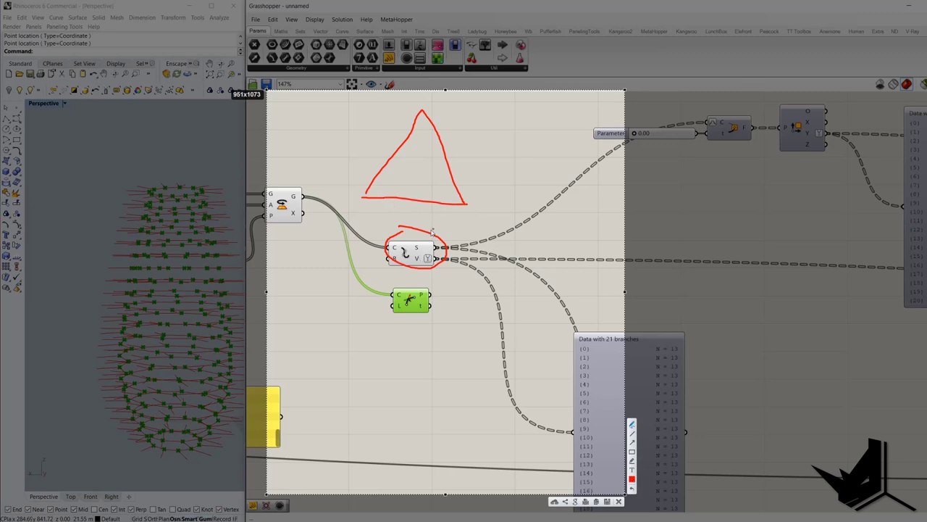
pyautogui.moveTo(418, 255); pyautogui.dragTo(414, 257)
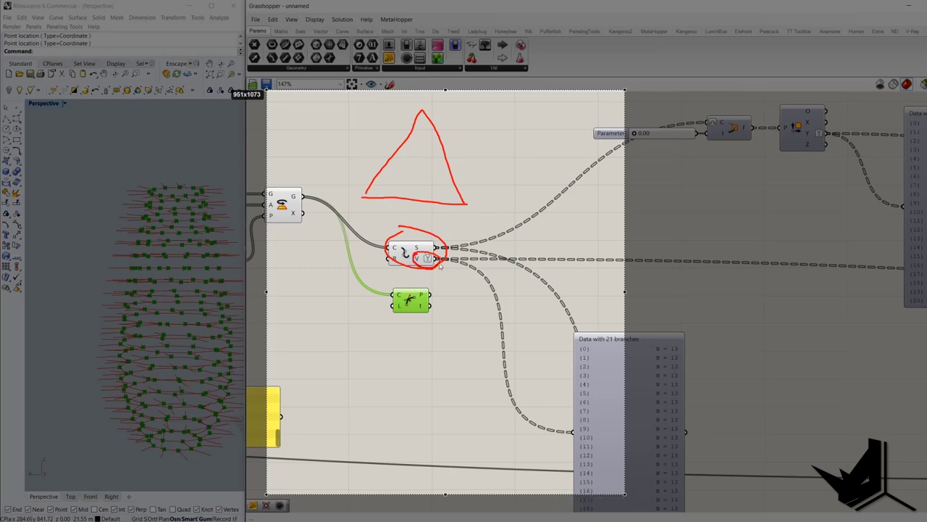
# Step: Mark the triangle's corners, number them 1, 2 and 3, and mark the first corner again as the repeated vertex
pyautogui.moveTo(359, 198); pyautogui.dragTo(371, 198)
pyautogui.moveTo(470, 194); pyautogui.dragTo(467, 203)
pyautogui.moveTo(418, 110); pyautogui.dragTo(425, 108)
pyautogui.moveTo(365, 194); pyautogui.dragTo(366, 196)
pyautogui.moveTo(464, 199); pyautogui.dragTo(459, 201)
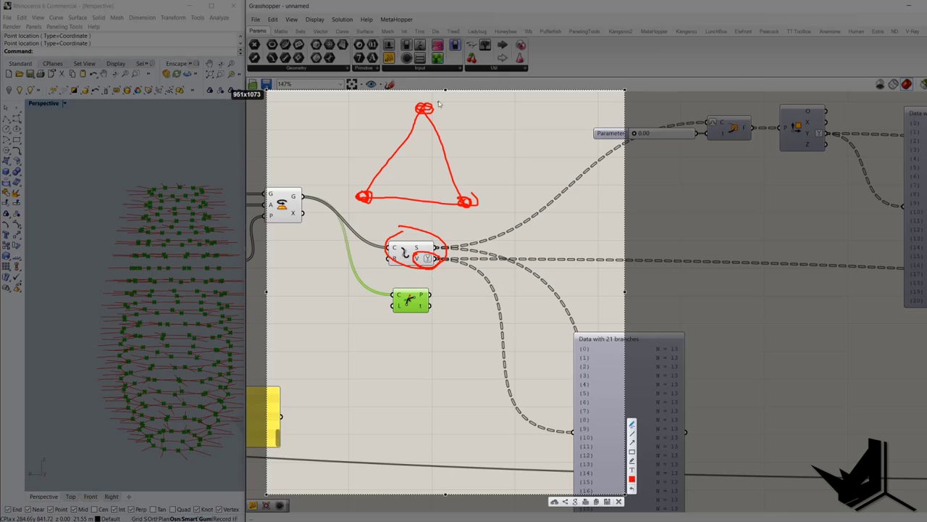
pyautogui.moveTo(366, 211); pyautogui.dragTo(376, 204)
pyautogui.moveTo(462, 217); pyautogui.dragTo(482, 231)
pyautogui.moveTo(436, 97); pyautogui.dragTo(438, 114)
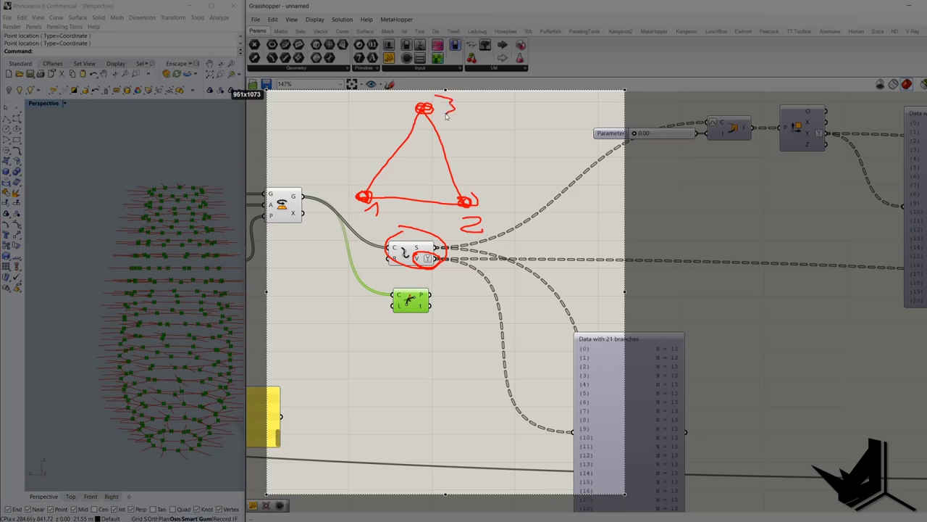
pyautogui.moveTo(349, 188); pyautogui.dragTo(346, 212)
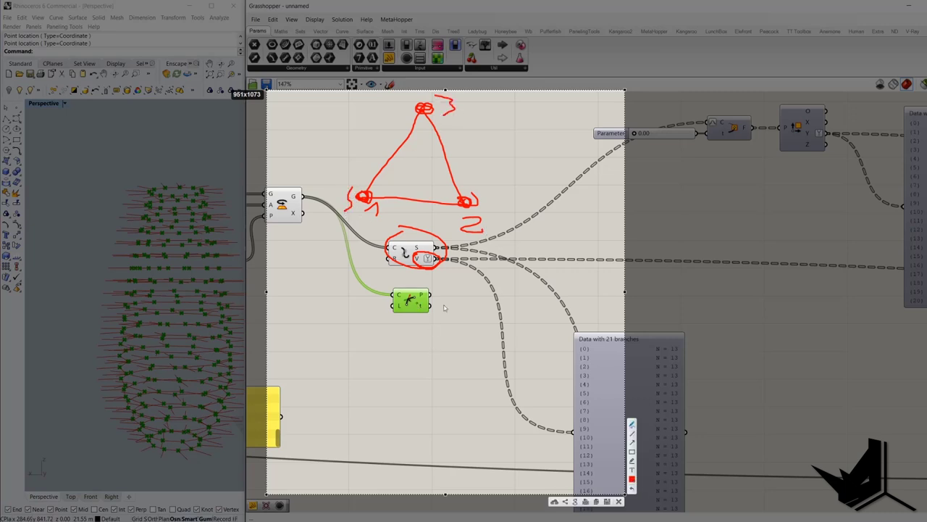
# Step: Circle the Discontinuity component and its P output, and sketch a second triangle below it with corners numbered 1, 2 and 3
pyautogui.moveTo(419, 288)
pyautogui.mouseDown()
pyautogui.moveTo(433, 297)
pyautogui.moveTo(411, 331)
pyautogui.moveTo(321, 435)
pyautogui.mouseUp()
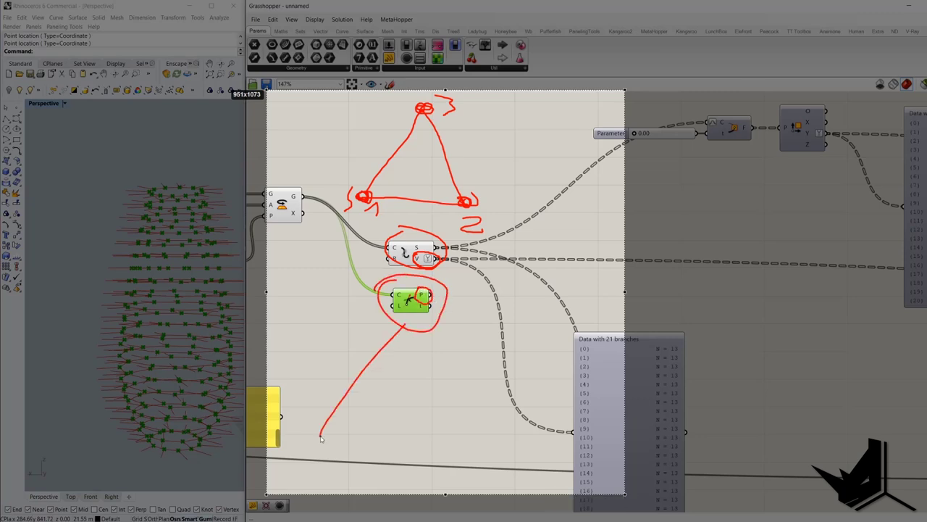
pyautogui.moveTo(407, 323); pyautogui.dragTo(434, 438)
pyautogui.moveTo(306, 438); pyautogui.dragTo(411, 429)
pyautogui.moveTo(313, 444); pyautogui.dragTo(319, 465)
pyautogui.moveTo(432, 448); pyautogui.dragTo(460, 462)
pyautogui.moveTo(401, 338); pyautogui.dragTo(391, 355)
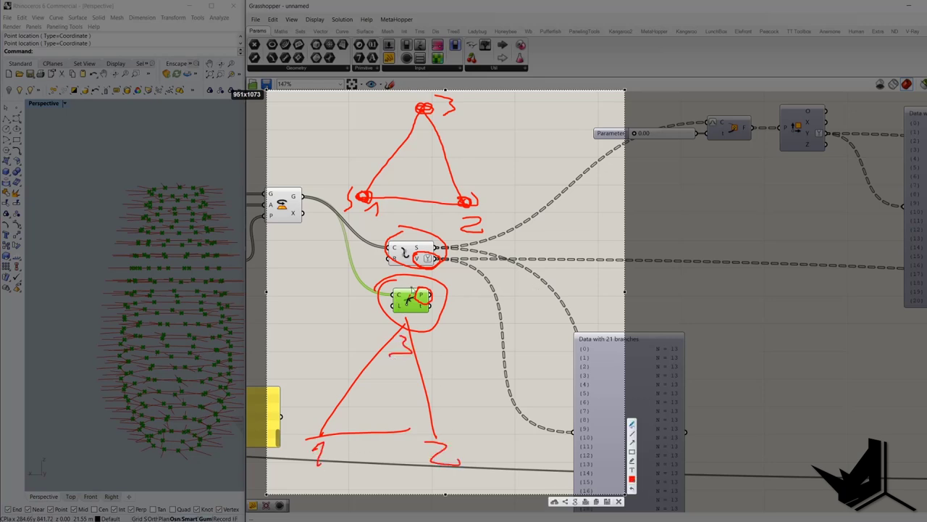
pyautogui.moveTo(423, 287); pyautogui.dragTo(415, 292)
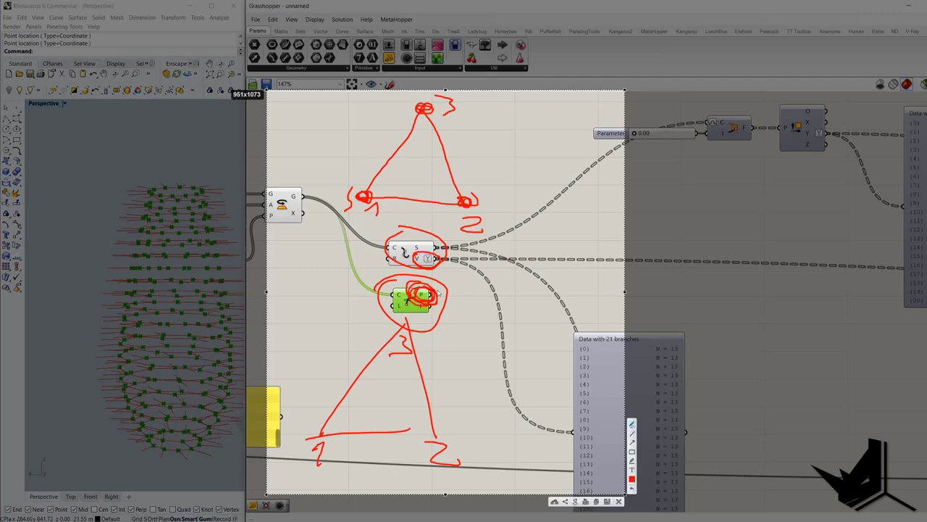
pyautogui.moveTo(431, 225); pyautogui.dragTo(393, 255)
pyautogui.moveTo(379, 224); pyautogui.dragTo(437, 290)
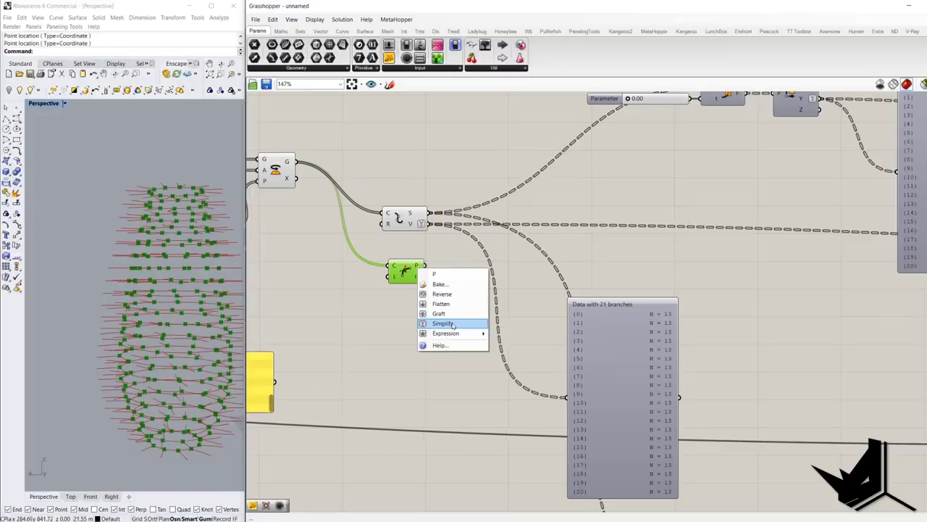
# Step: Simplify the Discontinuity component's P output and connect it to the lower Param Viewer in place of the Explode vertices
pyautogui.click(443, 323)
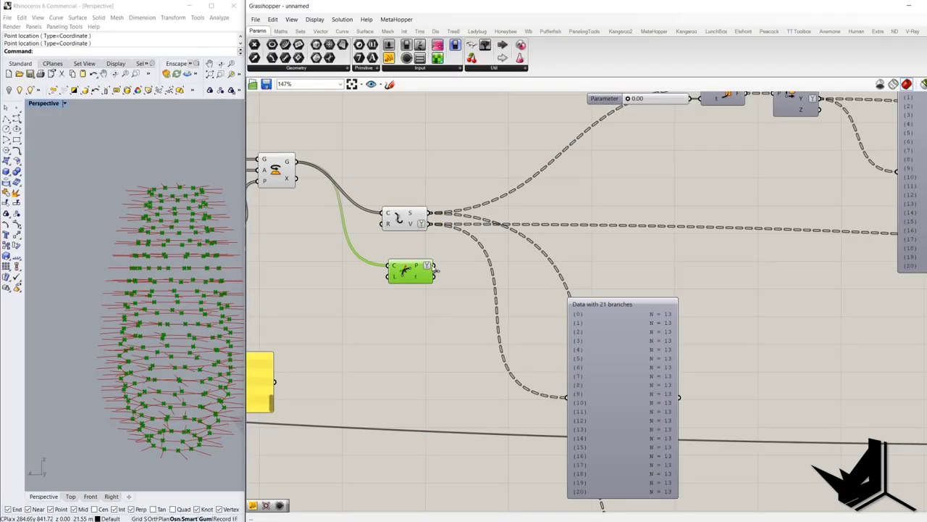
pyautogui.moveTo(433, 266); pyautogui.dragTo(567, 397)
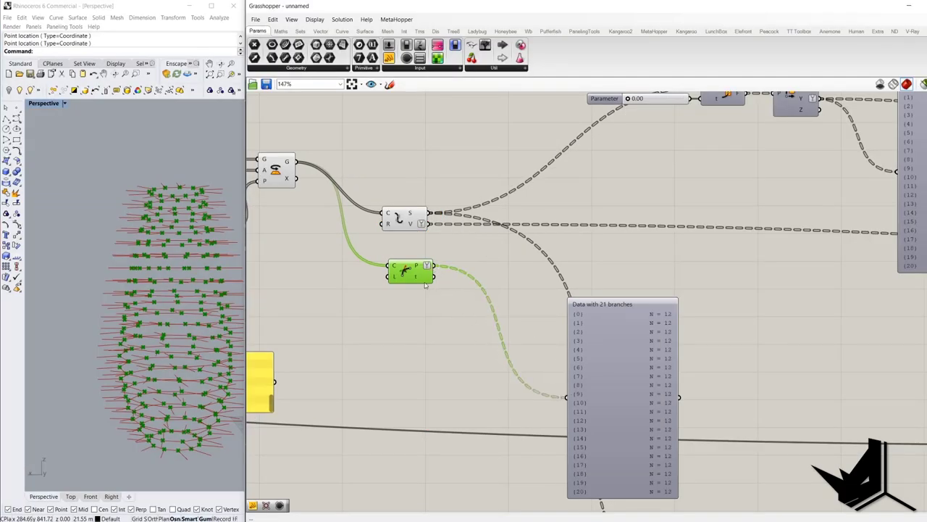
pyautogui.moveTo(599, 340); pyautogui.dragTo(523, 319, button='right')
# Step: Attach a temporary Param Viewer to the Explode component's V output for comparison and delete it again
pyautogui.moveTo(467, 230); pyautogui.dragTo(479, 348, button='right')
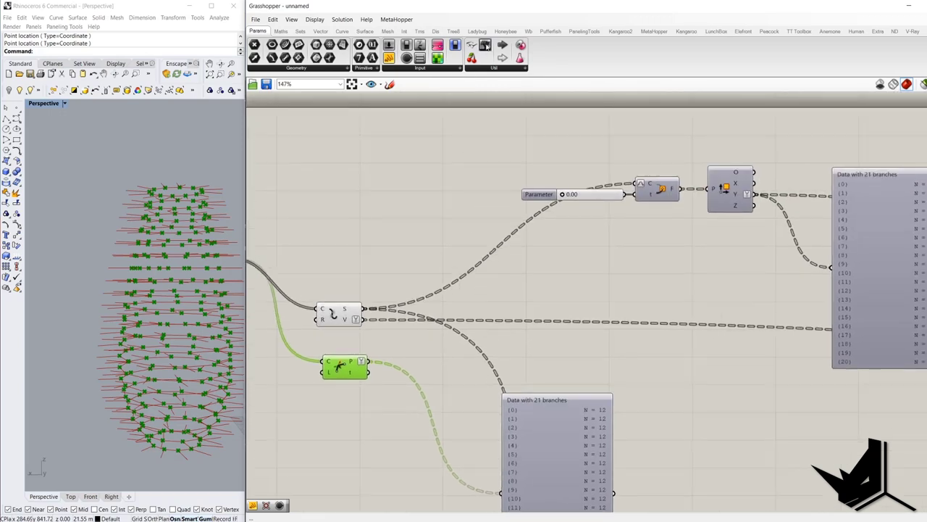
pyautogui.moveTo(485, 44); pyautogui.dragTo(479, 200)
pyautogui.moveTo(363, 319); pyautogui.dragTo(422, 199)
pyautogui.scroll(-2, 448, 125)
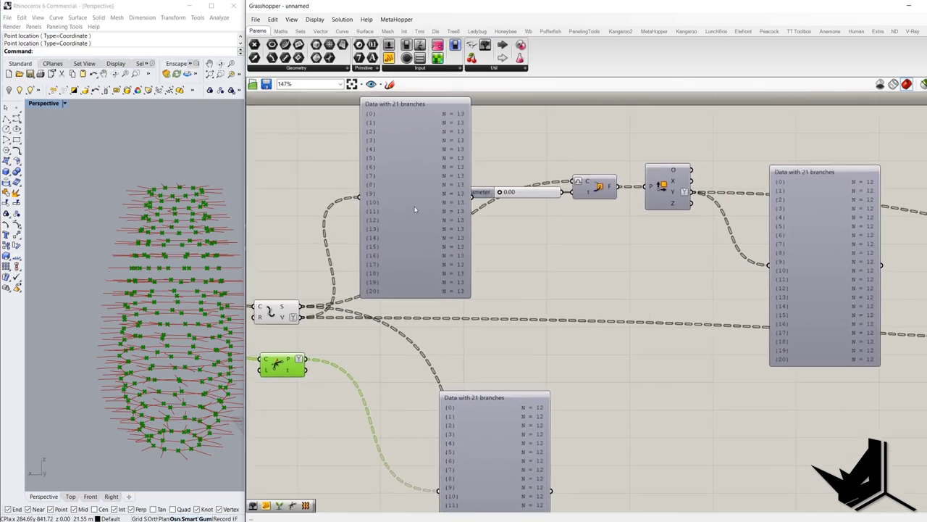
pyautogui.moveTo(450, 252); pyautogui.dragTo(491, 267, button='right')
pyautogui.click(439, 230)
pyautogui.press('Delete')
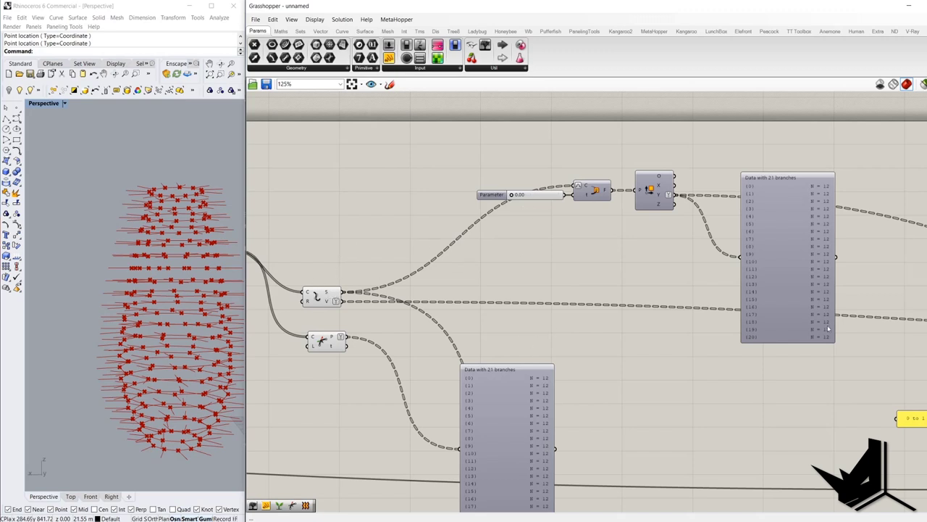
# Step: Connect the Discontinuity component's P output to the start input of the Line SDL component, replacing the Explode vertices
pyautogui.moveTo(513, 352); pyautogui.dragTo(516, 263, button='right')
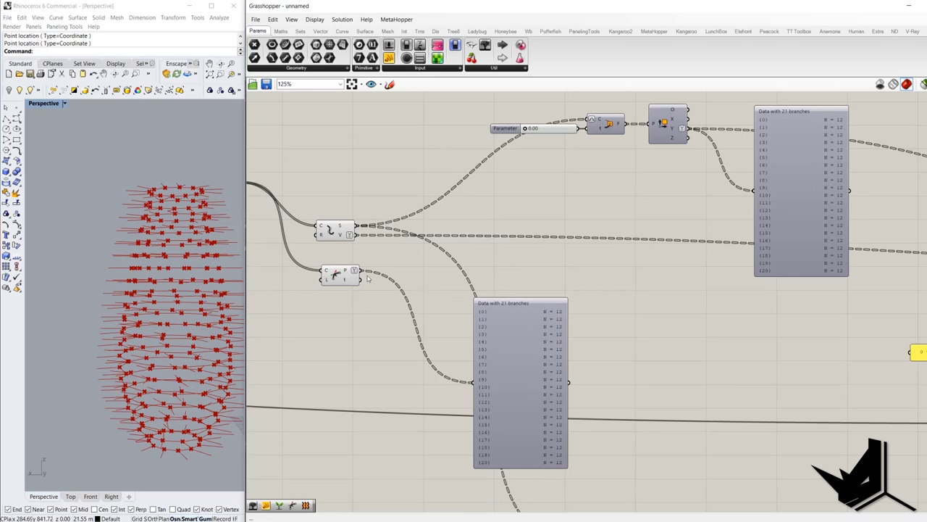
pyautogui.scroll(-4, 420, 290)
pyautogui.scroll(6, 825, 284)
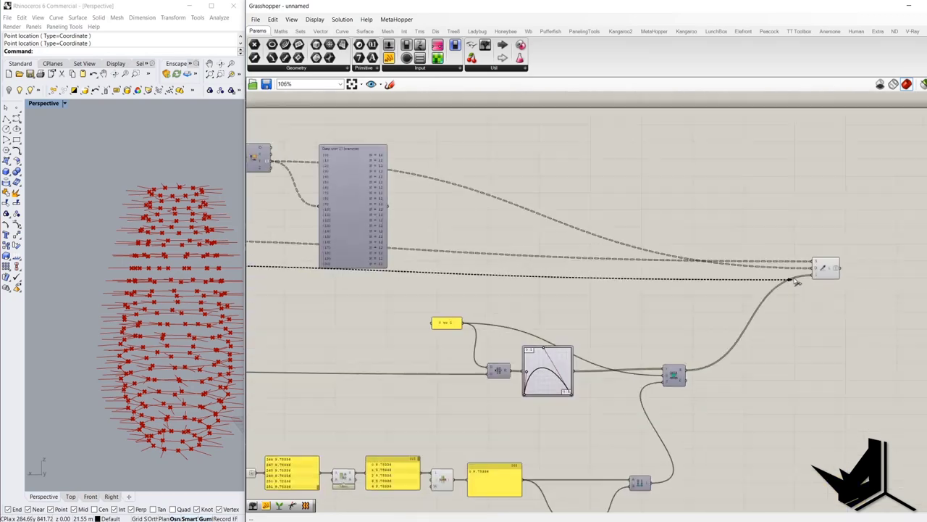
pyautogui.scroll(-5, 826, 284)
pyautogui.scroll(2, 395, 265)
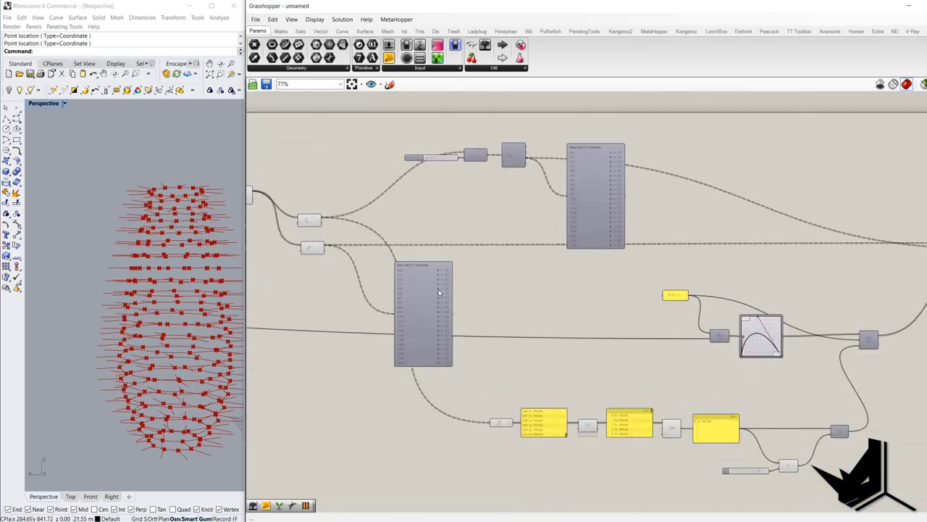
# Step: Move the Param Viewer of the Discontinuity points beneath the Param Viewer of the plane Y vectors
pyautogui.click(430, 291)
pyautogui.moveTo(550, 301); pyautogui.dragTo(438, 270, button='right')
pyautogui.moveTo(321, 255); pyautogui.dragTo(494, 252)
pyautogui.scroll(2, 489, 116)
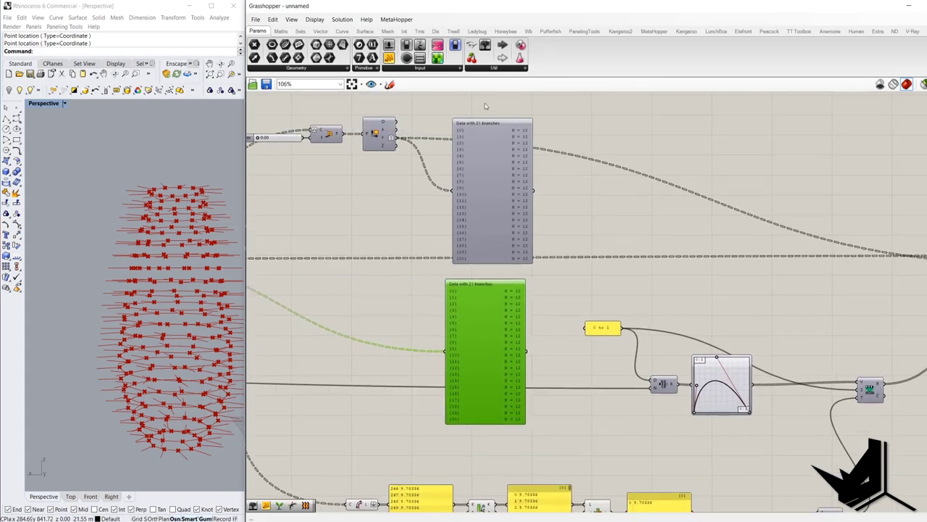
# Step: Add a Param Viewer beside the Remap Numbers component and connect it to the R output to inspect the data structure
pyautogui.moveTo(848, 464); pyautogui.dragTo(573, 322, button='right')
pyautogui.moveTo(484, 46); pyautogui.dragTo(699, 263)
pyautogui.moveTo(610, 241); pyautogui.dragTo(709, 251)
pyautogui.scroll(3, 696, 283)
pyautogui.scroll(-3, 708, 251)
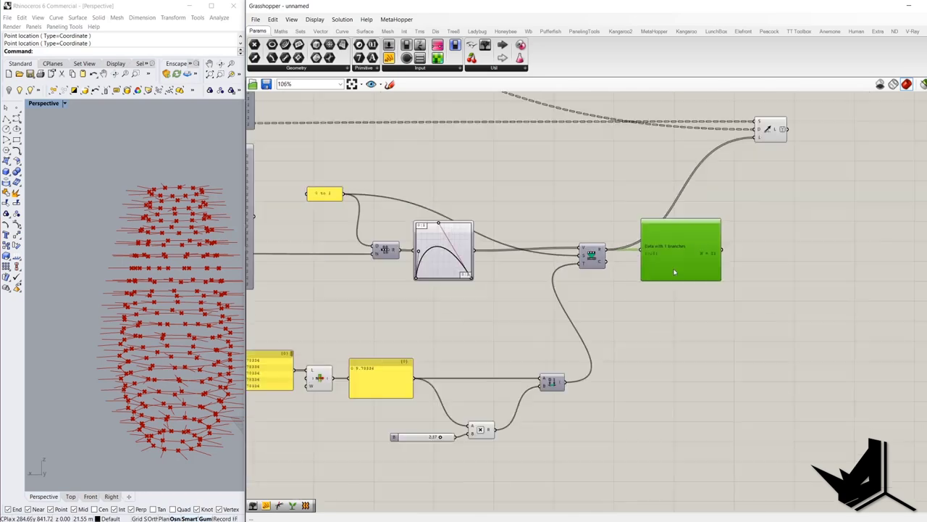
pyautogui.scroll(1, 722, 292)
# Step: Insert a Graft Tree component between the Remap Numbers component's R output and its Param Viewer
pyautogui.moveTo(722, 292); pyautogui.dragTo(774, 287, button='right')
pyautogui.doubleClick(697, 302)
pyautogui.write('graf')
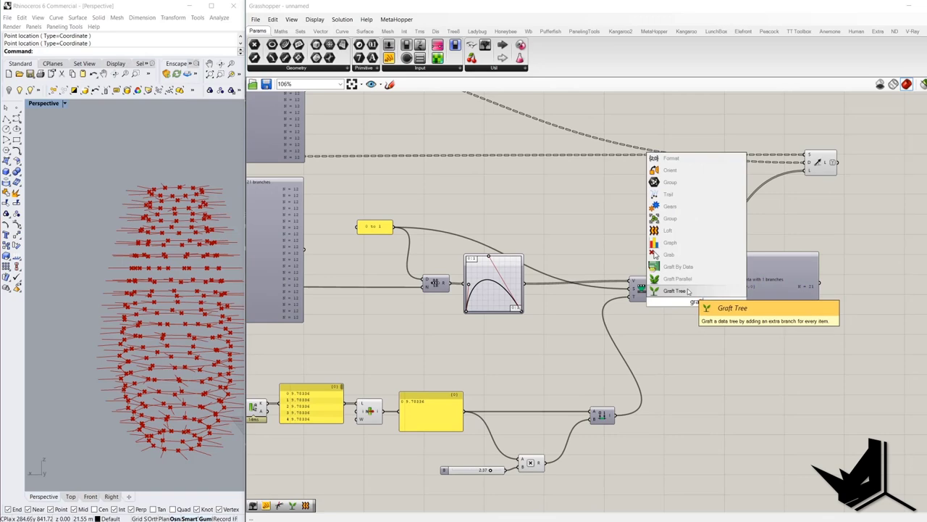
pyautogui.click(671, 290)
pyautogui.scroll(1, 671, 288)
pyautogui.moveTo(653, 281); pyautogui.dragTo(675, 296)
pyautogui.moveTo(332, 247); pyautogui.dragTo(517, 275, button='right')
pyautogui.moveTo(386, 191); pyautogui.dragTo(282, 210, button='right')
pyautogui.moveTo(816, 364); pyautogui.dragTo(615, 327, button='right')
pyautogui.scroll(2, 614, 323)
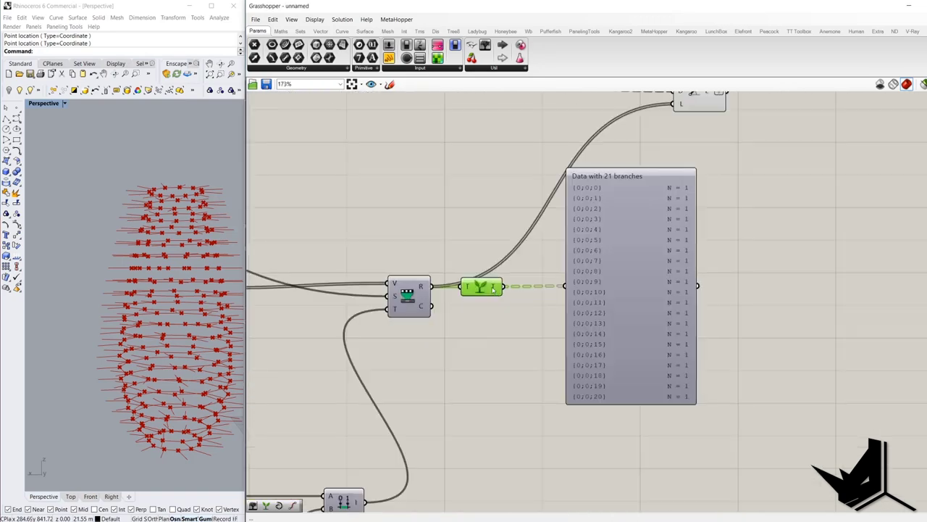
# Step: Simplify the Graft Tree component's output and connect it to the length input of the Line SDL component
pyautogui.rightClick(494, 290)
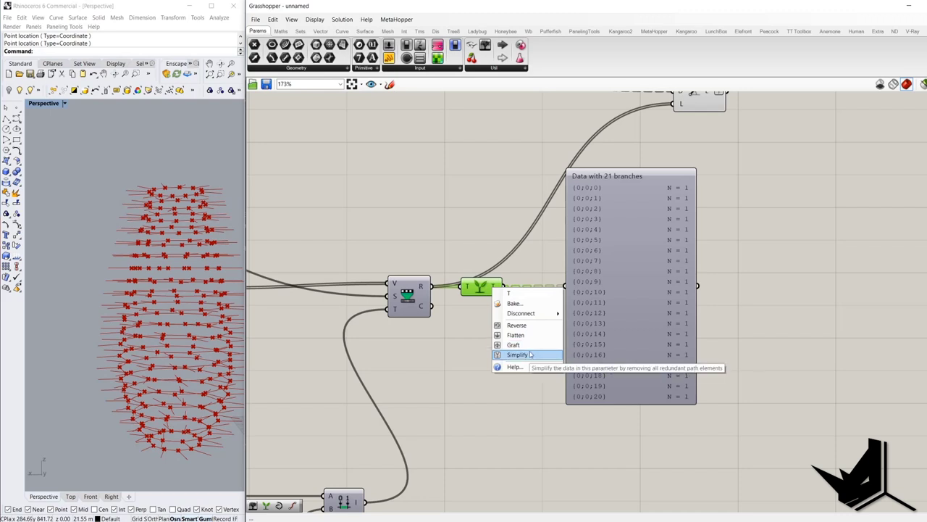
pyautogui.click(530, 355)
pyautogui.scroll(-3, 536, 344)
pyautogui.moveTo(540, 337); pyautogui.dragTo(637, 224)
# Step: Inspect the lines on the tower from another angle and delete the Param Viewer attached to the Graft Tree component
pyautogui.click(178, 294)
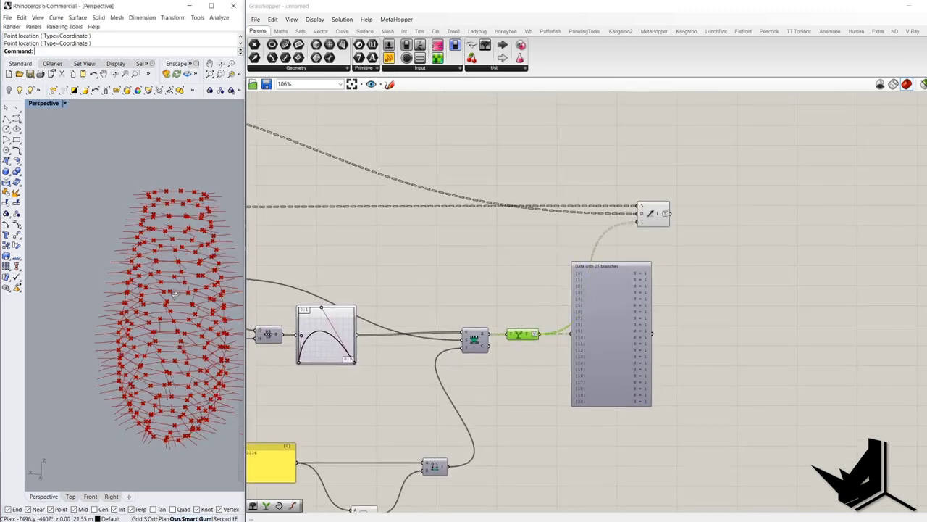
pyautogui.click(611, 301)
pyautogui.press('Delete')
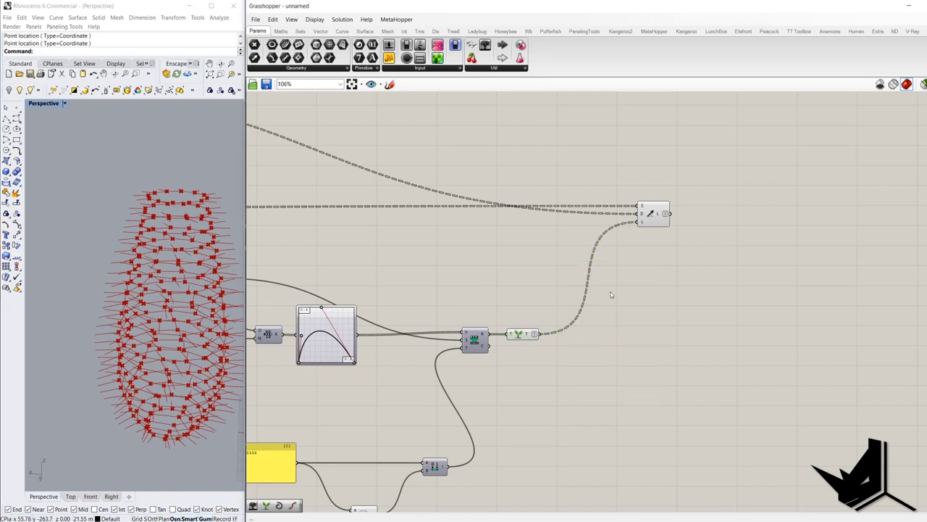
# Step: Add a Loft component after the Line SDL component and connect the lines to its curves input
pyautogui.doubleClick(743, 232)
pyautogui.write('loft')
pyautogui.click(735, 216)
pyautogui.moveTo(671, 212); pyautogui.dragTo(760, 236)
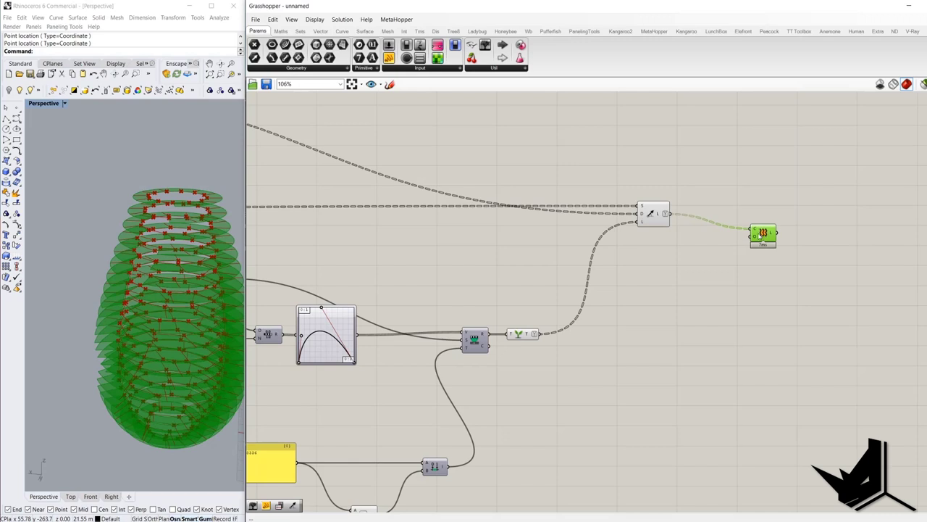
# Step: Insert a Flip Matrix component between the Line SDL output and the Loft component's curves input
pyautogui.doubleClick(730, 214)
pyautogui.write('flip')
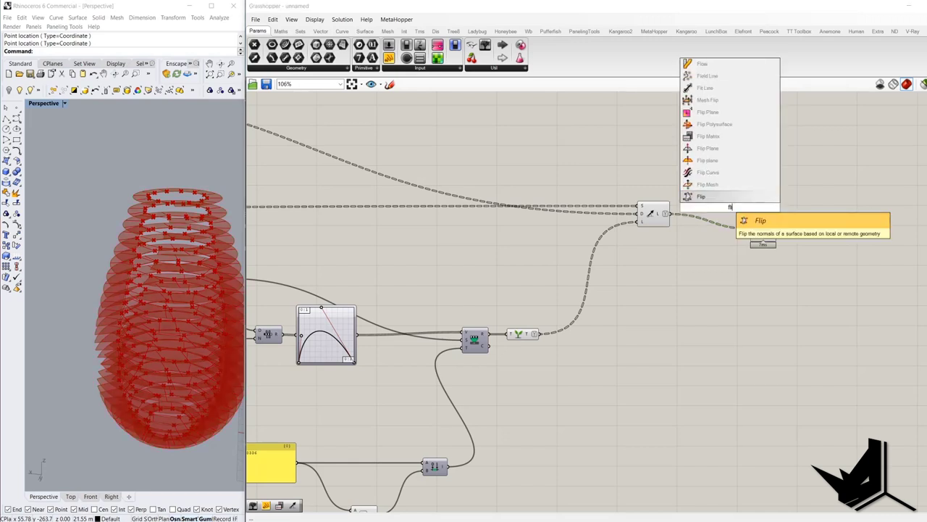
pyautogui.click(710, 177)
pyautogui.moveTo(716, 208); pyautogui.dragTo(670, 214)
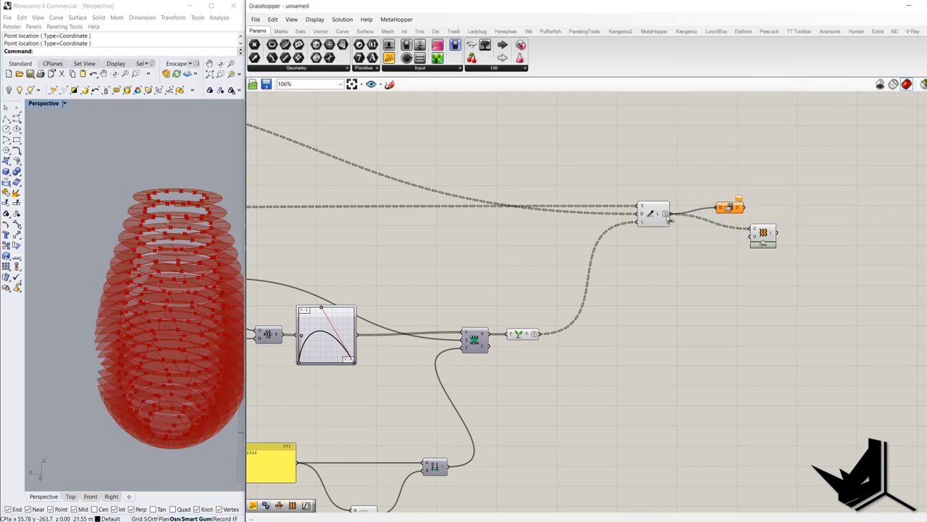
pyautogui.moveTo(757, 231); pyautogui.dragTo(756, 230)
pyautogui.moveTo(730, 208); pyautogui.dragTo(767, 219)
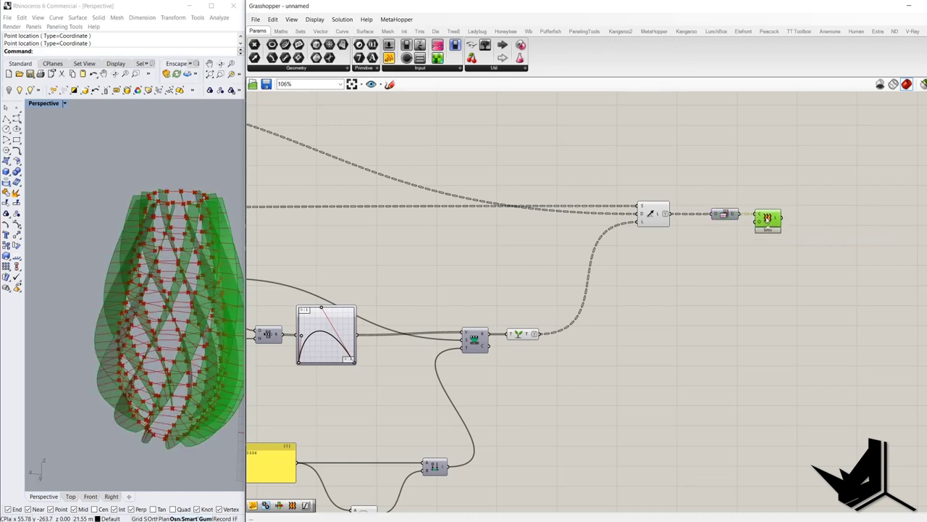
# Step: Examine the vertical lofted fins on the tower up close, from a distance and from different angles
pyautogui.moveTo(169, 243)
pyautogui.mouseDown(button='right')
pyautogui.moveTo(184, 245)
pyautogui.moveTo(167, 232)
pyautogui.moveTo(183, 310)
pyautogui.moveTo(171, 235)
pyautogui.mouseUp(button='right')
pyautogui.scroll(-4, 184, 244)
pyautogui.scroll(6, 167, 232)
pyautogui.scroll(-4, 172, 243)
pyautogui.scroll(5, 174, 348)
pyautogui.moveTo(176, 334); pyautogui.dragTo(125, 290, button='right')
pyautogui.scroll(-6, 137, 341)
pyautogui.scroll(3, 122, 265)
pyautogui.scroll(3, 121, 266)
pyautogui.scroll(-6, 124, 312)
pyautogui.moveTo(130, 340); pyautogui.dragTo(115, 345, button='right')
# Step: Reshape the Graph Mapper's Bezier curve by moving its start handle up along the graph's vertical axis
pyautogui.scroll(6, 138, 344)
pyautogui.moveTo(428, 358); pyautogui.dragTo(553, 304, button='right')
pyautogui.scroll(4, 403, 256)
pyautogui.moveTo(455, 318); pyautogui.dragTo(448, 270)
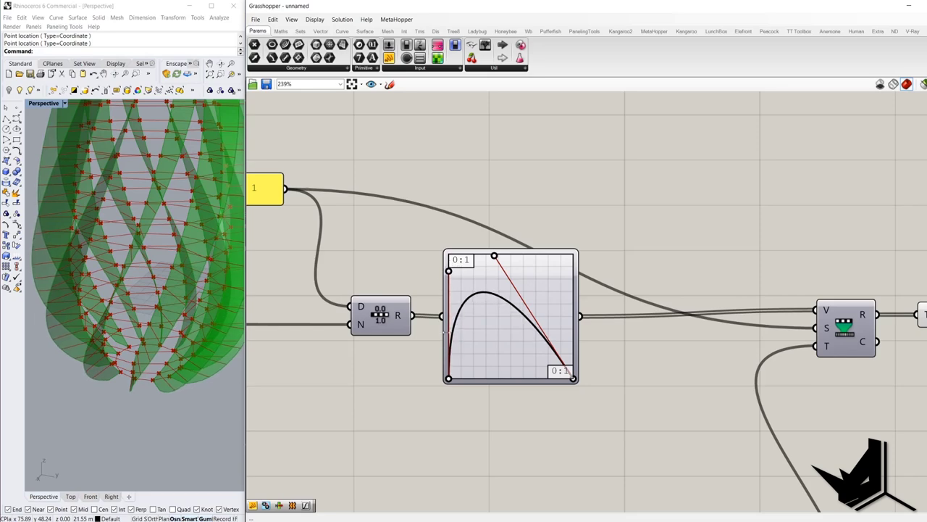
pyautogui.moveTo(449, 378); pyautogui.dragTo(449, 380)
# Step: Set the slider multiplying the domain's upper bound to 2.31
pyautogui.scroll(-4, 478, 388)
pyautogui.moveTo(589, 451); pyautogui.dragTo(551, 311, button='right')
pyautogui.scroll(2, 512, 370)
pyautogui.moveTo(512, 371); pyautogui.dragTo(655, 313, button='right')
pyautogui.scroll(-1, 655, 314)
pyautogui.scroll(1, 558, 382)
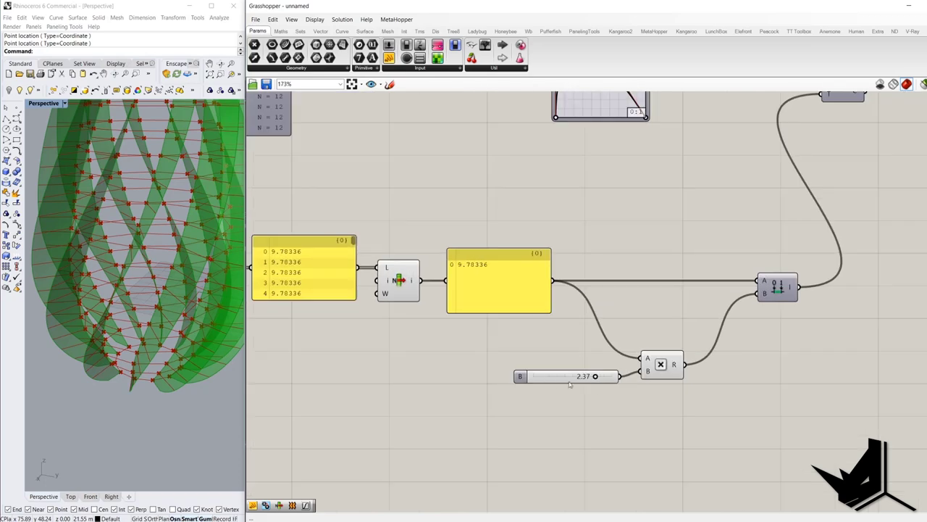
pyautogui.moveTo(595, 377); pyautogui.dragTo(592, 401)
# Step: Check the fins over the tower's full height and lower the slider that multiplies the domain's upper bound
pyautogui.scroll(-1, 552, 371)
pyautogui.scroll(1, 552, 370)
pyautogui.scroll(-1, 552, 370)
pyautogui.scroll(1, 583, 395)
pyautogui.scroll(-8, 139, 380)
pyautogui.moveTo(154, 341); pyautogui.dragTo(195, 281, button='right')
pyautogui.scroll(4, 195, 286)
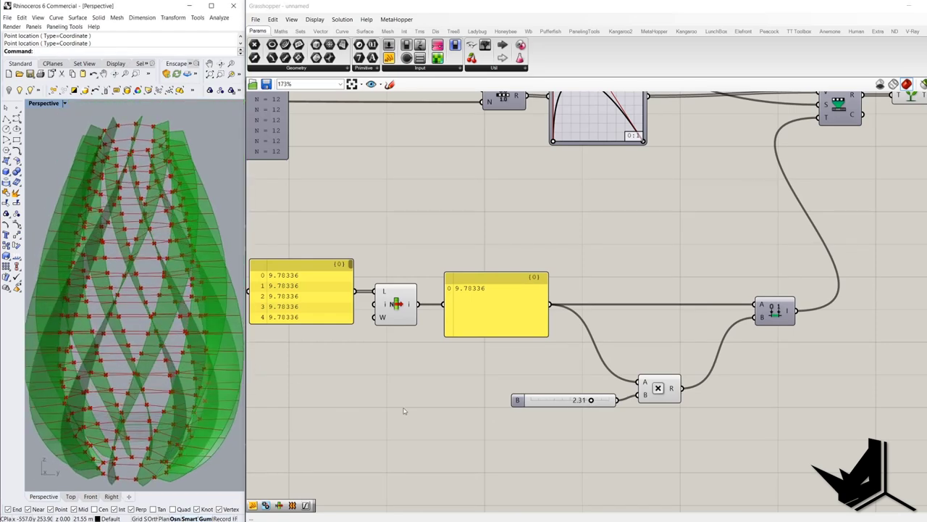
pyautogui.moveTo(593, 400); pyautogui.dragTo(569, 400)
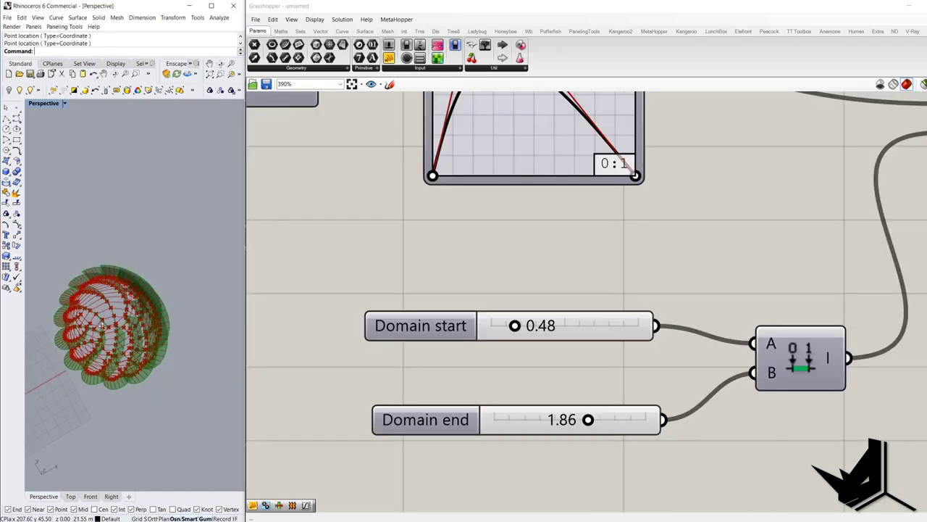
# Step: Compare the lofted tower's overall shape with the reference tower image
pyautogui.scroll(-10, 410, 263)
pyautogui.scroll(10, 568, 276)
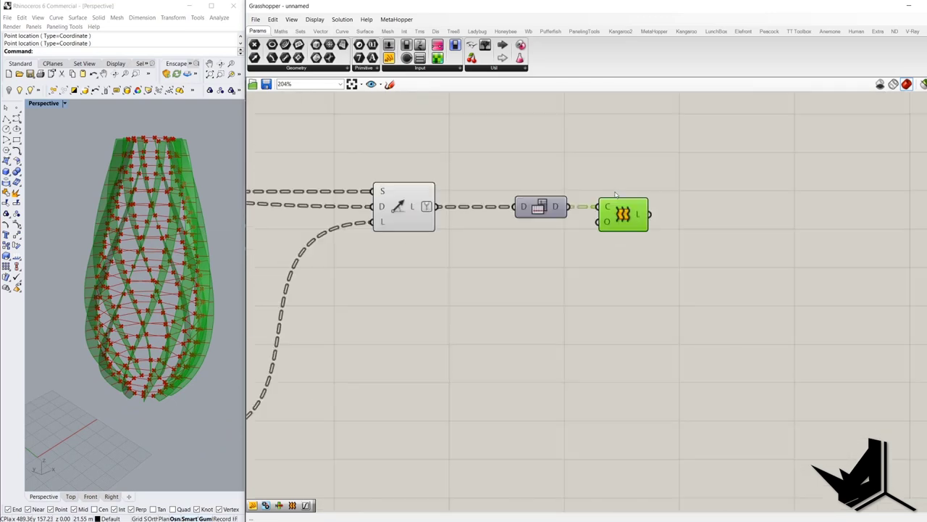
pyautogui.moveTo(677, 293); pyautogui.dragTo(531, 187)
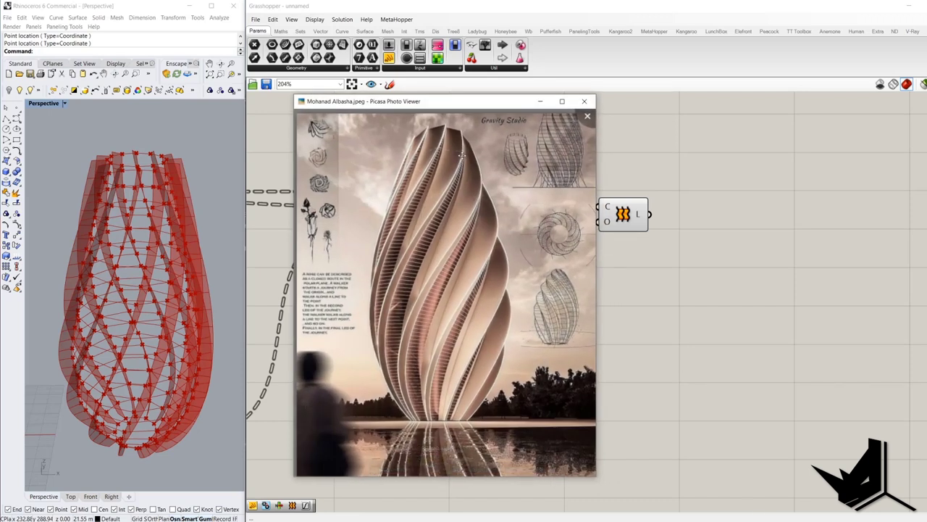
pyautogui.moveTo(416, 324)
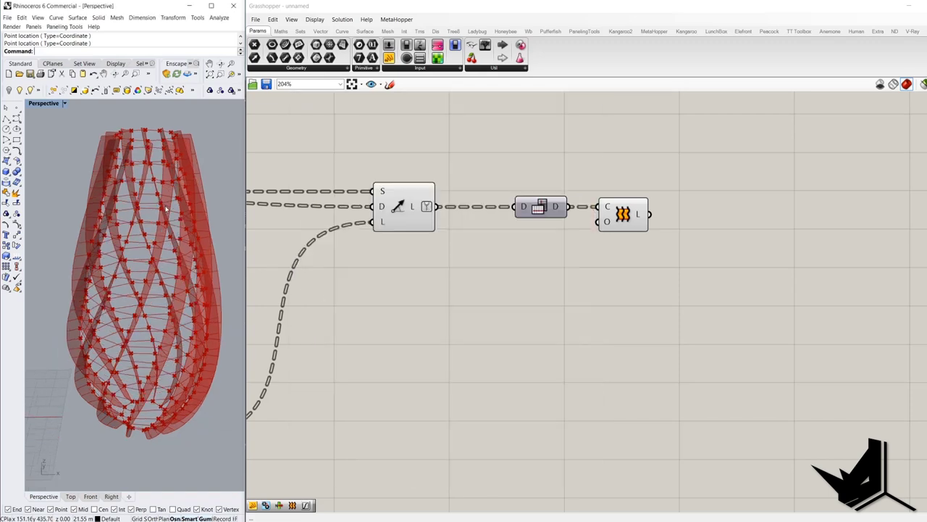
# Step: Examine how the lofted fins end at the tower's top and bottom floors
pyautogui.moveTo(138, 189); pyautogui.dragTo(146, 174, button='right')
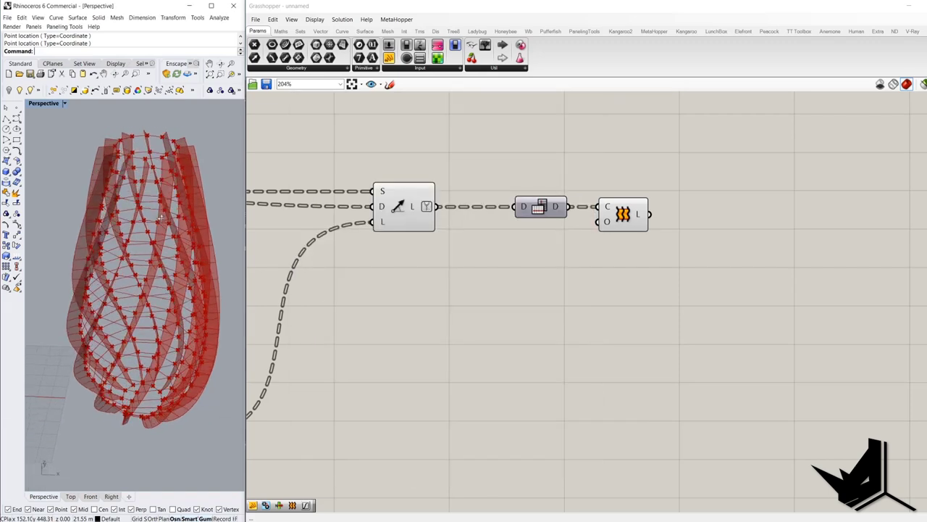
pyautogui.scroll(5, 146, 174)
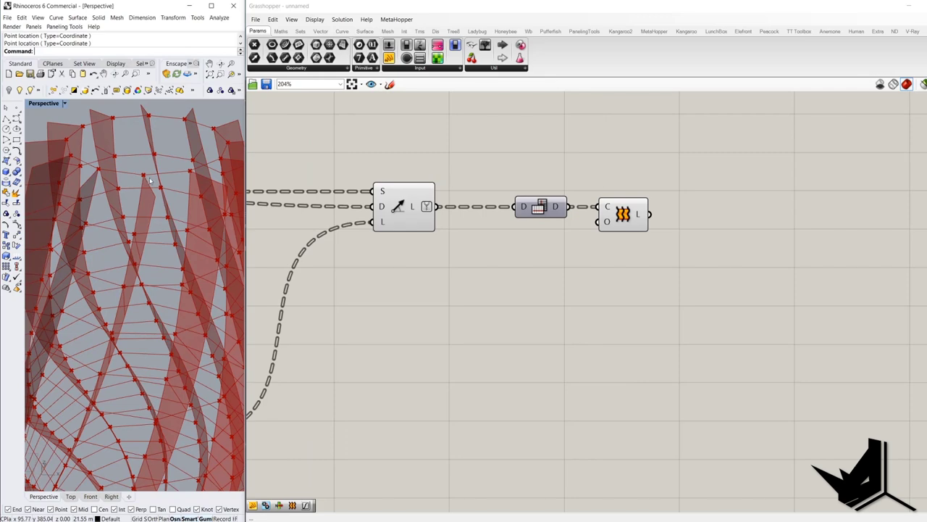
pyautogui.scroll(-3, 147, 179)
pyautogui.scroll(4, 175, 177)
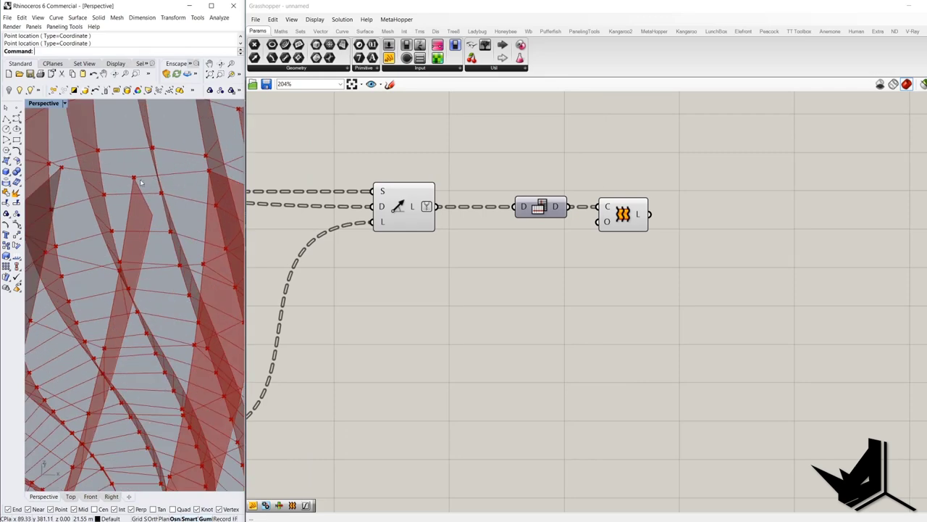
pyautogui.scroll(-3, 173, 178)
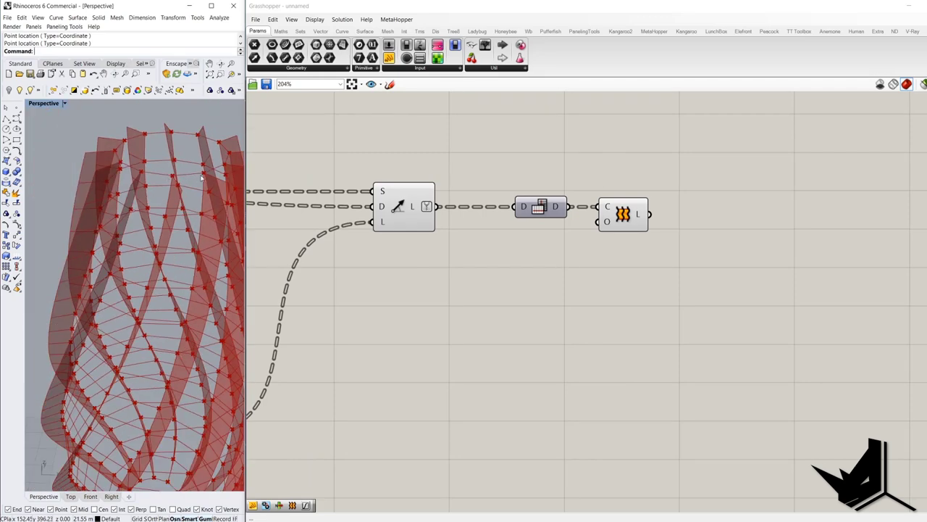
pyautogui.scroll(-5, 186, 179)
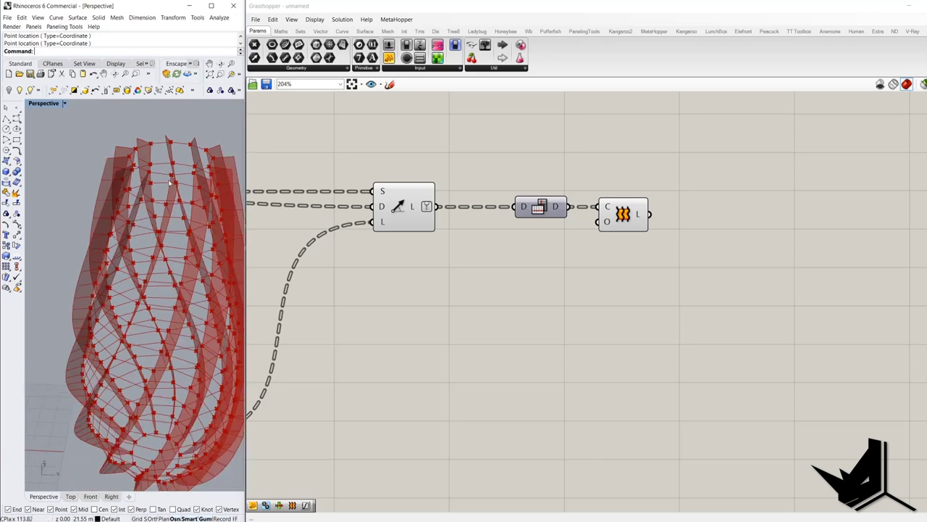
pyautogui.scroll(6, 139, 406)
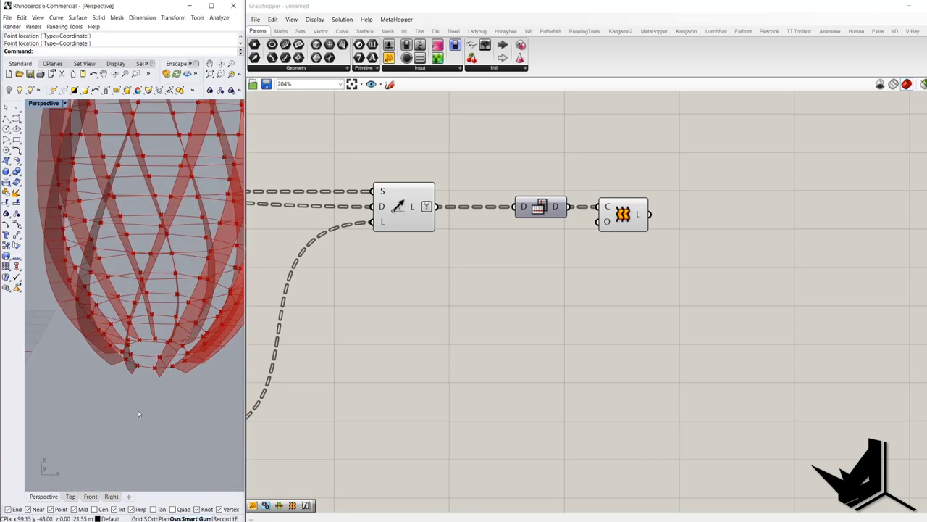
pyautogui.scroll(-4, 150, 364)
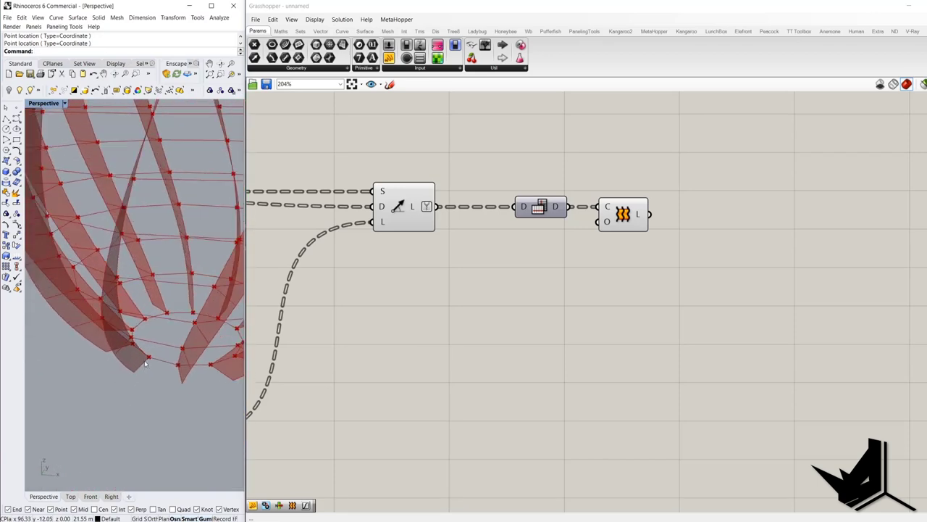
pyautogui.moveTo(139, 367); pyautogui.dragTo(161, 297, button='right')
pyautogui.scroll(-5, 148, 406)
pyautogui.scroll(4, 161, 290)
pyautogui.scroll(-4, 160, 286)
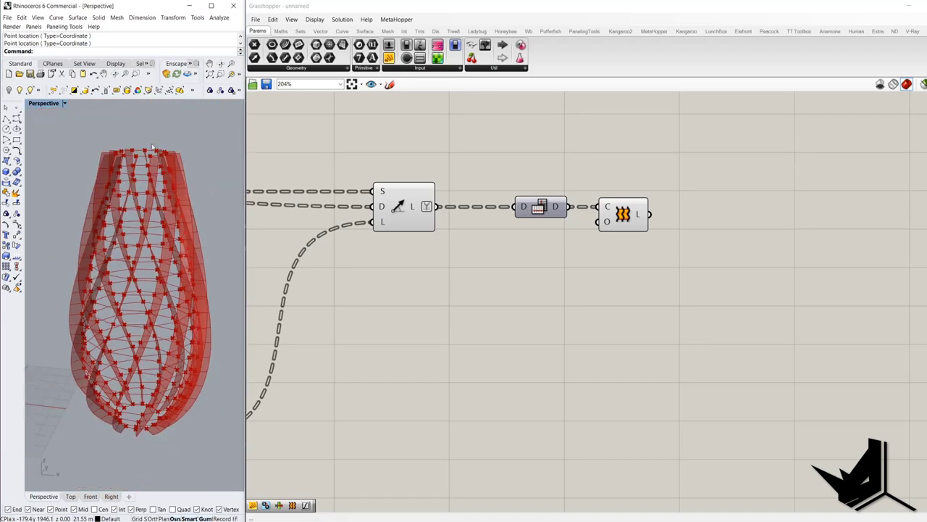
# Step: Examine the fin tips near the tower's uppermost floors again from several other angles
pyautogui.moveTo(152, 148); pyautogui.dragTo(142, 173, button='right')
pyautogui.scroll(3, 129, 208)
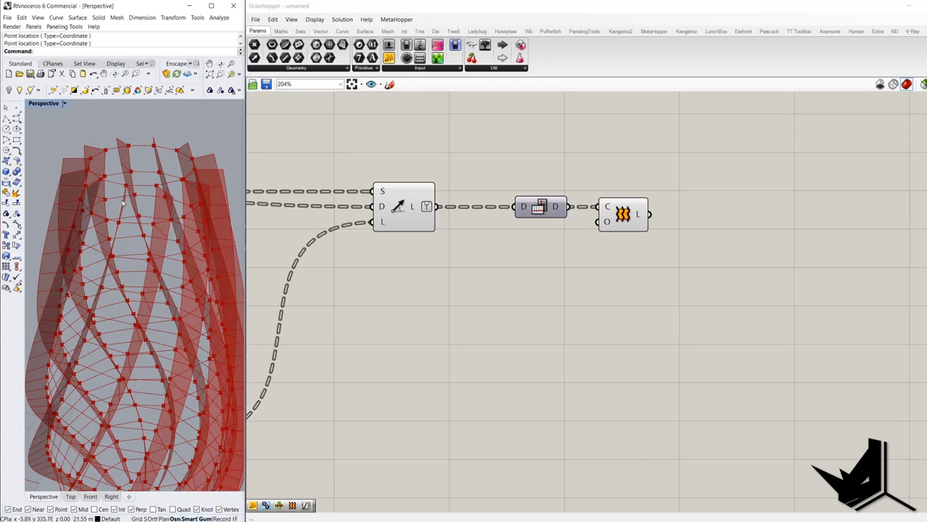
pyautogui.moveTo(127, 190); pyautogui.dragTo(80, 178, button='right')
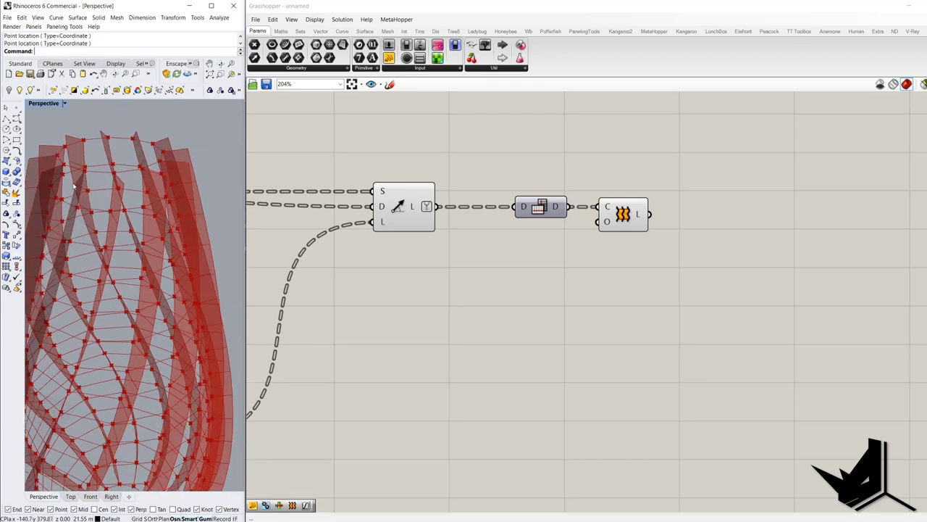
pyautogui.scroll(-3, 80, 229)
pyautogui.moveTo(102, 219); pyautogui.dragTo(151, 183, button='right')
pyautogui.scroll(3, 151, 183)
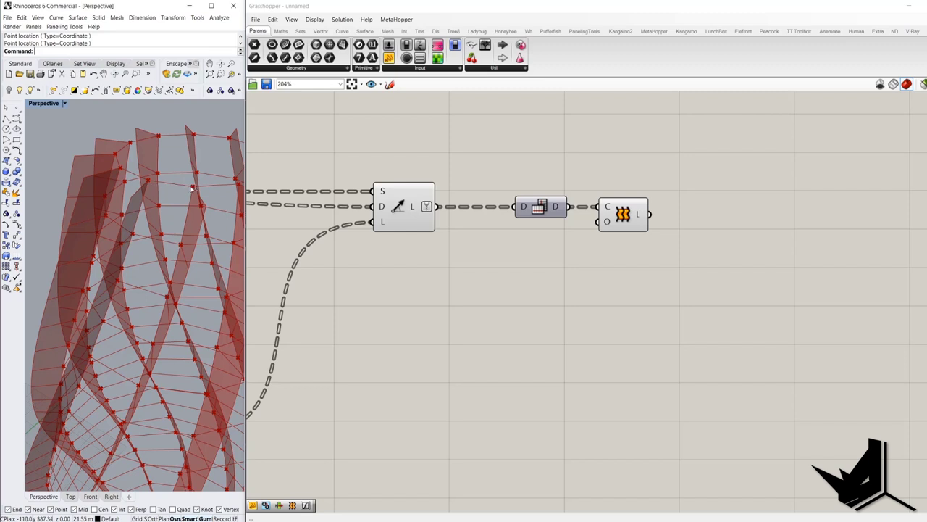
pyautogui.scroll(-8, 192, 189)
pyautogui.moveTo(189, 206); pyautogui.dragTo(185, 160, button='right')
pyautogui.scroll(10, 174, 338)
pyautogui.scroll(-8, 174, 339)
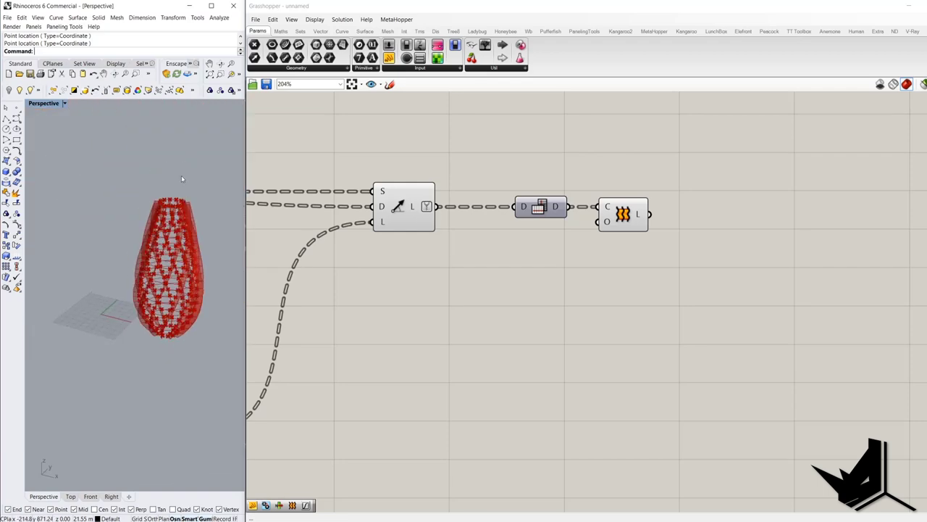
pyautogui.scroll(6, 81, 292)
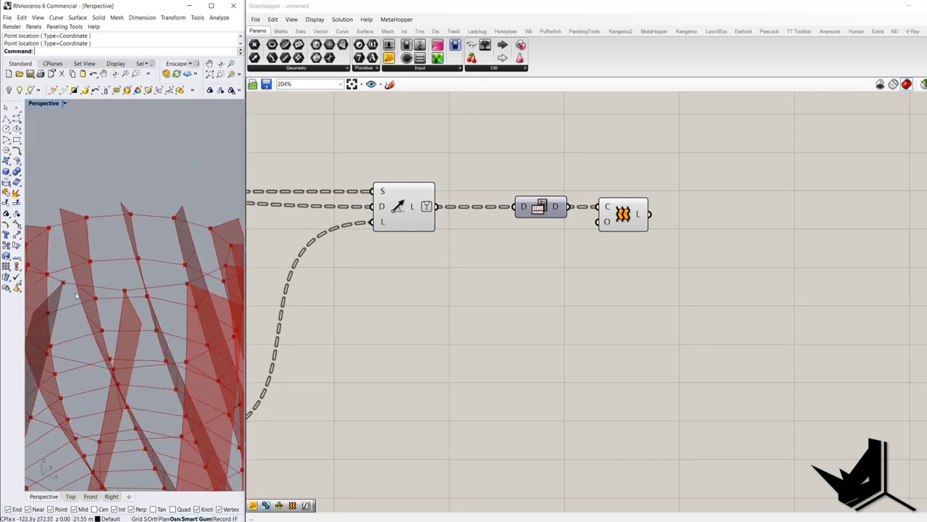
pyautogui.scroll(-6, 81, 292)
# Step: Bring up the reference image, examine the top and base of its twisted fins, and minimize it
pyautogui.hotkey('alt', 'Tab')
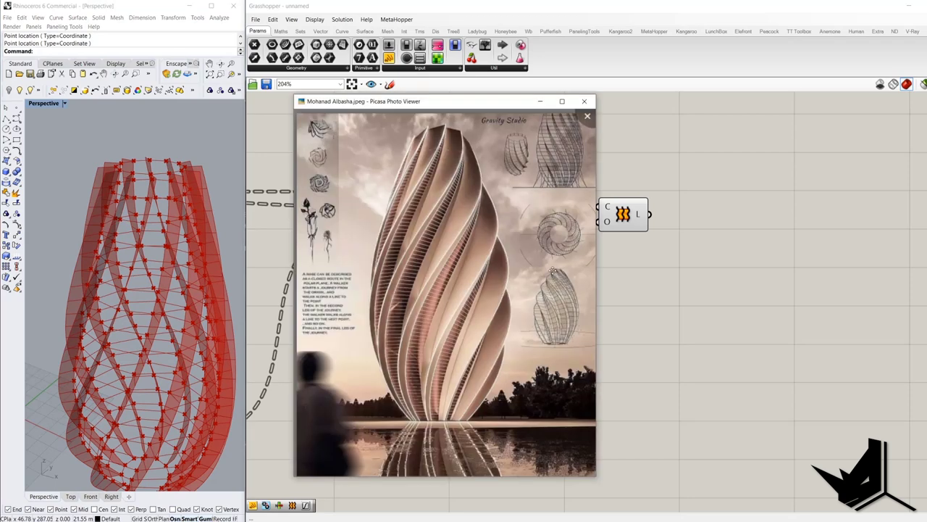
pyautogui.scroll(4, 460, 119)
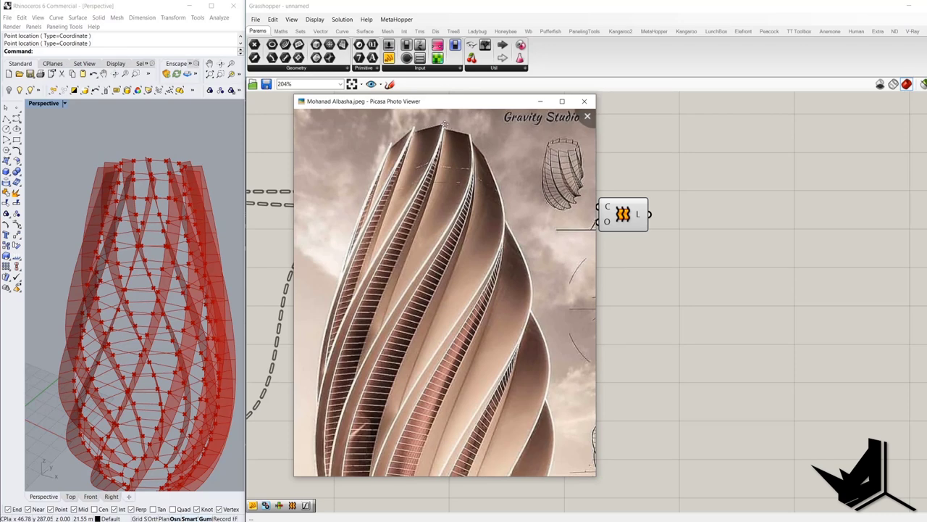
pyautogui.scroll(-3, 439, 128)
pyautogui.scroll(4, 426, 413)
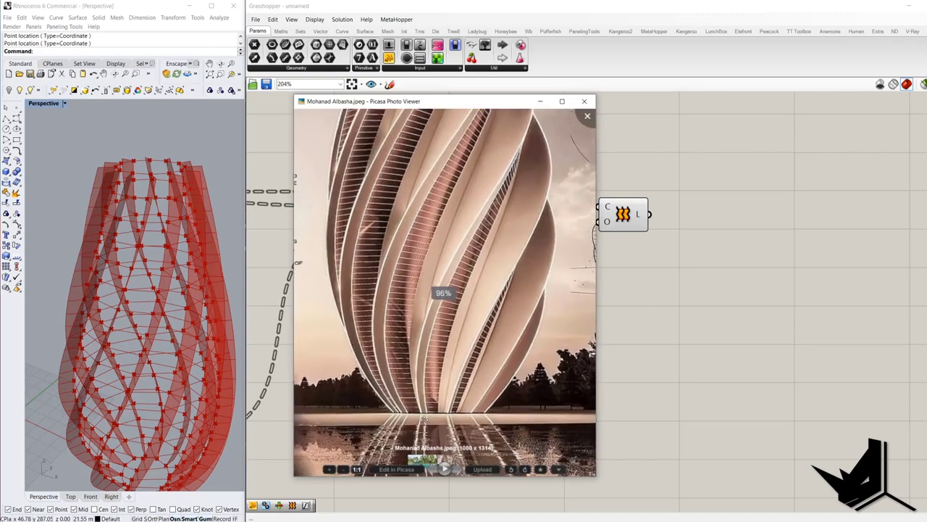
pyautogui.click(540, 102)
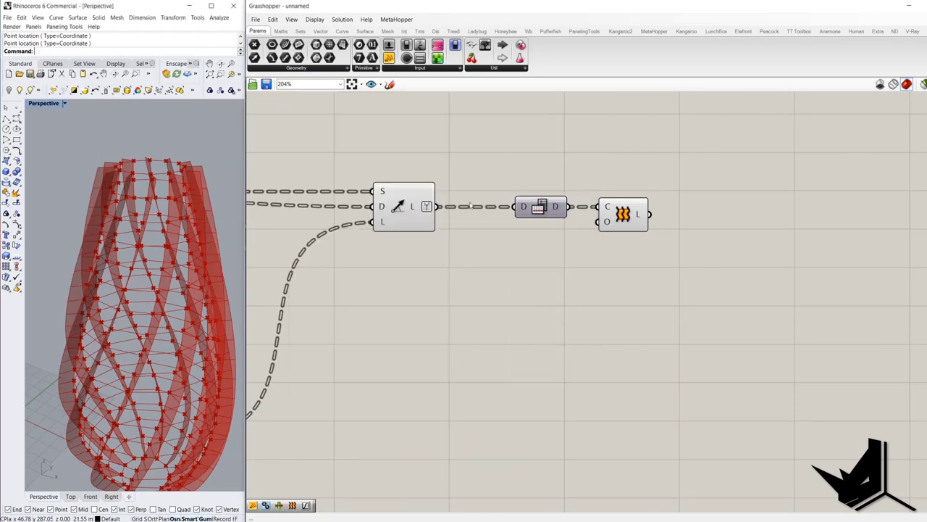
# Step: Delete the Flip Matrix and Loft components after Line SDL
pyautogui.moveTo(606, 276); pyautogui.dragTo(541, 170)
pyautogui.press('Delete')
pyautogui.moveTo(145, 242); pyautogui.dragTo(241, 254, button='right')
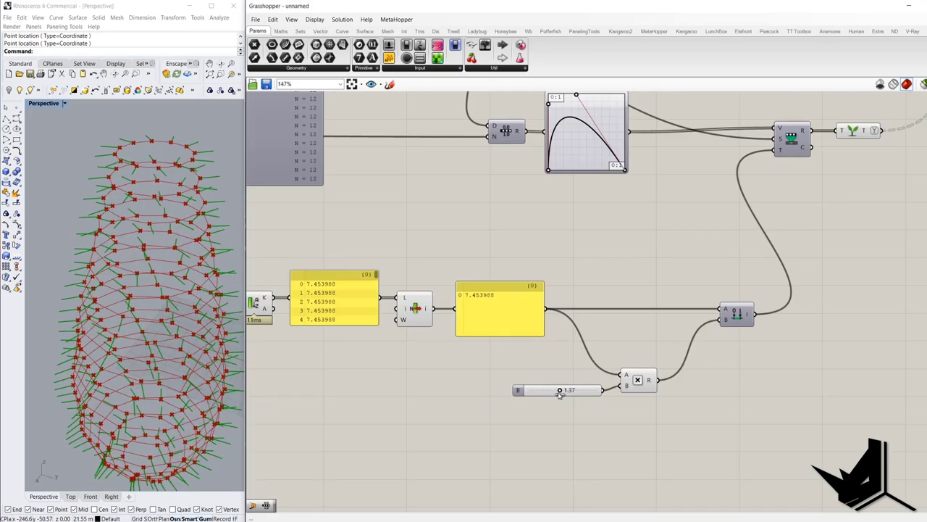
# Step: Add a Rotate transform component and place it after the Line SDL component
pyautogui.moveTo(600, 349); pyautogui.dragTo(280, 425, button='right')
pyautogui.scroll(-3, 476, 372)
pyautogui.scroll(4, 568, 204)
pyautogui.moveTo(566, 203); pyautogui.dragTo(560, 294, button='right')
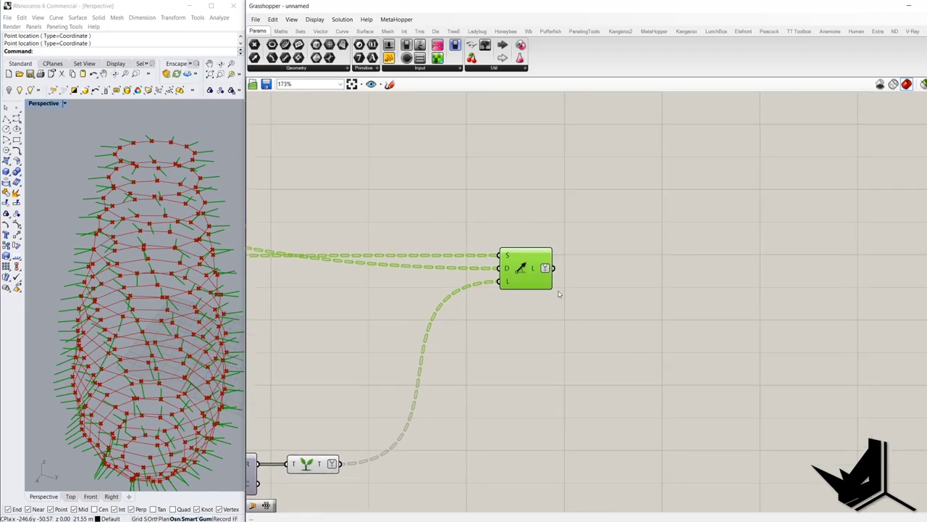
pyautogui.click(561, 295)
pyautogui.doubleClick(599, 312)
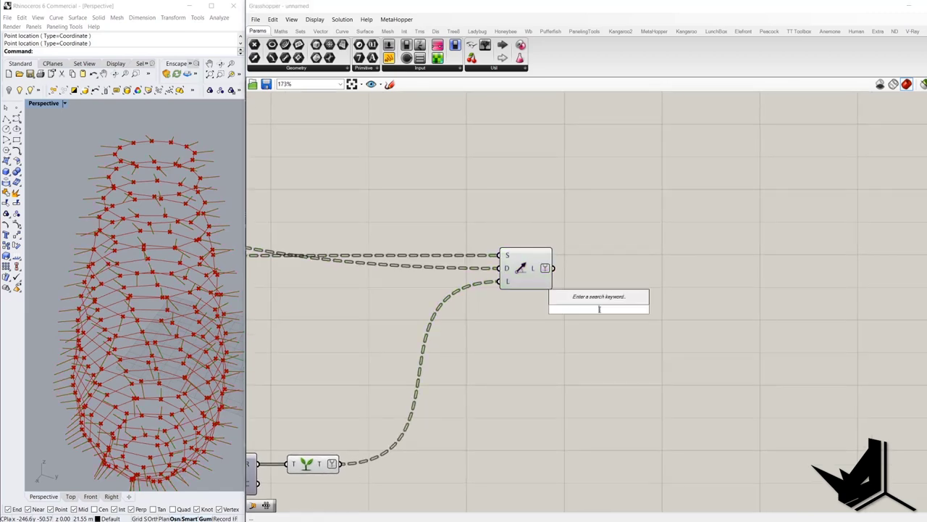
pyautogui.write('rota')
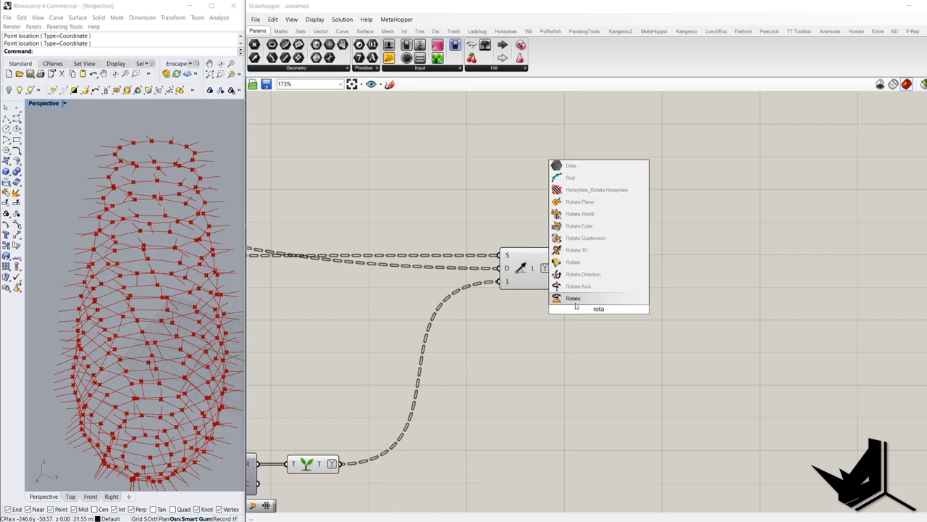
pyautogui.click(577, 301)
pyautogui.moveTo(594, 310); pyautogui.dragTo(693, 334)
# Step: Reposition the Rotate component and connect the Line SDL output to its geometry input
pyautogui.doubleClick(610, 310)
pyautogui.scroll(-1, 611, 309)
pyautogui.doubleClick(610, 323)
pyautogui.press('Escape')
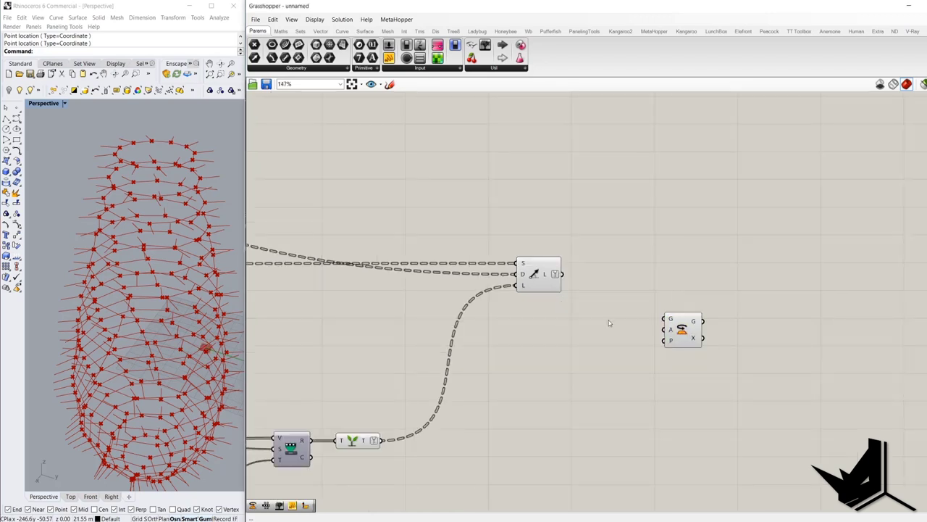
pyautogui.moveTo(681, 332); pyautogui.dragTo(680, 359)
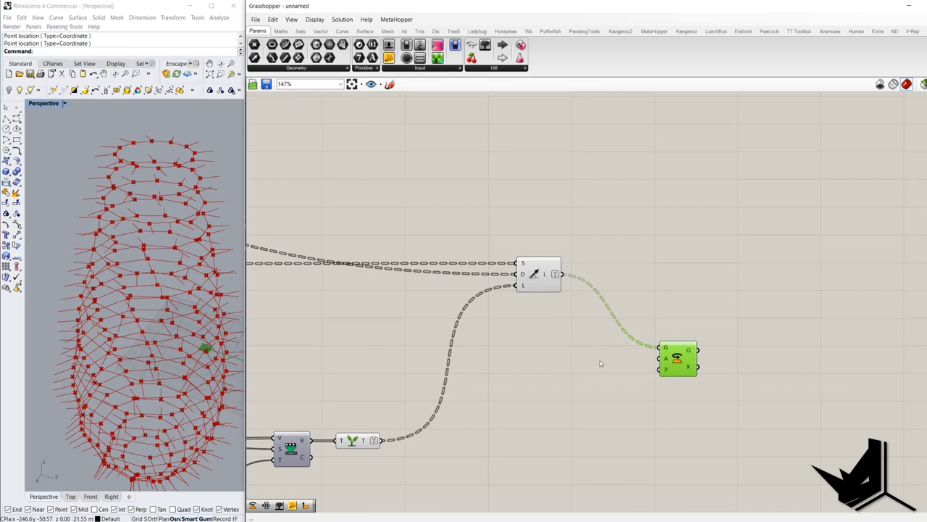
# Step: Add a Plane Origin component and place it beside the Discontinuity component that supplies the polygon vertices
pyautogui.doubleClick(599, 360)
pyautogui.write('origi')
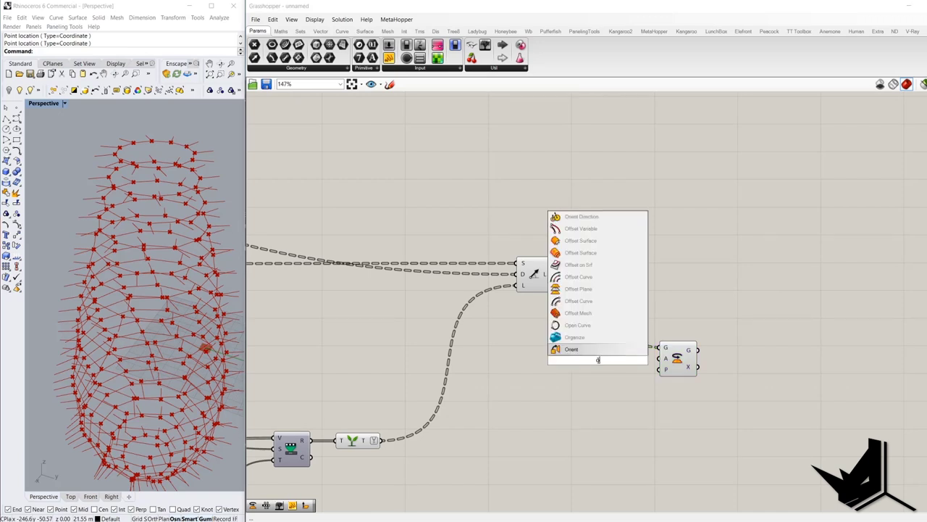
pyautogui.press('BackSpace')
pyautogui.press('BackSpace')
pyautogui.press('BackSpace')
pyautogui.press('BackSpace')
pyautogui.press('BackSpace')
pyautogui.write('oo')
pyautogui.press('BackSpace')
pyautogui.write('rigi')
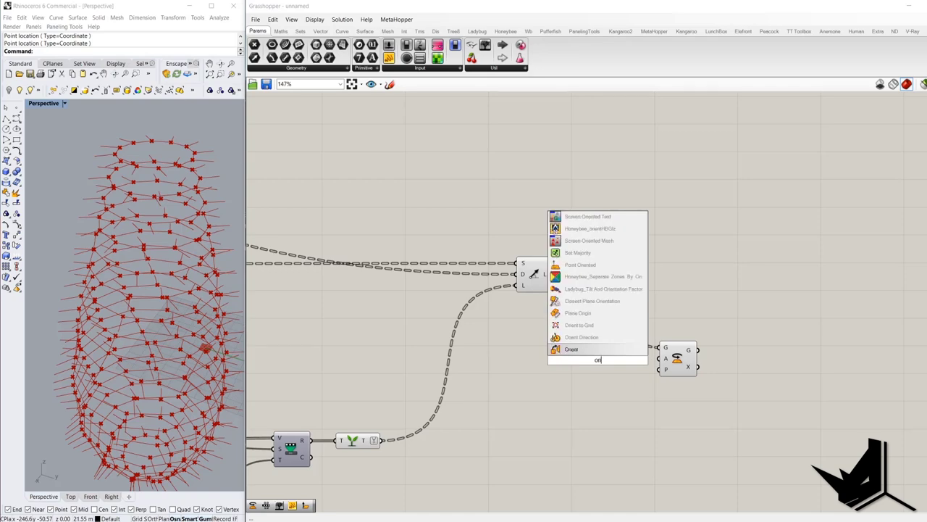
pyautogui.click(623, 352)
pyautogui.moveTo(599, 359); pyautogui.dragTo(453, 319)
pyautogui.scroll(-8, 611, 308)
pyautogui.scroll(7, 398, 308)
pyautogui.scroll(3, 452, 319)
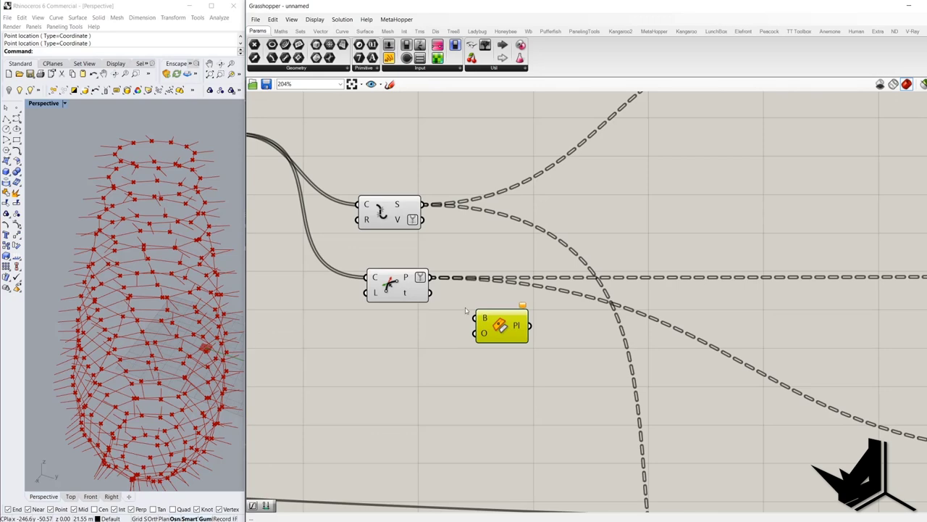
# Step: Connect the Discontinuity points to Plane Origin's origin input and remove the mistaken wire from its base input
pyautogui.scroll(-4, 521, 332)
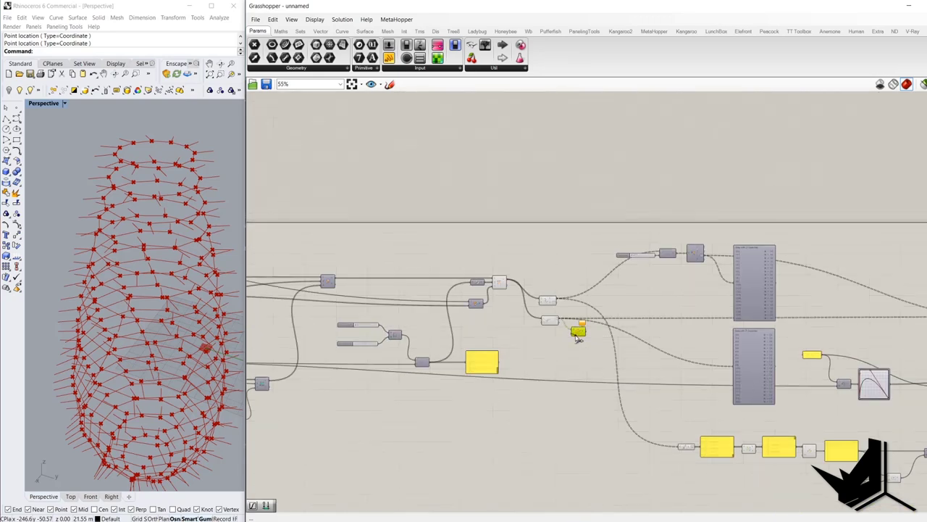
pyautogui.scroll(6, 568, 319)
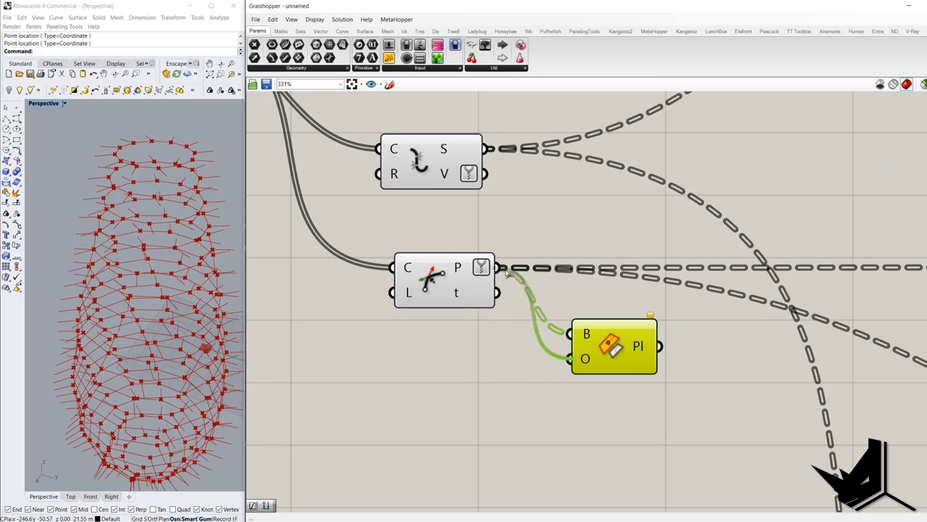
pyautogui.moveTo(509, 273); pyautogui.dragTo(510, 274)
pyautogui.keyDown('ctrl'); pyautogui.moveTo(575, 336); pyautogui.dragTo(510, 275); pyautogui.keyUp('ctrl')
# Step: Connect Plane Origin's base input to the plane data at the start of the definition
pyautogui.scroll(-2, 618, 353)
pyautogui.moveTo(618, 353); pyautogui.dragTo(408, 266)
pyautogui.scroll(-10, 688, 373)
pyautogui.scroll(10, 594, 352)
pyautogui.scroll(-5, 491, 288)
pyautogui.scroll(5, 695, 344)
pyautogui.scroll(-4, 430, 266)
pyautogui.moveTo(228, 214); pyautogui.dragTo(175, 205, button='right')
pyautogui.scroll(8, 175, 204)
pyautogui.scroll(-10, 174, 204)
pyautogui.moveTo(174, 240); pyautogui.dragTo(161, 229, button='right')
pyautogui.scroll(4, 160, 230)
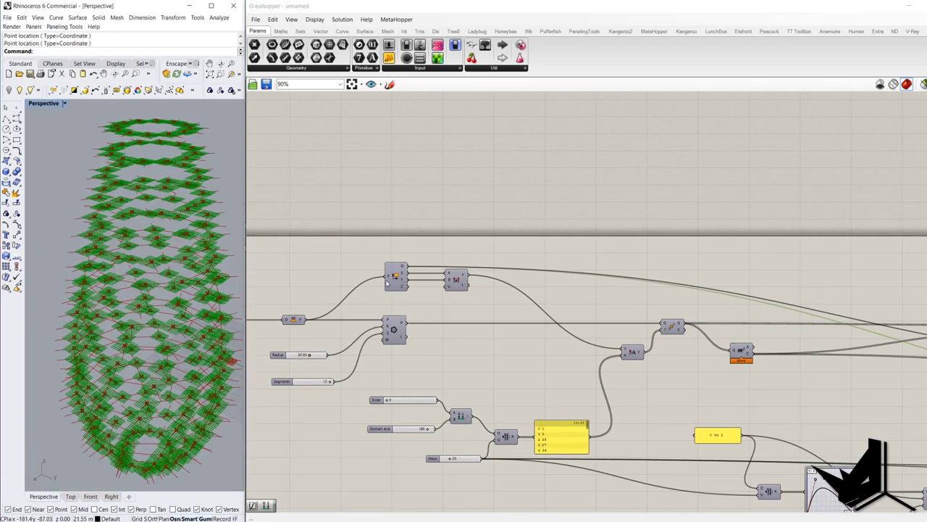
# Step: Move the Plane Origin component beside the Rotate component, below Line SDL
pyautogui.moveTo(570, 323); pyautogui.dragTo(404, 286, button='right')
pyautogui.scroll(-5, 404, 285)
pyautogui.moveTo(734, 323); pyautogui.dragTo(515, 323, button='right')
pyautogui.scroll(9, 516, 322)
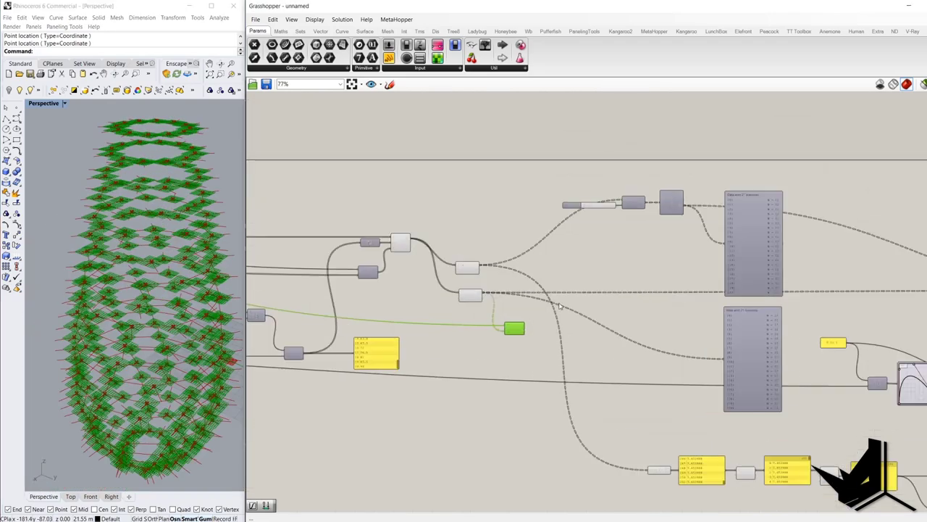
pyautogui.scroll(-6, 515, 339)
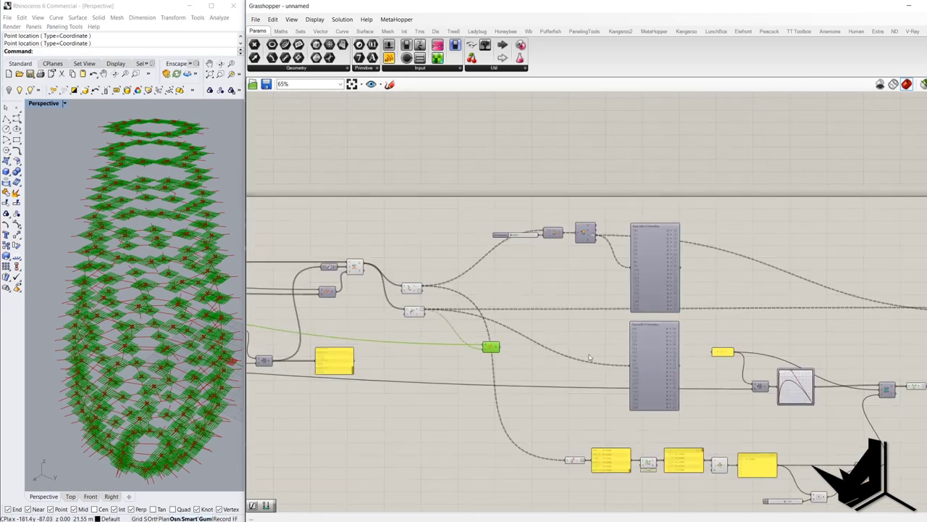
pyautogui.scroll(5, 845, 345)
pyautogui.scroll(1, 846, 345)
pyautogui.moveTo(845, 345); pyautogui.dragTo(863, 344)
pyautogui.moveTo(890, 362); pyautogui.dragTo(642, 367, button='right')
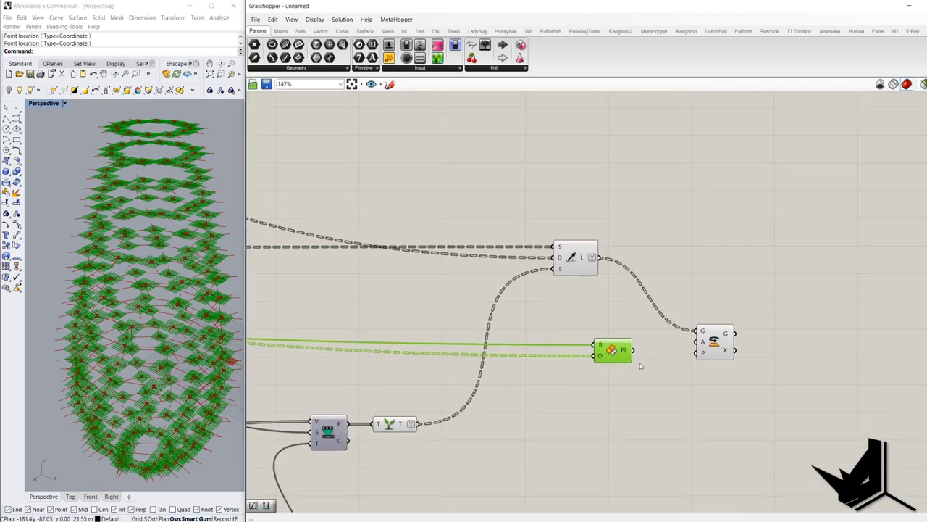
pyautogui.moveTo(624, 355); pyautogui.dragTo(576, 361)
# Step: Add a Param Viewer and connect the Plane Origin output to it to inspect the data structure
pyautogui.moveTo(484, 45); pyautogui.dragTo(647, 406)
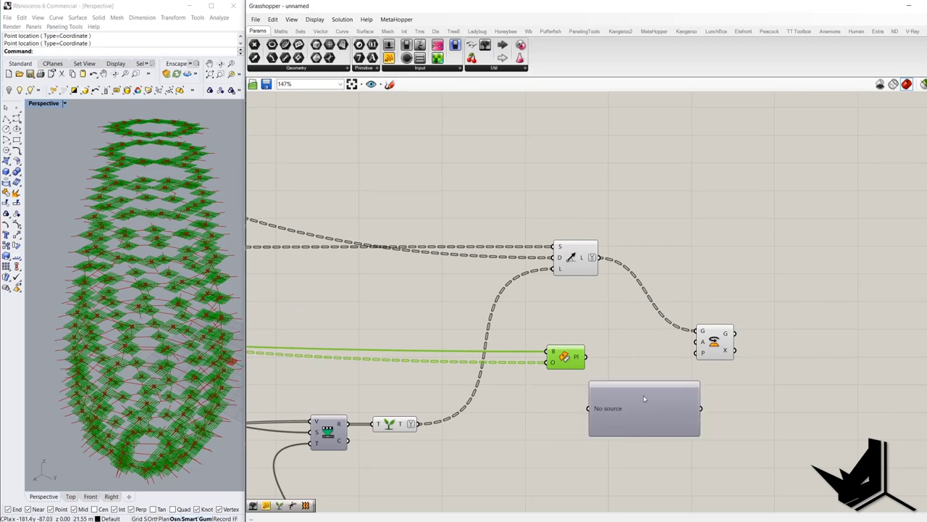
pyautogui.moveTo(586, 358); pyautogui.dragTo(663, 359)
pyautogui.moveTo(676, 358); pyautogui.dragTo(650, 397, button='right')
pyautogui.moveTo(650, 396); pyautogui.dragTo(669, 438)
pyautogui.moveTo(668, 439); pyautogui.dragTo(541, 404, button='right')
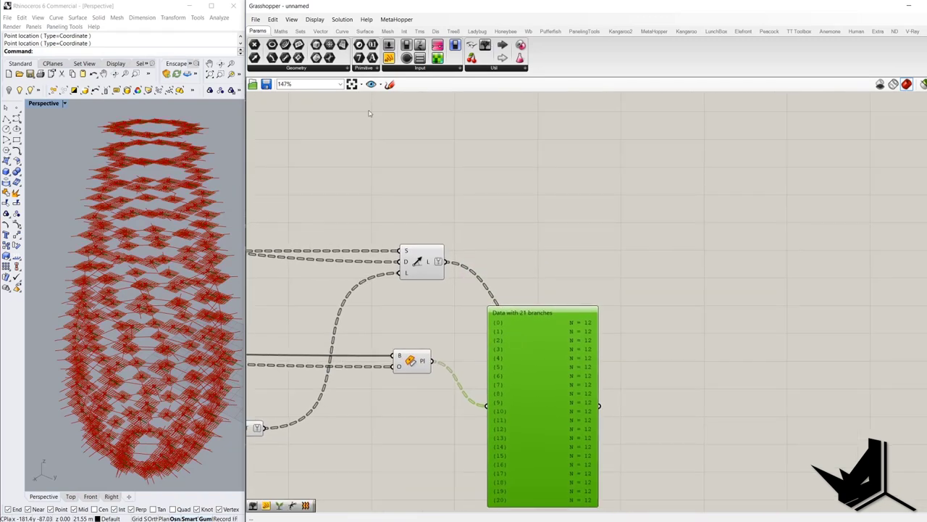
# Step: Add a second Param Viewer for the Line SDL output and arrange both viewers side by side above the components
pyautogui.moveTo(541, 175); pyautogui.dragTo(488, 175)
pyautogui.scroll(-1, 550, 223)
pyautogui.moveTo(552, 224); pyautogui.dragTo(515, 290, button='right')
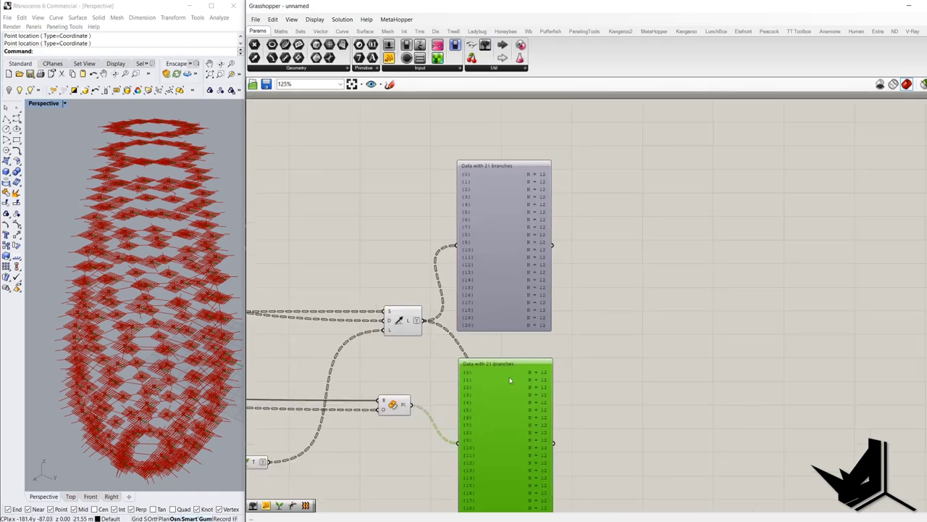
pyautogui.moveTo(497, 277); pyautogui.dragTo(518, 180)
pyautogui.scroll(-4, 521, 317)
pyautogui.moveTo(518, 368); pyautogui.dragTo(600, 214)
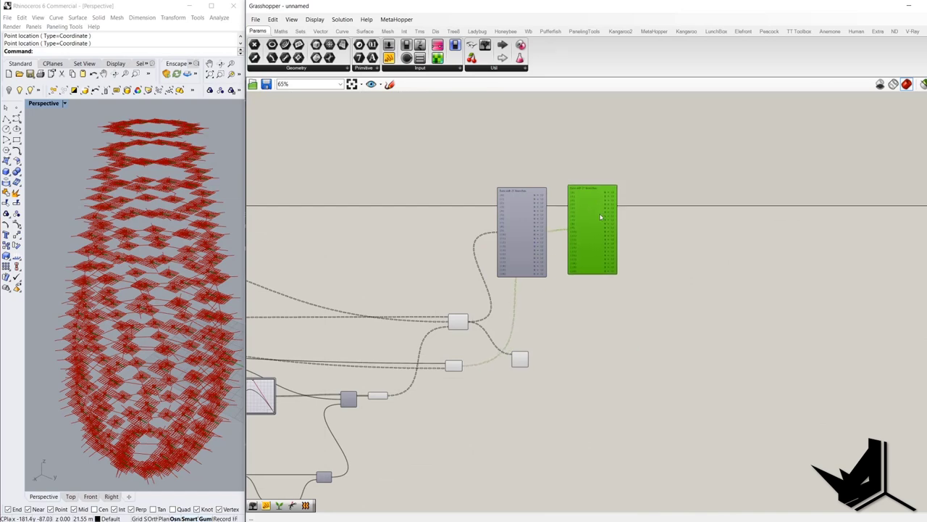
# Step: Connect the Plane Origin output to the Rotate component's plane input
pyautogui.scroll(5, 481, 357)
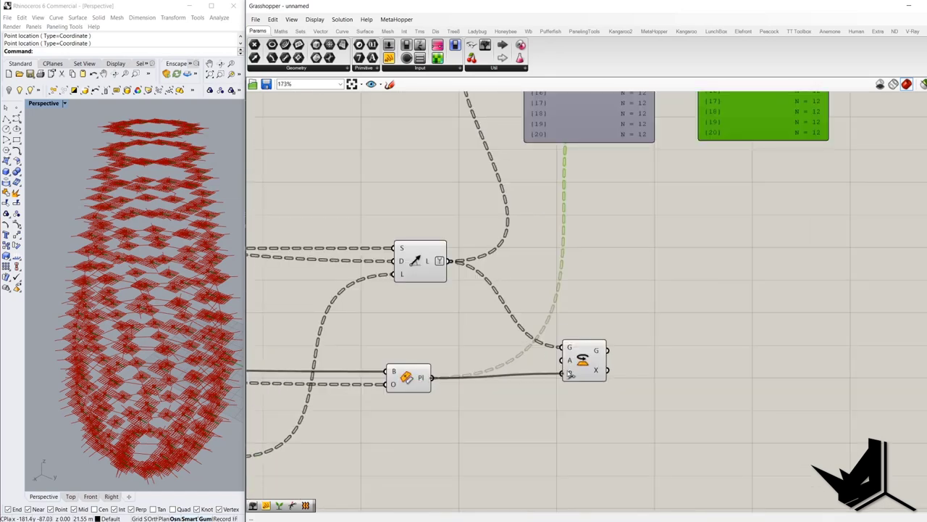
pyautogui.scroll(-3, 558, 380)
pyautogui.moveTo(168, 309); pyautogui.dragTo(206, 323, button='right')
# Step: Add a Range component and place it below the Rotate component
pyautogui.moveTo(465, 392); pyautogui.dragTo(586, 352, button='right')
pyautogui.moveTo(625, 412); pyautogui.dragTo(603, 344, button='right')
pyautogui.doubleClick(603, 342)
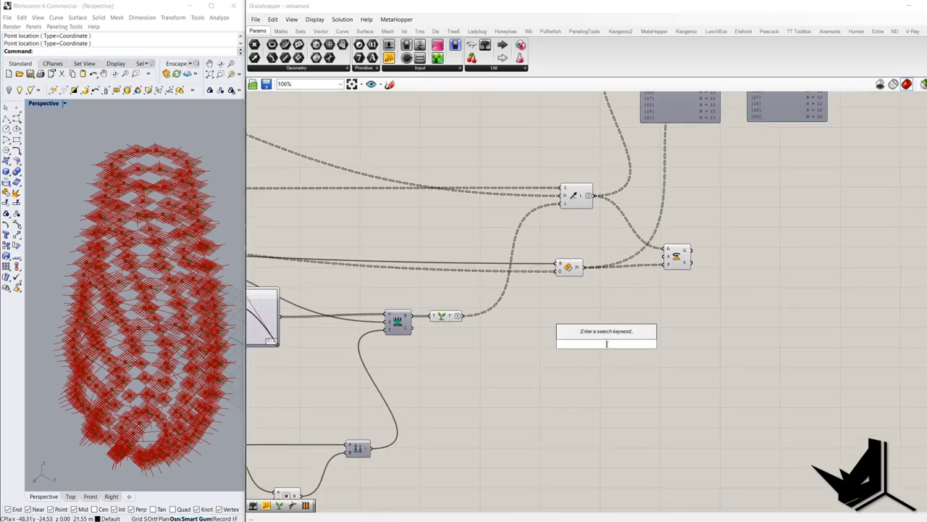
pyautogui.write('merge')
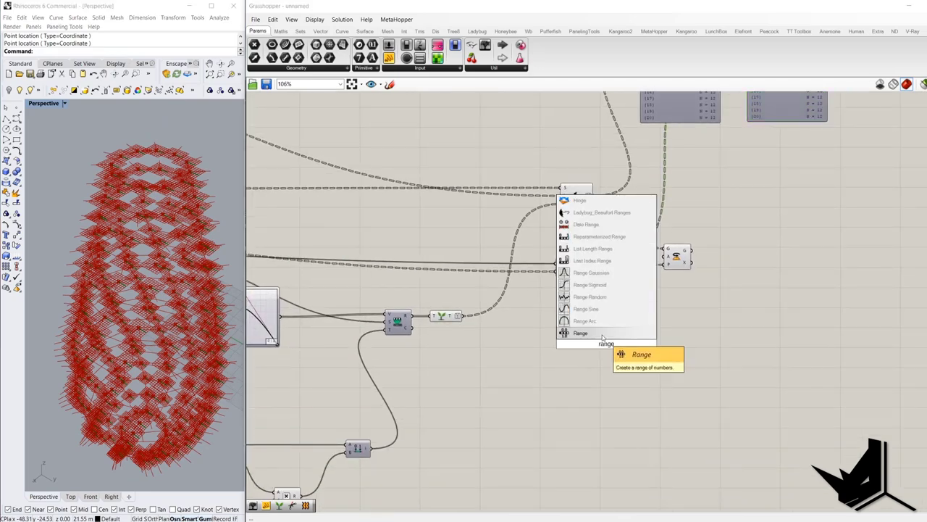
pyautogui.press('Return')
pyautogui.moveTo(607, 348); pyautogui.dragTo(655, 387)
pyautogui.scroll(2, 598, 375)
# Step: Add a Construct Domain component and place it below the Range component
pyautogui.doubleClick(596, 375)
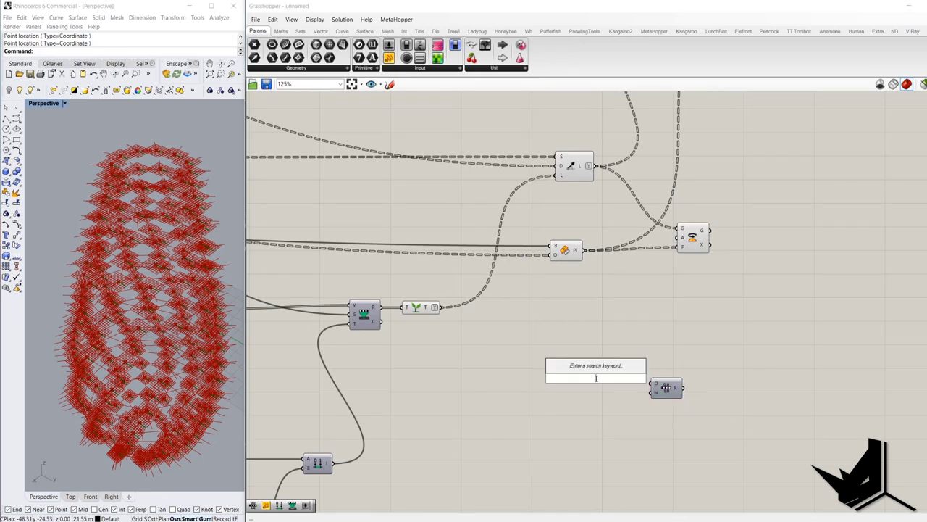
pyautogui.write('domain')
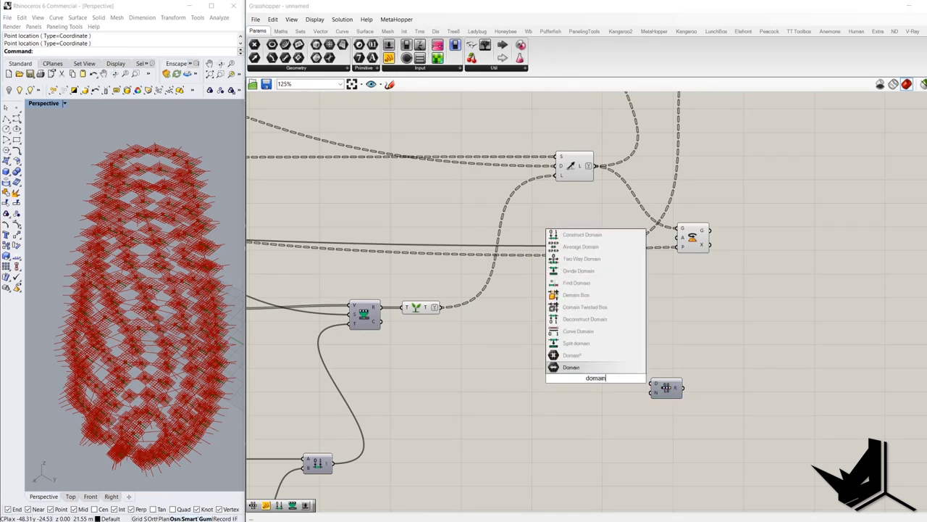
pyautogui.press('Up')
pyautogui.press('Up')
pyautogui.press('Up')
pyautogui.press('Up')
pyautogui.press('Up')
pyautogui.press('Up')
pyautogui.press('Up')
pyautogui.press('Up')
pyautogui.press('Up')
pyautogui.press('Up')
pyautogui.press('Up')
pyautogui.press('Up')
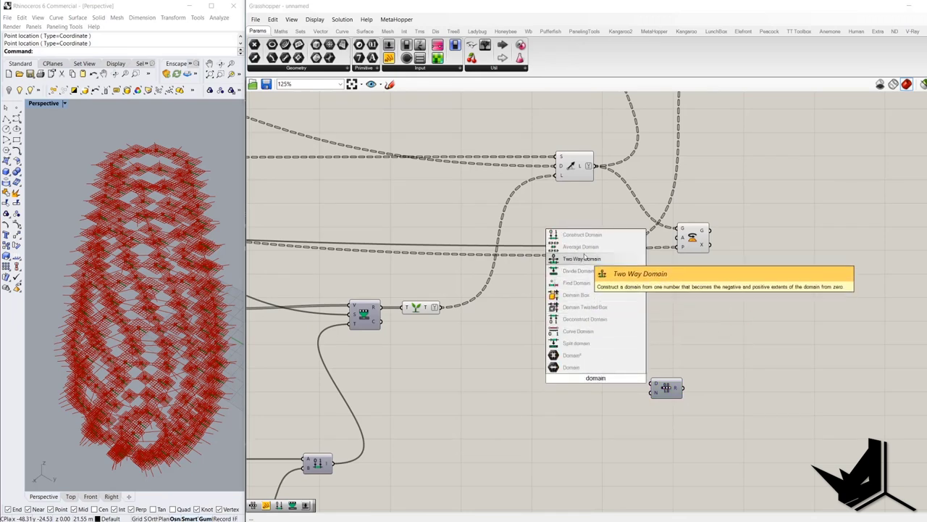
pyautogui.press('Return')
pyautogui.moveTo(595, 377); pyautogui.dragTo(616, 437)
# Step: Add number sliders for the domain start at 0 and end at 90, and connect them to Construct Domain
pyautogui.doubleClick(536, 424)
pyautogui.write('0<10')
pyautogui.press('Return')
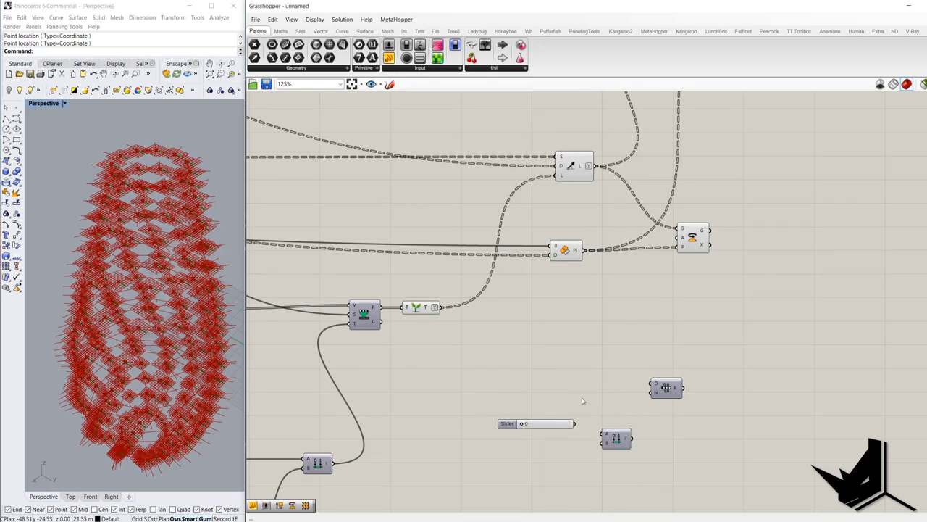
pyautogui.moveTo(573, 428); pyautogui.dragTo(594, 452)
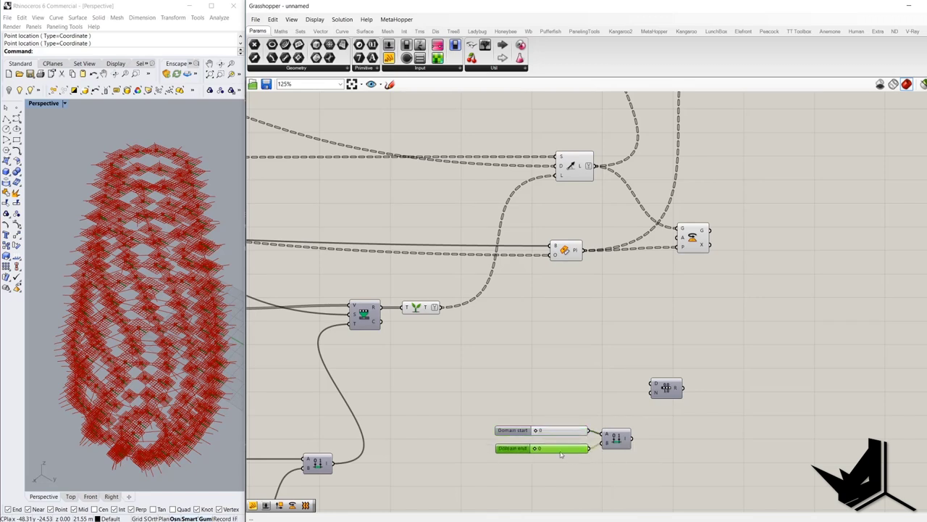
pyautogui.click(614, 465)
pyautogui.moveTo(614, 465); pyautogui.dragTo(526, 436, button='right')
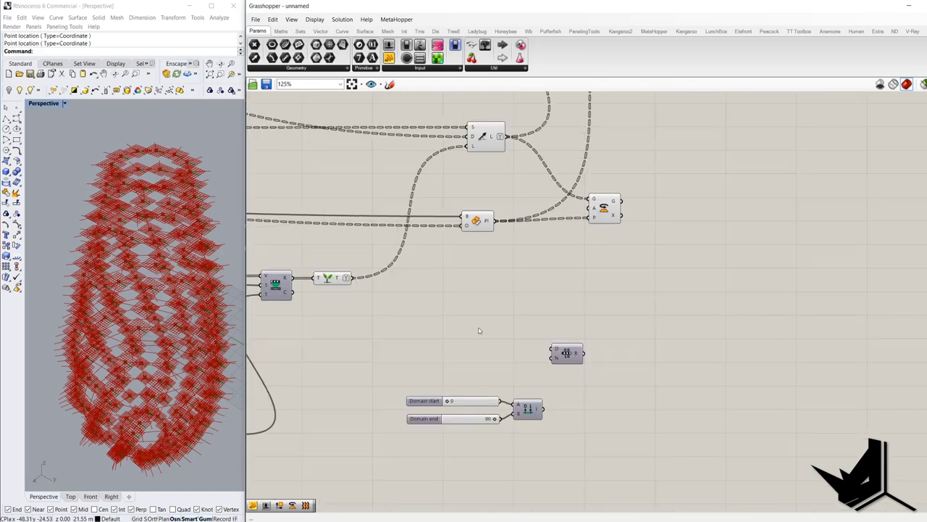
# Step: Add a Graph Mapper below the Rotate component and arrange it with the Range component
pyautogui.doubleClick(479, 325)
pyautogui.write('graphy')
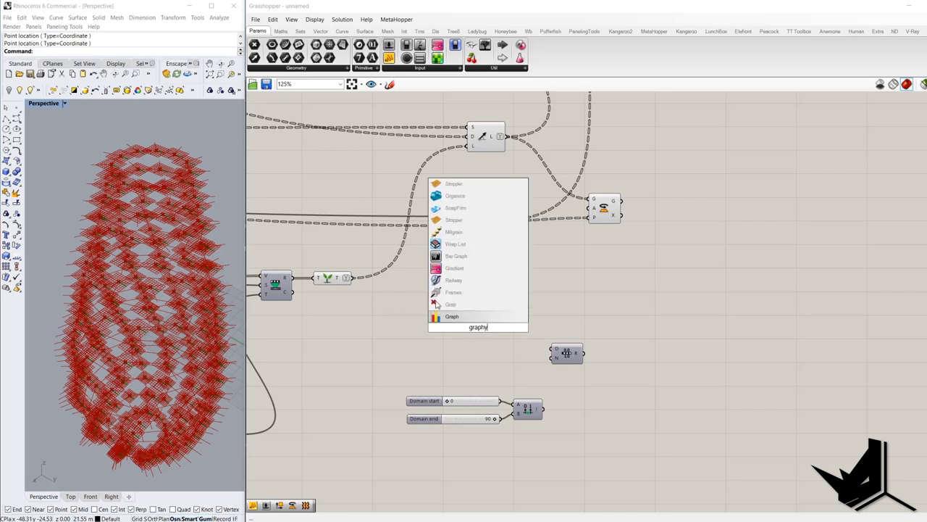
pyautogui.press('BackSpace')
pyautogui.press('Return')
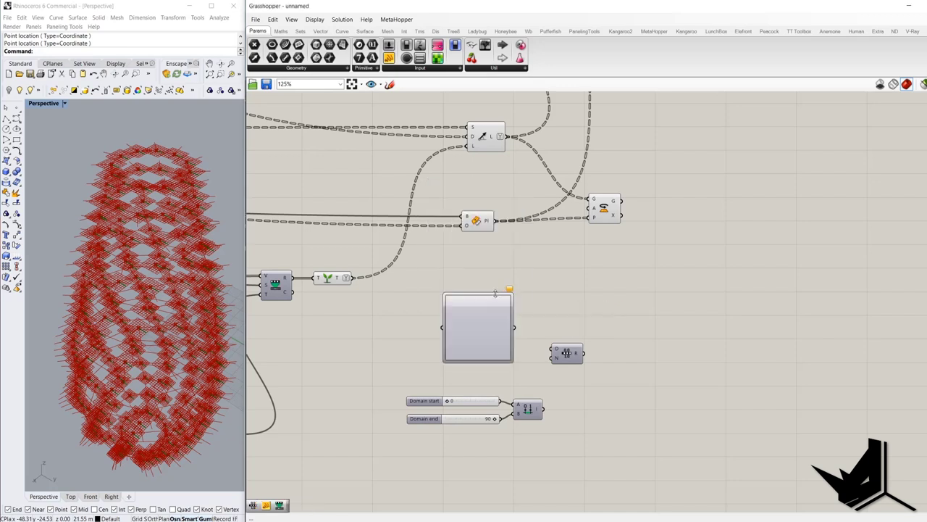
pyautogui.scroll(-2, 517, 351)
pyautogui.moveTo(492, 344); pyautogui.dragTo(627, 357)
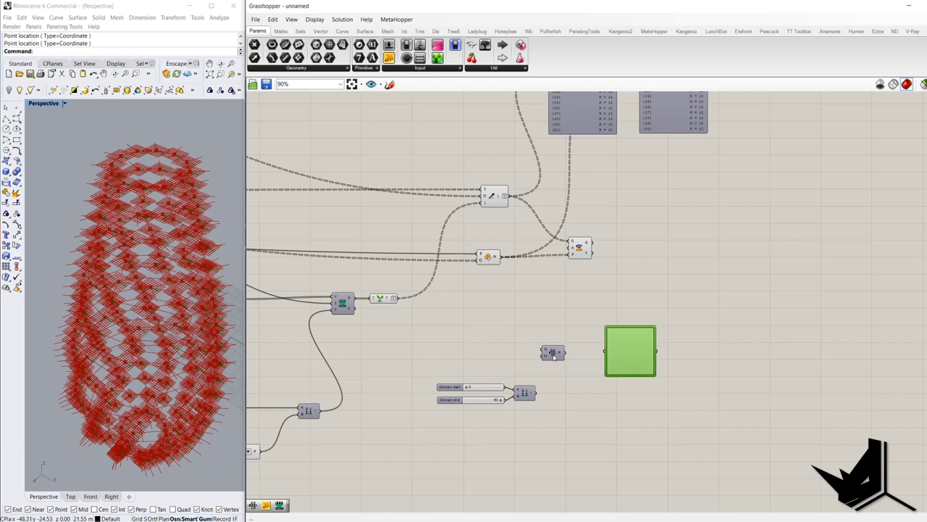
pyautogui.moveTo(554, 353); pyautogui.dragTo(685, 398)
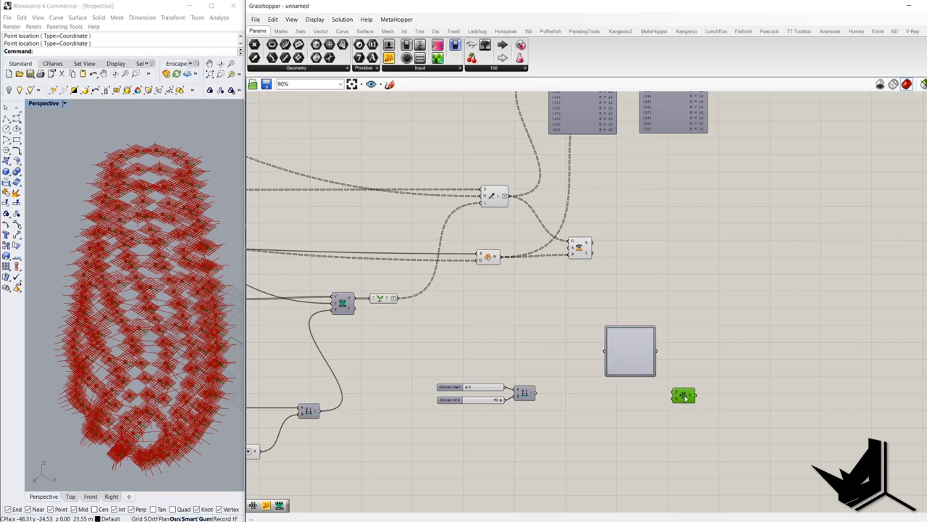
# Step: Add a panel containing "0 to 1" and connect it to the Range component's domain input
pyautogui.doubleClick(523, 320)
pyautogui.write('//')
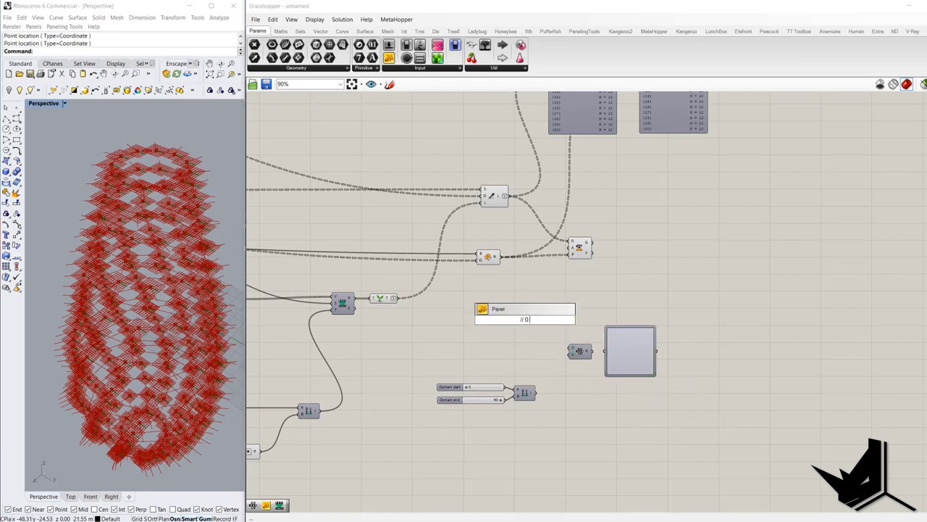
pyautogui.write(' 0 to 1')
pyautogui.press('Return')
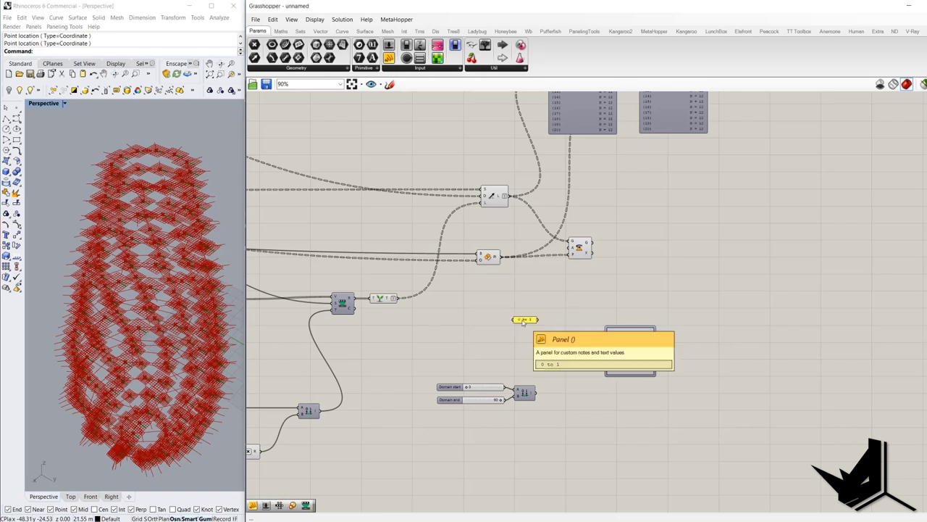
pyautogui.scroll(4, 537, 338)
pyautogui.moveTo(533, 310); pyautogui.dragTo(599, 357)
# Step: Connect the Steps slider to the Range component's number input and shift the domain sliders and Construct Domain aside
pyautogui.moveTo(566, 380); pyautogui.dragTo(616, 343, button='right')
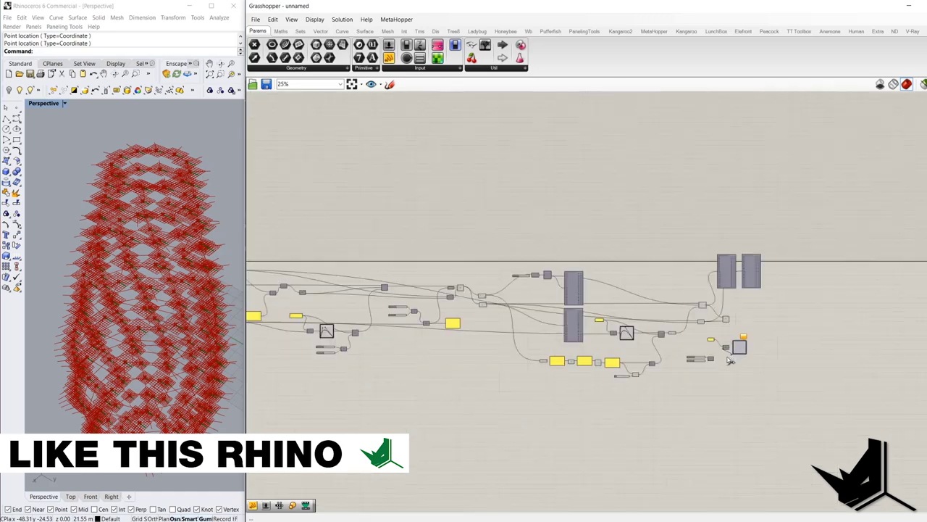
pyautogui.scroll(-2, 464, 304)
pyautogui.scroll(5, 464, 304)
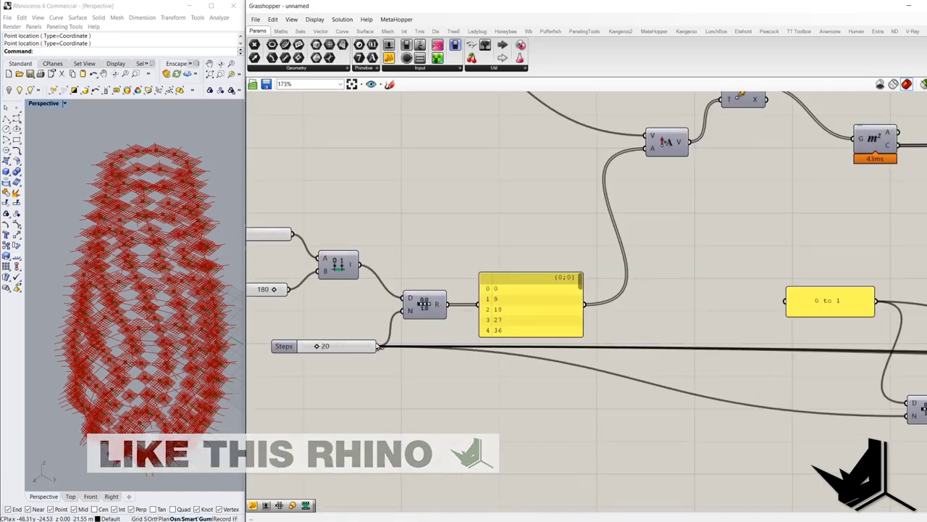
pyautogui.scroll(-5, 652, 376)
pyautogui.scroll(4, 542, 331)
pyautogui.moveTo(542, 330); pyautogui.dragTo(492, 264, button='right')
pyautogui.moveTo(484, 410); pyautogui.dragTo(372, 350)
pyautogui.moveTo(463, 381); pyautogui.dragTo(552, 417)
# Step: Connect the Range output to the Graph Mapper and set its graph type to Bezier
pyautogui.scroll(2, 550, 348)
pyautogui.moveTo(513, 332); pyautogui.dragTo(537, 331)
pyautogui.rightClick(565, 336)
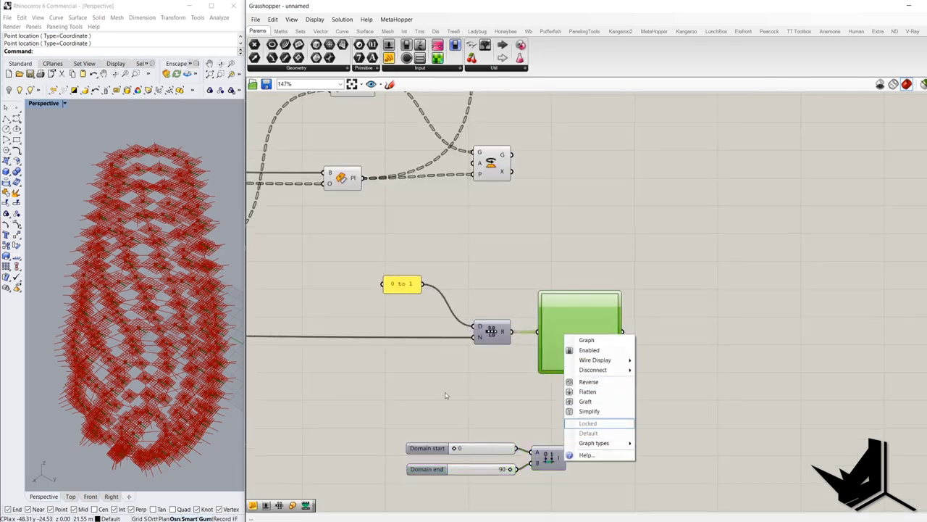
pyautogui.moveTo(595, 443)
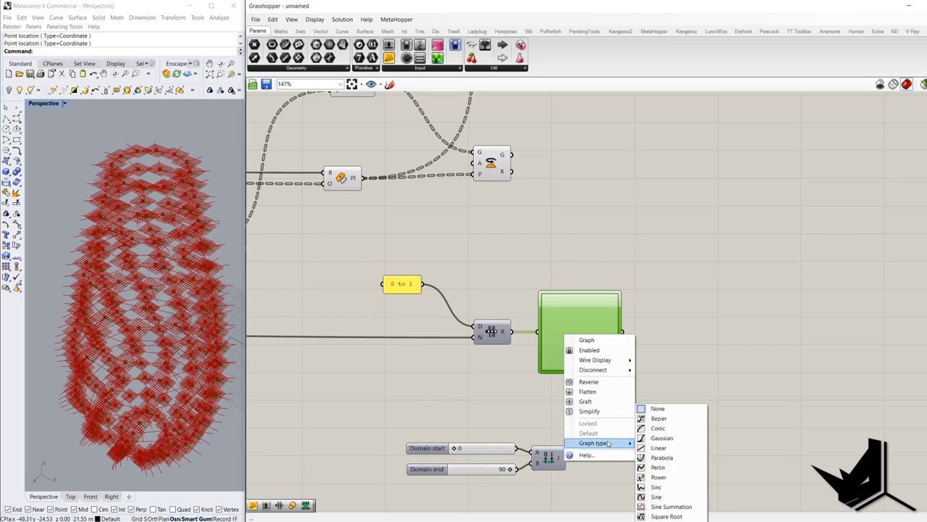
pyautogui.click(673, 419)
pyautogui.scroll(-2, 550, 381)
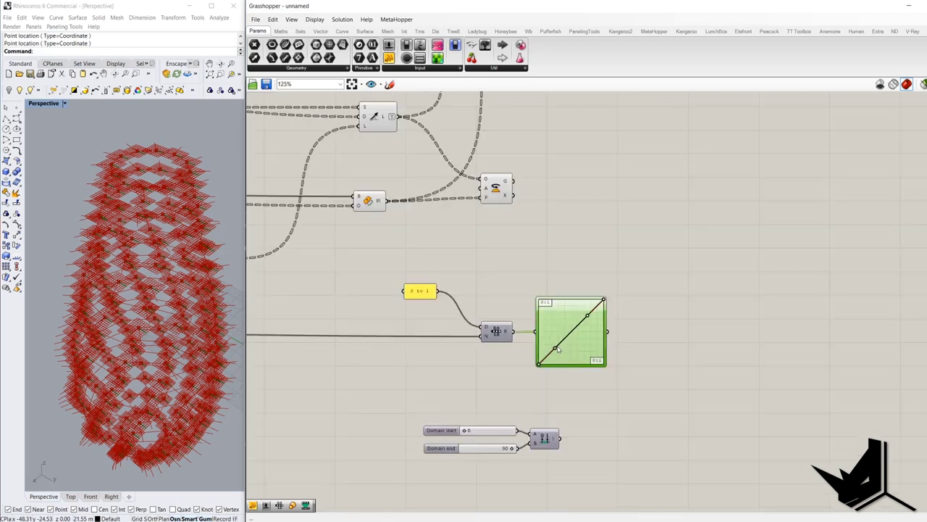
# Step: Move the domain sliders and Construct Domain further along, below and past the Graph Mapper
pyautogui.moveTo(502, 386); pyautogui.dragTo(433, 428)
pyautogui.moveTo(476, 408); pyautogui.dragTo(602, 395)
pyautogui.click(593, 325)
# Step: Add Remap Numbers, connecting the Graph Mapper output as values, the "0 to 1" panel as source and Construct Domain as target
pyautogui.scroll(3, 592, 315)
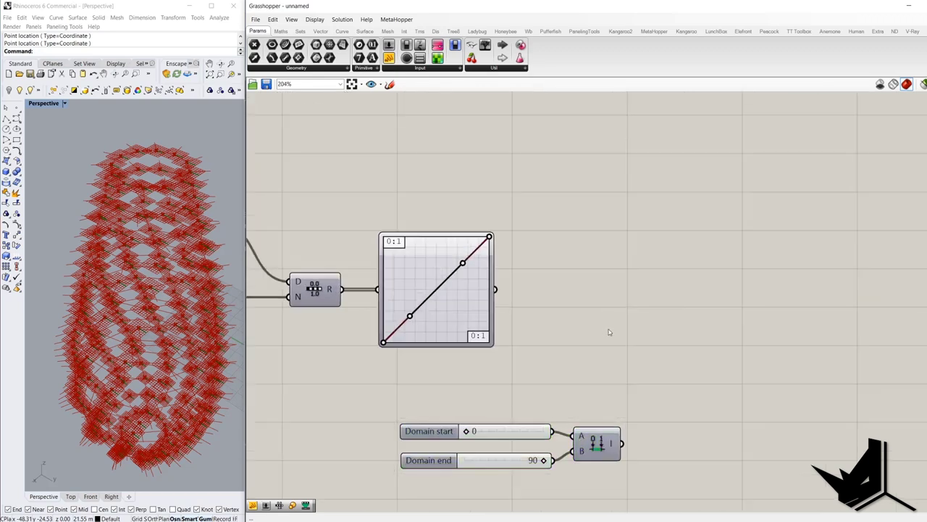
pyautogui.doubleClick(581, 299)
pyautogui.write('remap')
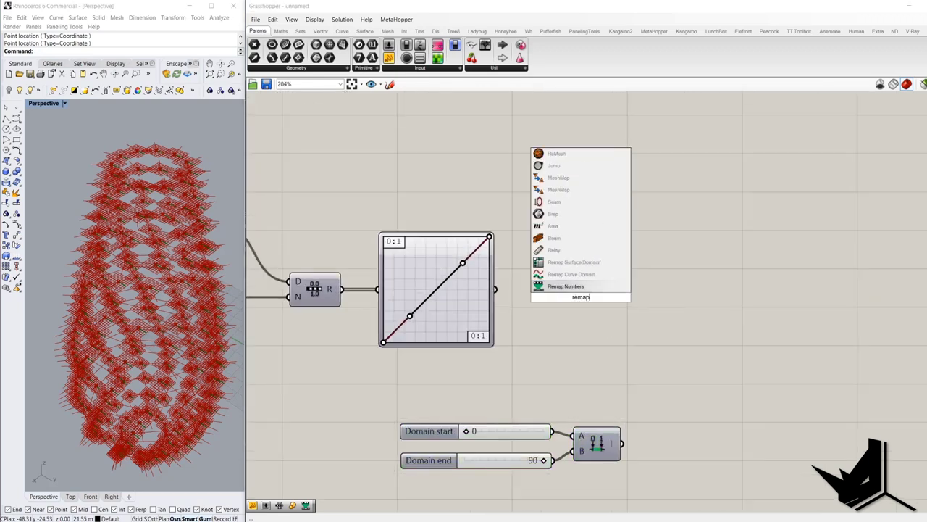
pyautogui.click(564, 287)
pyautogui.moveTo(580, 293); pyautogui.dragTo(643, 293)
pyautogui.scroll(-4, 643, 306)
pyautogui.moveTo(384, 253); pyautogui.dragTo(630, 303)
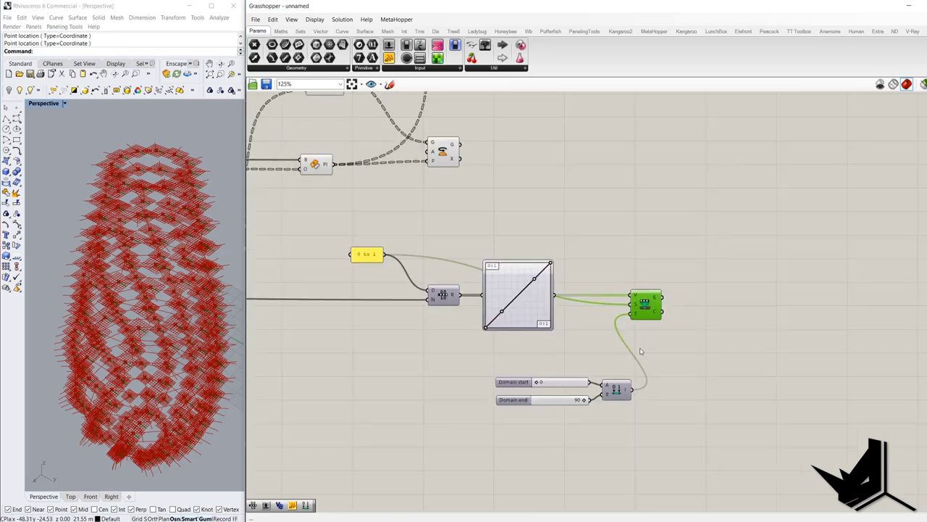
# Step: Move the Rotate component further along past Remap Numbers and add a Graft Tree component fed by the remapped numbers
pyautogui.scroll(-1, 641, 353)
pyautogui.moveTo(679, 283); pyautogui.dragTo(601, 316, button='right')
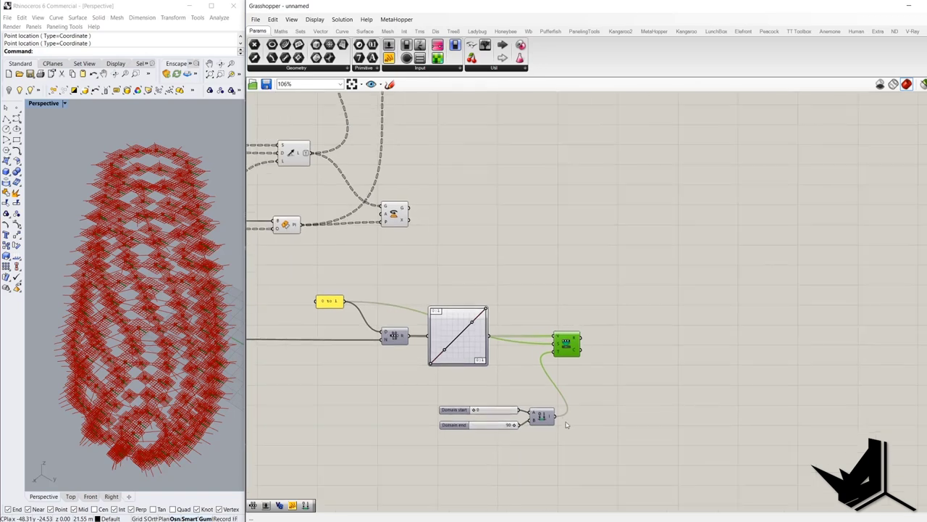
pyautogui.moveTo(398, 222); pyautogui.dragTo(660, 228)
pyautogui.doubleClick(621, 258)
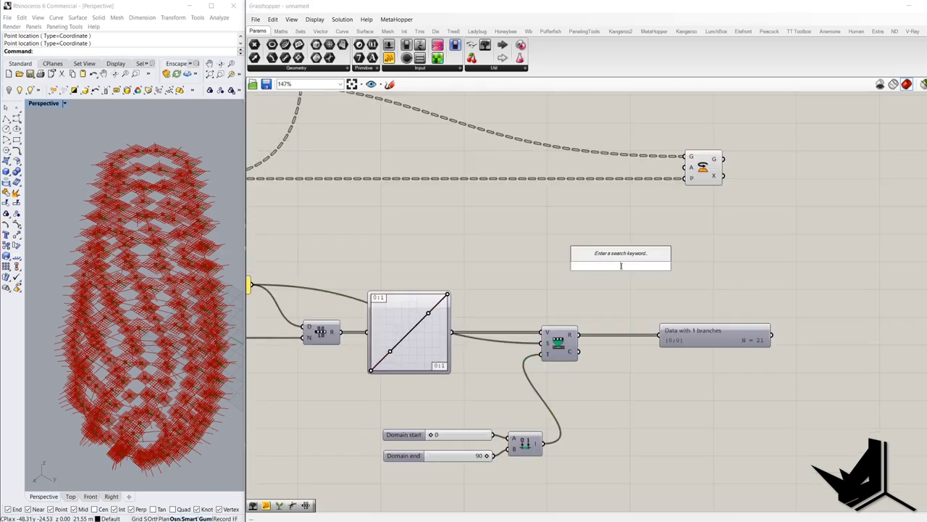
pyautogui.write('g')
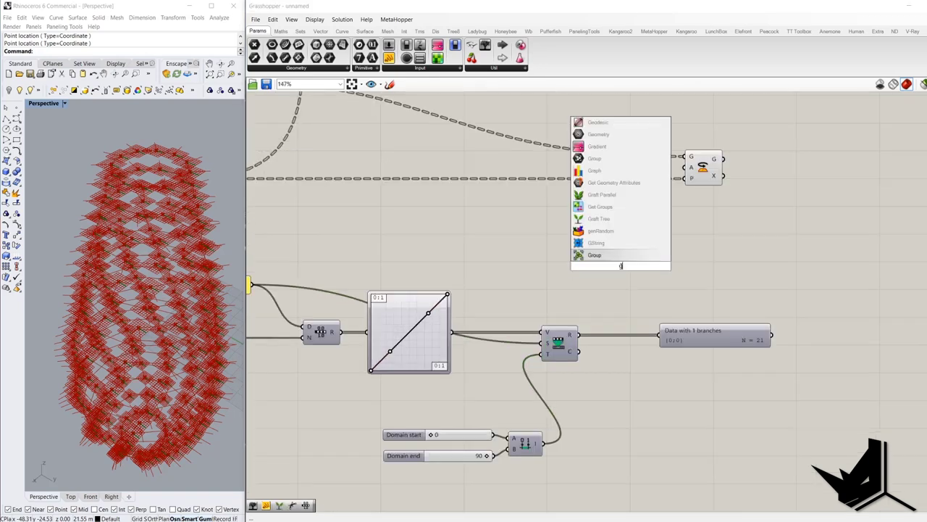
pyautogui.write('raft')
pyautogui.press('Return')
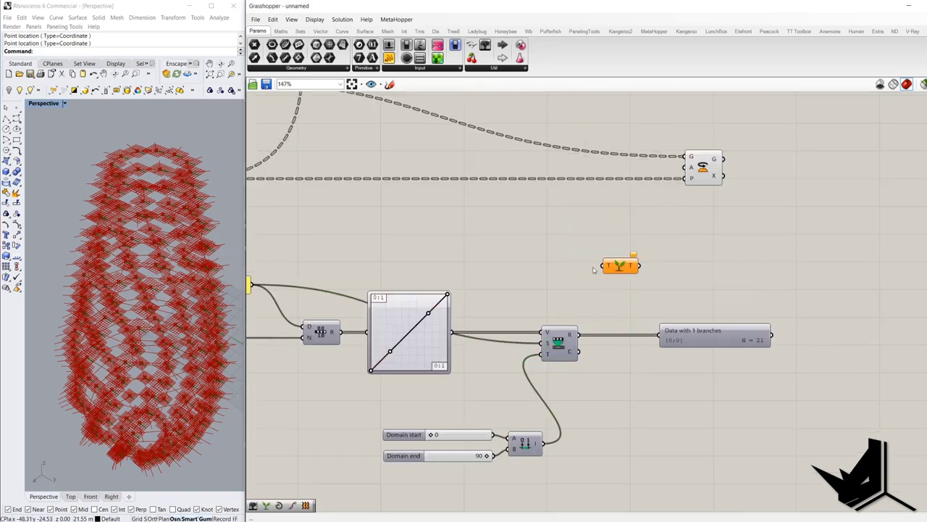
pyautogui.moveTo(584, 336); pyautogui.dragTo(582, 336)
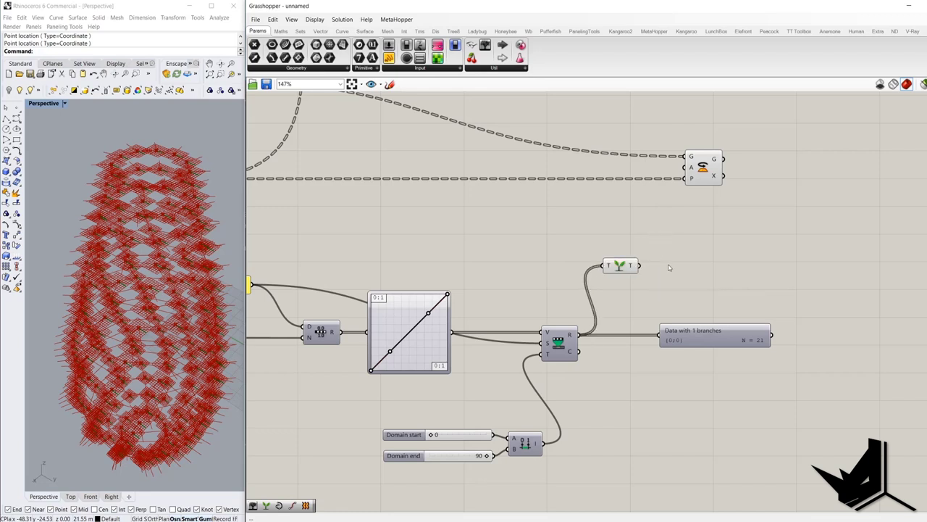
# Step: Add a Radians component after Graft Tree and connect its output to the Rotate component's angle input
pyautogui.doubleClick(669, 267)
pyautogui.write('re')
pyautogui.press('BackSpace')
pyautogui.write('adia')
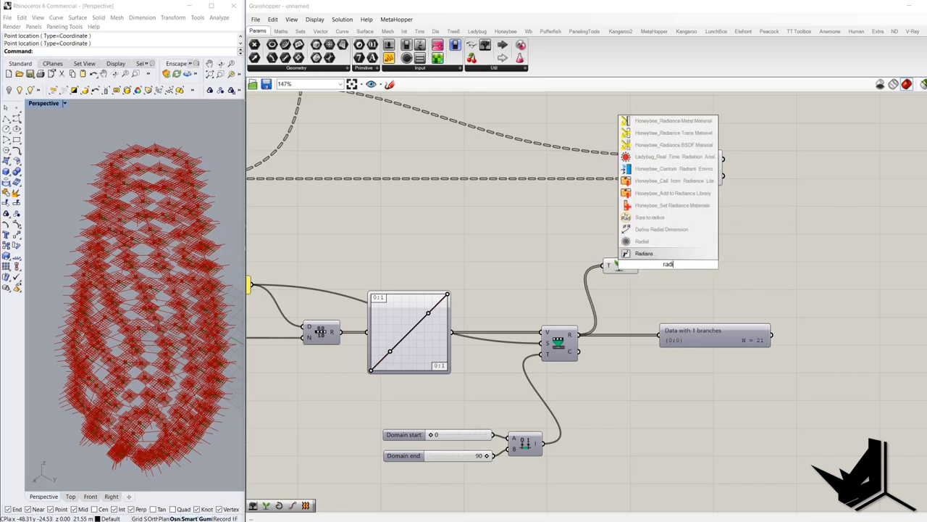
pyautogui.click(640, 254)
pyautogui.scroll(3, 663, 265)
pyautogui.moveTo(625, 267); pyautogui.dragTo(637, 267)
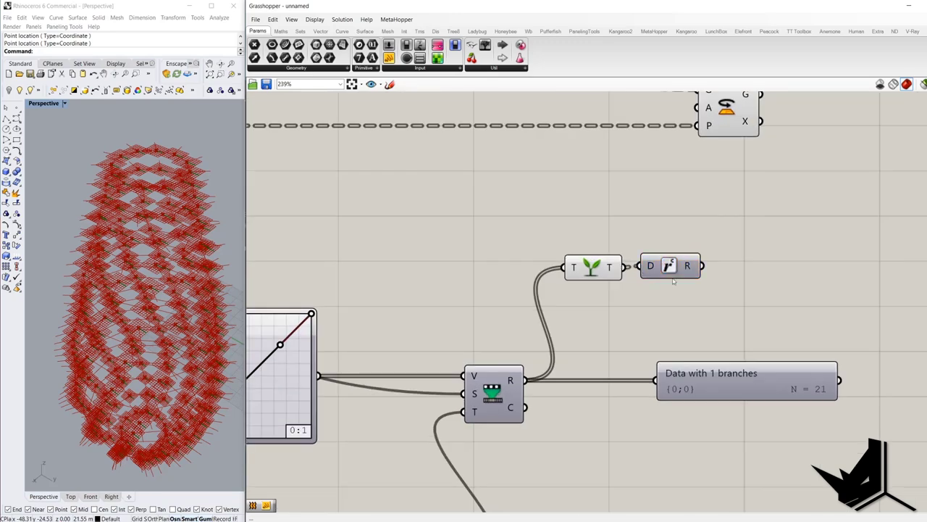
pyautogui.scroll(-3, 673, 281)
pyautogui.moveTo(694, 174); pyautogui.dragTo(695, 174)
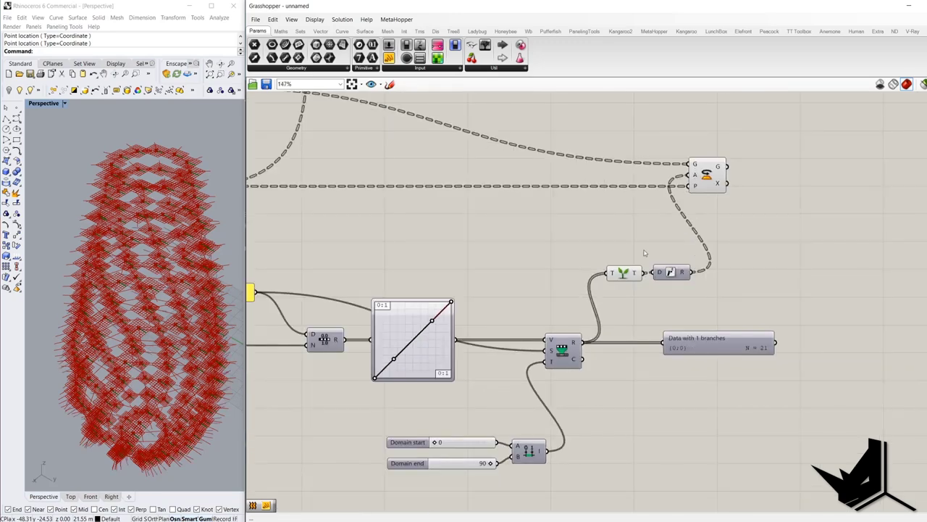
# Step: Turn off the preview of the Graft Tree, Line SDL and Plane Origin components
pyautogui.scroll(-2, 645, 261)
pyautogui.click(630, 270)
pyautogui.middleClick(605, 230)
pyautogui.click(607, 246)
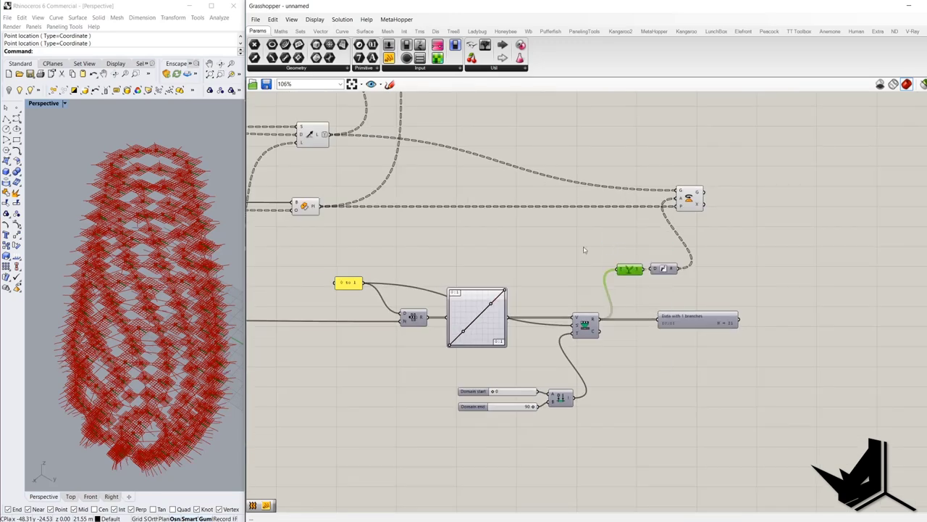
pyautogui.moveTo(363, 192); pyautogui.dragTo(502, 256, button='right')
pyautogui.moveTo(504, 292); pyautogui.dragTo(388, 159)
pyautogui.middleClick(388, 157)
pyautogui.click(407, 167)
# Step: Examine the rotated vertex lines around the tower in the Rhino perspective view, from the base to the upper levels
pyautogui.moveTo(144, 232); pyautogui.dragTo(174, 239, button='right')
pyautogui.scroll(3, 174, 217)
pyautogui.scroll(4, 174, 217)
pyautogui.scroll(-4, 173, 217)
pyautogui.keyDown('shift'); pyautogui.moveTo(176, 406); pyautogui.dragTo(171, 322, button='right'); pyautogui.keyUp('shift')
pyautogui.scroll(-5, 178, 419)
pyautogui.keyDown('shift'); pyautogui.moveTo(155, 467); pyautogui.dragTo(153, 413, button='right'); pyautogui.keyUp('shift')
pyautogui.scroll(6, 153, 412)
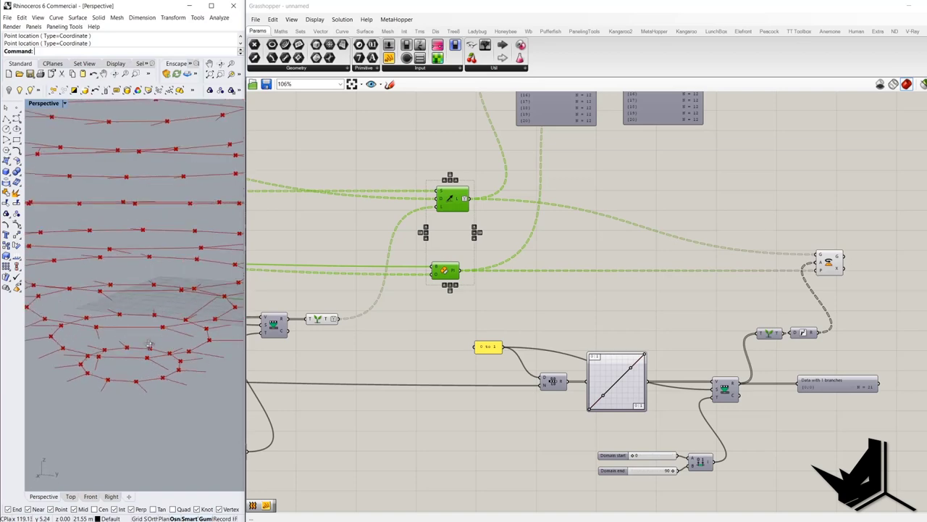
pyautogui.scroll(-6, 143, 304)
pyautogui.scroll(6, 141, 245)
pyautogui.scroll(-5, 141, 245)
pyautogui.moveTo(141, 244); pyautogui.dragTo(207, 256, button='right')
pyautogui.scroll(4, 208, 256)
pyautogui.scroll(-2, 207, 255)
# Step: Set the Domain start slider to 10 and the Domain end slider to 80
pyautogui.scroll(4, 551, 381)
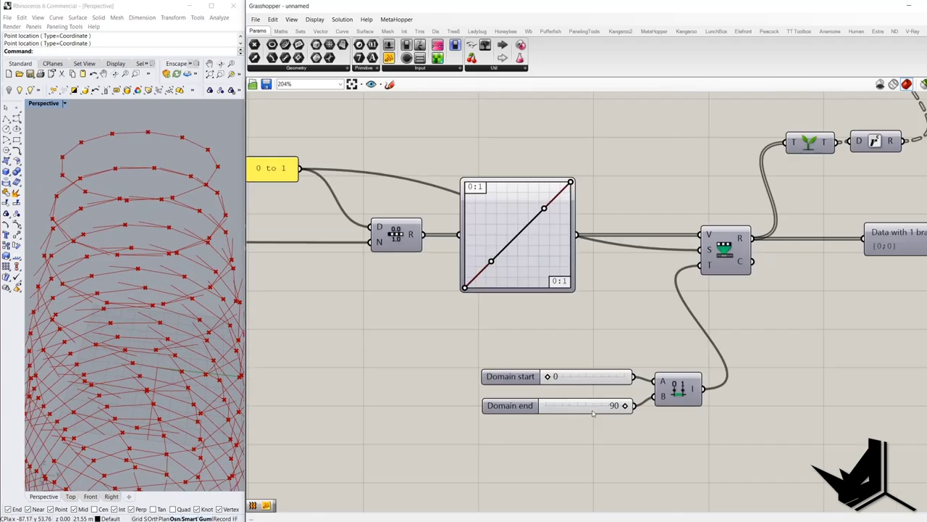
pyautogui.moveTo(552, 377); pyautogui.dragTo(577, 376)
pyautogui.moveTo(625, 406)
pyautogui.mouseDown()
pyautogui.moveTo(579, 405)
pyautogui.moveTo(618, 405)
pyautogui.mouseUp()
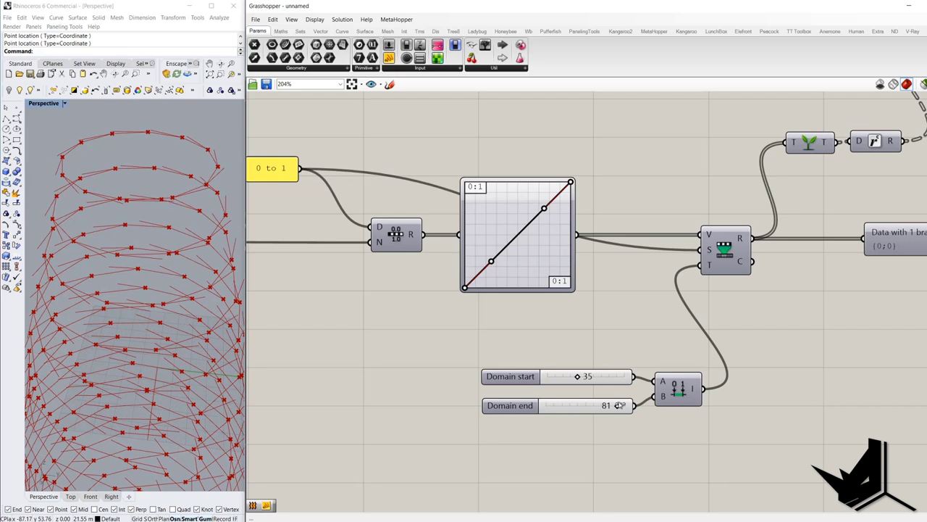
pyautogui.moveTo(578, 376); pyautogui.dragTo(558, 377)
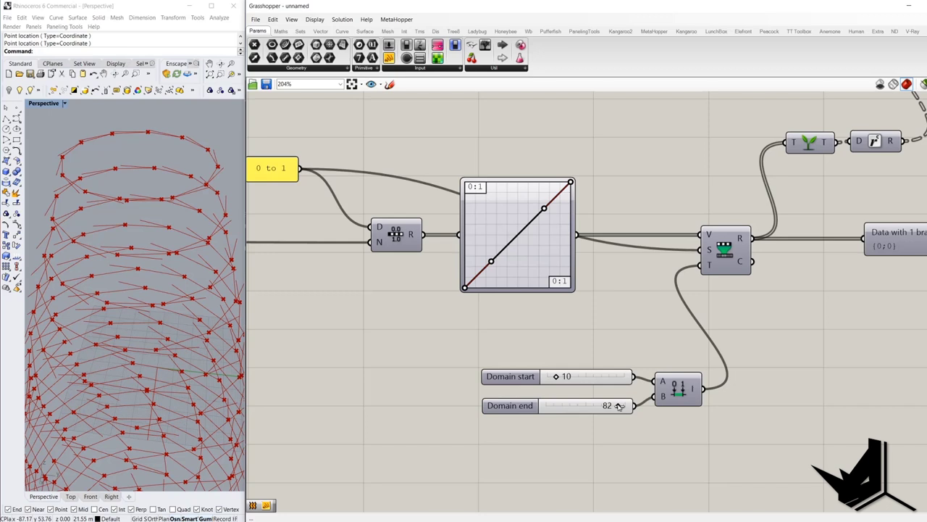
pyautogui.moveTo(620, 406); pyautogui.dragTo(617, 405)
pyautogui.moveTo(617, 405); pyautogui.dragTo(616, 406)
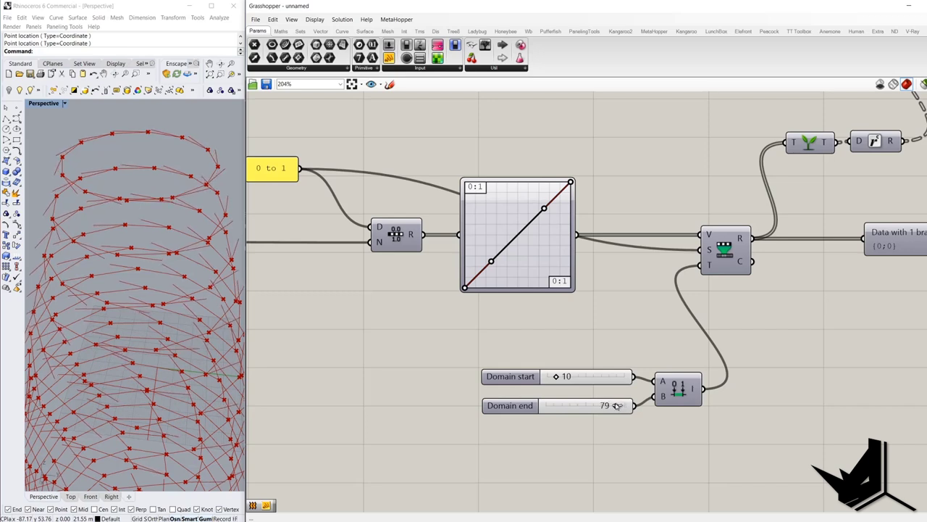
# Step: Add a Flip Matrix component beside the Rotate component and feed it the rotated geometry
pyautogui.scroll(-5, 660, 313)
pyautogui.doubleClick(678, 200)
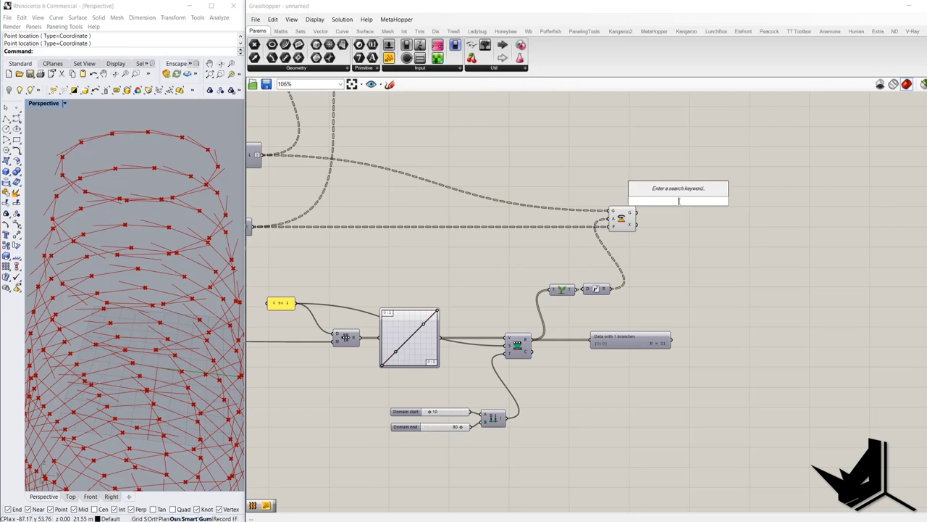
pyautogui.write('flip')
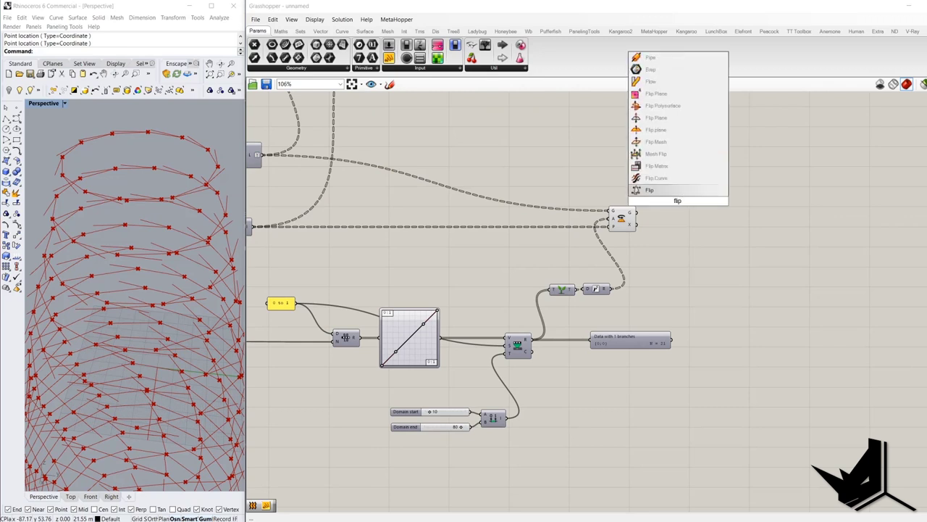
pyautogui.click(651, 165)
pyautogui.scroll(2, 665, 205)
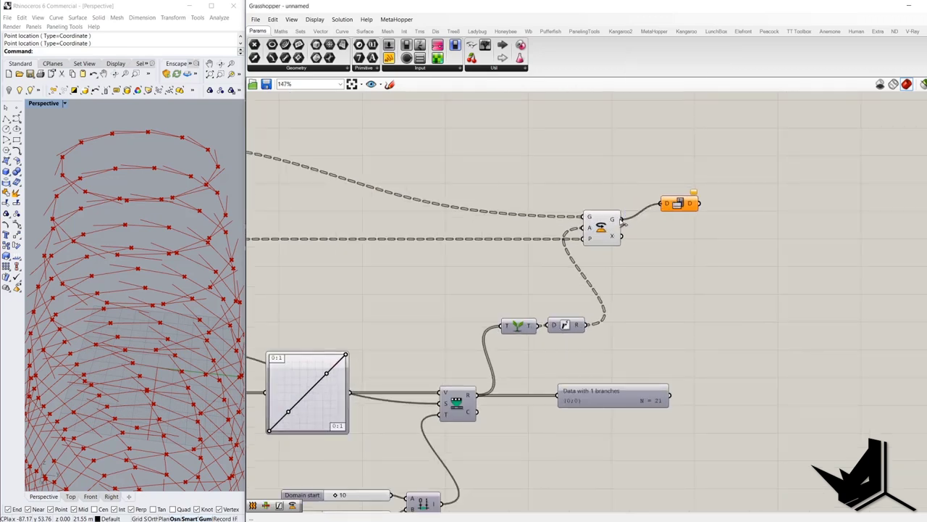
pyautogui.moveTo(677, 204); pyautogui.dragTo(670, 220)
# Step: Add a Loft component, connect the Flip Matrix output to its curves input and align it beside Flip Matrix
pyautogui.click(735, 234)
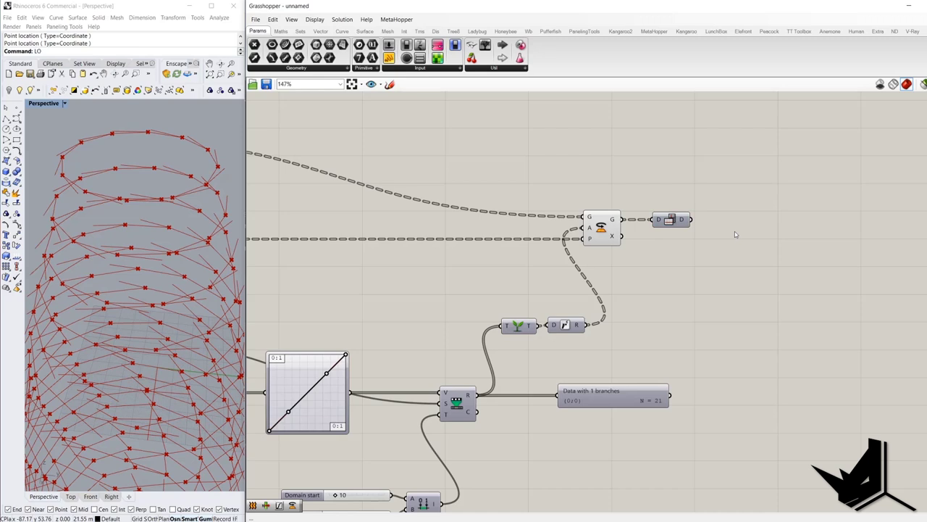
pyautogui.doubleClick(734, 231)
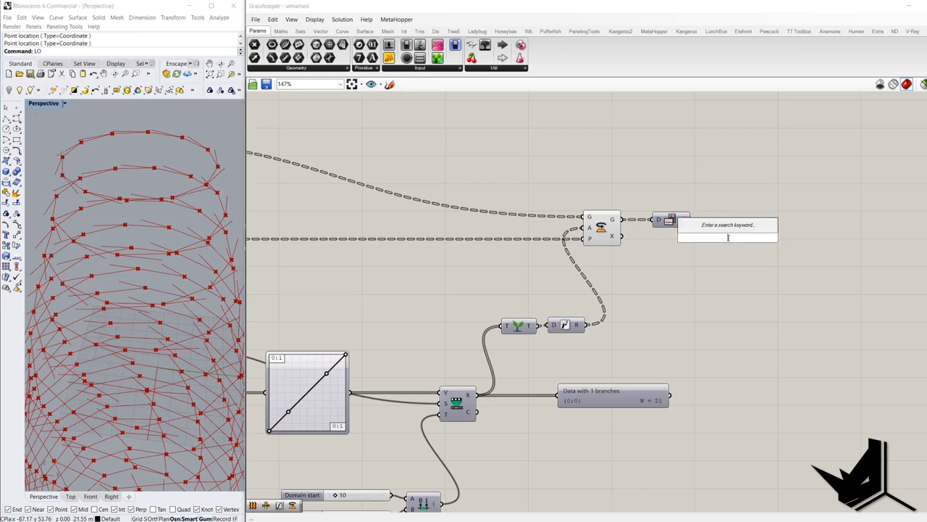
pyautogui.write('loft')
pyautogui.press('Return')
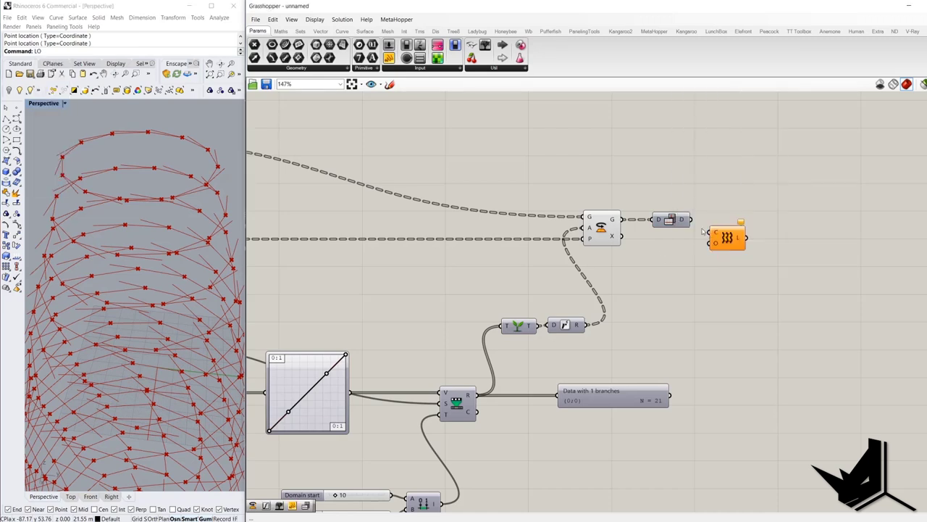
pyautogui.moveTo(690, 219); pyautogui.dragTo(711, 232)
pyautogui.moveTo(728, 238); pyautogui.dragTo(734, 225)
# Step: Bend the Graph Mapper's Bezier curve into an S shape, pulling its lower handle down to the graph's bottom edge
pyautogui.scroll(-12, 102, 206)
pyautogui.scroll(9, 137, 243)
pyautogui.moveTo(138, 268); pyautogui.dragTo(161, 293, button='right')
pyautogui.scroll(-4, 155, 263)
pyautogui.scroll(2, 152, 280)
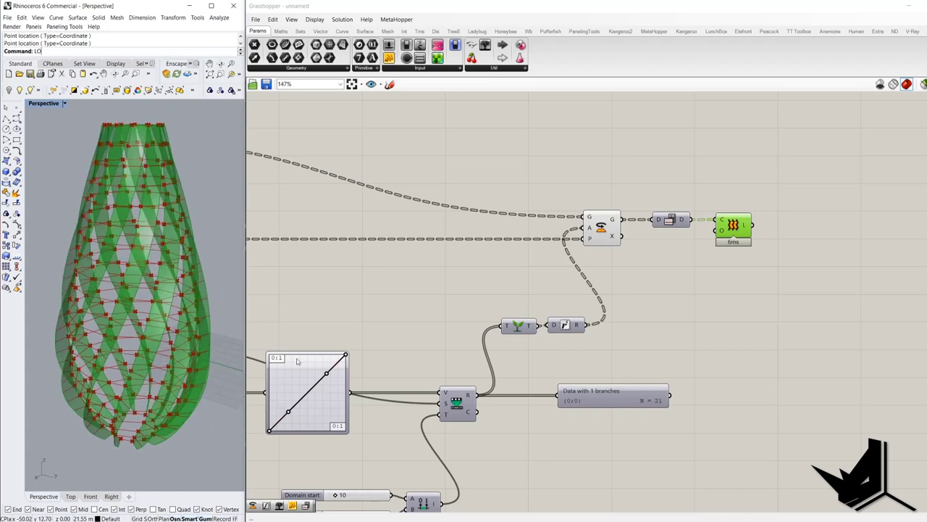
pyautogui.moveTo(261, 350); pyautogui.dragTo(281, 332, button='right')
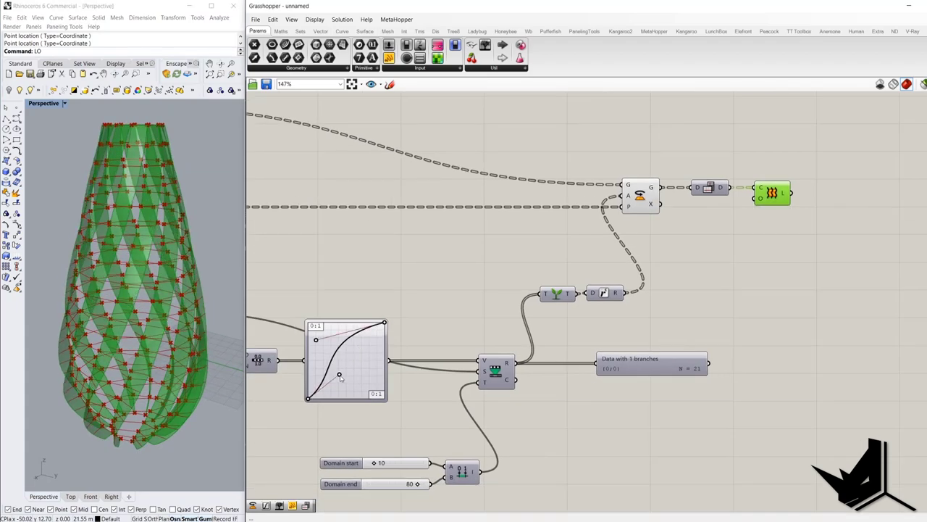
pyautogui.moveTo(141, 261); pyautogui.dragTo(102, 297, button='right')
pyautogui.scroll(2, 155, 280)
pyautogui.moveTo(164, 275); pyautogui.dragTo(90, 266, button='right')
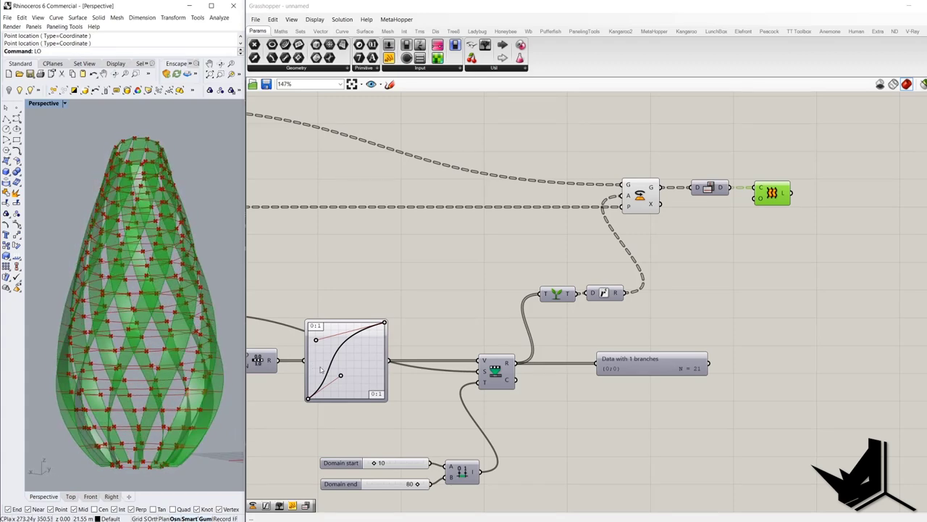
pyautogui.moveTo(339, 374); pyautogui.dragTo(347, 405)
# Step: Fine-tune both handles of the Graph Mapper's Bezier curve into a gentler S-curve while checking the lofted fins
pyautogui.moveTo(155, 450); pyautogui.dragTo(114, 449, button='right')
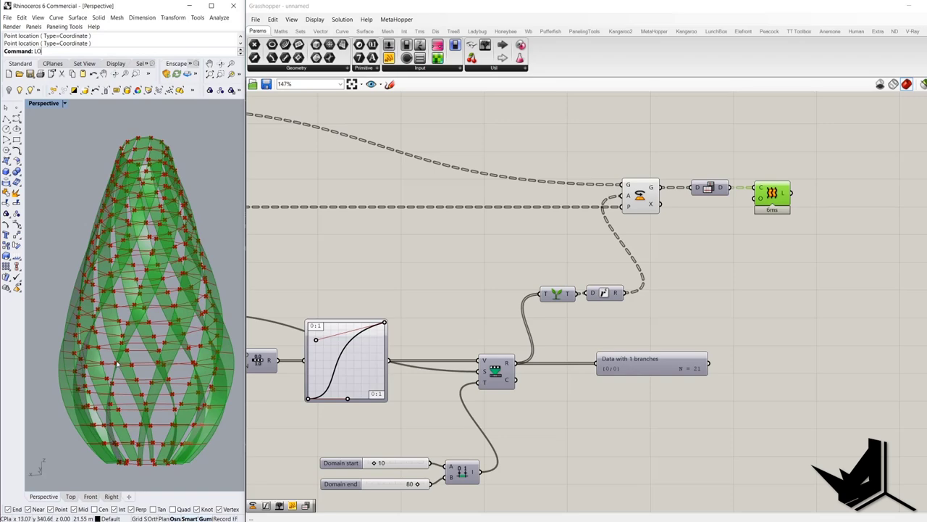
pyautogui.moveTo(184, 173); pyautogui.dragTo(159, 279, button='right')
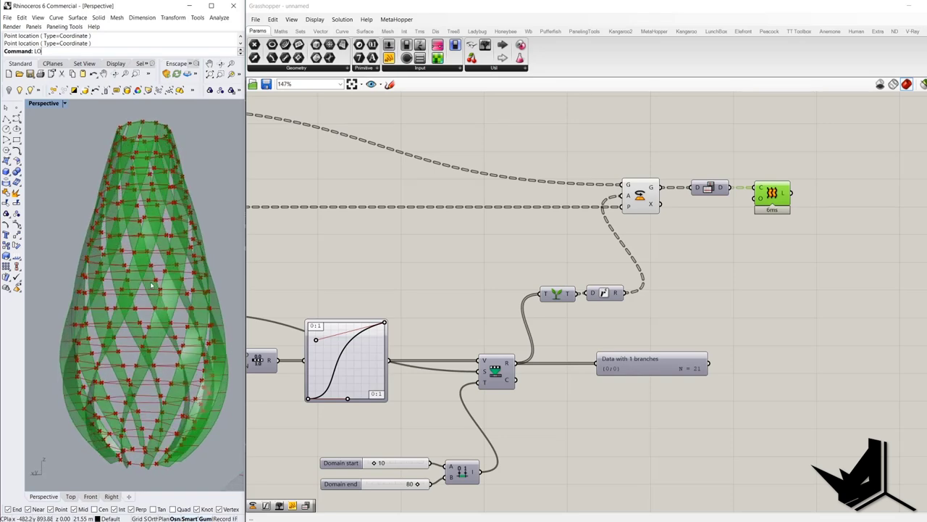
pyautogui.moveTo(153, 145); pyautogui.dragTo(207, 247, button='right')
pyautogui.moveTo(317, 340); pyautogui.dragTo(320, 303)
pyautogui.moveTo(173, 267); pyautogui.dragTo(146, 271, button='right')
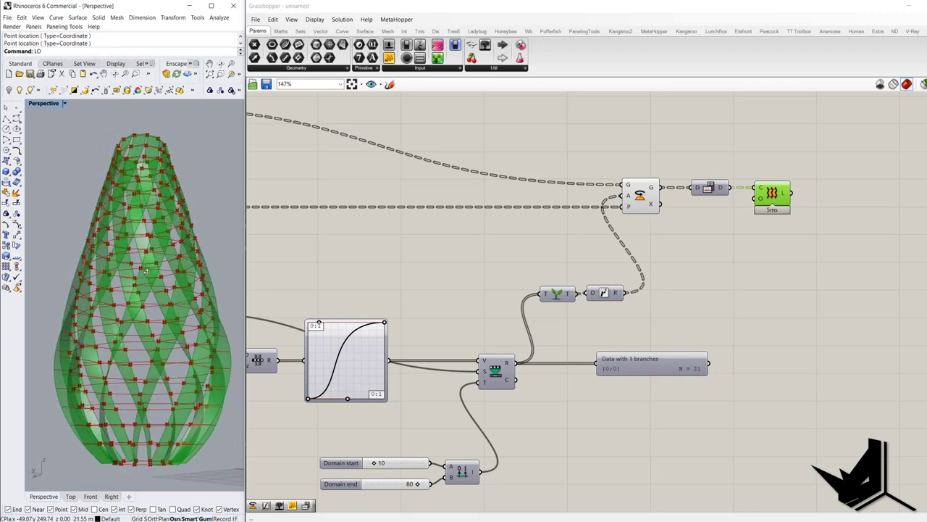
pyautogui.moveTo(347, 400); pyautogui.dragTo(344, 378)
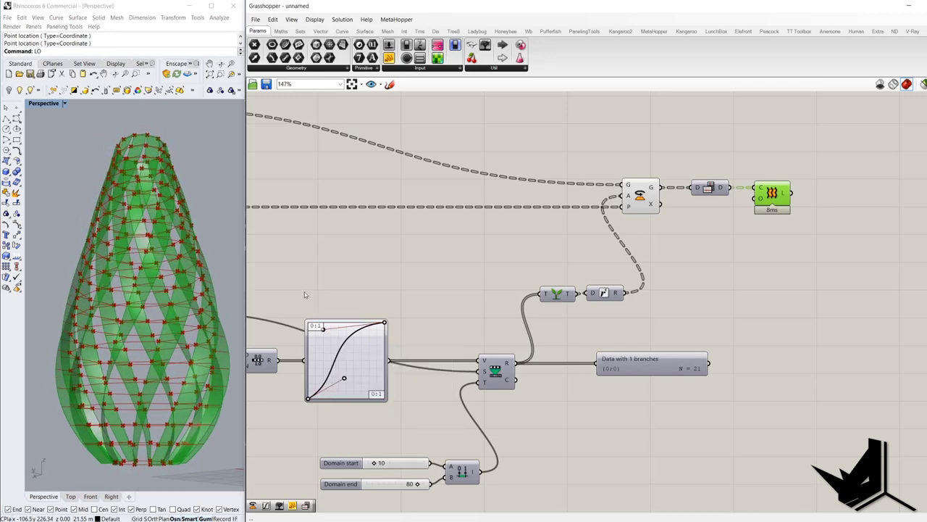
pyautogui.moveTo(324, 330); pyautogui.dragTo(327, 332)
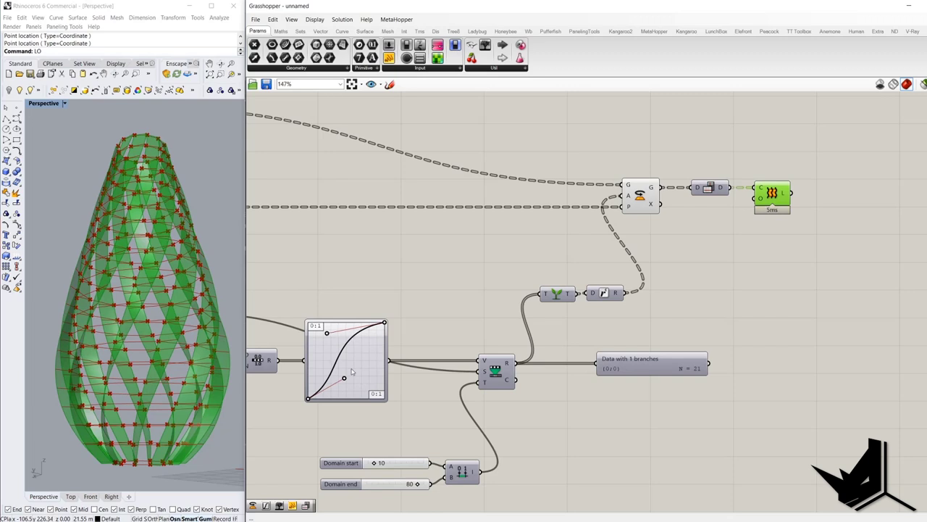
pyautogui.moveTo(345, 380)
pyautogui.mouseDown()
pyautogui.moveTo(351, 390)
pyautogui.moveTo(348, 383)
pyautogui.mouseUp()
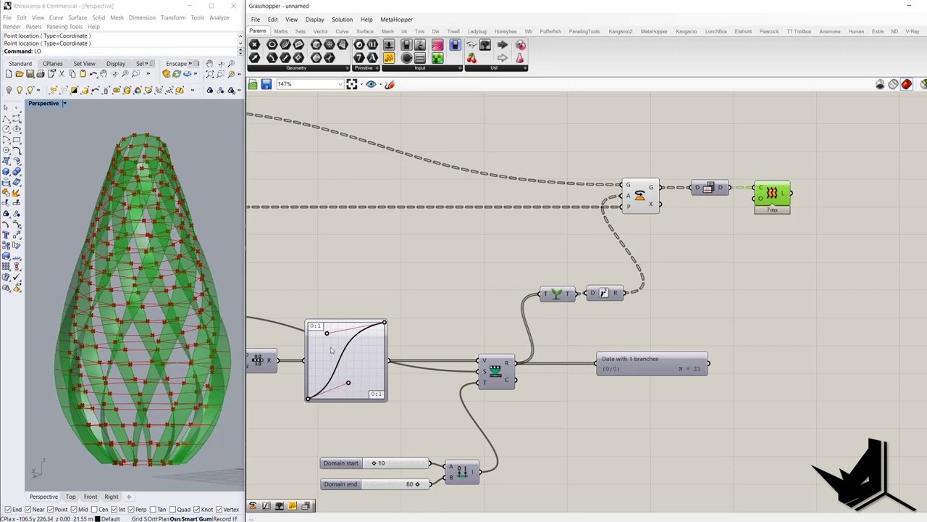
pyautogui.moveTo(326, 336)
pyautogui.mouseDown()
pyautogui.moveTo(327, 323)
pyautogui.moveTo(332, 334)
pyautogui.mouseUp()
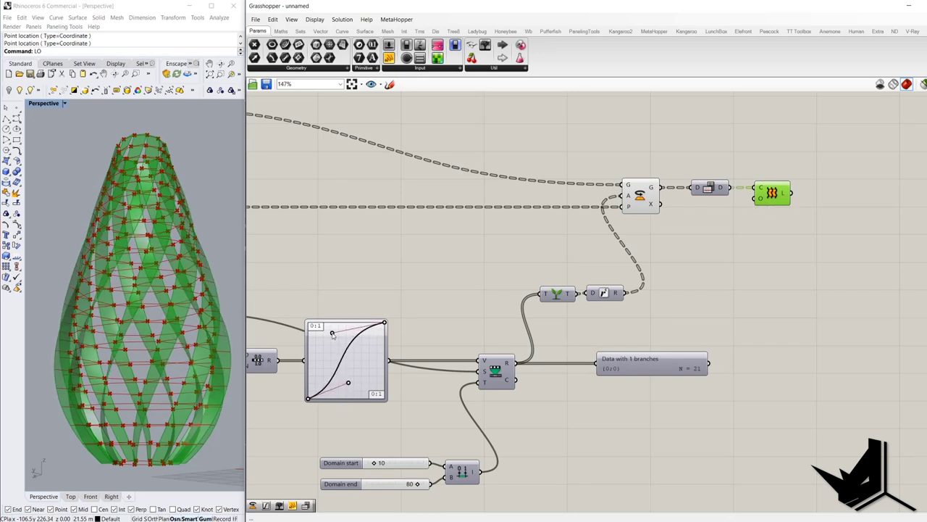
# Step: Review the components that generate the rotation angles: the domain sliders, Construct Domain, the 0 to 1 panel, Range and Graph Mapper
pyautogui.moveTo(321, 305); pyautogui.dragTo(414, 292, button='right')
pyautogui.scroll(-1, 414, 292)
pyautogui.moveTo(546, 446); pyautogui.dragTo(456, 412)
pyautogui.click(538, 408)
pyautogui.moveTo(578, 466); pyautogui.dragTo(409, 418)
pyautogui.moveTo(391, 376); pyautogui.dragTo(455, 339, button='right')
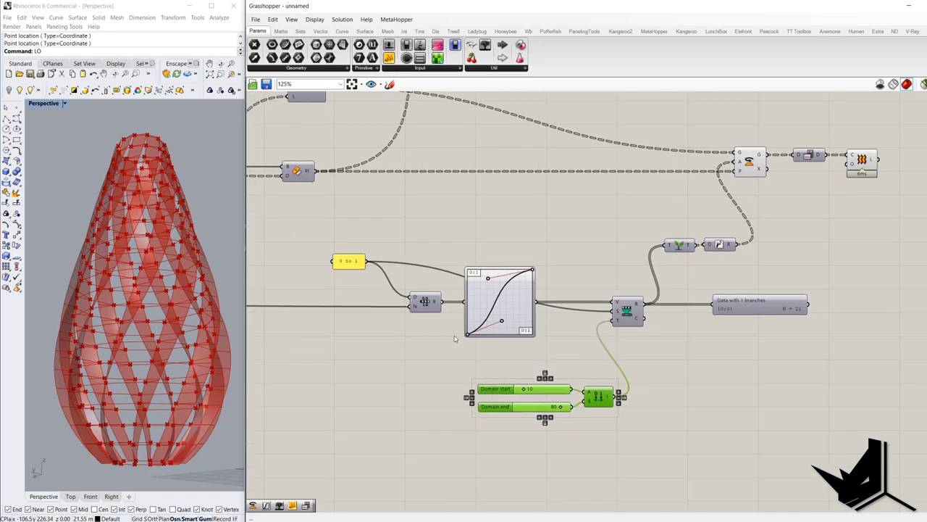
pyautogui.keyDown('shift'); pyautogui.click(425, 301); pyautogui.keyUp('shift')
pyautogui.keyDown('shift'); pyautogui.click(352, 262); pyautogui.keyUp('shift')
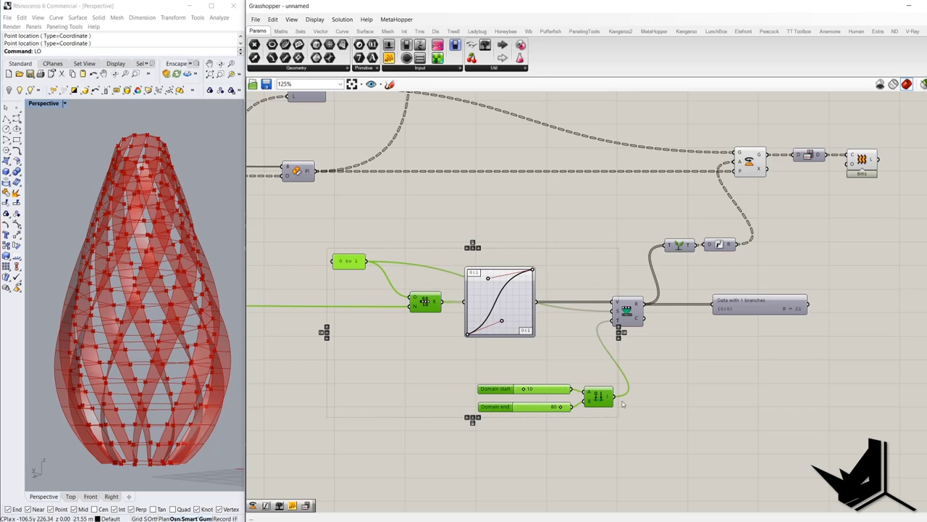
pyautogui.click(558, 362)
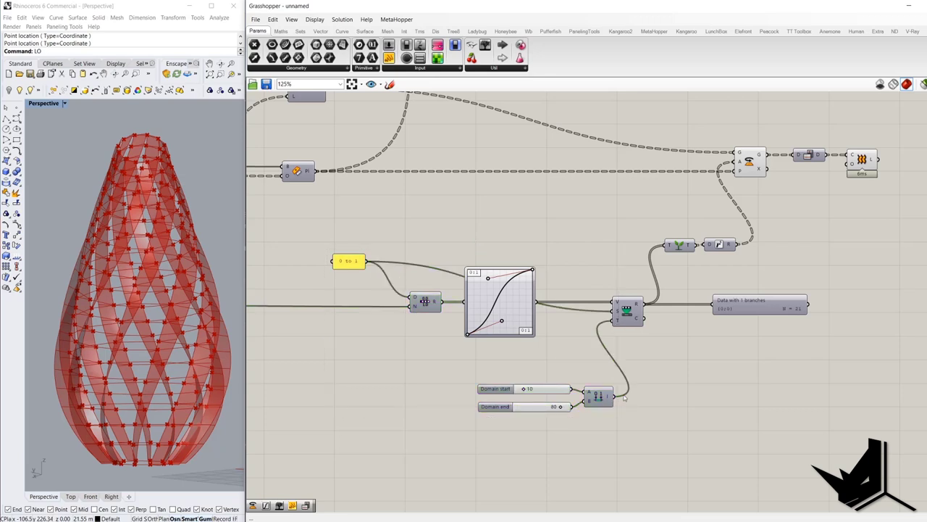
pyautogui.moveTo(440, 355); pyautogui.dragTo(625, 414)
pyautogui.click(441, 330)
pyautogui.moveTo(291, 227); pyautogui.dragTo(515, 287)
pyautogui.moveTo(517, 249); pyautogui.dragTo(476, 298, button='right')
pyautogui.moveTo(150, 258); pyautogui.dragTo(189, 243, button='right')
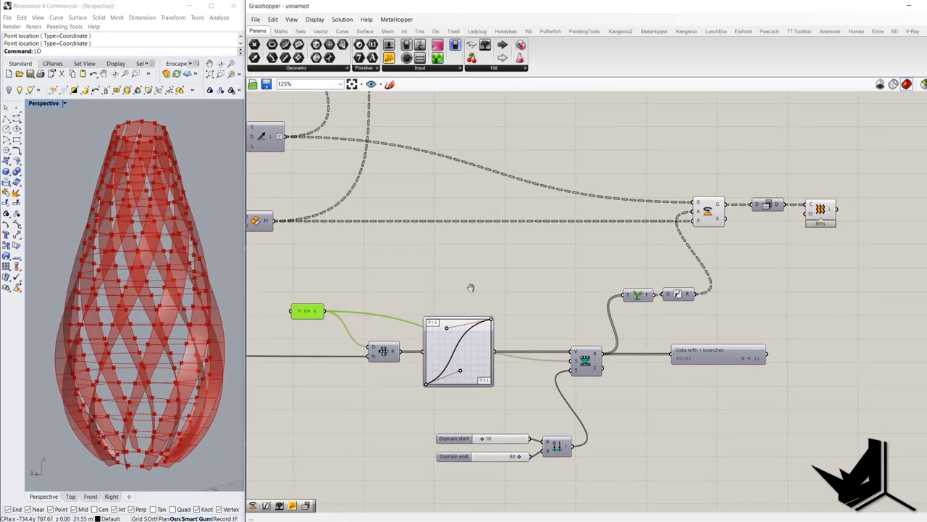
# Step: Nudge both handles of the Graph Mapper's Bezier curve slightly upward and check the resulting fins
pyautogui.scroll(3, 449, 366)
pyautogui.moveTo(468, 373)
pyautogui.mouseDown()
pyautogui.moveTo(477, 392)
pyautogui.moveTo(466, 371)
pyautogui.mouseUp()
pyautogui.moveTo(445, 304)
pyautogui.mouseDown()
pyautogui.moveTo(431, 289)
pyautogui.moveTo(458, 334)
pyautogui.moveTo(435, 298)
pyautogui.moveTo(445, 298)
pyautogui.mouseUp()
pyautogui.moveTo(164, 265)
pyautogui.mouseDown(button='right')
pyautogui.moveTo(171, 308)
pyautogui.moveTo(163, 275)
pyautogui.mouseUp(button='right')
pyautogui.scroll(-2, 163, 276)
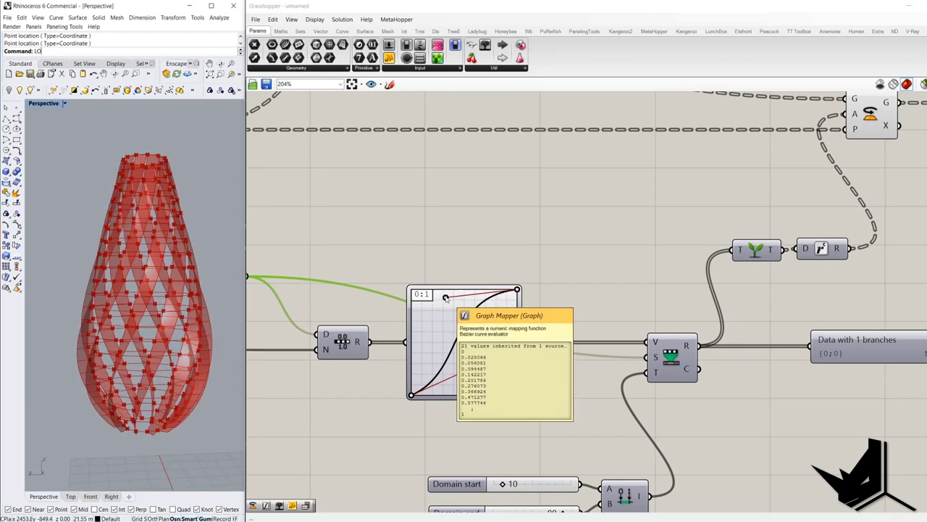
pyautogui.scroll(-6, 567, 267)
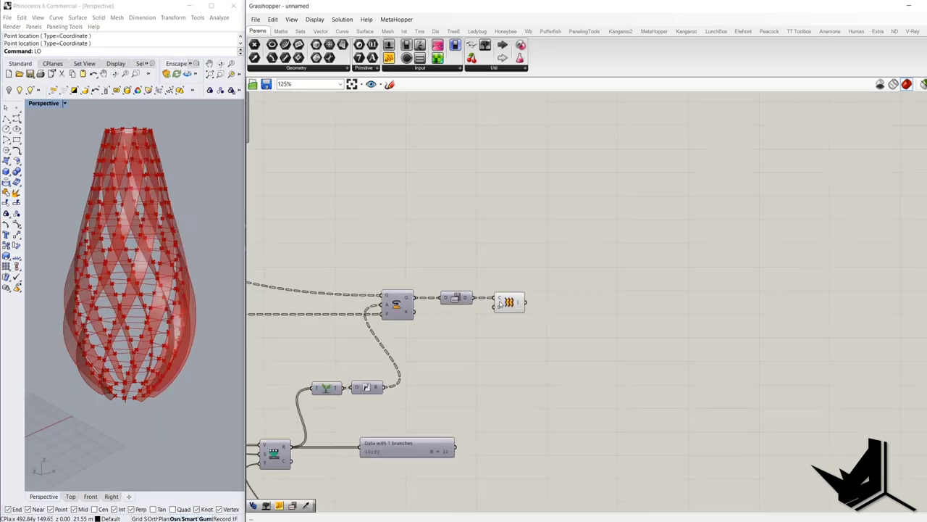
# Step: Highlight the Loft component and examine the twisted fins around the tower from several angles
pyautogui.click(523, 302)
pyautogui.moveTo(152, 260); pyautogui.dragTo(170, 270, button='right')
pyautogui.scroll(4, 136, 268)
pyautogui.scroll(-2, 137, 276)
pyautogui.scroll(-3, 163, 307)
pyautogui.moveTo(163, 307); pyautogui.dragTo(136, 319, button='right')
pyautogui.scroll(5, 143, 319)
pyautogui.scroll(-3, 134, 326)
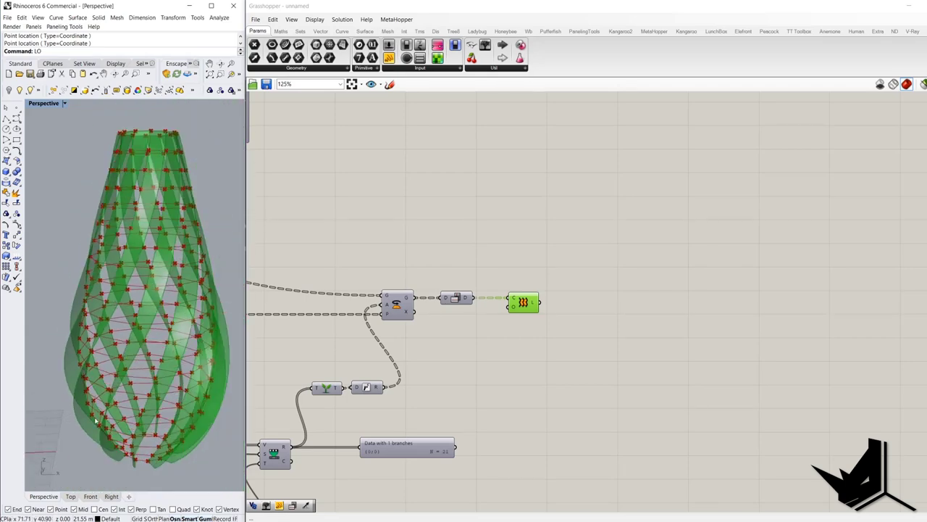
# Step: Delete the Flip Matrix and Loft components that follow Rotate
pyautogui.moveTo(164, 283); pyautogui.dragTo(253, 308, button='right')
pyautogui.scroll(-2, 143, 248)
pyautogui.moveTo(590, 339); pyautogui.dragTo(445, 268)
pyautogui.press('Delete')
# Step: Turn on the preview of the Rotate component and inspect the rotated lines near the tower's base
pyautogui.click(405, 307)
pyautogui.middleClick(443, 256)
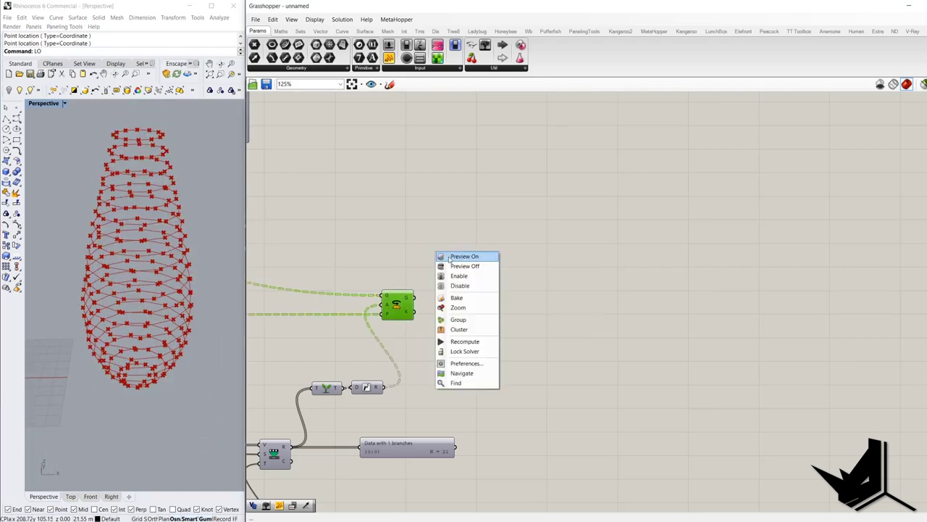
pyautogui.click(445, 257)
pyautogui.moveTo(149, 278); pyautogui.dragTo(145, 292, button='right')
pyautogui.scroll(8, 114, 428)
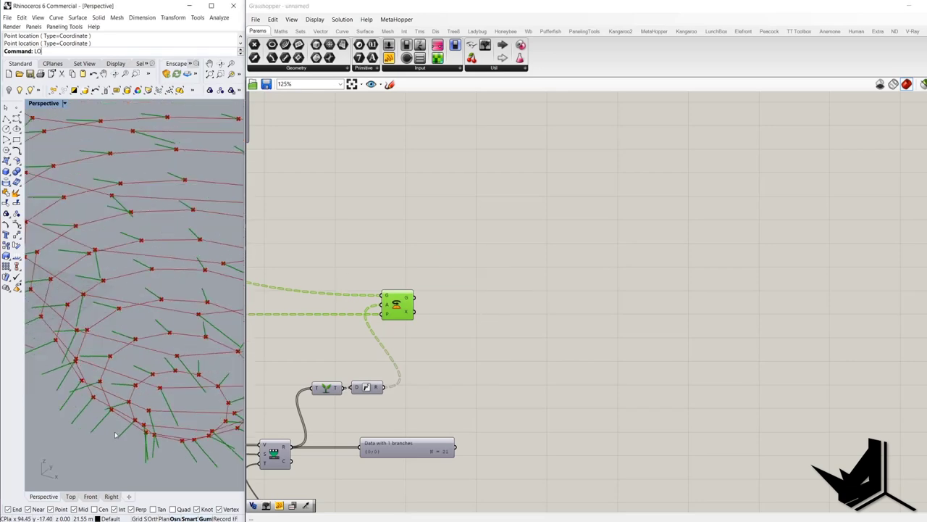
pyautogui.scroll(-2, 126, 385)
pyautogui.moveTo(126, 384); pyautogui.dragTo(98, 367, button='right')
# Step: Add an Offset Curve component, feed it the rotated geometry as curves, and place it well beyond the Rotate component
pyautogui.doubleClick(543, 316)
pyautogui.write('of')
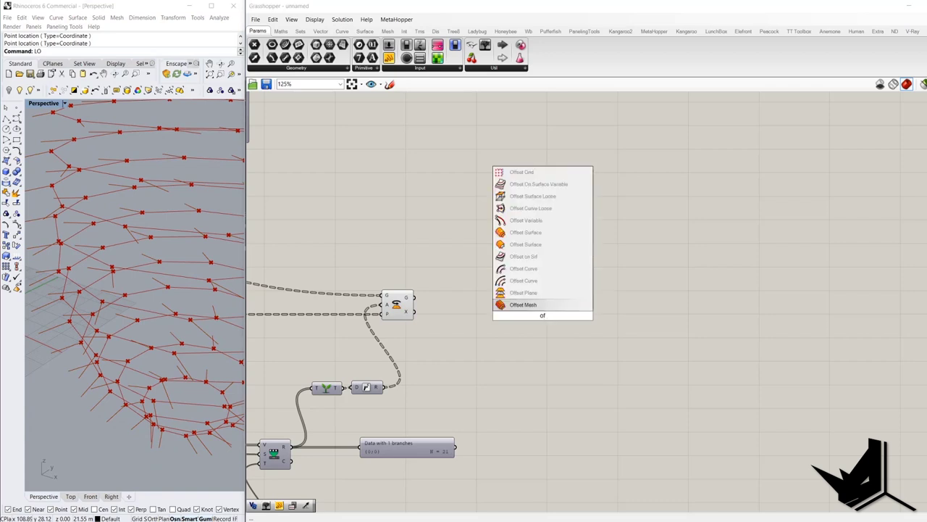
pyautogui.click(532, 269)
pyautogui.moveTo(543, 313); pyautogui.dragTo(414, 297)
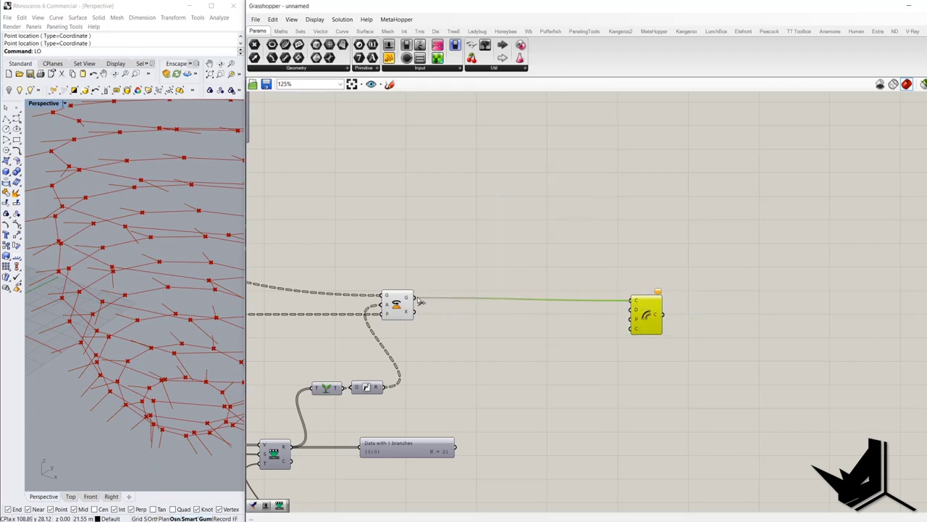
pyautogui.moveTo(660, 304); pyautogui.dragTo(802, 306)
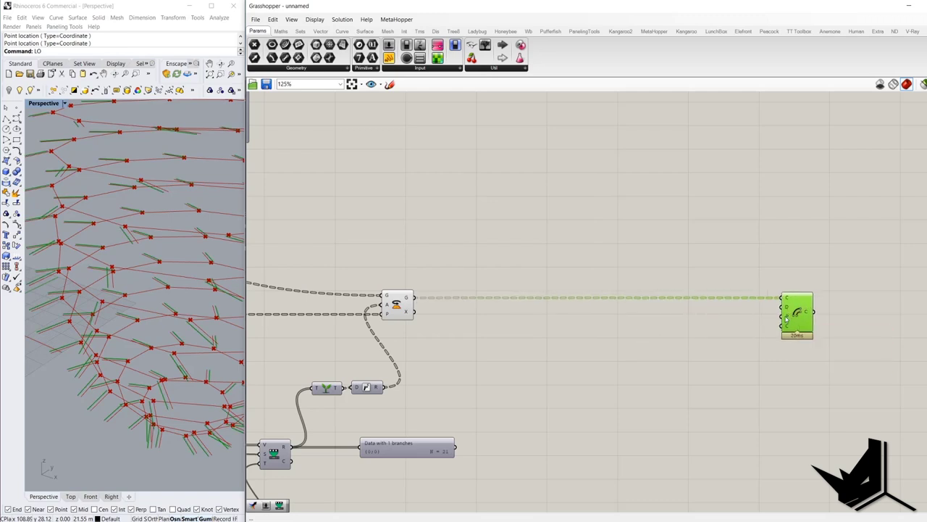
# Step: Connect the vertex planes to the plane input of Offset Curve
pyautogui.scroll(-3, 788, 317)
pyautogui.scroll(3, 558, 329)
pyautogui.moveTo(558, 329); pyautogui.dragTo(717, 252, button='right')
pyautogui.scroll(-3, 472, 223)
pyautogui.moveTo(472, 223); pyautogui.dragTo(506, 307, button='right')
pyautogui.scroll(2, 366, 308)
pyautogui.moveTo(392, 308); pyautogui.dragTo(596, 351)
pyautogui.scroll(-2, 594, 350)
pyautogui.scroll(2, 824, 304)
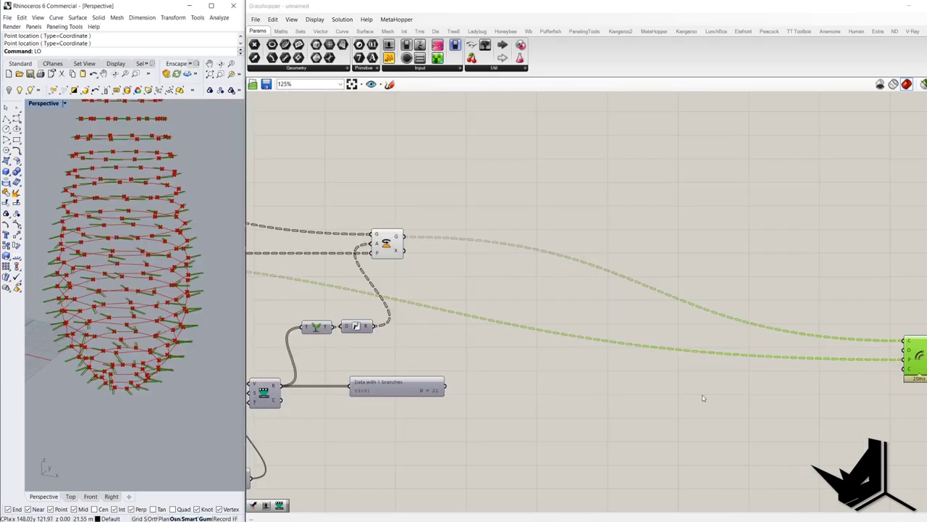
pyautogui.scroll(-3, 608, 322)
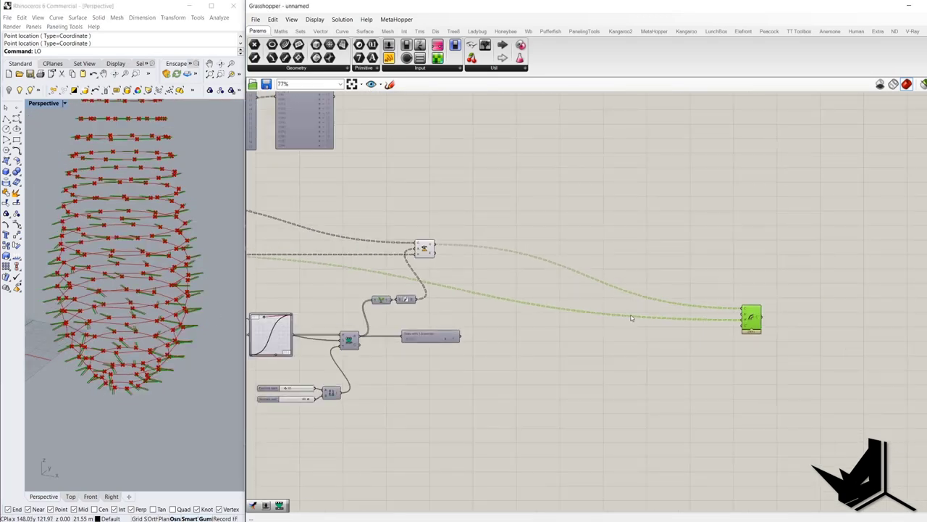
# Step: Select the angle-remapping components and examine the rotated lines with their offset copies from the tower's base to its top
pyautogui.moveTo(489, 300); pyautogui.dragTo(691, 273, button='right')
pyautogui.moveTo(348, 263); pyautogui.dragTo(623, 398)
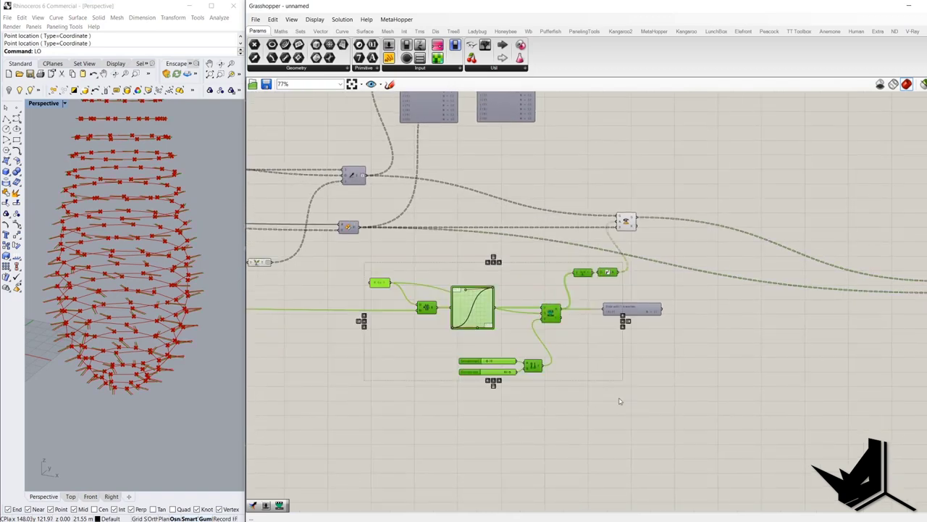
pyautogui.moveTo(148, 305); pyautogui.dragTo(125, 436, button='right')
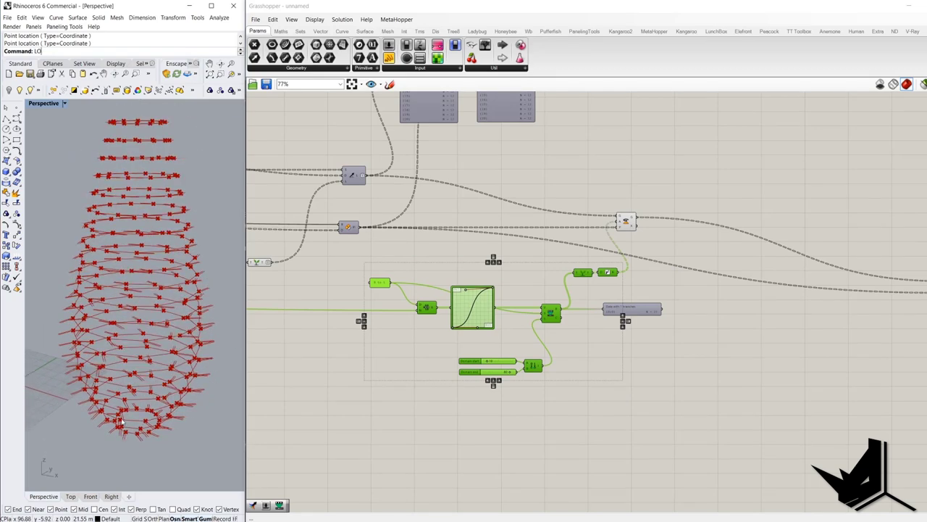
pyautogui.moveTo(140, 394); pyautogui.dragTo(115, 436, button='right')
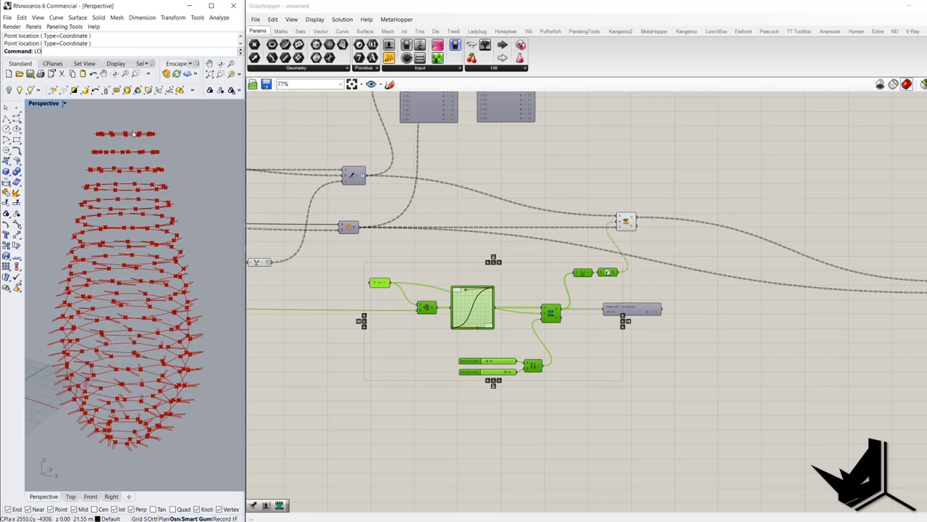
pyautogui.moveTo(135, 134); pyautogui.dragTo(123, 145, button='right')
pyautogui.scroll(5, 119, 141)
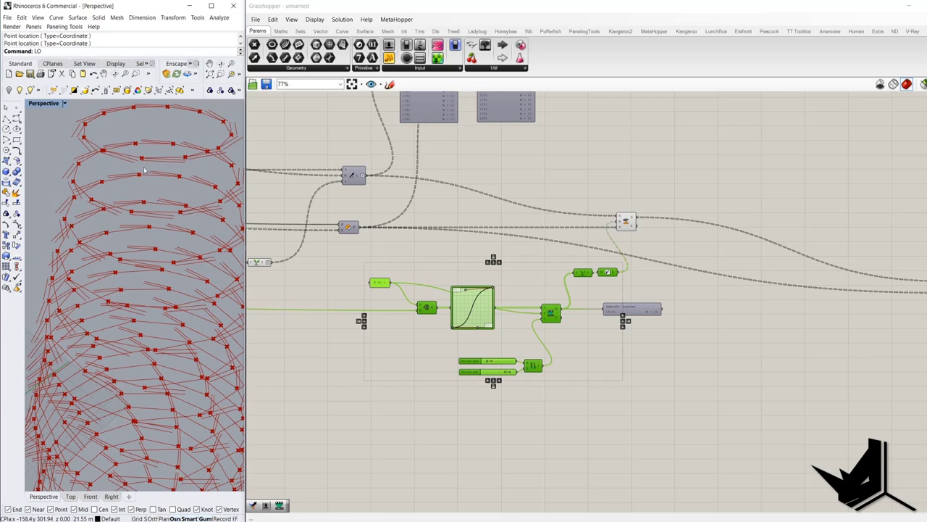
pyautogui.scroll(-5, 143, 174)
pyautogui.moveTo(144, 246); pyautogui.dragTo(148, 360, button='right')
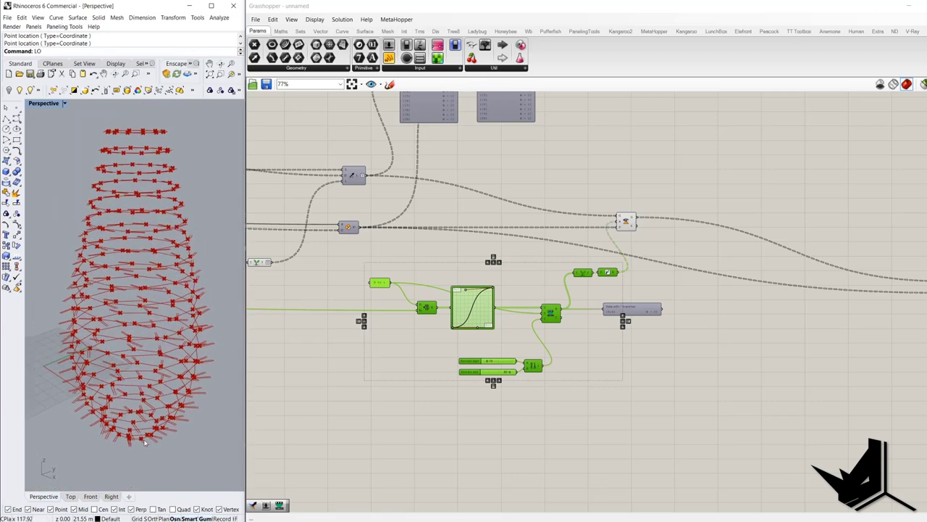
pyautogui.scroll(3, 141, 436)
pyautogui.scroll(-2, 119, 450)
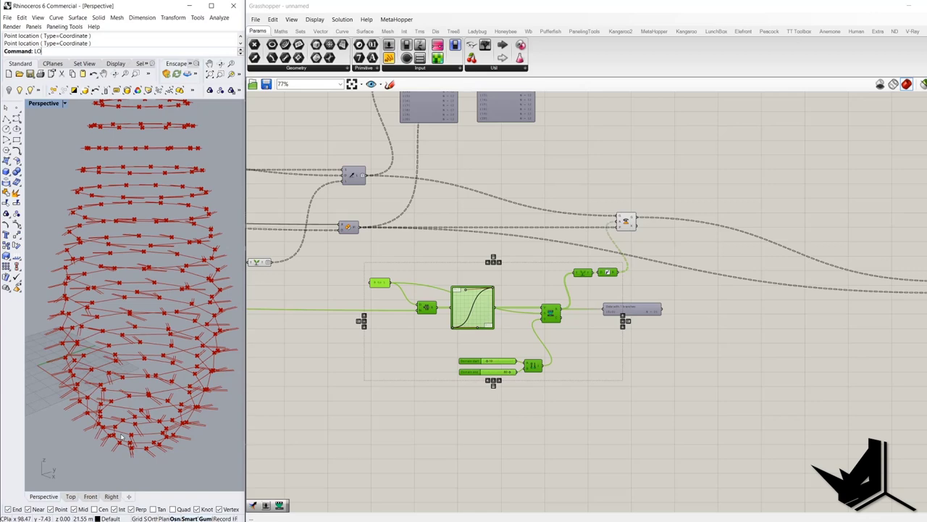
pyautogui.moveTo(146, 334); pyautogui.dragTo(126, 333, button='right')
pyautogui.scroll(-3, 126, 333)
pyautogui.scroll(4, 125, 332)
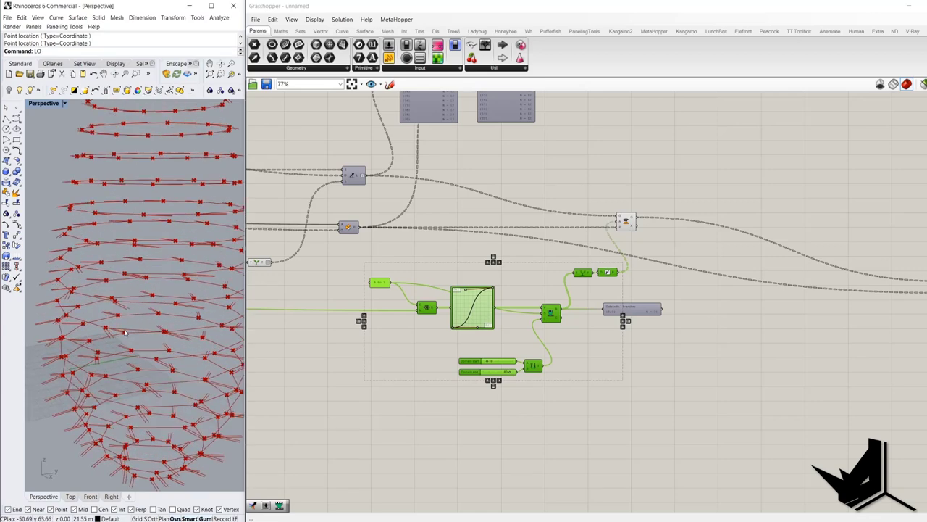
pyautogui.scroll(-2, 126, 331)
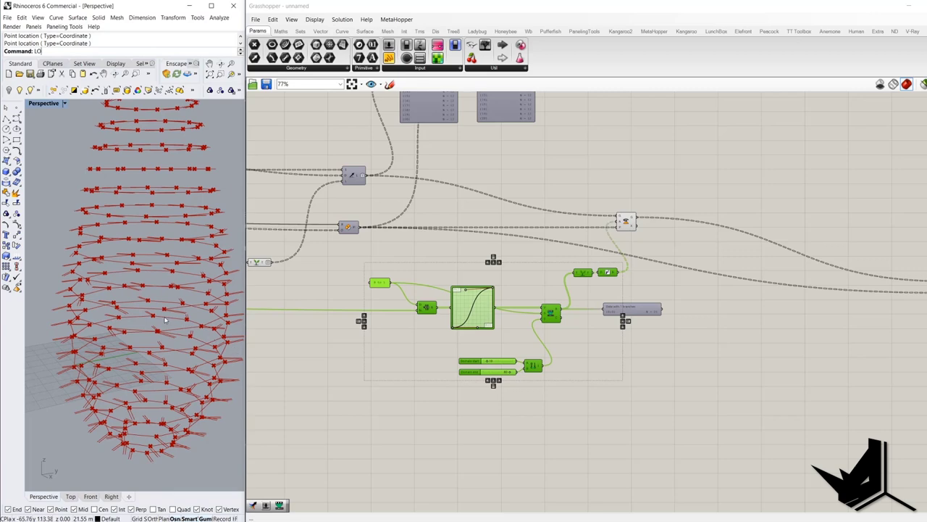
pyautogui.moveTo(161, 319); pyautogui.dragTo(164, 370, button='right')
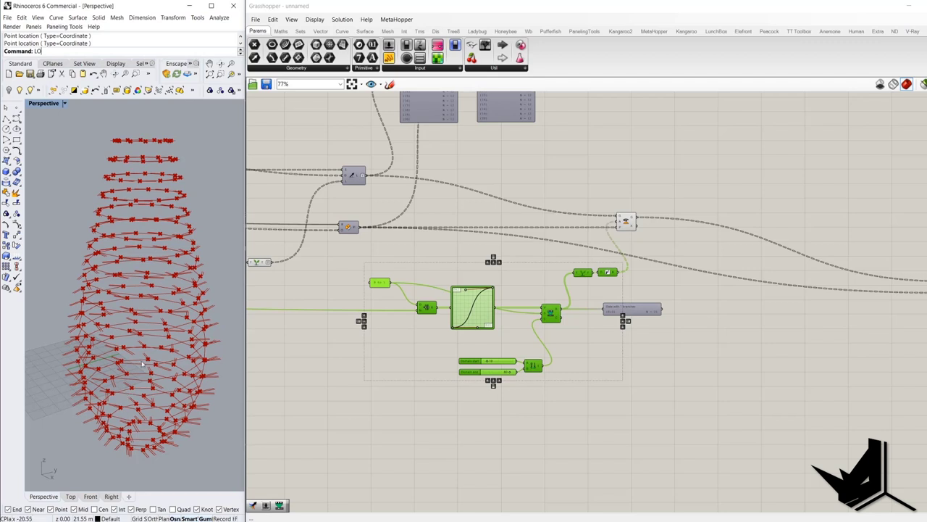
pyautogui.moveTo(140, 321)
pyautogui.mouseDown(button='right')
pyautogui.moveTo(139, 366)
pyautogui.moveTo(138, 324)
pyautogui.mouseUp(button='right')
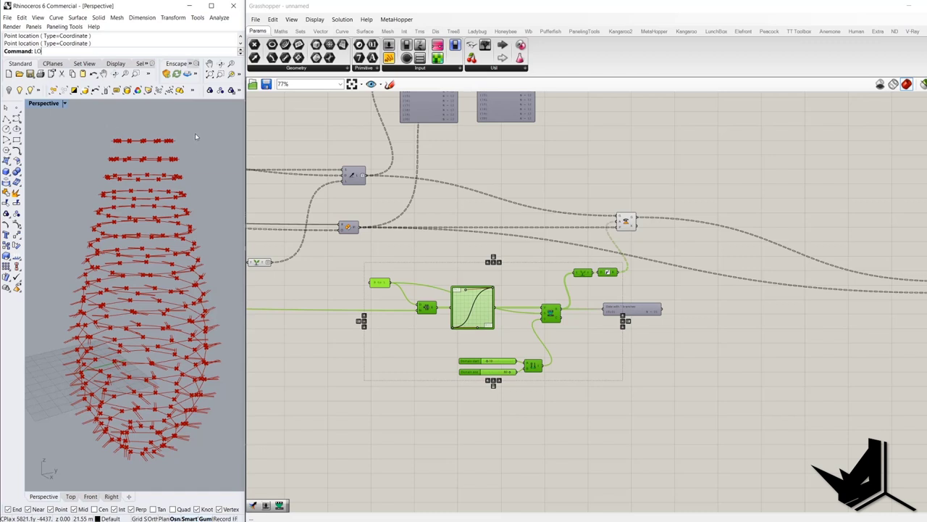
# Step: Add a Graph Mapper below the Offset Curve component
pyautogui.moveTo(797, 337); pyautogui.dragTo(654, 319, button='right')
pyautogui.doubleClick(653, 317)
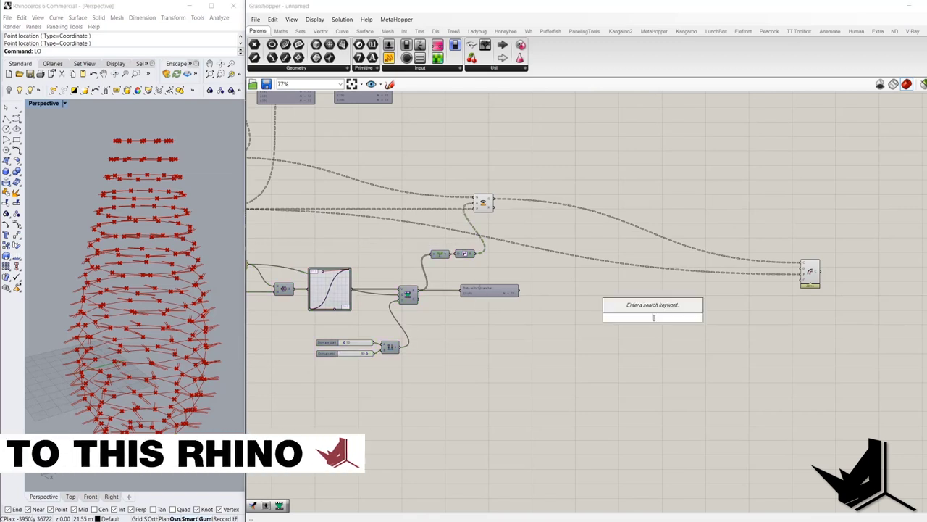
pyautogui.write('graph')
pyautogui.click(664, 282)
pyautogui.moveTo(656, 309); pyautogui.dragTo(716, 388)
# Step: Add a panel containing "0 to 1" beside the new Graph Mapper and resize it to fit its text
pyautogui.doubleClick(648, 372)
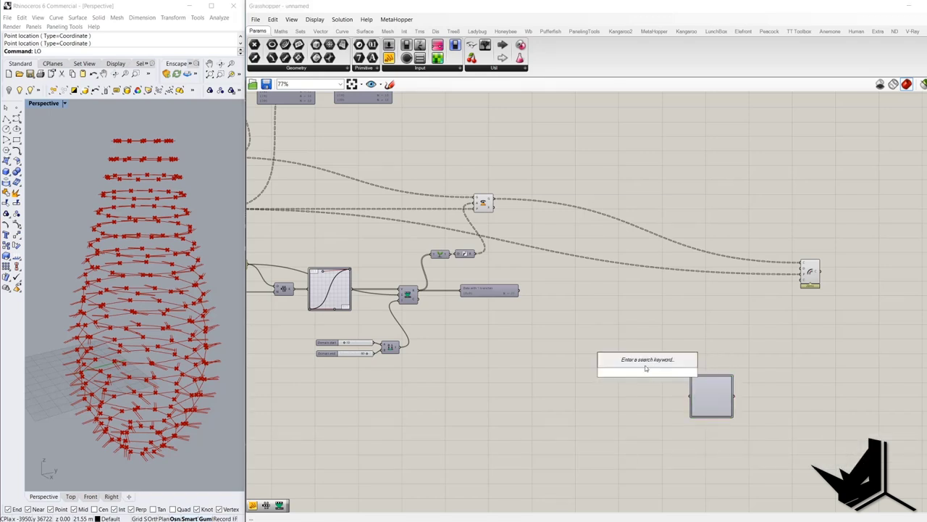
pyautogui.write('//0 to 1')
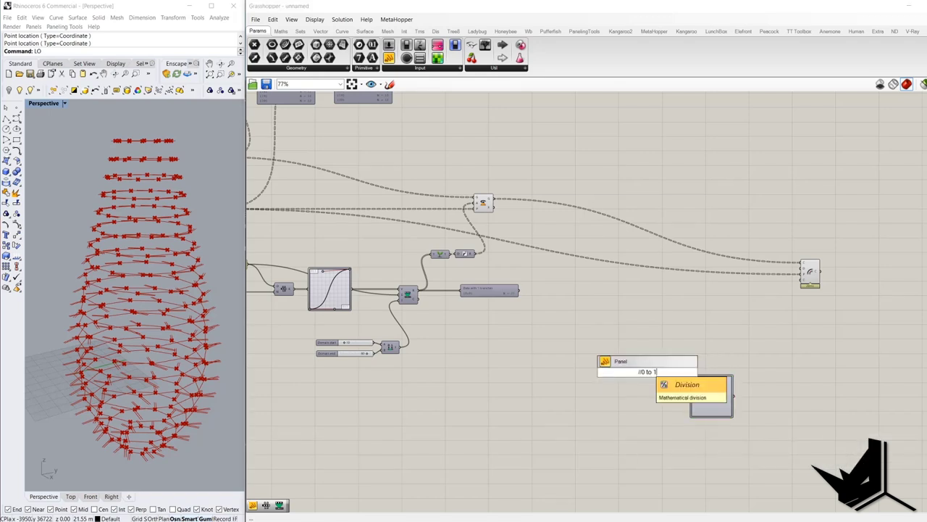
pyautogui.press('Return')
pyautogui.scroll(3, 565, 395)
pyautogui.moveTo(689, 358); pyautogui.dragTo(616, 355)
# Step: Add a Remap Numbers component beyond the new Graph Mapper and shift the Graph Mapper closer to the panel
pyautogui.doubleClick(677, 368)
pyautogui.write('remap')
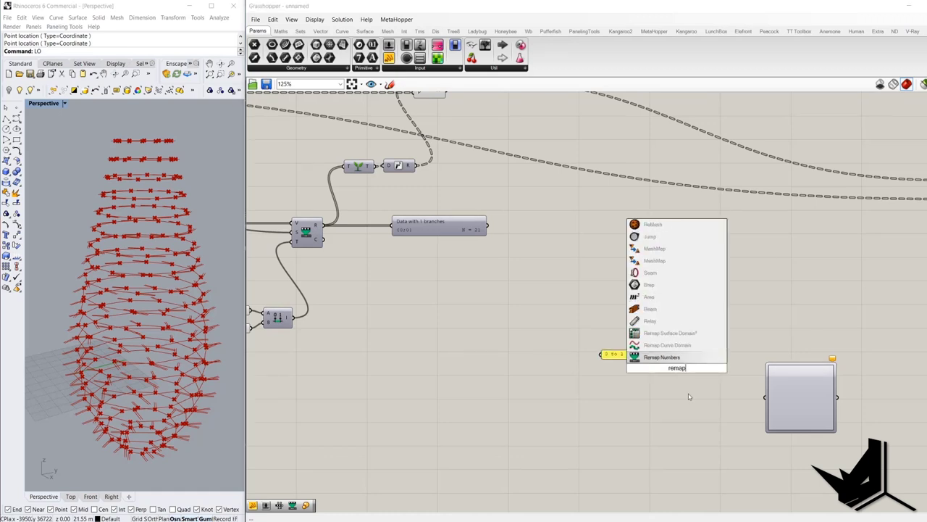
pyautogui.click(658, 362)
pyautogui.moveTo(670, 368); pyautogui.dragTo(926, 352)
pyautogui.moveTo(791, 391); pyautogui.dragTo(758, 394)
# Step: Add a Range component between the new 0 to 1 panel and the empty Graph Mapper
pyautogui.doubleClick(672, 376)
pyautogui.write('range')
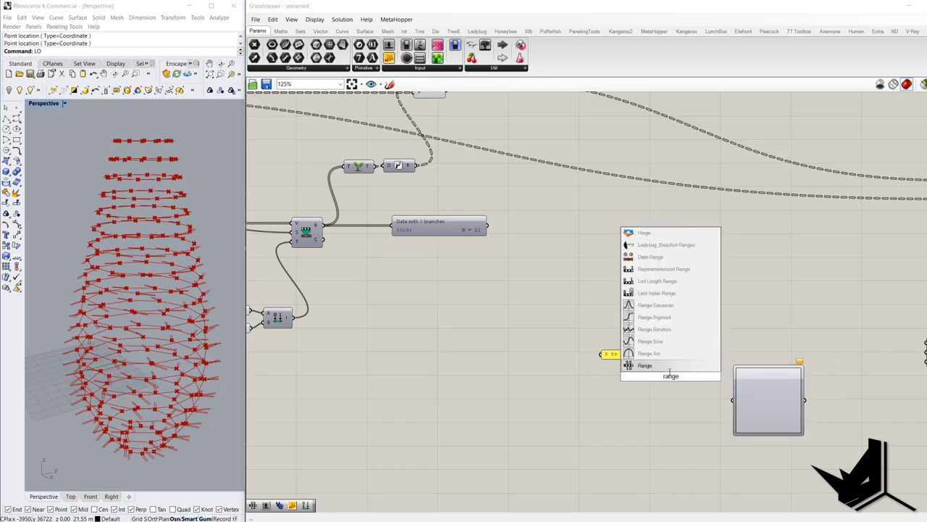
pyautogui.click(669, 370)
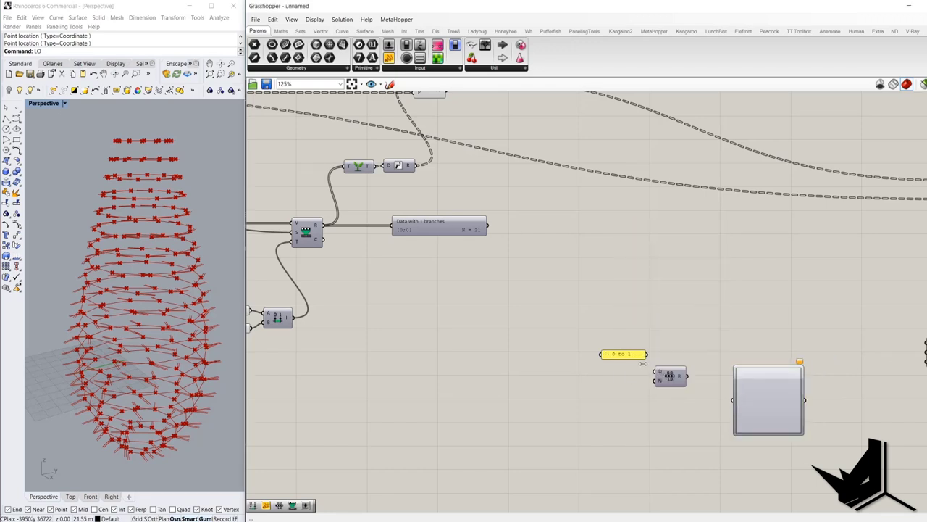
pyautogui.moveTo(627, 357); pyautogui.dragTo(624, 364)
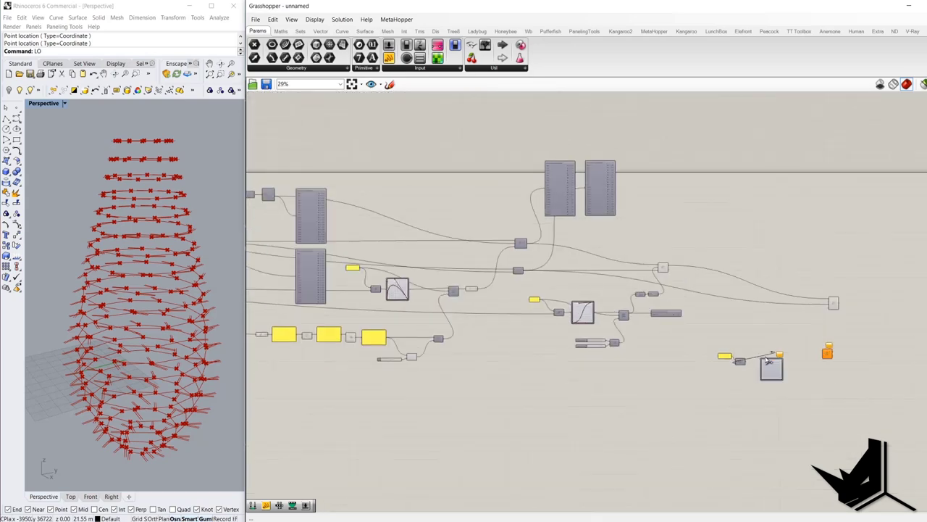
# Step: Feed the new Range's domain from the 0 to 1 panel and its steps input from the upstream count value
pyautogui.scroll(-3, 399, 353)
pyautogui.scroll(5, 398, 353)
pyautogui.scroll(-3, 399, 353)
pyautogui.scroll(2, 435, 376)
pyautogui.scroll(-5, 442, 373)
pyautogui.scroll(7, 616, 369)
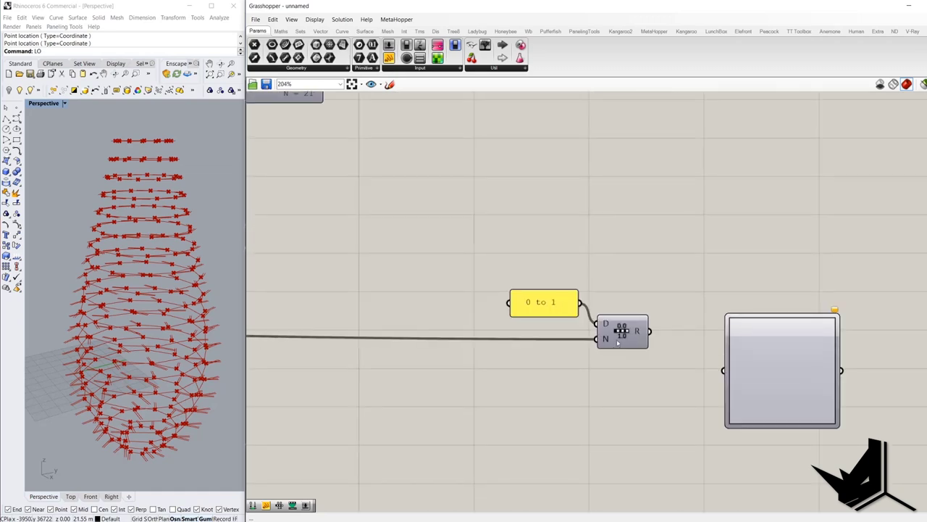
# Step: Connect the Range output to the new Graph Mapper, align the two components, and set the graph type to Bezier
pyautogui.moveTo(623, 329); pyautogui.dragTo(525, 346)
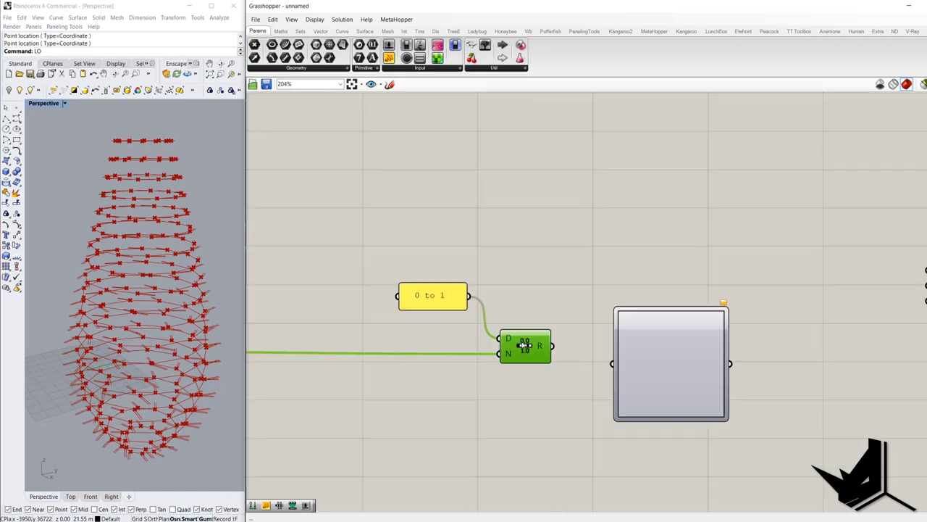
pyautogui.moveTo(612, 363); pyautogui.dragTo(552, 346)
pyautogui.moveTo(665, 372); pyautogui.dragTo(644, 352)
pyautogui.rightClick(645, 353)
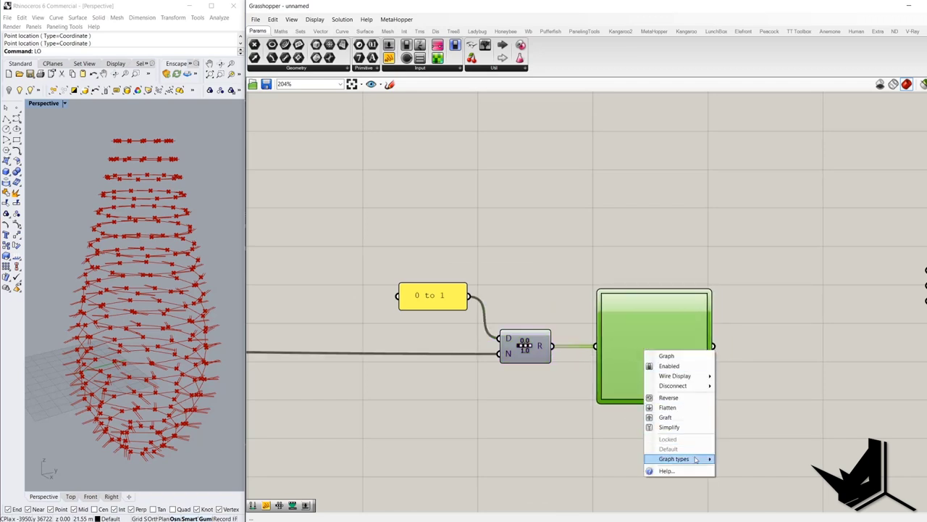
pyautogui.moveTo(699, 460)
pyautogui.click(734, 425)
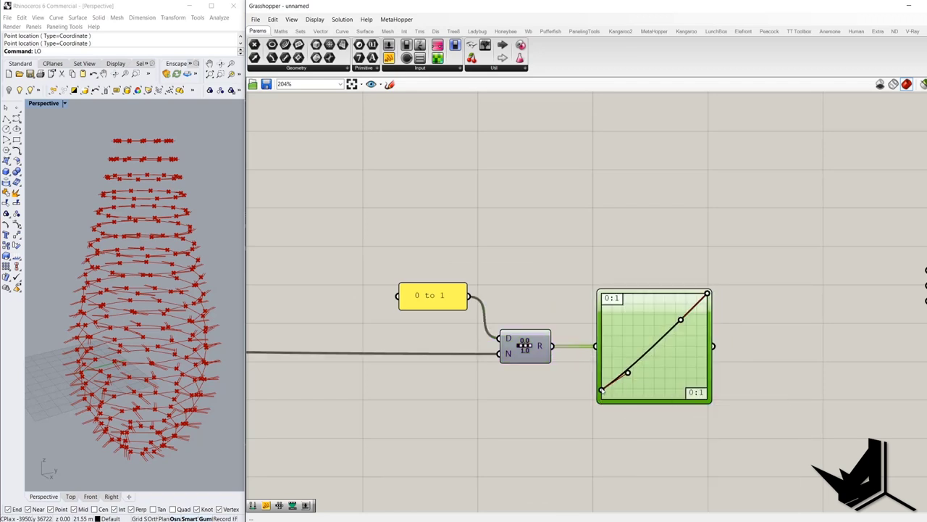
# Step: Reshape the new Bezier graph into an arch that starts and ends at zero and peaks toward its start
pyautogui.moveTo(628, 373); pyautogui.dragTo(620, 336)
pyautogui.moveTo(681, 320); pyautogui.dragTo(727, 400)
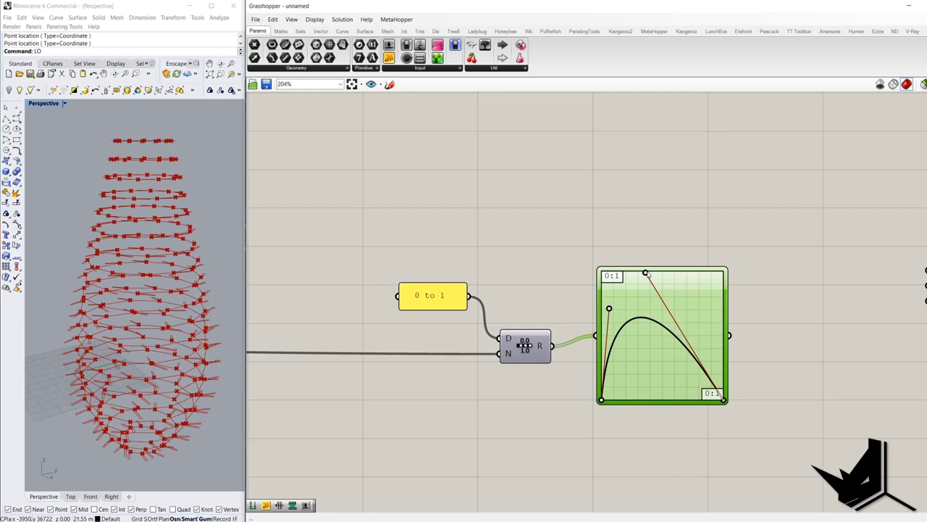
pyautogui.moveTo(647, 274); pyautogui.dragTo(642, 271)
pyautogui.moveTo(608, 309); pyautogui.dragTo(601, 302)
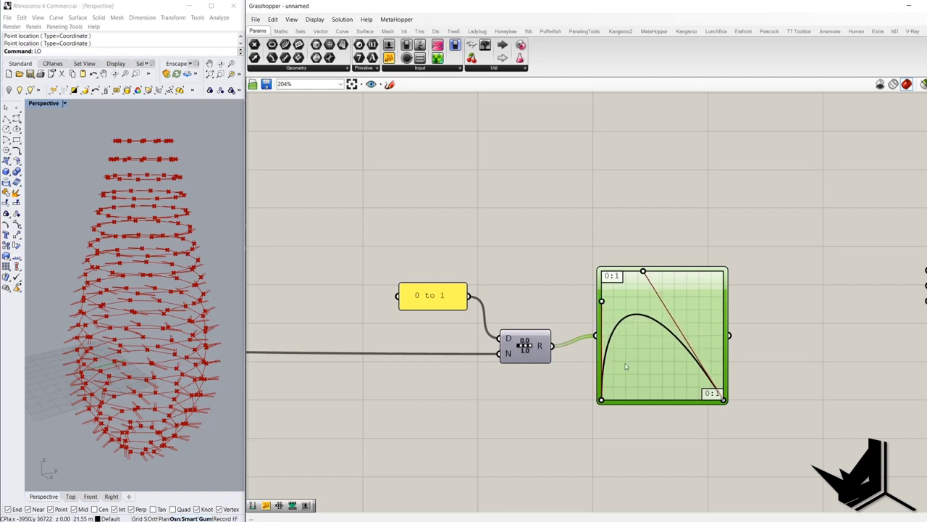
pyautogui.moveTo(593, 392); pyautogui.dragTo(611, 408)
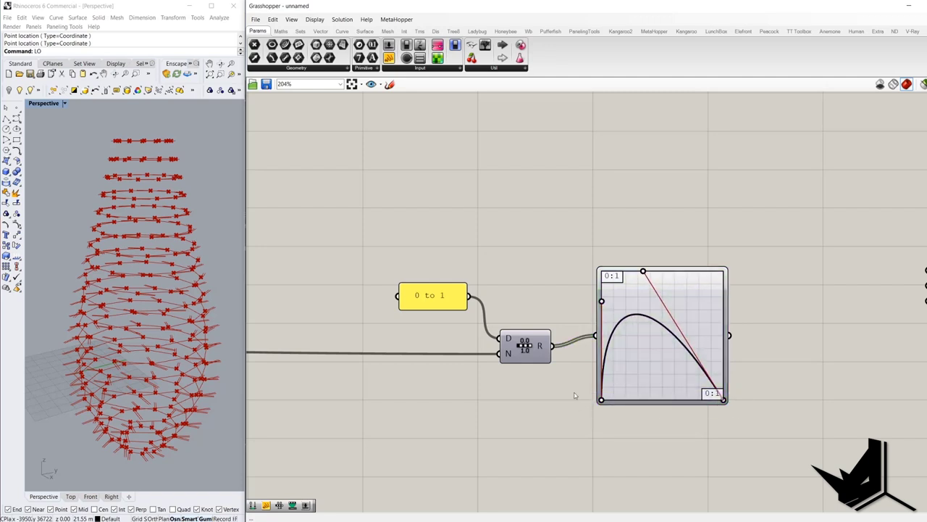
pyautogui.moveTo(773, 430); pyautogui.dragTo(712, 388)
pyautogui.moveTo(571, 379); pyautogui.dragTo(796, 435)
# Step: Wire the Bezier Graph Mapper into the Remap Numbers value and the 0 to 1 panel into its source domain
pyautogui.scroll(-2, 643, 306)
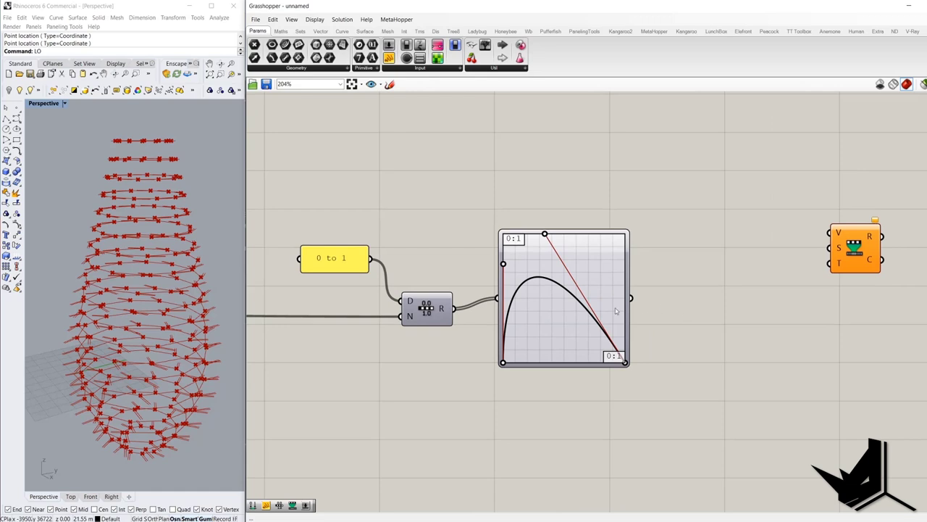
pyautogui.click(635, 301)
pyautogui.scroll(-1, 636, 301)
pyautogui.moveTo(778, 261); pyautogui.dragTo(708, 329)
pyautogui.moveTo(638, 318); pyautogui.dragTo(634, 310)
pyautogui.moveTo(718, 333); pyautogui.dragTo(760, 318)
pyautogui.moveTo(442, 270); pyautogui.dragTo(769, 350)
pyautogui.click(684, 412)
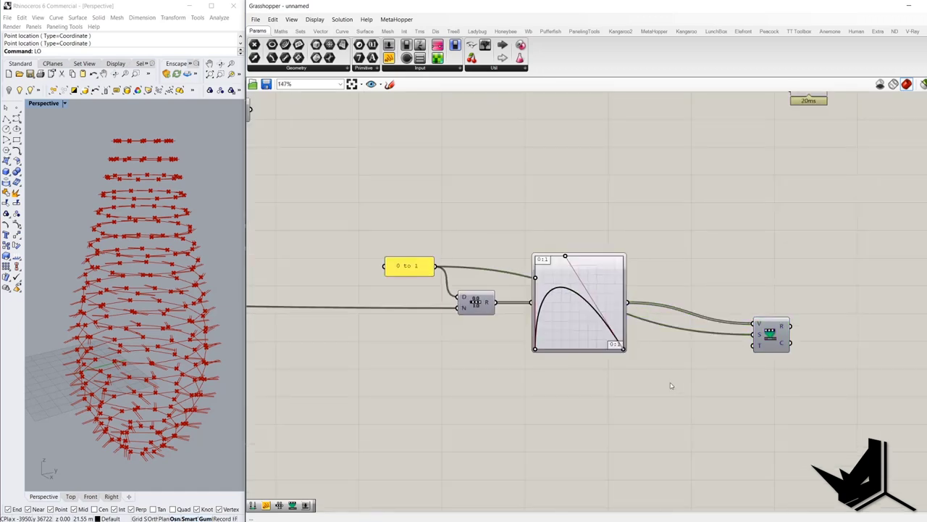
# Step: Create a number slider ranging from 0 to 2.00 and place it below the Graph Mapper
pyautogui.doubleClick(671, 385)
pyautogui.write('0')
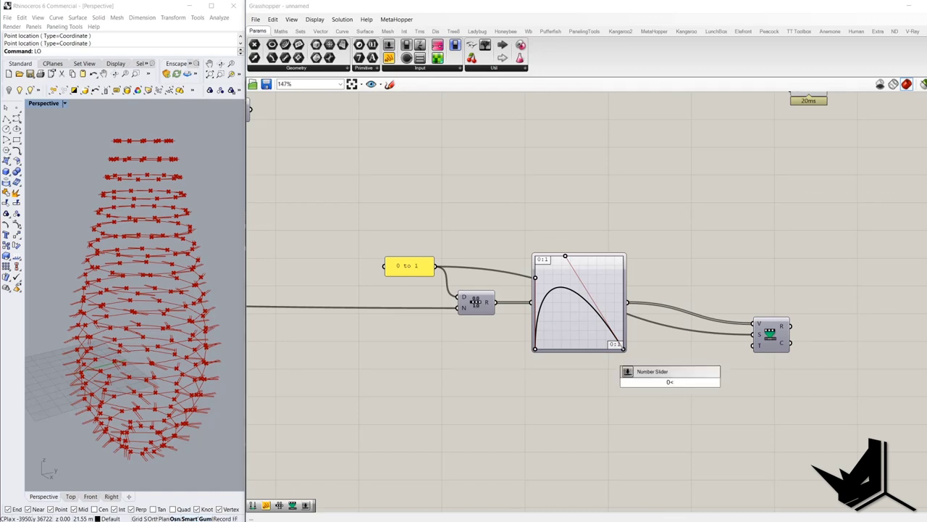
pyautogui.write('<2.00')
pyautogui.press('Return')
pyautogui.moveTo(666, 383); pyautogui.dragTo(635, 407)
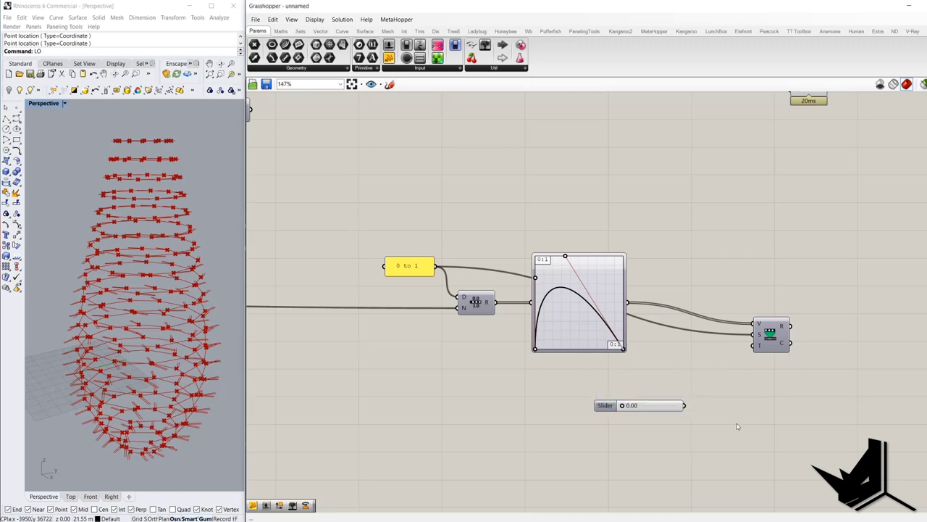
# Step: Add a Construct Domain component and feed its start and end inputs from two copies of the 0 to 2.00 slider
pyautogui.doubleClick(737, 424)
pyautogui.write('domain')
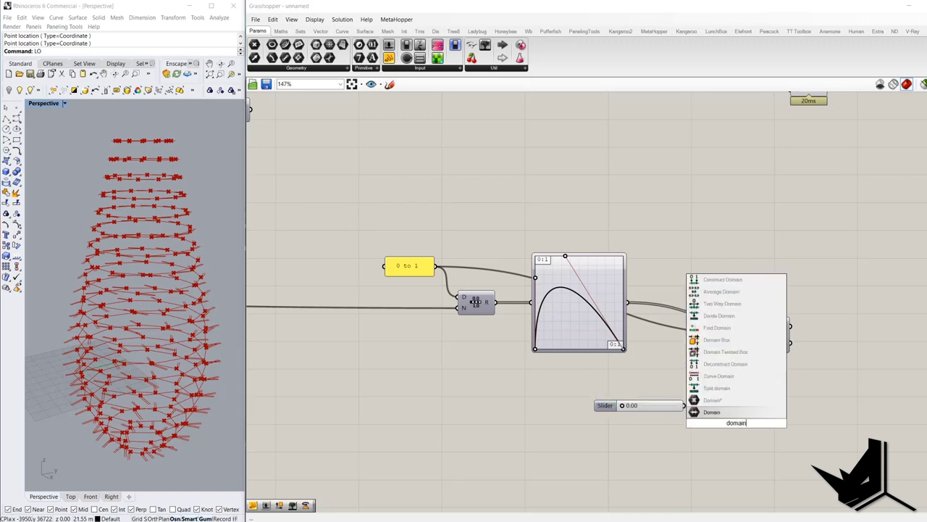
pyautogui.click(720, 282)
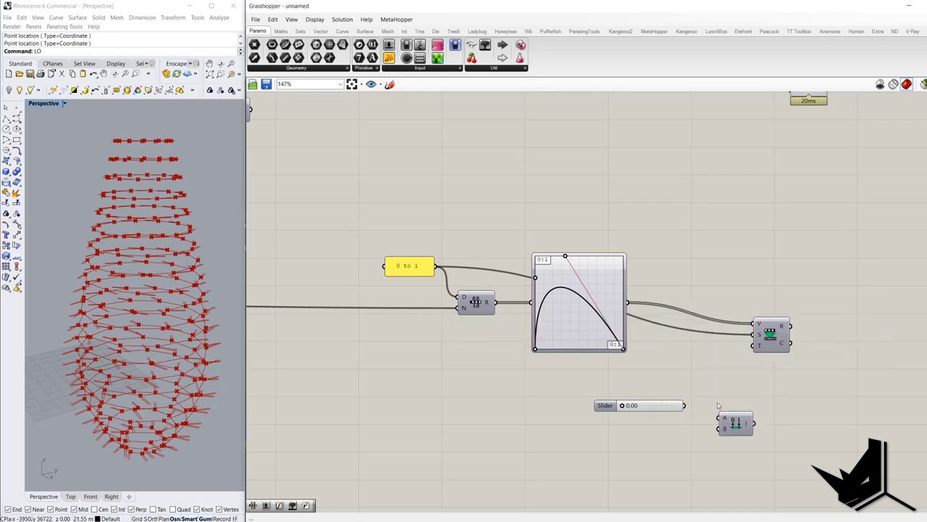
pyautogui.moveTo(690, 410); pyautogui.dragTo(721, 428)
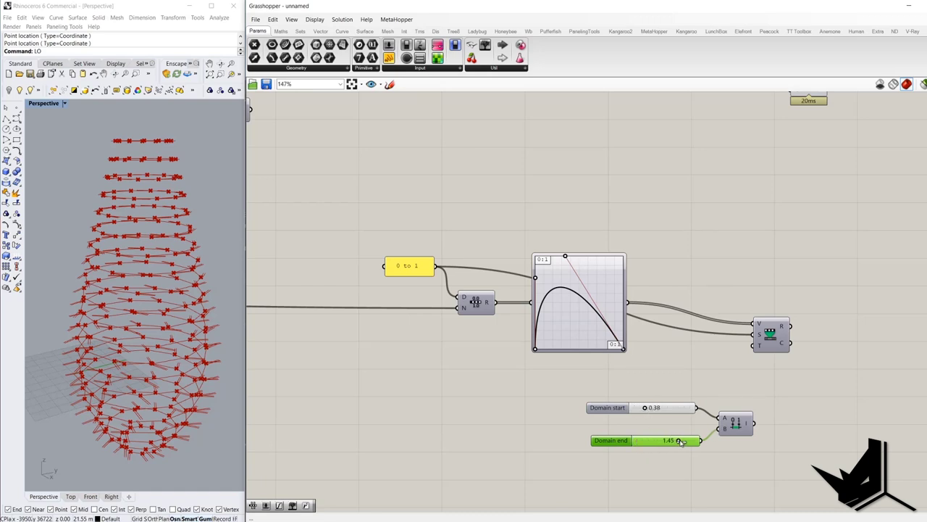
# Step: Set the domain start to 0.45 and end to 1.49, and feed the domain into the Remap Numbers target
pyautogui.moveTo(697, 457); pyautogui.dragTo(658, 401)
pyautogui.moveTo(659, 409); pyautogui.dragTo(640, 413)
pyautogui.click(740, 400)
pyautogui.moveTo(753, 423); pyautogui.dragTo(759, 351)
# Step: Attach a Param Viewer to the mapped output of the new Remap Numbers component
pyautogui.moveTo(833, 297); pyautogui.dragTo(668, 338, button='right')
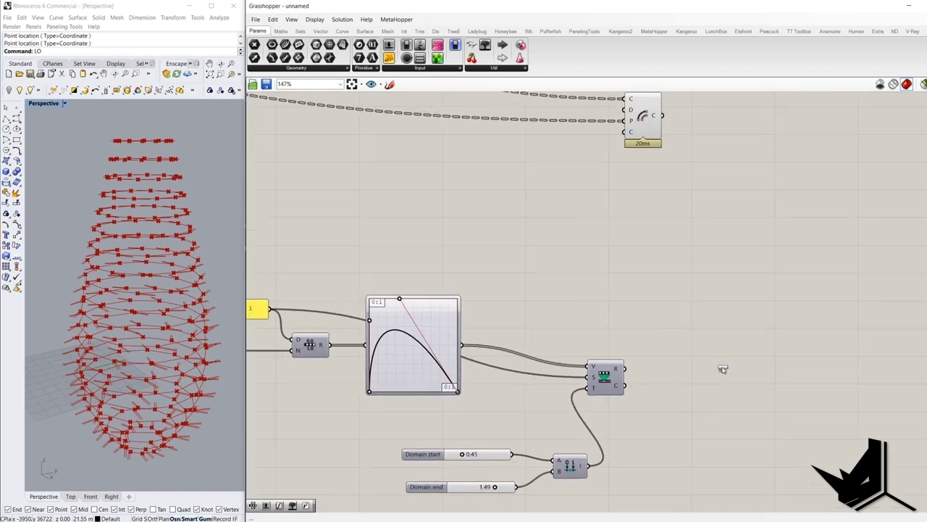
pyautogui.click(682, 342)
pyautogui.moveTo(687, 368); pyautogui.dragTo(688, 368)
pyautogui.doubleClick(693, 343)
pyautogui.write('gra')
pyautogui.press('Return')
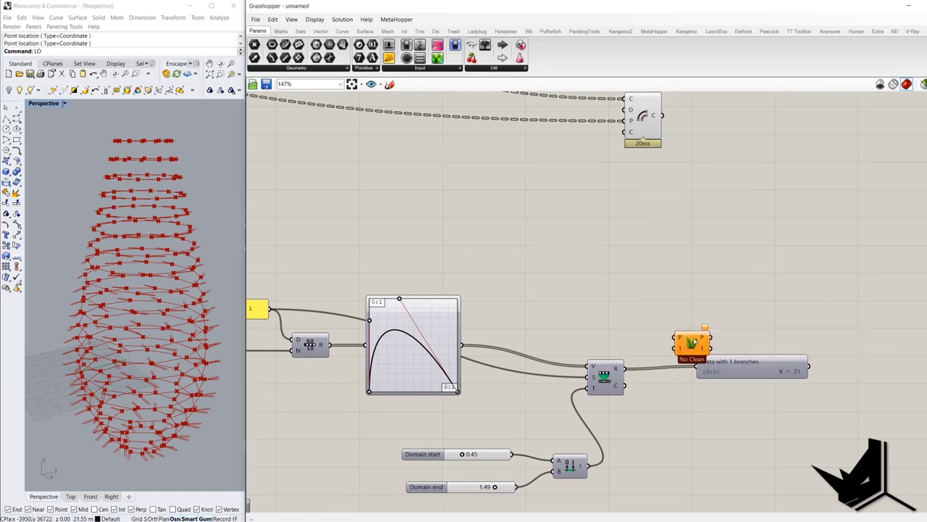
# Step: Graft the remapped values with a Graft Tree component and feed them into the Offset component's distance input
pyautogui.doubleClick(678, 334)
pyautogui.write('graft')
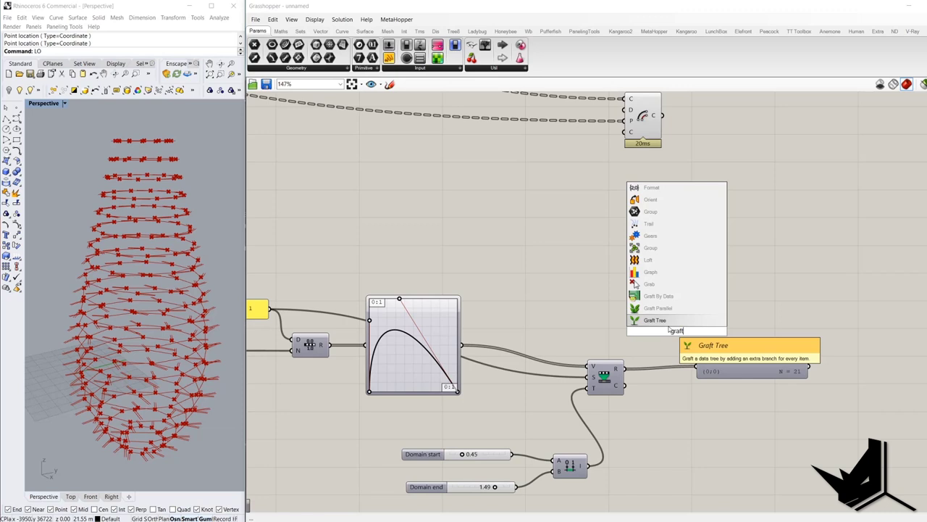
pyautogui.press('Return')
pyautogui.moveTo(660, 331); pyautogui.dragTo(615, 368)
pyautogui.moveTo(695, 331); pyautogui.dragTo(623, 110)
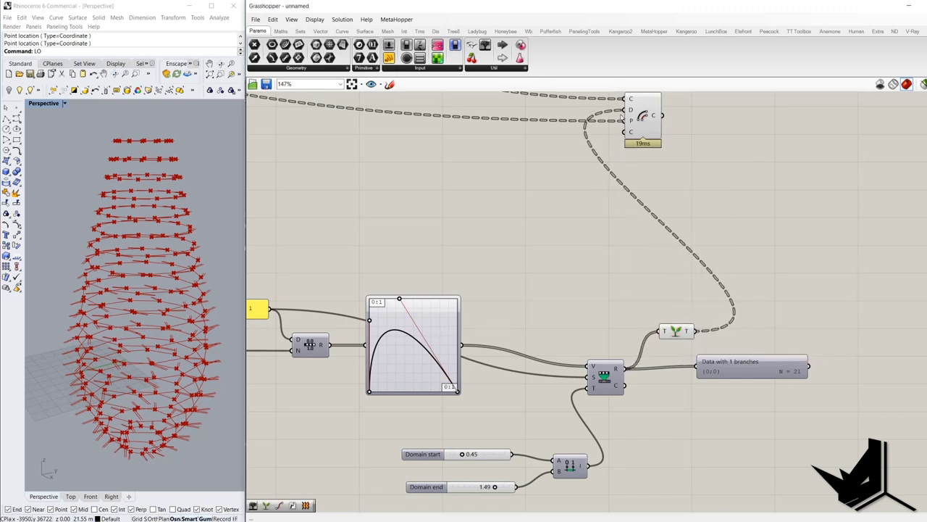
# Step: Examine the offset lines along the tower's rings up close in the perspective view
pyautogui.moveTo(653, 180); pyautogui.dragTo(649, 214, button='right')
pyautogui.moveTo(639, 155); pyautogui.dragTo(666, 155)
pyautogui.moveTo(120, 319); pyautogui.dragTo(164, 312, button='right')
pyautogui.scroll(6, 112, 370)
pyautogui.scroll(5, 164, 386)
pyautogui.moveTo(164, 387); pyautogui.dragTo(168, 374, button='right')
pyautogui.scroll(2, 137, 323)
pyautogui.scroll(-4, 137, 323)
pyautogui.moveTo(138, 326); pyautogui.dragTo(160, 377, button='right')
pyautogui.scroll(4, 118, 286)
pyautogui.scroll(2, 131, 324)
pyautogui.scroll(-8, 134, 375)
pyautogui.scroll(5, 127, 239)
# Step: Raise the Domain end slider's maximum above 2 and set its value to about 2.8
pyautogui.moveTo(569, 434); pyautogui.dragTo(562, 312, button='right')
pyautogui.scroll(3, 499, 400)
pyautogui.moveTo(477, 408); pyautogui.dragTo(516, 407)
pyautogui.rightClick(451, 410)
pyautogui.click(511, 435)
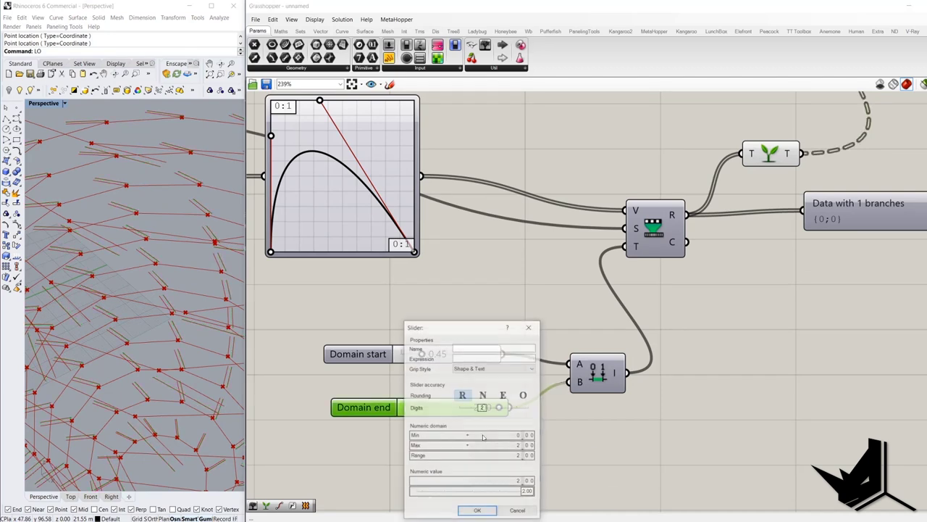
pyautogui.moveTo(518, 446); pyautogui.dragTo(522, 437)
pyautogui.click(485, 511)
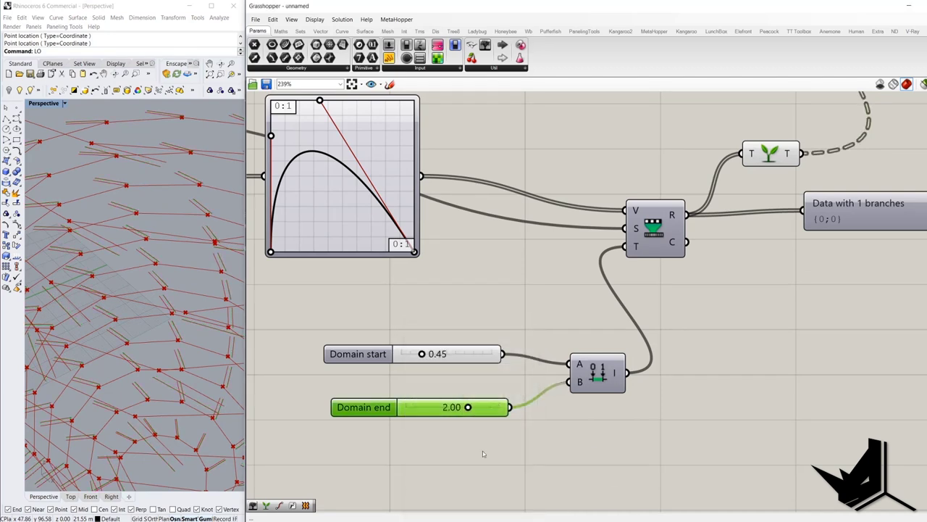
pyautogui.moveTo(469, 408); pyautogui.dragTo(497, 408)
# Step: Add a Flip Matrix component beside the Offset component and feed it the offset curves
pyautogui.scroll(-8, 703, 234)
pyautogui.doubleClick(708, 233)
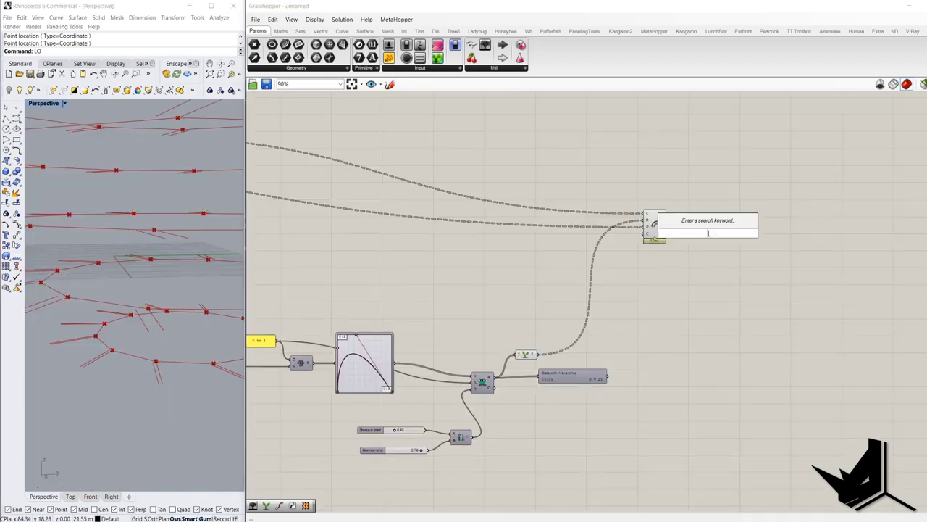
pyautogui.write('flip')
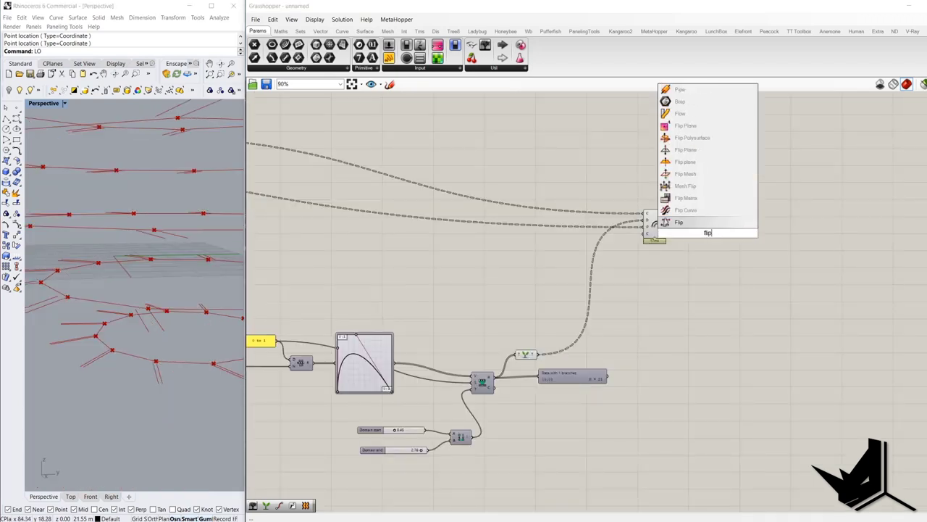
pyautogui.click(681, 197)
pyautogui.moveTo(670, 226); pyautogui.dragTo(669, 225)
pyautogui.moveTo(704, 230); pyautogui.dragTo(814, 138)
# Step: Add a Param Viewer, connect it to the Offset output, and place it above the Flip Matrix
pyautogui.click(697, 208)
pyautogui.click(487, 48)
pyautogui.click(776, 169)
pyautogui.scroll(4, 672, 205)
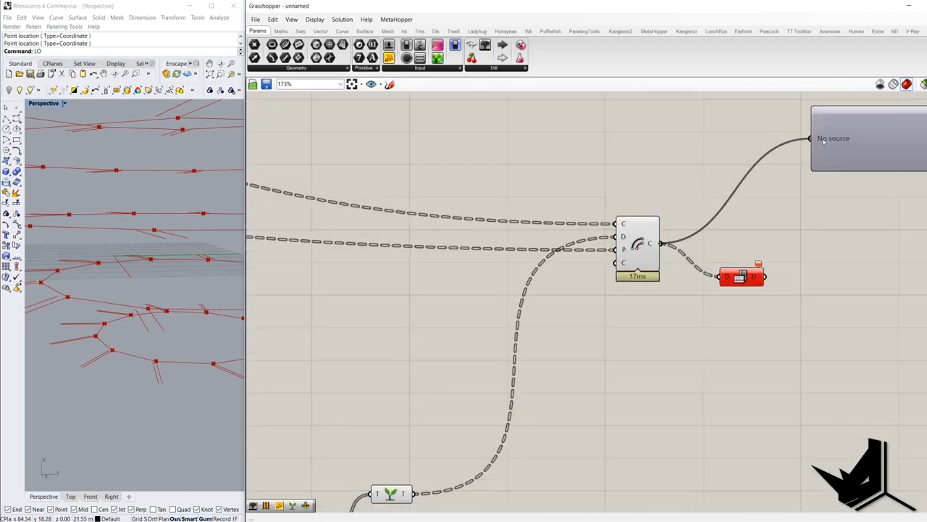
pyautogui.moveTo(863, 152); pyautogui.dragTo(689, 237, button='right')
pyautogui.moveTo(689, 236); pyautogui.dragTo(631, 212)
pyautogui.doubleClick(602, 268)
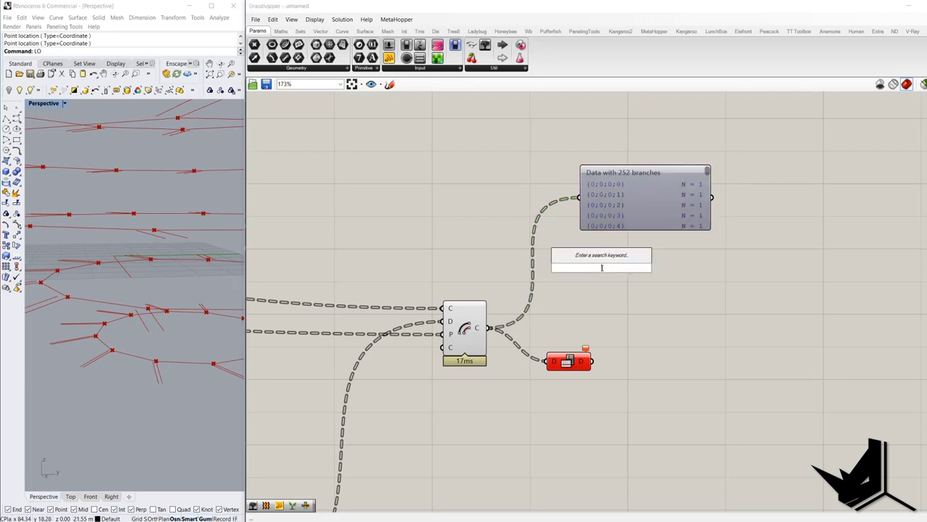
pyautogui.write('shif')
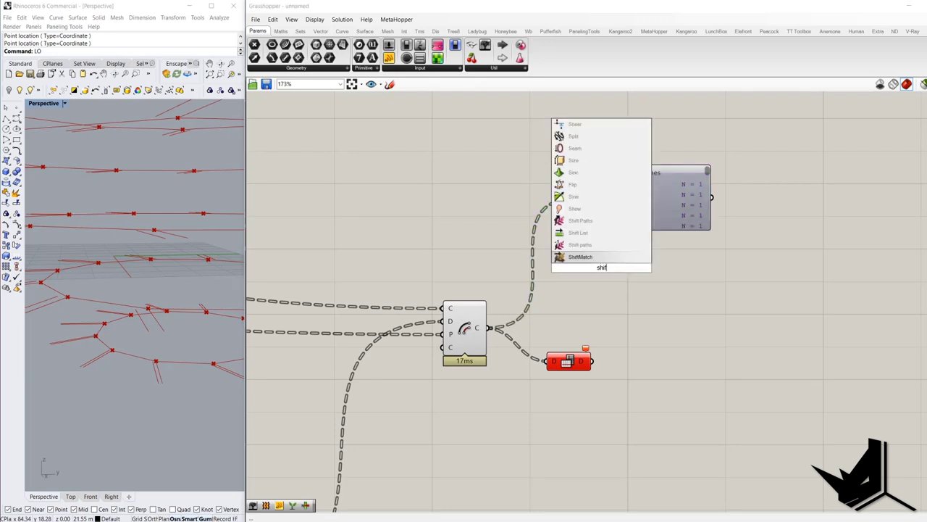
pyautogui.click(577, 233)
pyautogui.click(600, 269)
pyautogui.press('Delete')
# Step: Insert a Shift Paths component between the Offset output and the Param Viewer, moving the Flip Matrix below it
pyautogui.doubleClick(601, 272)
pyautogui.write('shift')
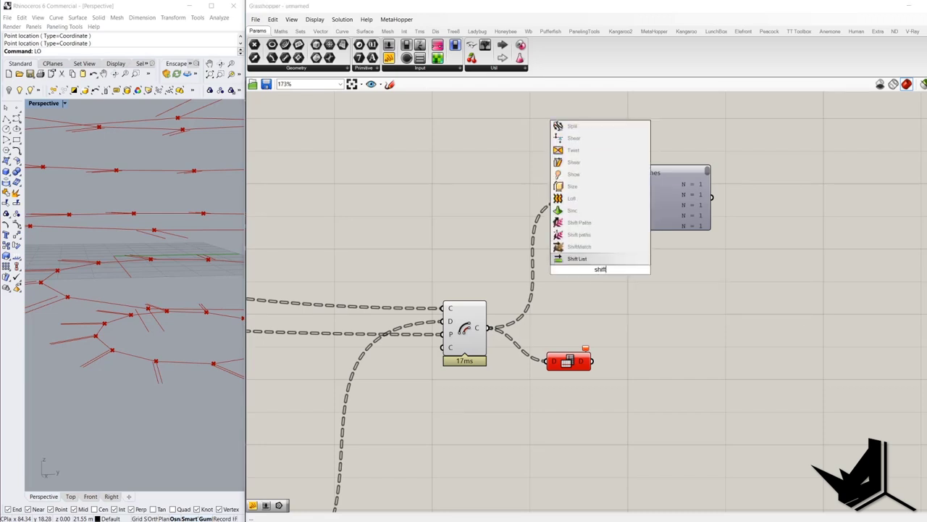
pyautogui.click(597, 221)
pyautogui.moveTo(577, 265); pyautogui.dragTo(716, 330)
pyautogui.moveTo(569, 321); pyautogui.dragTo(551, 429)
pyautogui.moveTo(681, 347); pyautogui.dragTo(671, 362)
pyautogui.moveTo(555, 341); pyautogui.dragTo(560, 340)
# Step: Add a Loft fed by the Flip Matrix and supply the Flip Matrix from the Shift Paths output
pyautogui.doubleClick(599, 368)
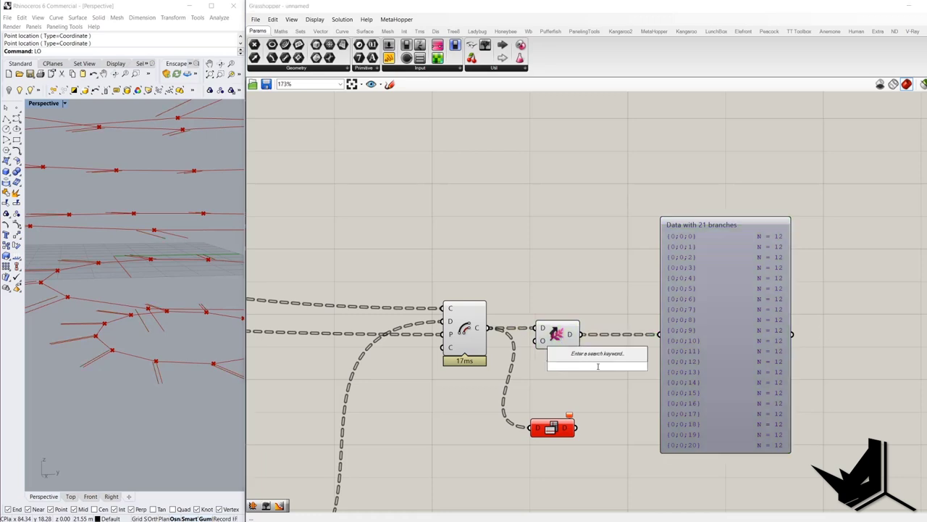
pyautogui.write('loft')
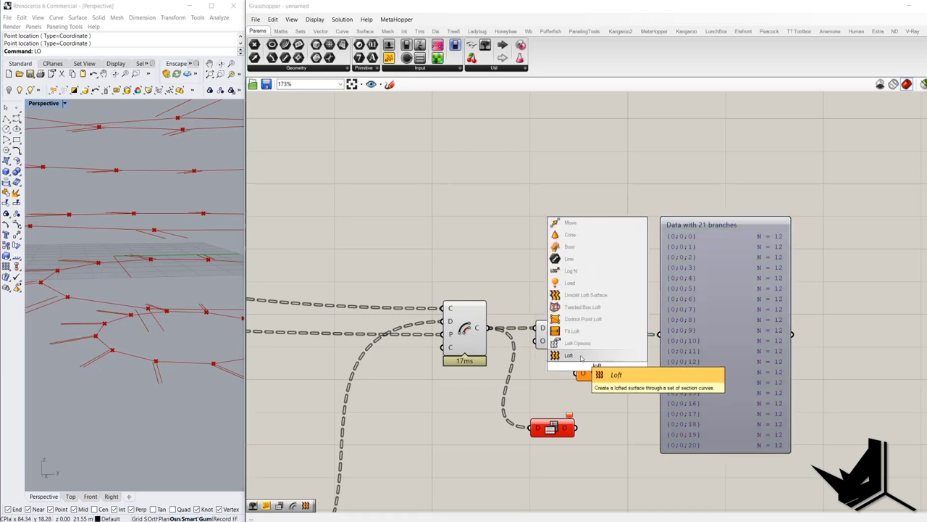
pyautogui.click(581, 356)
pyautogui.moveTo(582, 361); pyautogui.dragTo(599, 428)
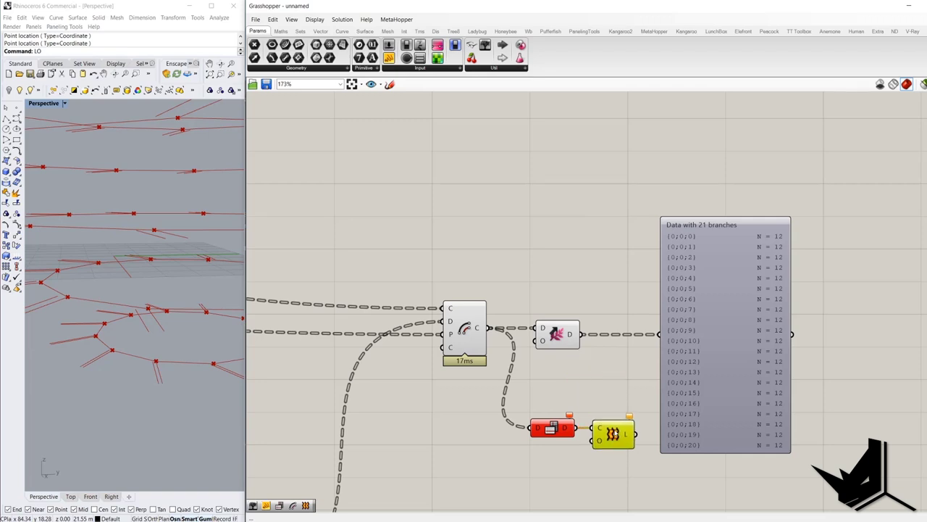
pyautogui.scroll(-1, 598, 373)
pyautogui.moveTo(533, 428); pyautogui.dragTo(573, 332)
pyautogui.scroll(3, 579, 338)
pyautogui.scroll(-4, 557, 334)
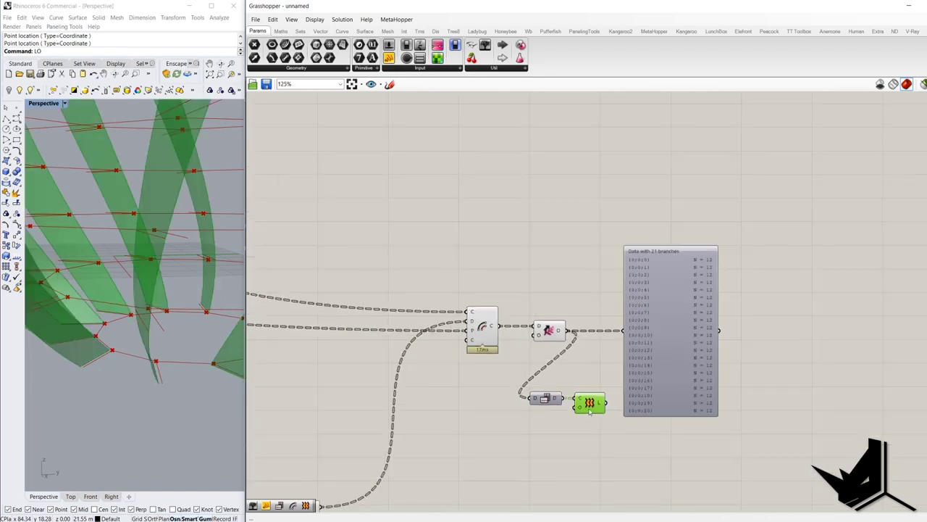
# Step: Align the Flip Matrix and Loft in line with Shift Paths and delete the Param Viewer
pyautogui.moveTo(648, 352); pyautogui.dragTo(767, 351)
pyautogui.moveTo(546, 400); pyautogui.dragTo(628, 332)
pyautogui.moveTo(580, 403); pyautogui.dragTo(678, 336)
pyautogui.click(765, 309)
pyautogui.press('Delete')
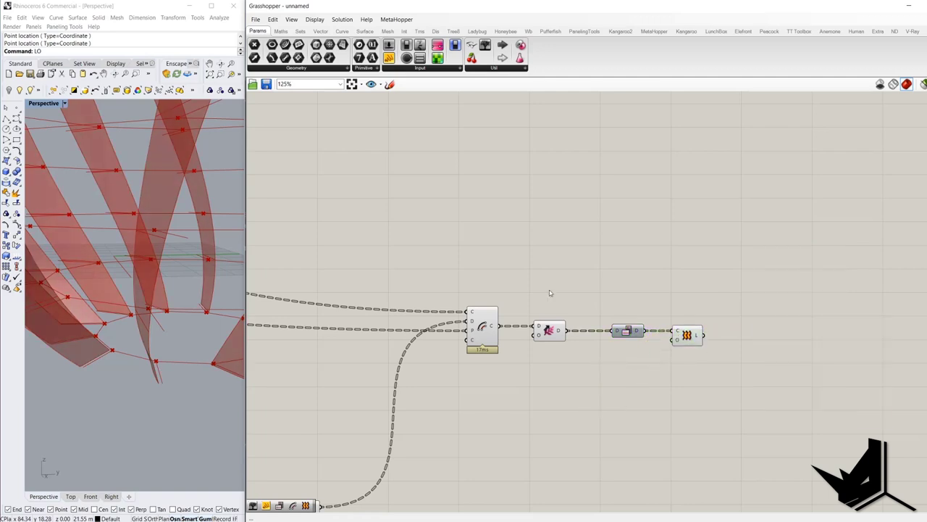
# Step: Turn off the preview of the Offset and Shift Paths components
pyautogui.click(486, 338)
pyautogui.moveTo(553, 366); pyautogui.dragTo(484, 239)
pyautogui.rightClick(492, 226)
pyautogui.click(512, 242)
pyautogui.click(487, 249)
# Step: Duplicate the Flip Matrix and Loft pair and feed the copy from the Rotate component's geometry output
pyautogui.scroll(-2, 478, 250)
pyautogui.moveTo(191, 275); pyautogui.dragTo(171, 288, button='right')
pyautogui.scroll(-5, 171, 287)
pyautogui.moveTo(501, 248); pyautogui.dragTo(497, 312, button='right')
pyautogui.scroll(-6, 502, 345)
pyautogui.scroll(5, 523, 355)
pyautogui.moveTo(603, 385); pyautogui.dragTo(379, 290)
pyautogui.hotkey('ctrl', 'c')
pyautogui.hotkey('ctrl', 'v')
pyautogui.scroll(-4, 628, 324)
pyautogui.scroll(4, 425, 304)
pyautogui.moveTo(272, 297); pyautogui.dragTo(350, 286, button='right')
pyautogui.scroll(5, 350, 287)
pyautogui.moveTo(332, 287); pyautogui.dragTo(509, 274)
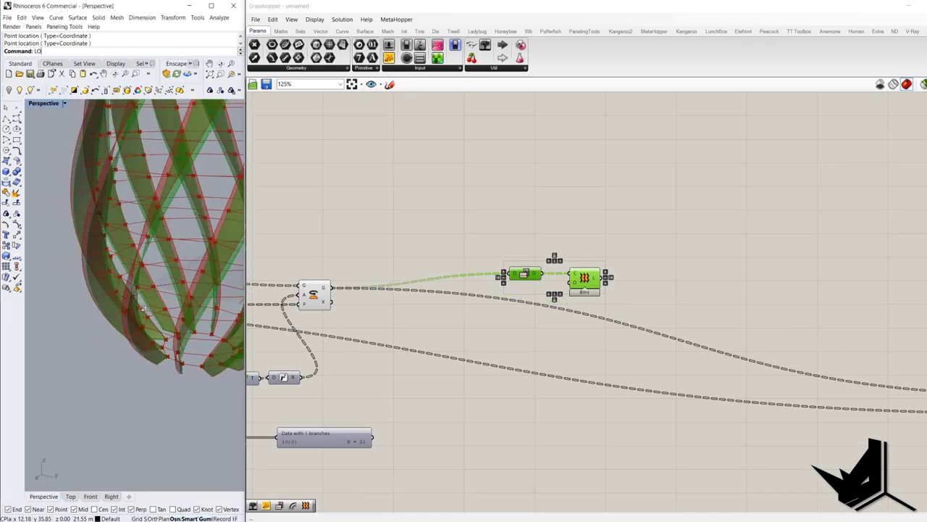
# Step: Move the copied Flip Matrix and Loft pair farther along the definition, near the first Loft
pyautogui.moveTo(667, 290); pyautogui.dragTo(494, 236)
pyautogui.scroll(-3, 569, 278)
pyautogui.scroll(-8, 630, 271)
pyautogui.moveTo(577, 280); pyautogui.dragTo(745, 274)
pyautogui.scroll(7, 799, 241)
pyautogui.scroll(5, 759, 243)
pyautogui.click(751, 315)
pyautogui.moveTo(148, 319); pyautogui.dragTo(130, 326, button='right')
pyautogui.scroll(8, 138, 373)
pyautogui.moveTo(130, 363); pyautogui.dragTo(111, 363, button='right')
pyautogui.moveTo(747, 362); pyautogui.dragTo(785, 294, button='right')
pyautogui.click(797, 381)
pyautogui.moveTo(811, 244); pyautogui.dragTo(802, 198)
pyautogui.click(721, 154)
# Step: Add an End Points component above the Rotate component and feed it the rotated lines
pyautogui.moveTo(513, 249); pyautogui.dragTo(705, 232, button='right')
pyautogui.scroll(-3, 705, 231)
pyautogui.moveTo(454, 257); pyautogui.dragTo(579, 255, button='right')
pyautogui.scroll(4, 514, 250)
pyautogui.click(514, 248)
pyautogui.doubleClick(572, 174)
pyautogui.write('end')
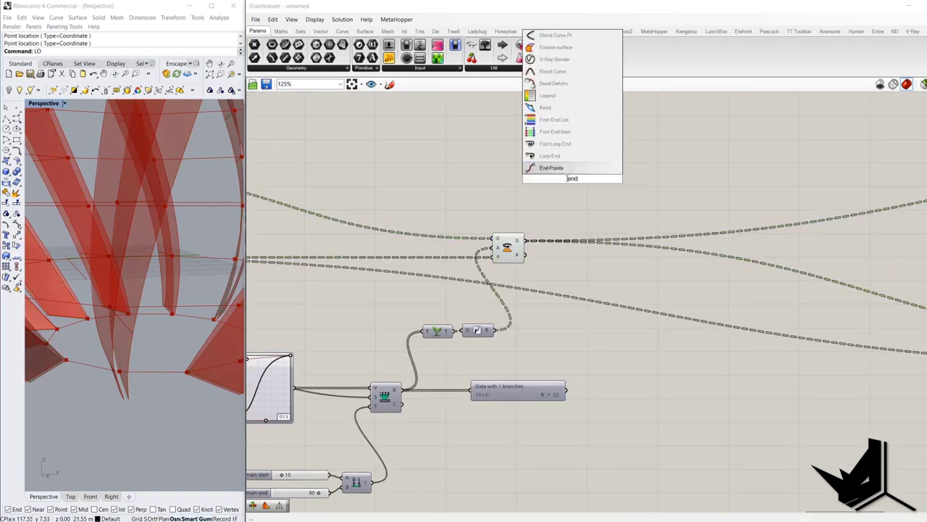
pyautogui.press('Return')
pyautogui.moveTo(524, 239); pyautogui.dragTo(563, 181)
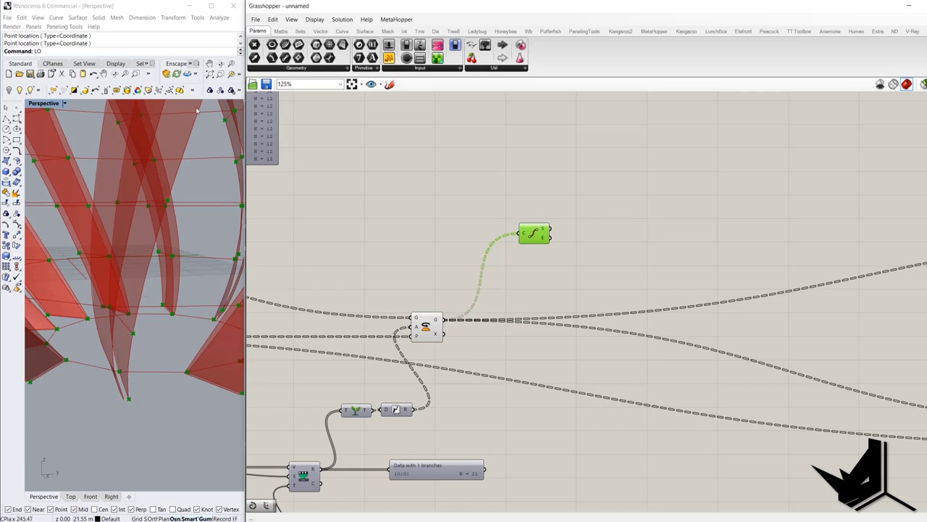
# Step: Add another Flip Matrix component and place it beyond the End Points component
pyautogui.moveTo(140, 301); pyautogui.dragTo(174, 262, button='right')
pyautogui.doubleClick(652, 211)
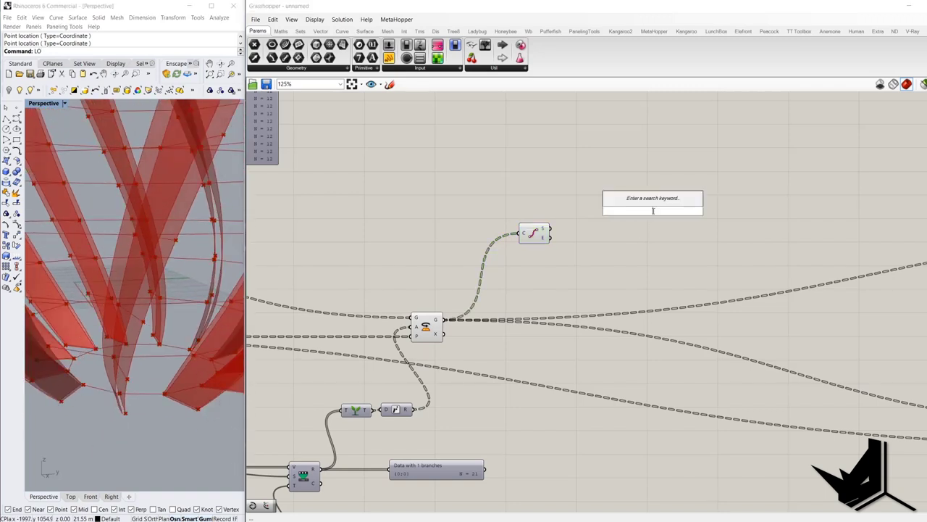
pyautogui.write('flip ma')
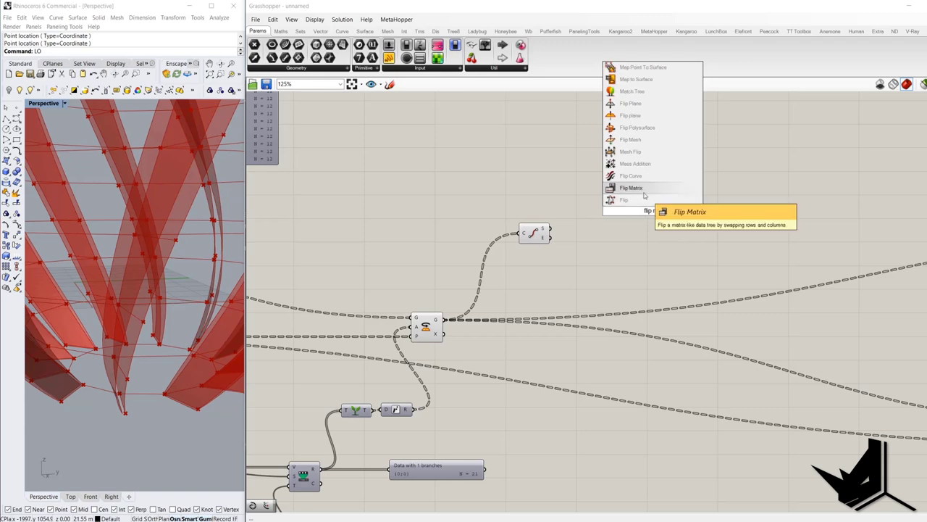
pyautogui.press('Return')
pyautogui.moveTo(650, 212); pyautogui.dragTo(631, 234)
# Step: Add an Interpolate curve component and feed its vertices from the End Points component's end output
pyautogui.doubleClick(565, 245)
pyautogui.write('interpo')
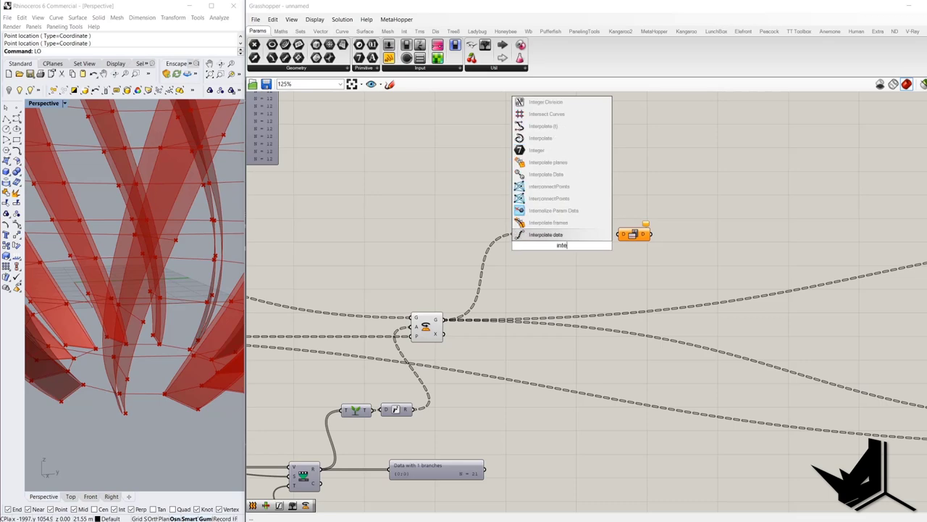
pyautogui.click(539, 186)
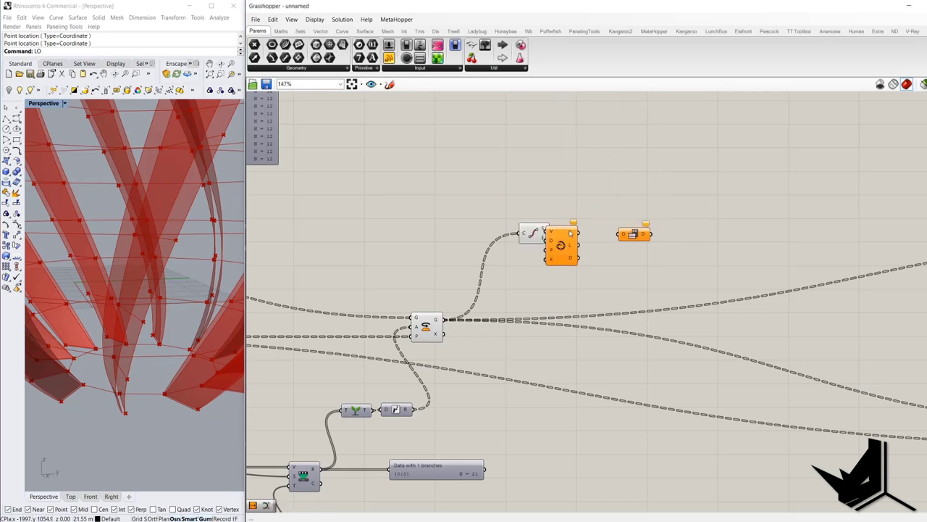
pyautogui.scroll(2, 568, 227)
pyautogui.moveTo(572, 260); pyautogui.dragTo(600, 269)
pyautogui.moveTo(155, 333)
pyautogui.mouseDown(button='right')
pyautogui.moveTo(137, 350)
pyautogui.moveTo(139, 335)
pyautogui.mouseUp(button='right')
pyautogui.moveTo(608, 266); pyautogui.dragTo(598, 246)
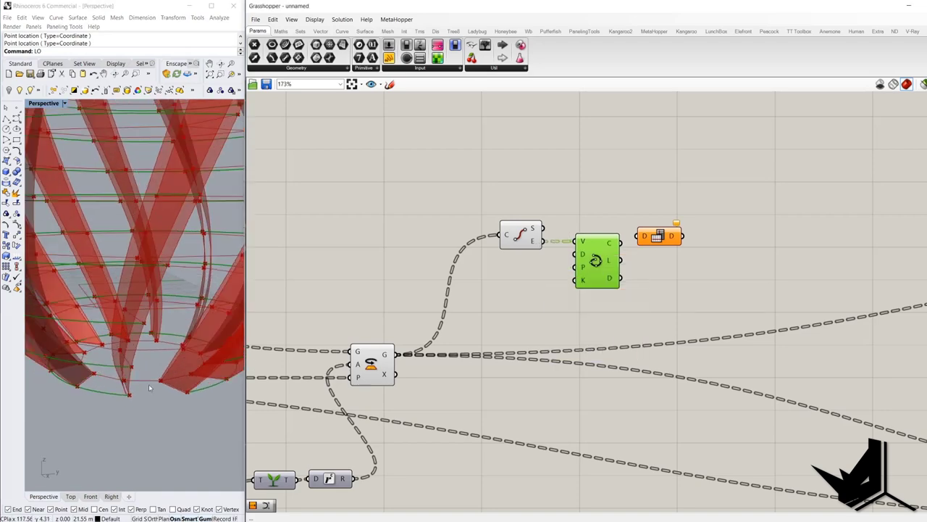
# Step: Move the new Flip Matrix component above the Interpolate component and feed it from the End Points component's end output
pyautogui.scroll(-4, 130, 392)
pyautogui.moveTo(126, 393); pyautogui.dragTo(147, 363, button='right')
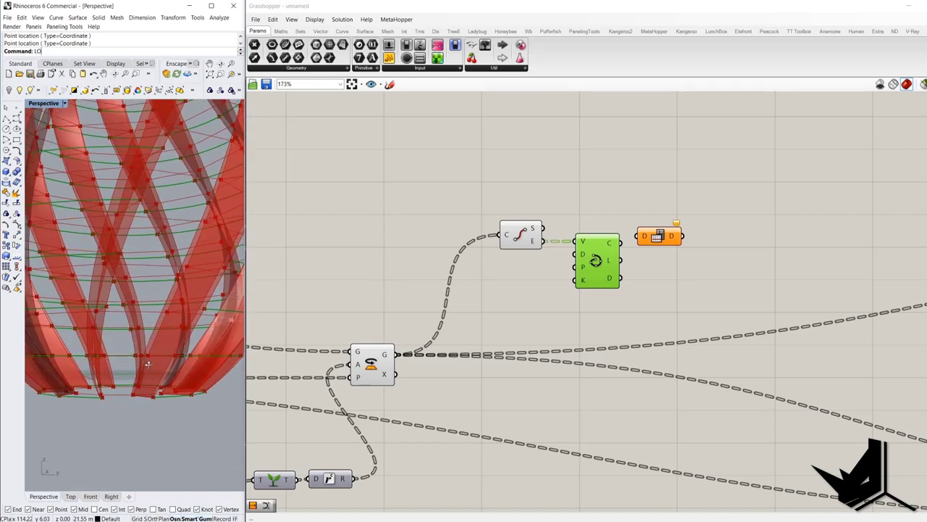
pyautogui.scroll(-3, 120, 393)
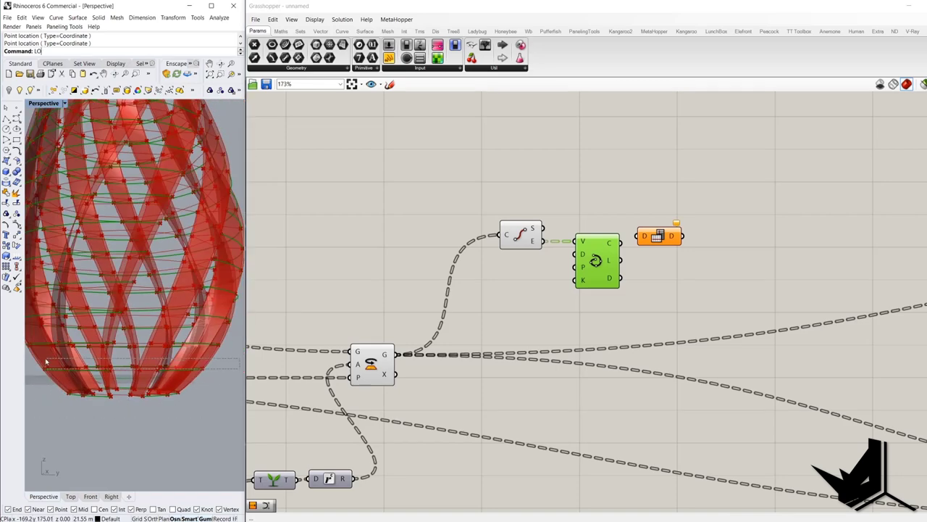
pyautogui.moveTo(31, 377); pyautogui.dragTo(59, 375)
pyautogui.scroll(-2, 116, 377)
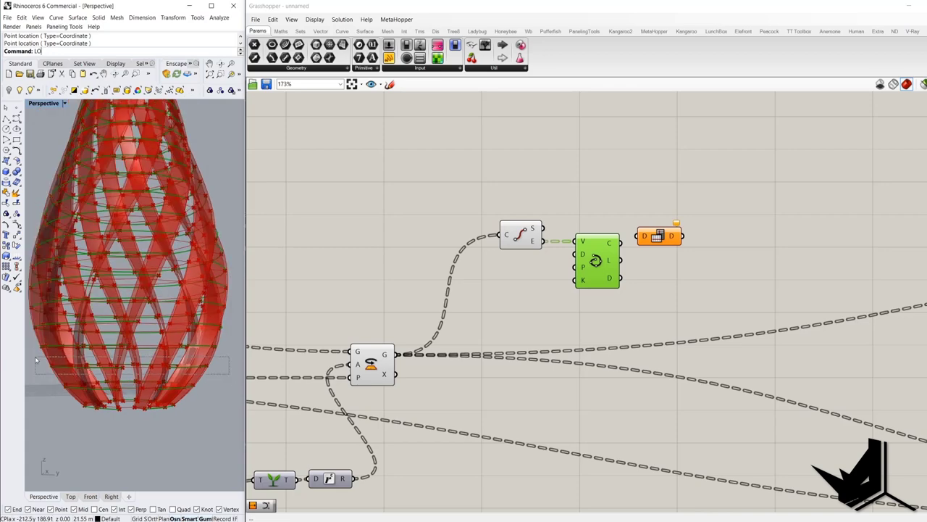
pyautogui.moveTo(109, 361); pyautogui.dragTo(153, 378, button='right')
pyautogui.moveTo(637, 244); pyautogui.dragTo(607, 204)
pyautogui.moveTo(572, 230); pyautogui.dragTo(547, 243)
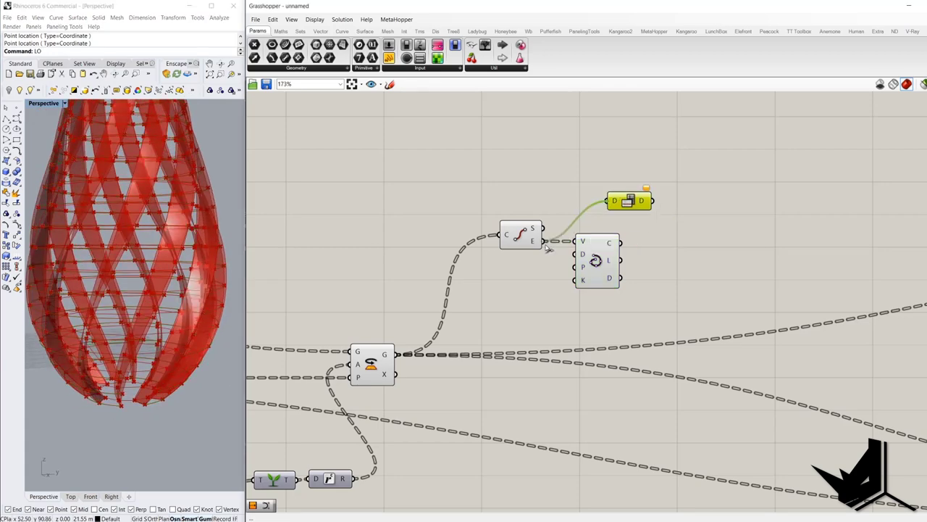
# Step: Feed the Interpolate component's vertices from the Flip Matrix output and move the Interpolate component beyond it
pyautogui.moveTo(138, 411); pyautogui.dragTo(117, 402, button='right')
pyautogui.scroll(4, 116, 401)
pyautogui.scroll(-4, 119, 397)
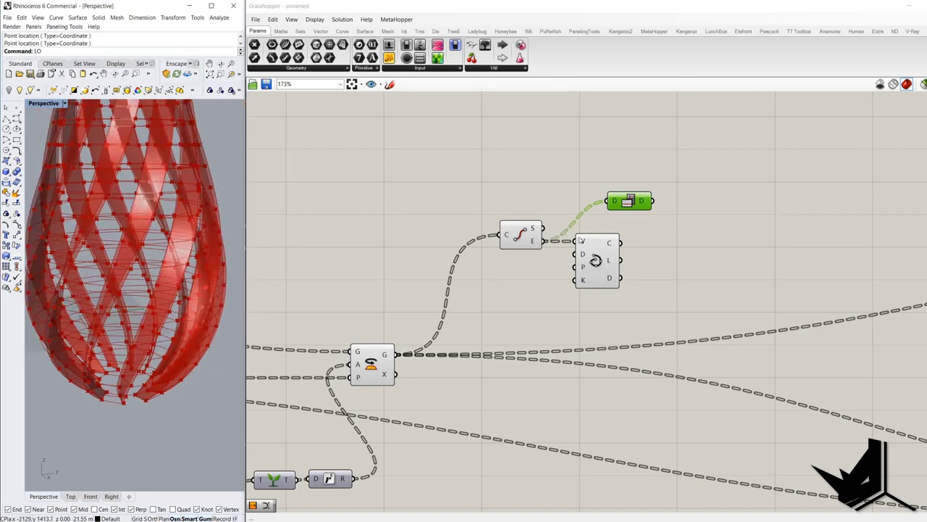
pyautogui.moveTo(122, 393); pyautogui.dragTo(134, 397, button='right')
pyautogui.moveTo(218, 189); pyautogui.dragTo(154, 399, button='right')
pyautogui.moveTo(234, 250); pyautogui.dragTo(181, 341, button='right')
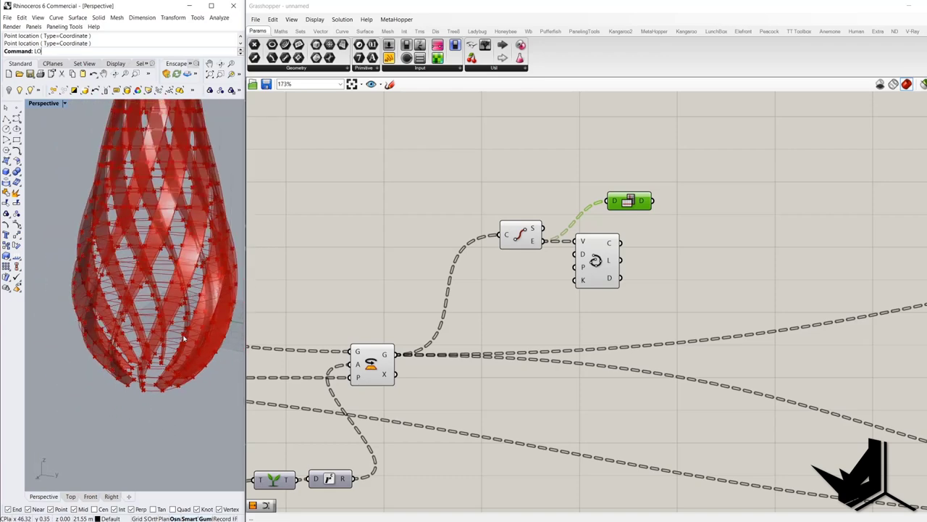
pyautogui.moveTo(572, 240); pyautogui.dragTo(652, 203)
pyautogui.moveTo(599, 262); pyautogui.dragTo(700, 252)
pyautogui.moveTo(148, 347); pyautogui.dragTo(166, 300, button='right')
pyautogui.scroll(8, 146, 403)
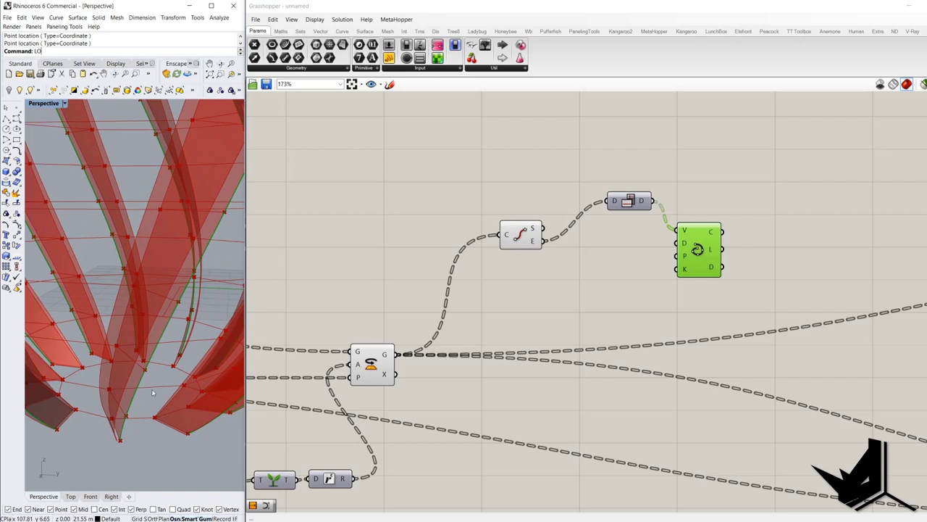
pyautogui.scroll(-4, 151, 402)
# Step: Align the Flip Matrix and Interpolate pair with End Points, duplicate it above, and feed the copy from the start output
pyautogui.moveTo(622, 206); pyautogui.dragTo(607, 245)
pyautogui.moveTo(697, 250); pyautogui.dragTo(698, 258)
pyautogui.moveTo(760, 289); pyautogui.dragTo(600, 214)
pyautogui.keyDown('alt'); pyautogui.moveTo(665, 247); pyautogui.dragTo(670, 147); pyautogui.keyUp('alt')
pyautogui.moveTo(596, 141); pyautogui.dragTo(538, 229)
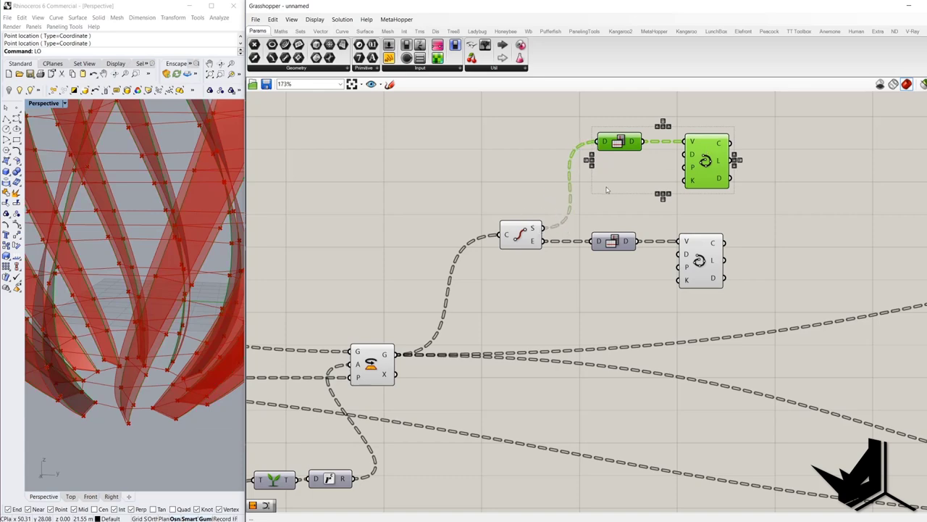
pyautogui.moveTo(195, 370); pyautogui.dragTo(225, 381, button='right')
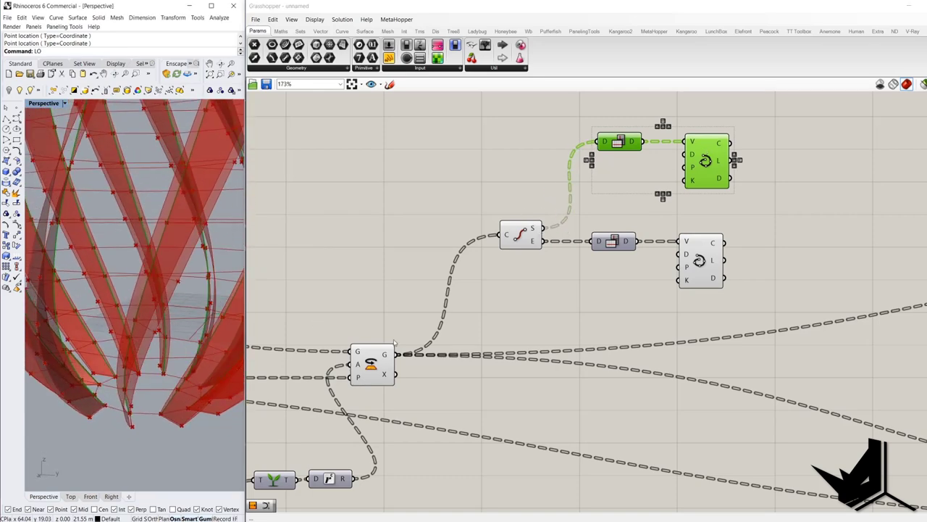
# Step: Copy the End Points, Flip Matrix and Interpolate group below the offset loft and feed it from the Offset Curve output
pyautogui.scroll(-3, 490, 294)
pyautogui.moveTo(512, 255); pyautogui.dragTo(480, 213, button='right')
pyautogui.moveTo(611, 271); pyautogui.dragTo(458, 145)
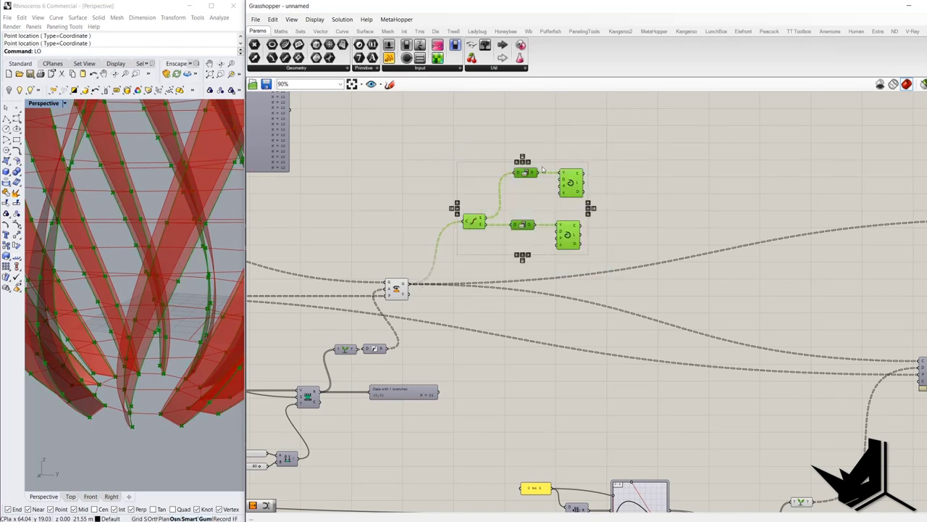
pyautogui.hotkey('ctrl', 'c')
pyautogui.hotkey('ctrl', 'v')
pyautogui.scroll(-3, 612, 209)
pyautogui.moveTo(592, 222); pyautogui.dragTo(880, 325)
pyautogui.scroll(5, 878, 324)
pyautogui.moveTo(920, 293); pyautogui.dragTo(729, 313)
pyautogui.scroll(-2, 823, 323)
pyautogui.moveTo(560, 230); pyautogui.dragTo(601, 347)
pyautogui.click(577, 284)
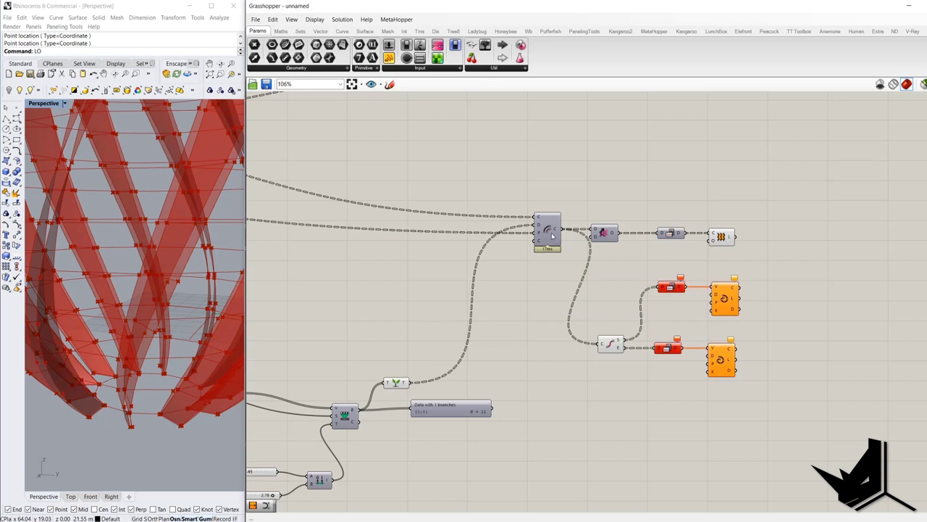
# Step: Rewire the copied End Points to the component directly after Offset Curve and move the copied group farther along the definition
pyautogui.click(552, 236)
pyautogui.rightClick(567, 178)
pyautogui.click(591, 163)
pyautogui.moveTo(810, 404); pyautogui.dragTo(596, 284)
pyautogui.moveTo(617, 343); pyautogui.dragTo(690, 353)
pyautogui.click(738, 251)
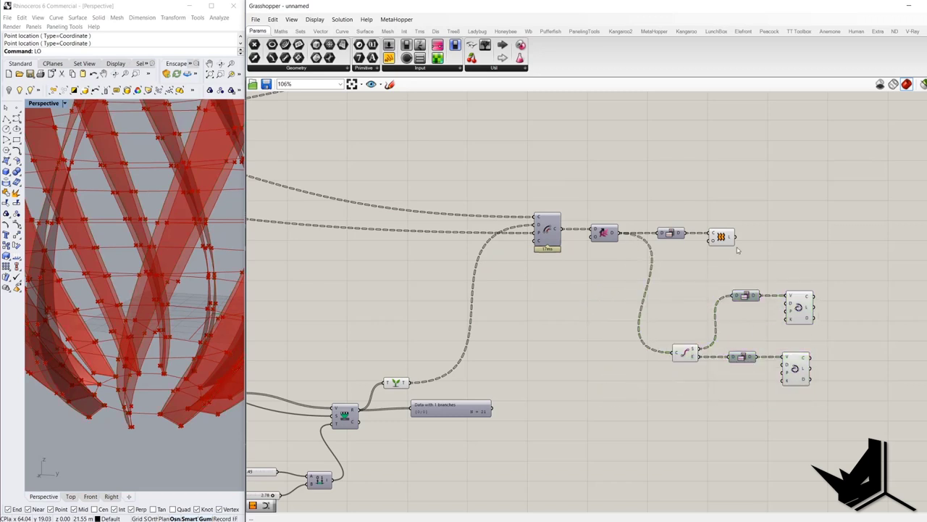
# Step: Check the offset loft and both interpolated curve sets, and add a Loft component in the space above them
pyautogui.moveTo(766, 267); pyautogui.dragTo(669, 203)
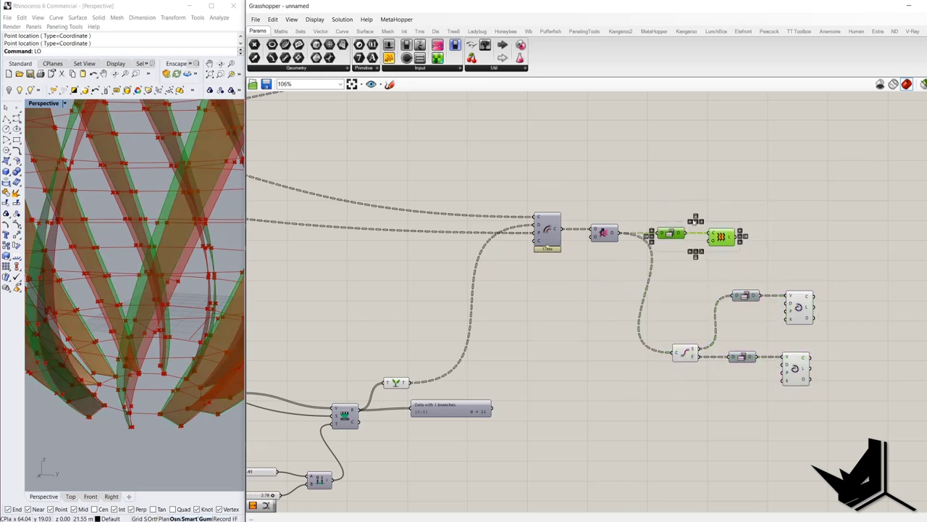
pyautogui.click(808, 319)
pyautogui.click(795, 375)
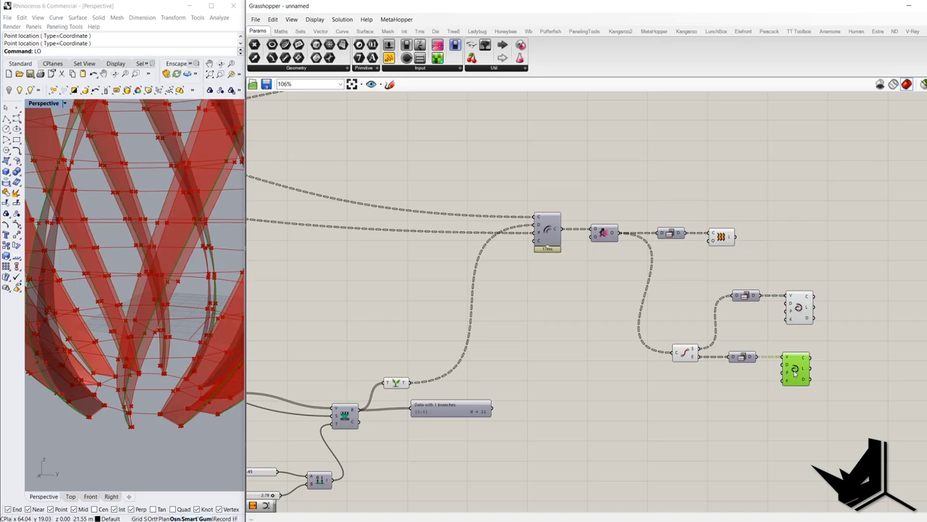
pyautogui.scroll(-3, 787, 376)
pyautogui.scroll(3, 791, 371)
pyautogui.moveTo(813, 286); pyautogui.dragTo(732, 351, button='right')
pyautogui.click(725, 242)
pyautogui.doubleClick(725, 242)
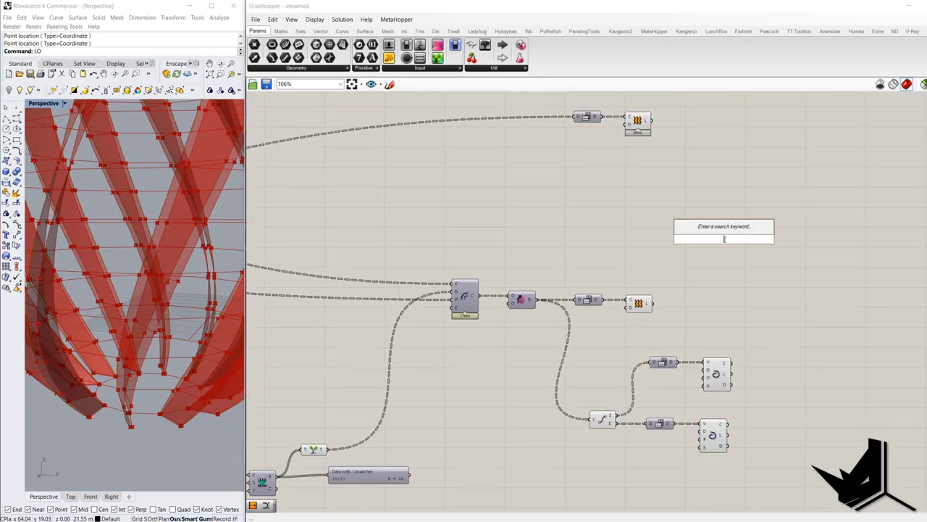
pyautogui.write('loft')
pyautogui.click(712, 234)
# Step: Feed the new Loft's curve input from the rotated lines' end-point Interpolate component
pyautogui.scroll(-3, 684, 318)
pyautogui.moveTo(459, 257); pyautogui.dragTo(651, 304, button='right')
pyautogui.scroll(3, 616, 311)
pyautogui.click(514, 232)
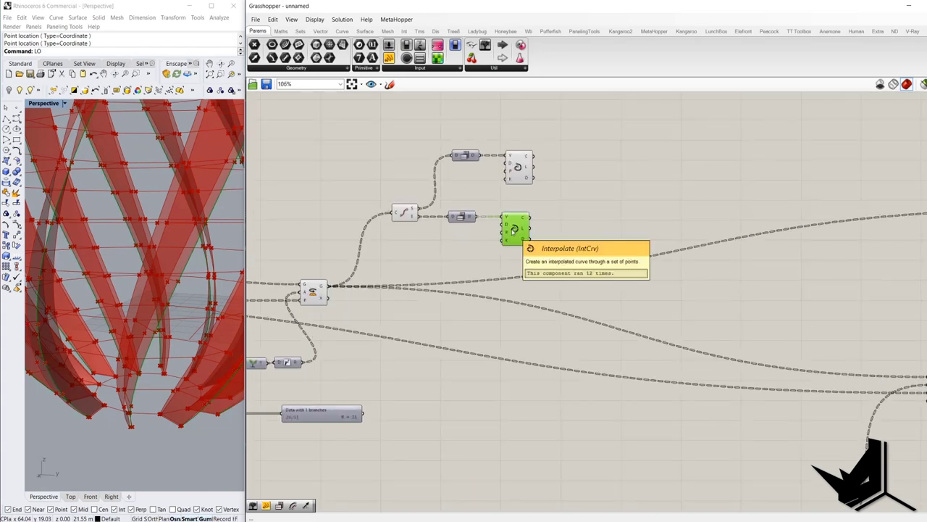
pyautogui.moveTo(710, 373); pyautogui.dragTo(467, 316, button='right')
pyautogui.scroll(-2, 342, 286)
pyautogui.moveTo(339, 209); pyautogui.dragTo(814, 285)
# Step: Add the offset lines' end-point Interpolate curves to the same Loft input and inspect the lofted edge strips
pyautogui.click(815, 386)
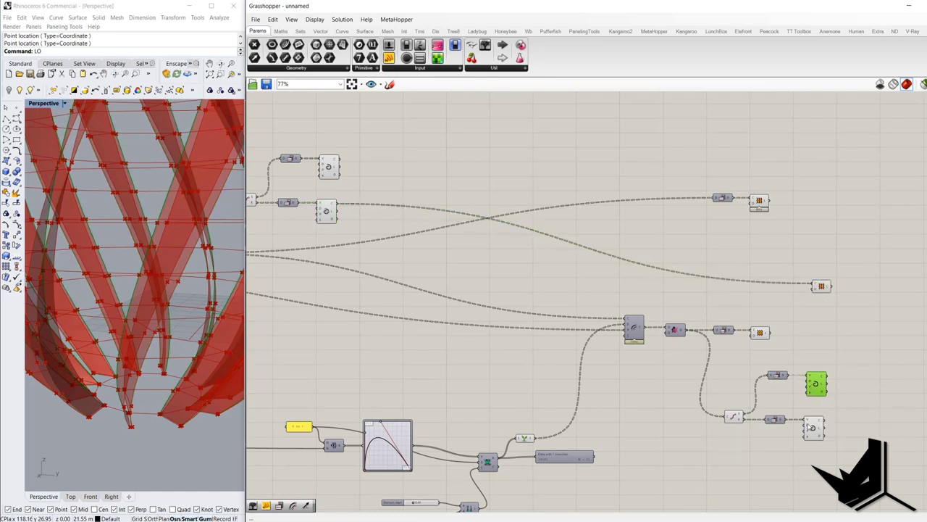
pyautogui.click(813, 428)
pyautogui.moveTo(825, 425); pyautogui.dragTo(925, 310)
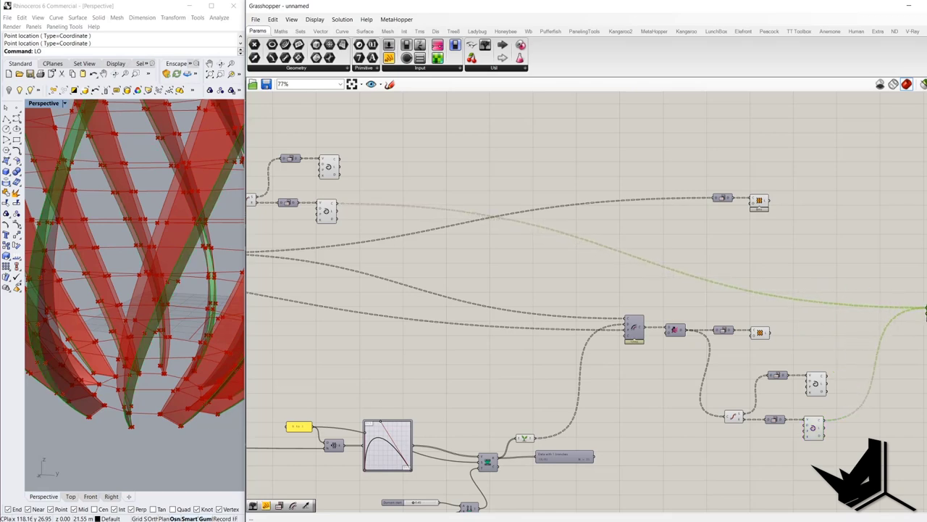
pyautogui.moveTo(231, 297); pyautogui.dragTo(174, 319, button='right')
pyautogui.scroll(5, 159, 377)
pyautogui.moveTo(170, 381); pyautogui.dragTo(127, 400, button='right')
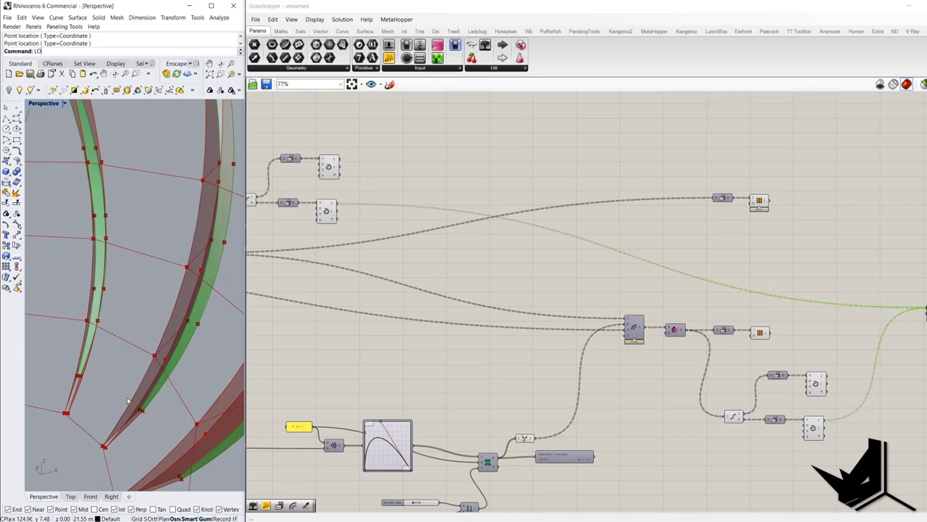
# Step: Duplicate the edge Loft just below the original and feed the copy from the rotated lines' start-point Interpolate component
pyautogui.moveTo(797, 318); pyautogui.dragTo(584, 286, button='right')
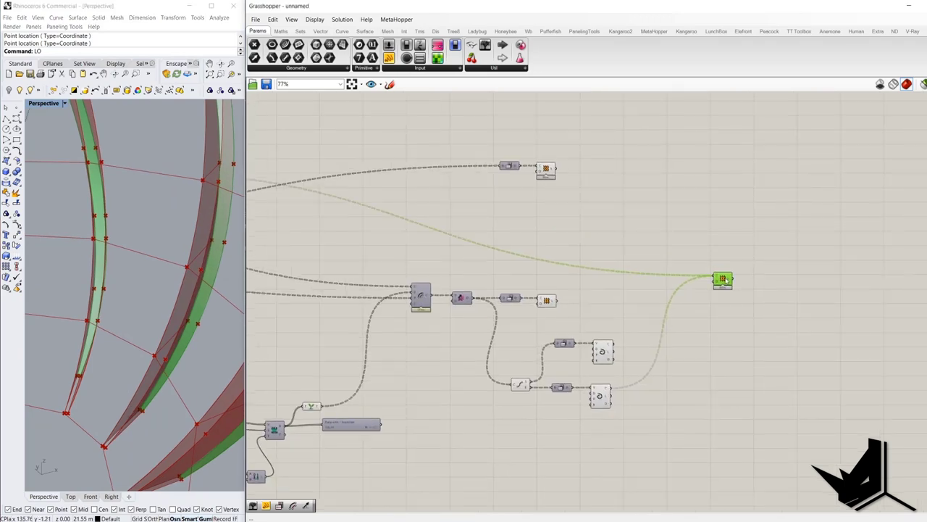
pyautogui.hotkey('ctrl', 'c')
pyautogui.hotkey('ctrl', 'v')
pyautogui.moveTo(726, 281); pyautogui.dragTo(726, 312)
pyautogui.scroll(-3, 849, 314)
pyautogui.scroll(4, 438, 210)
pyautogui.click(394, 203)
pyautogui.moveTo(378, 195); pyautogui.dragTo(607, 321)
pyautogui.scroll(-4, 475, 222)
pyautogui.scroll(6, 768, 286)
pyautogui.scroll(-3, 607, 321)
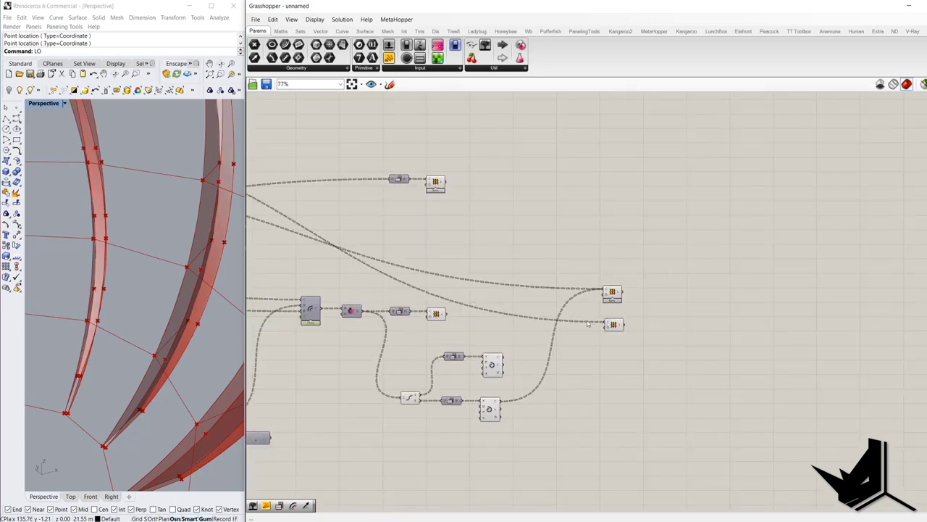
# Step: Add the offset lines' start-point Interpolate curves to the second edge Loft's input and check the surfaces on the tower
pyautogui.click(494, 367)
pyautogui.moveTo(588, 340); pyautogui.dragTo(607, 331)
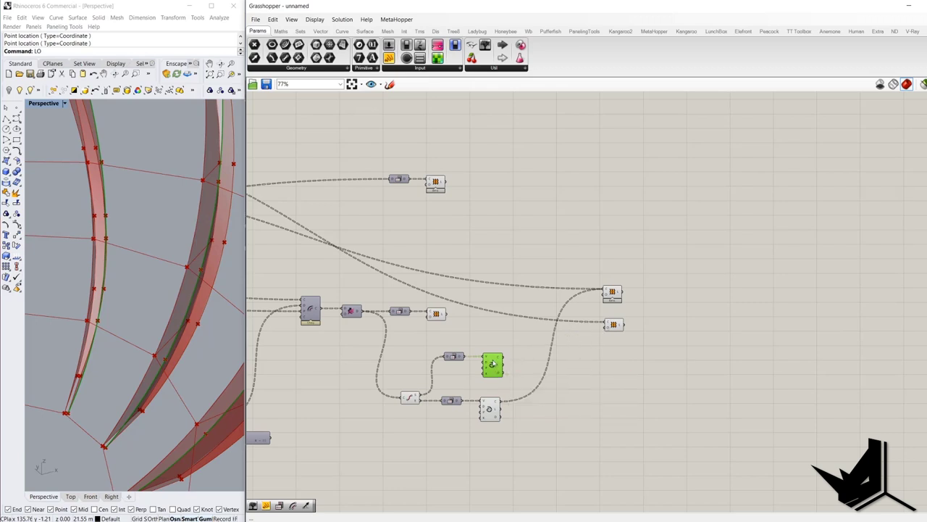
pyautogui.moveTo(554, 343); pyautogui.dragTo(607, 325)
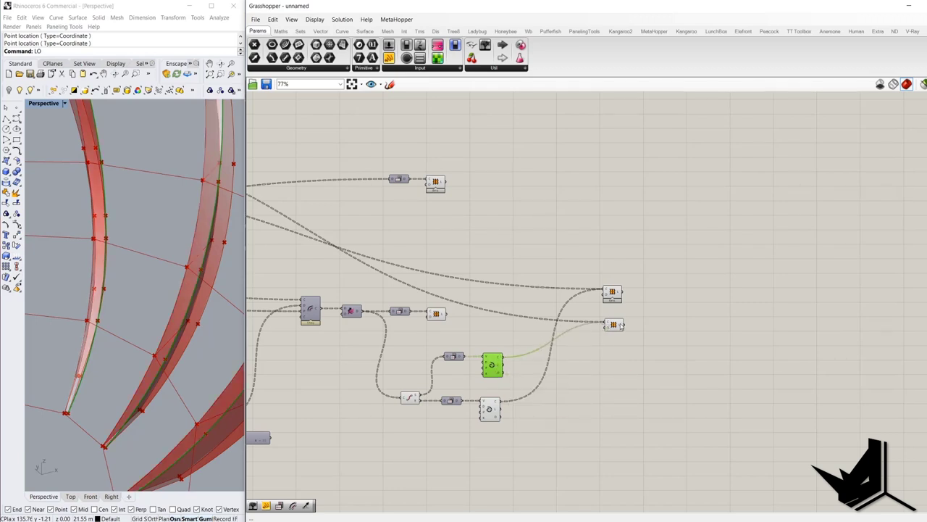
pyautogui.click(613, 326)
pyautogui.scroll(-5, 41, 342)
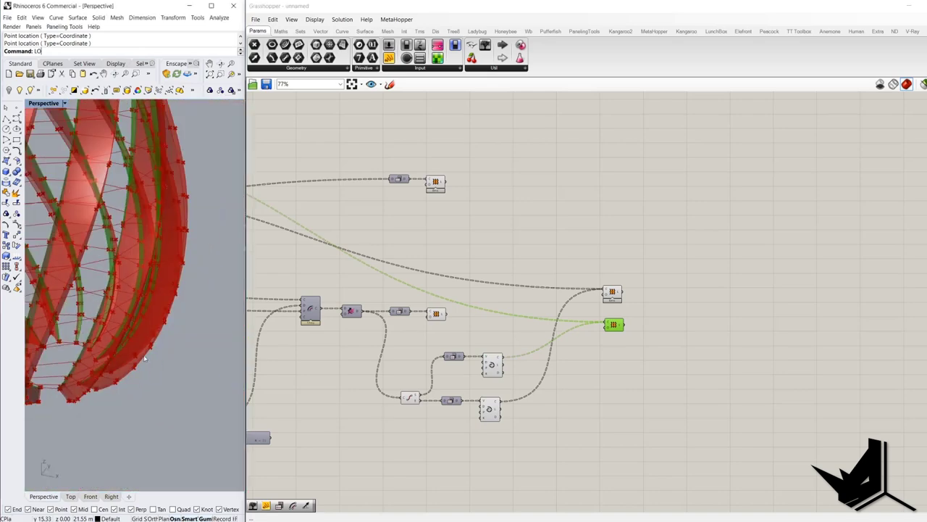
pyautogui.scroll(-5, 41, 341)
pyautogui.click(625, 270)
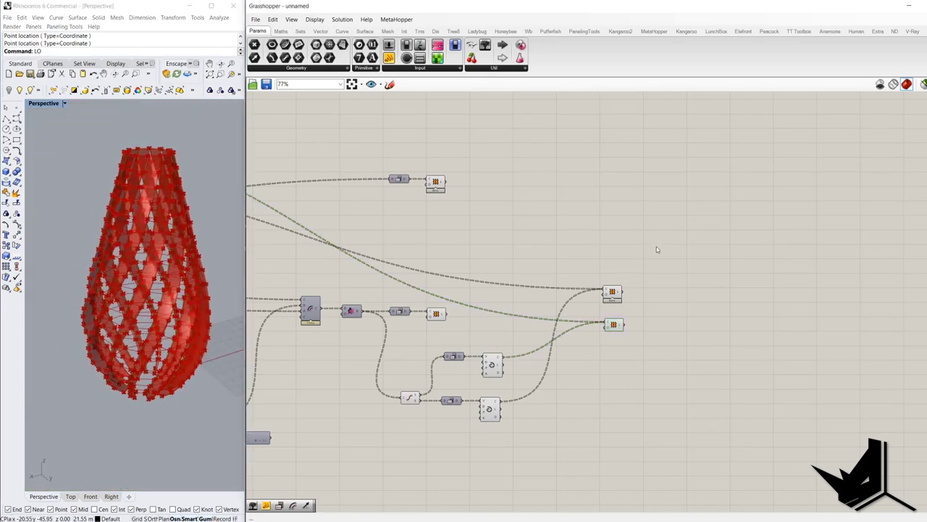
# Step: Add a Brep Join component above the two edge Lofts
pyautogui.doubleClick(656, 249)
pyautogui.write('join')
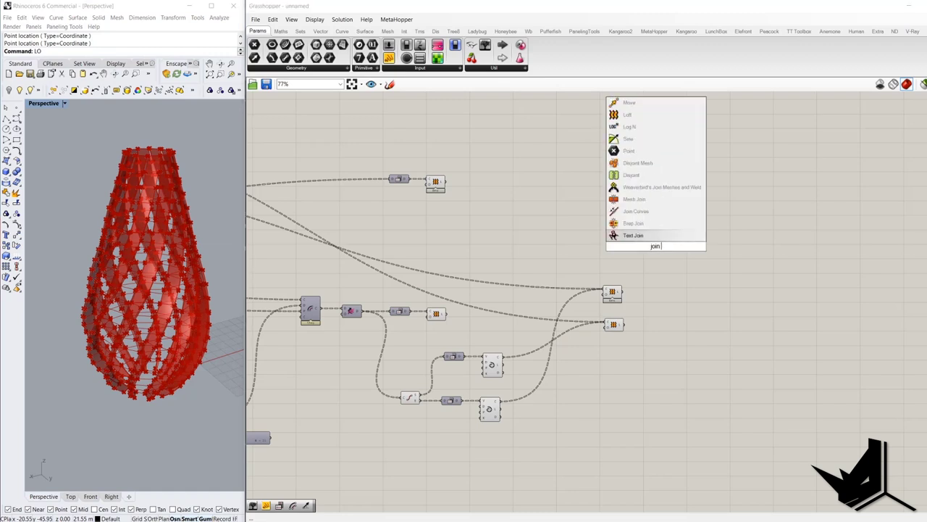
pyautogui.click(634, 234)
pyautogui.scroll(3, 413, 201)
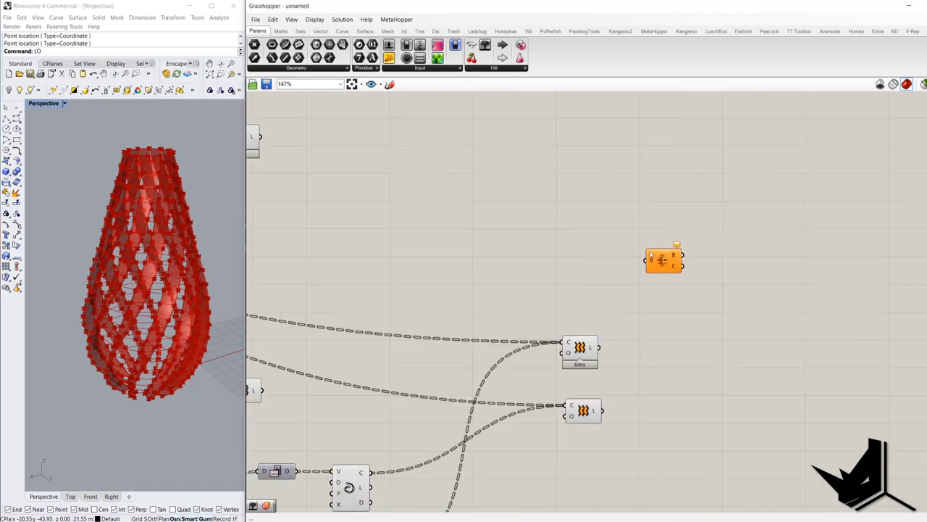
# Step: Connect the surfaces of all four Loft components to the Brep Join input
pyautogui.click(414, 200)
pyautogui.moveTo(511, 225); pyautogui.dragTo(676, 351)
pyautogui.moveTo(680, 394); pyautogui.dragTo(637, 340, button='right')
pyautogui.moveTo(627, 343); pyautogui.dragTo(628, 355)
pyautogui.keyDown('shift'); pyautogui.moveTo(389, 328); pyautogui.dragTo(634, 353); pyautogui.keyUp('shift')
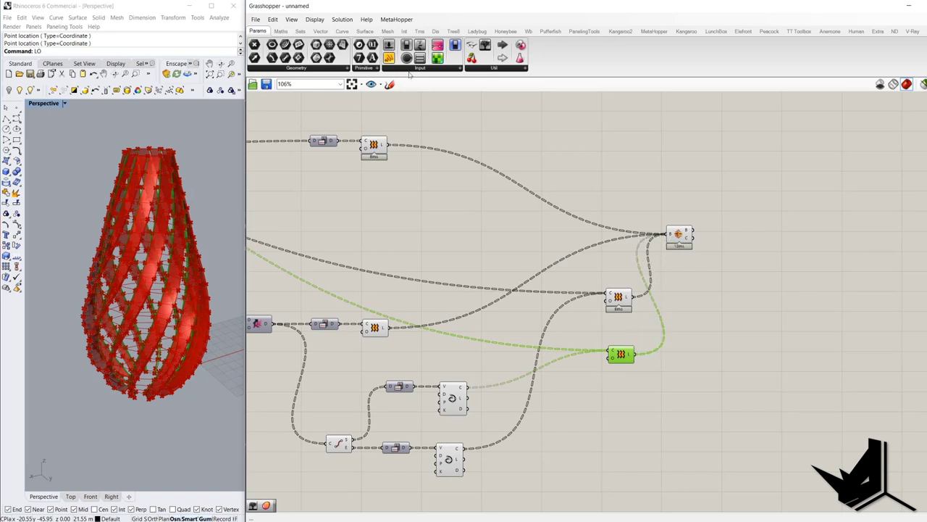
pyautogui.click(755, 219)
# Step: Attach a panel to the Brep Join output to read the joined breps, and delete the panel
pyautogui.scroll(3, 705, 238)
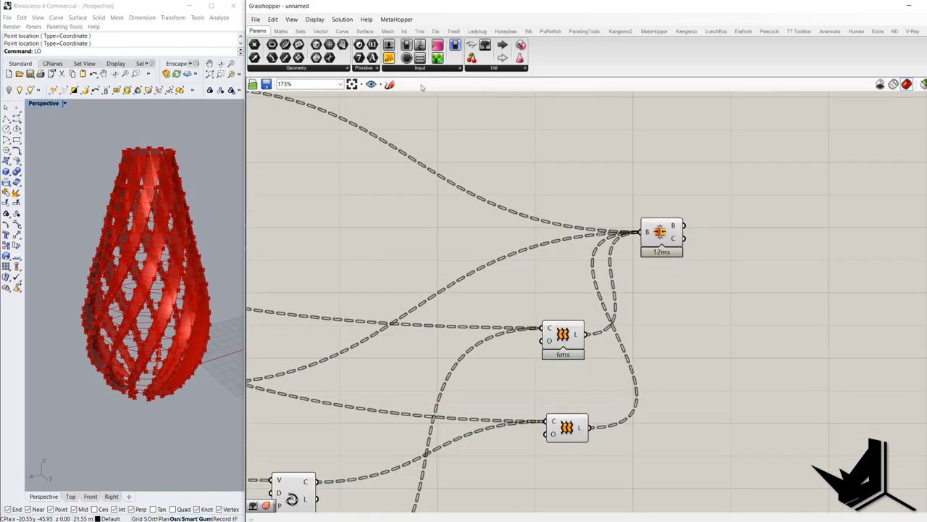
pyautogui.click(390, 61)
pyautogui.click(761, 219)
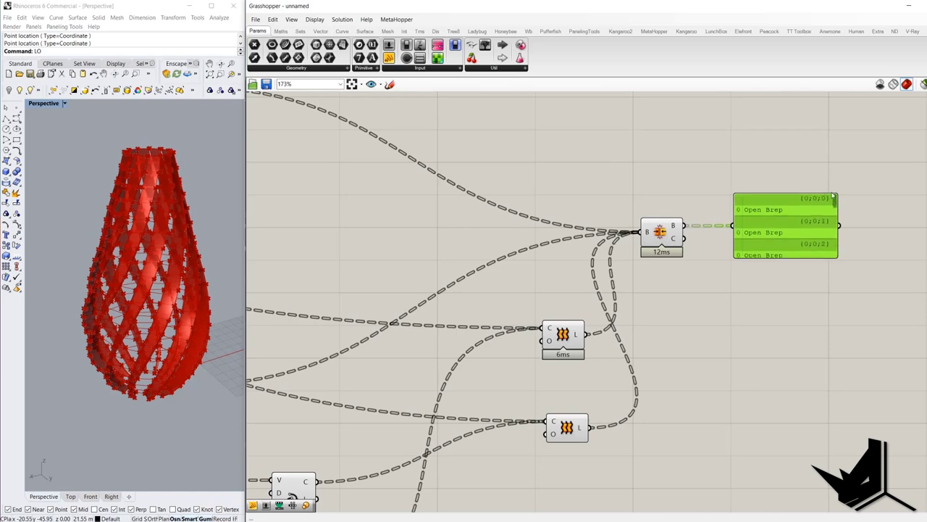
pyautogui.press('Delete')
# Step: Turn off the preview of the Flip Matrix, Loft, End Points and Interpolate components feeding Brep Join
pyautogui.click(671, 243)
pyautogui.moveTo(156, 246)
pyautogui.mouseDown(button='right')
pyautogui.moveTo(144, 289)
pyautogui.moveTo(130, 305)
pyautogui.moveTo(158, 249)
pyautogui.mouseUp(button='right')
pyautogui.scroll(2, 150, 250)
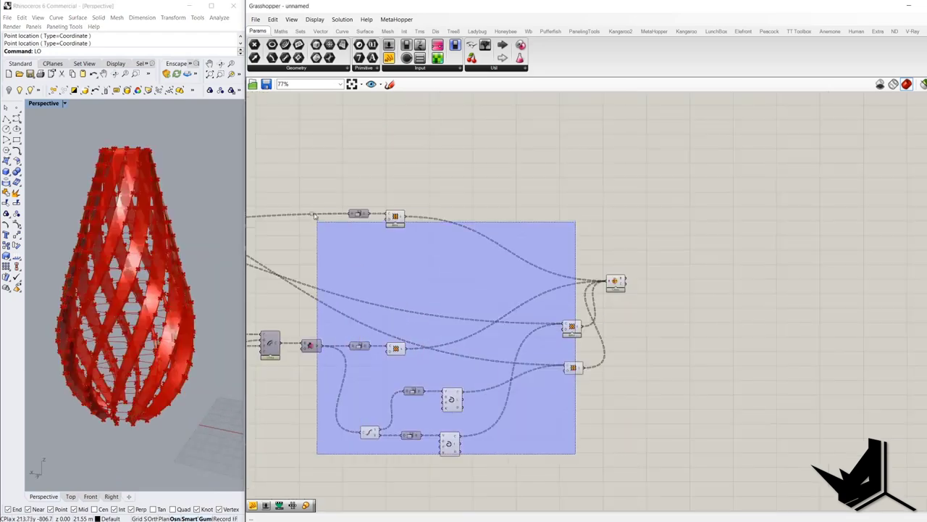
pyautogui.moveTo(316, 222); pyautogui.dragTo(297, 204)
pyautogui.click(367, 175)
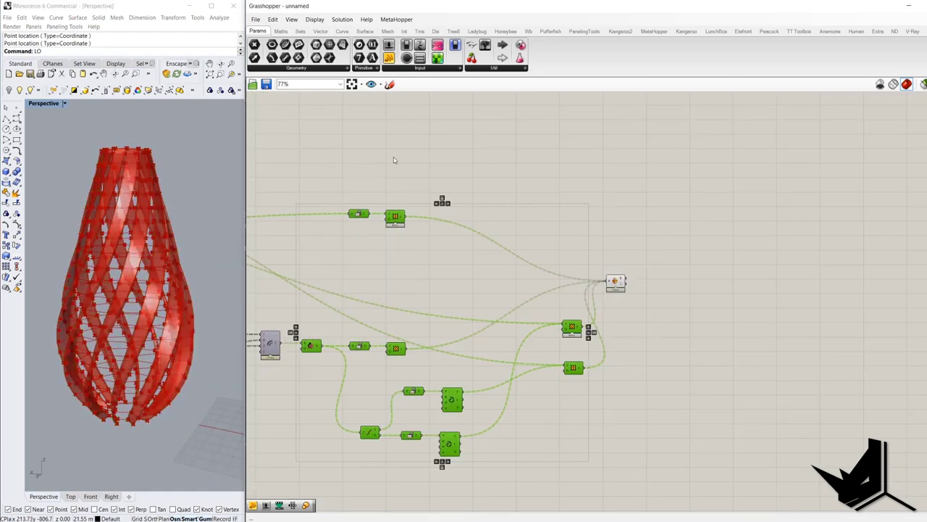
pyautogui.click(392, 161)
# Step: Turn off the preview of the components in the rotation and offset stage of the definition
pyautogui.moveTo(360, 191); pyautogui.dragTo(567, 211, button='right')
pyautogui.scroll(-6, 588, 268)
pyautogui.moveTo(623, 382); pyautogui.dragTo(310, 193)
pyautogui.middleClick(310, 192)
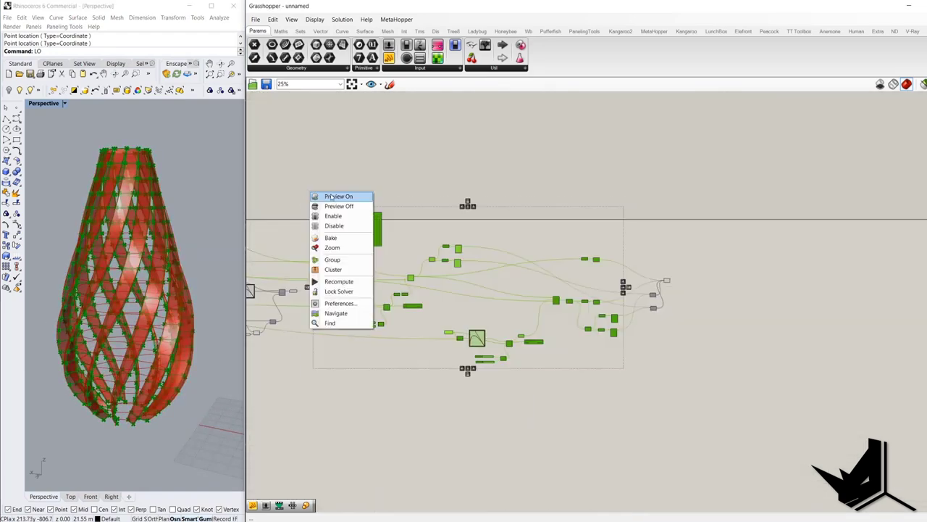
pyautogui.click(340, 205)
pyautogui.click(290, 202)
# Step: Turn off the preview of the earlier components back to the start of the definition
pyautogui.moveTo(418, 341); pyautogui.dragTo(614, 298, button='right')
pyautogui.scroll(-2, 614, 297)
pyautogui.moveTo(654, 367); pyautogui.dragTo(323, 166)
pyautogui.rightClick(343, 155)
pyautogui.click(365, 180)
pyautogui.scroll(-2, 381, 207)
pyautogui.moveTo(571, 325); pyautogui.dragTo(292, 169)
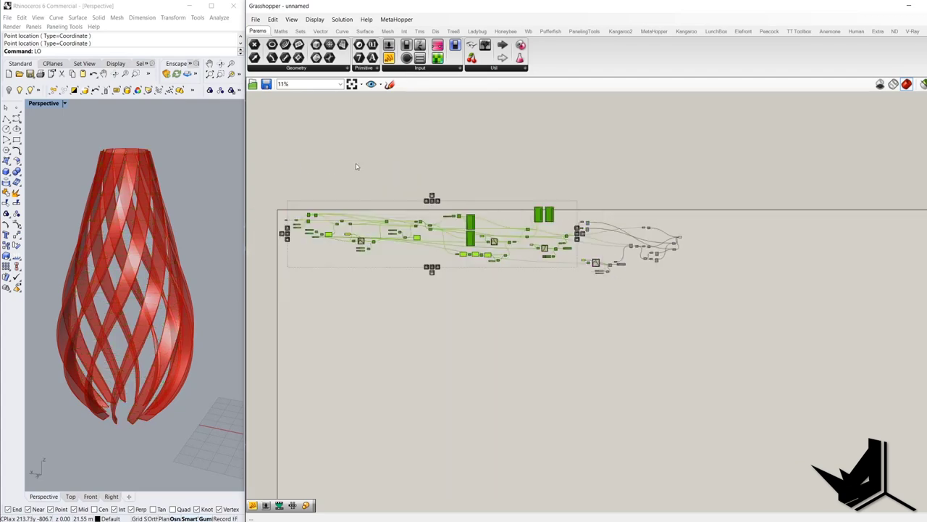
# Step: Add a Loft component near the earlier Rotate component and feed its curves from the rotated geometry output
pyautogui.scroll(9, 548, 266)
pyautogui.doubleClick(629, 271)
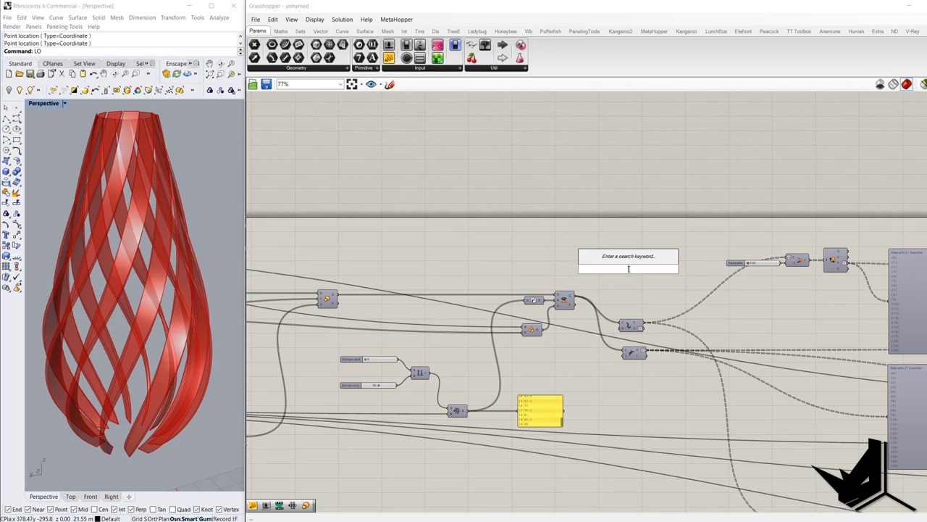
pyautogui.write('loft')
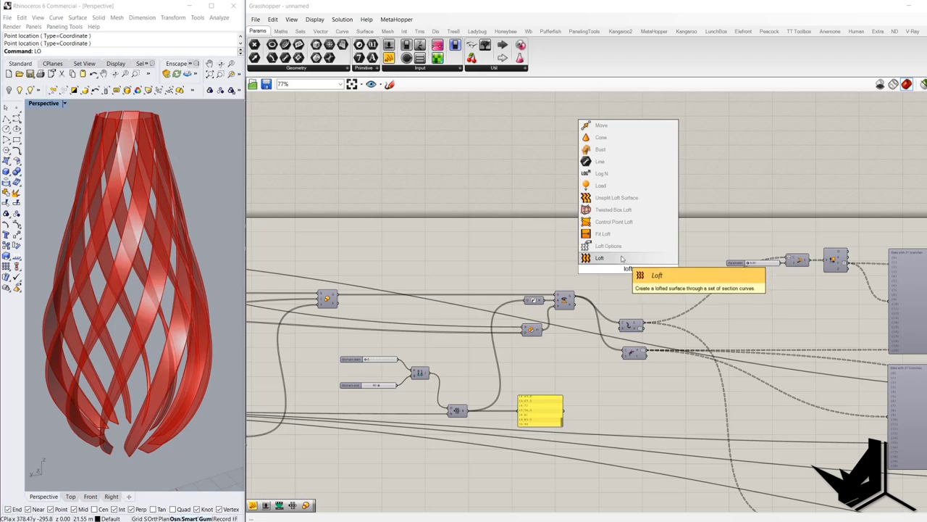
pyautogui.click(621, 258)
pyautogui.scroll(3, 587, 295)
pyautogui.moveTo(567, 297); pyautogui.dragTo(640, 250)
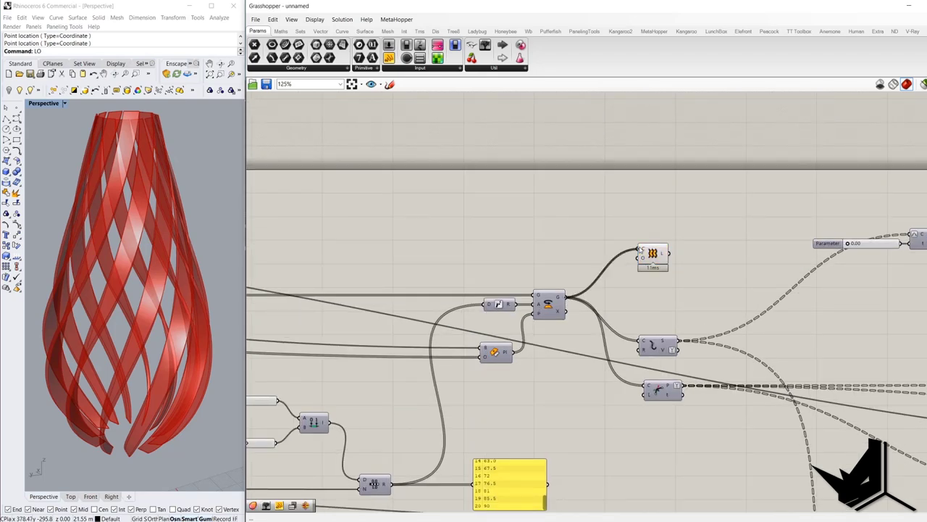